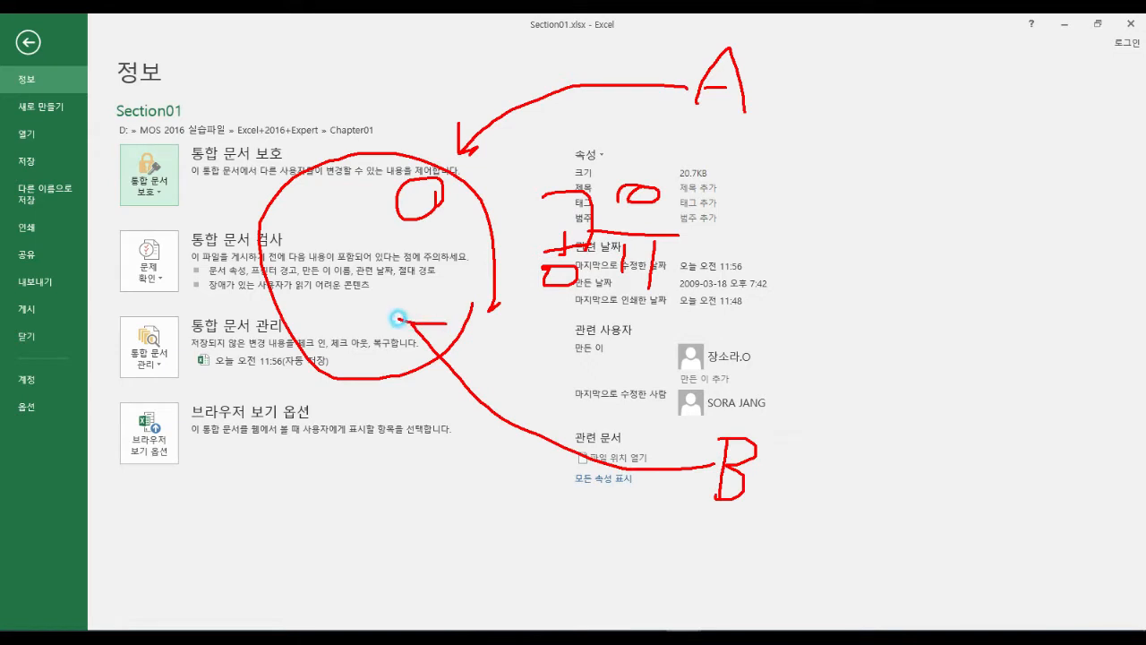
pyautogui.moveTo(787, 466)
pyautogui.mouseDown()
pyautogui.moveTo(705, 514)
pyautogui.moveTo(788, 429)
pyautogui.moveTo(757, 488)
pyautogui.mouseUp()
pyautogui.moveTo(397, 299)
pyautogui.mouseDown()
pyautogui.moveTo(374, 312)
pyautogui.moveTo(398, 320)
pyautogui.mouseUp()
pyautogui.moveTo(823, 379)
pyautogui.mouseDown()
pyautogui.moveTo(866, 423)
pyautogui.moveTo(861, 458)
pyautogui.mouseUp()
pyautogui.moveTo(178, 175)
pyautogui.mouseDown()
pyautogui.moveTo(166, 154)
pyautogui.moveTo(159, 202)
pyautogui.mouseUp()
pyautogui.moveTo(509, 170)
pyautogui.mouseDown()
pyautogui.moveTo(601, 160)
pyautogui.moveTo(906, 175)
pyautogui.mouseUp()
pyautogui.moveTo(586, 123); pyautogui.dragTo(513, 170)
pyautogui.moveTo(980, 165)
pyautogui.mouseDown()
pyautogui.moveTo(923, 197)
pyautogui.moveTo(956, 208)
pyautogui.mouseUp()
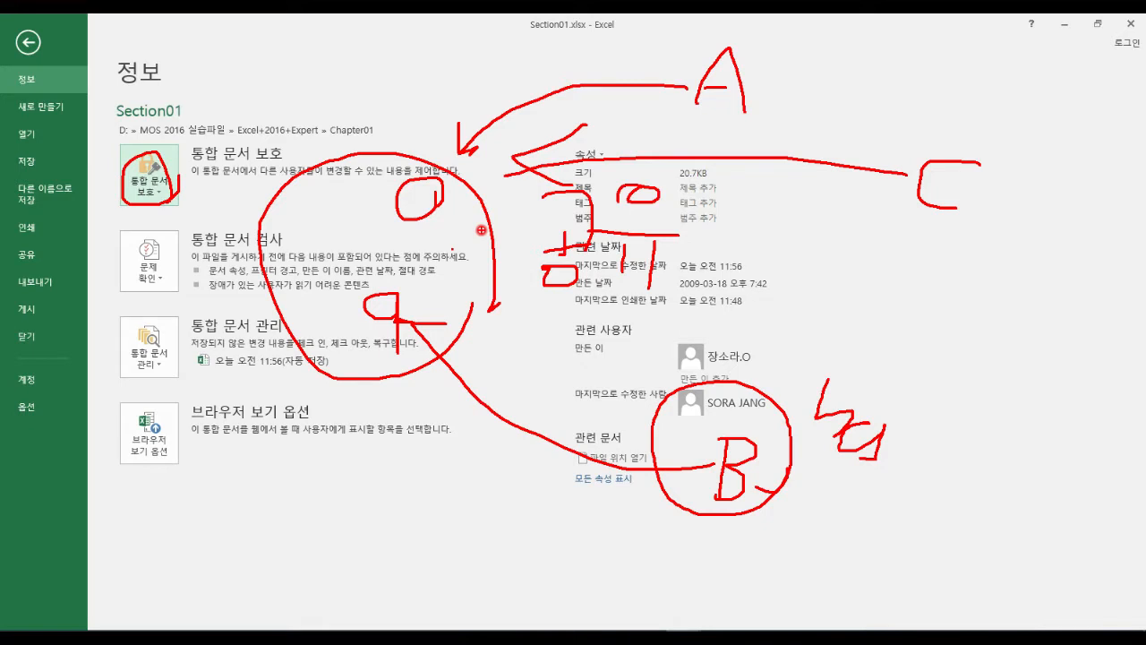
pyautogui.moveTo(1009, 209)
pyautogui.mouseDown()
pyautogui.moveTo(873, 161)
pyautogui.moveTo(1014, 217)
pyautogui.mouseUp()
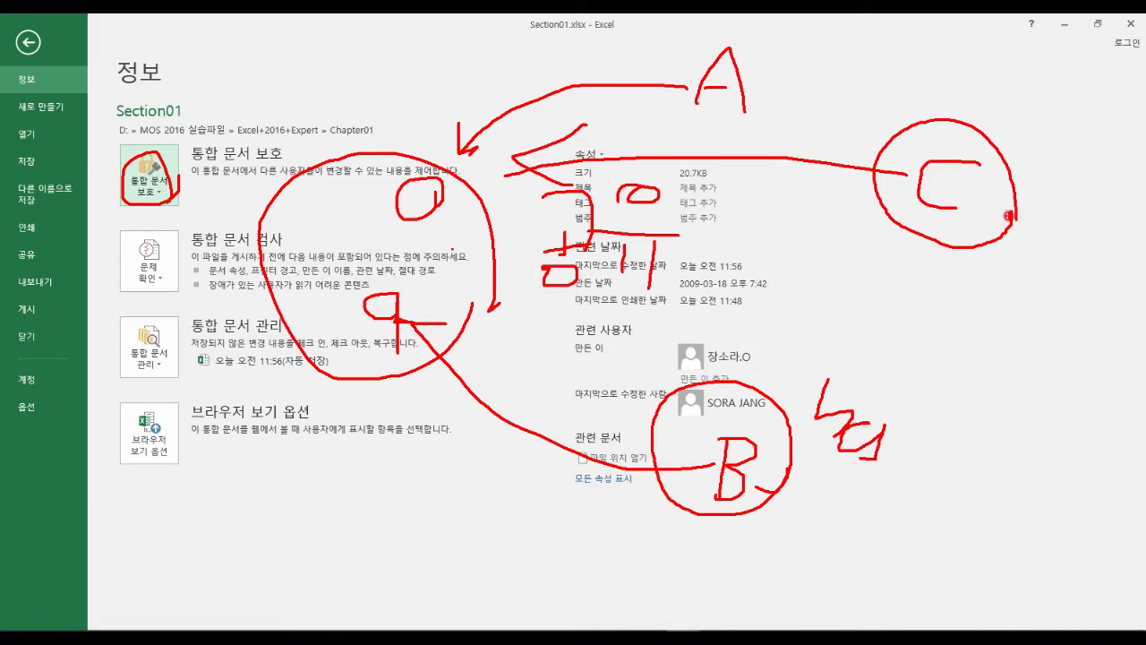
pyautogui.press('Escape')
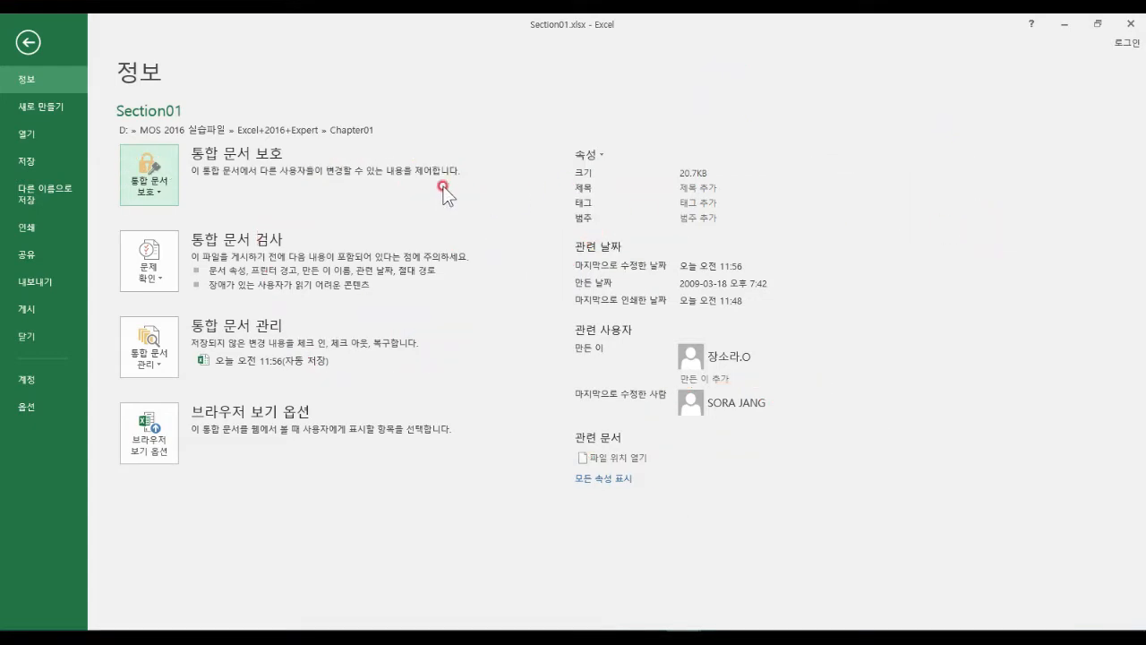
# Show the Protect Workbook options and ink-mark the Mark as Final choice.
pyautogui.click(170, 185)
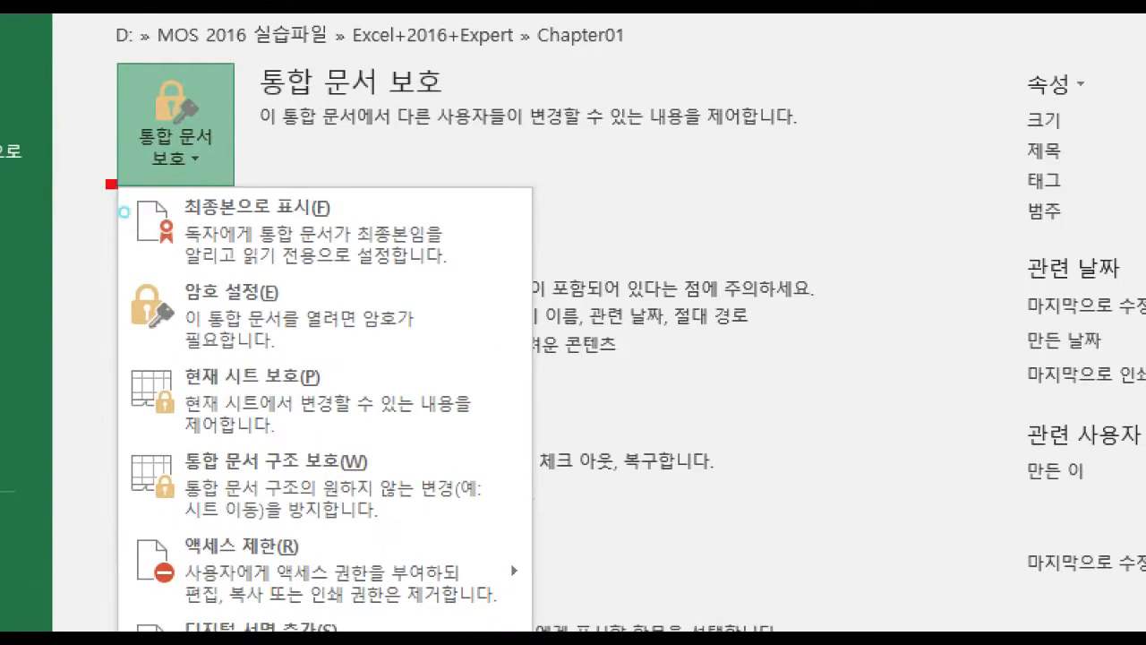
pyautogui.moveTo(511, 285); pyautogui.dragTo(516, 275)
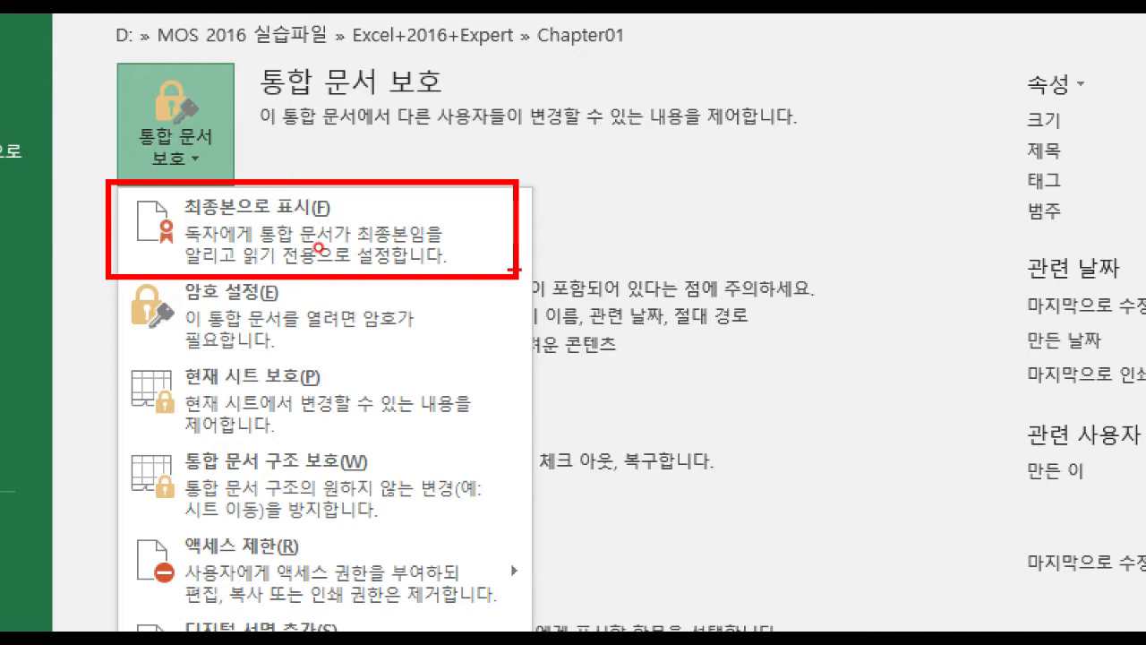
pyautogui.press('Escape')
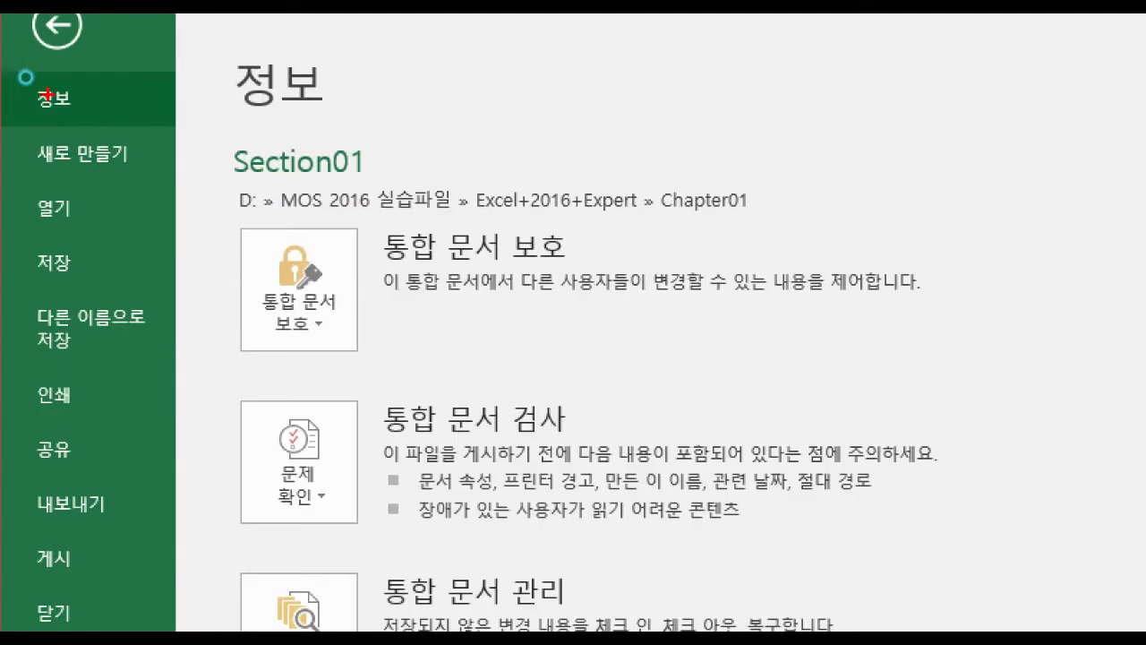
pyautogui.moveTo(79, 97)
pyautogui.mouseDown()
pyautogui.moveTo(80, 118)
pyautogui.moveTo(30, 61)
pyautogui.moveTo(98, 132)
pyautogui.mouseUp()
pyautogui.moveTo(364, 305)
pyautogui.mouseDown()
pyautogui.moveTo(316, 352)
pyautogui.moveTo(308, 238)
pyautogui.moveTo(301, 307)
pyautogui.mouseUp()
pyautogui.press('Escape')
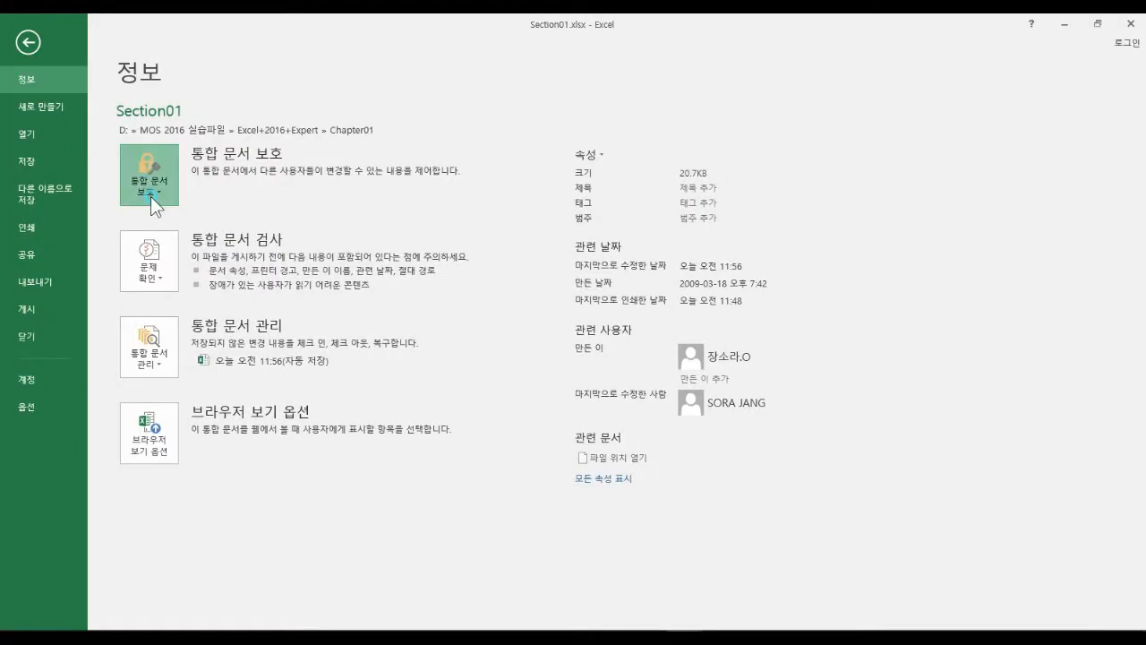
# Redisplay the protection options and ink-highlight Mark as Final and Encrypt with Password.
pyautogui.click(151, 198)
pyautogui.moveTo(124, 207)
pyautogui.mouseDown()
pyautogui.moveTo(124, 241)
pyautogui.moveTo(125, 207)
pyautogui.mouseUp()
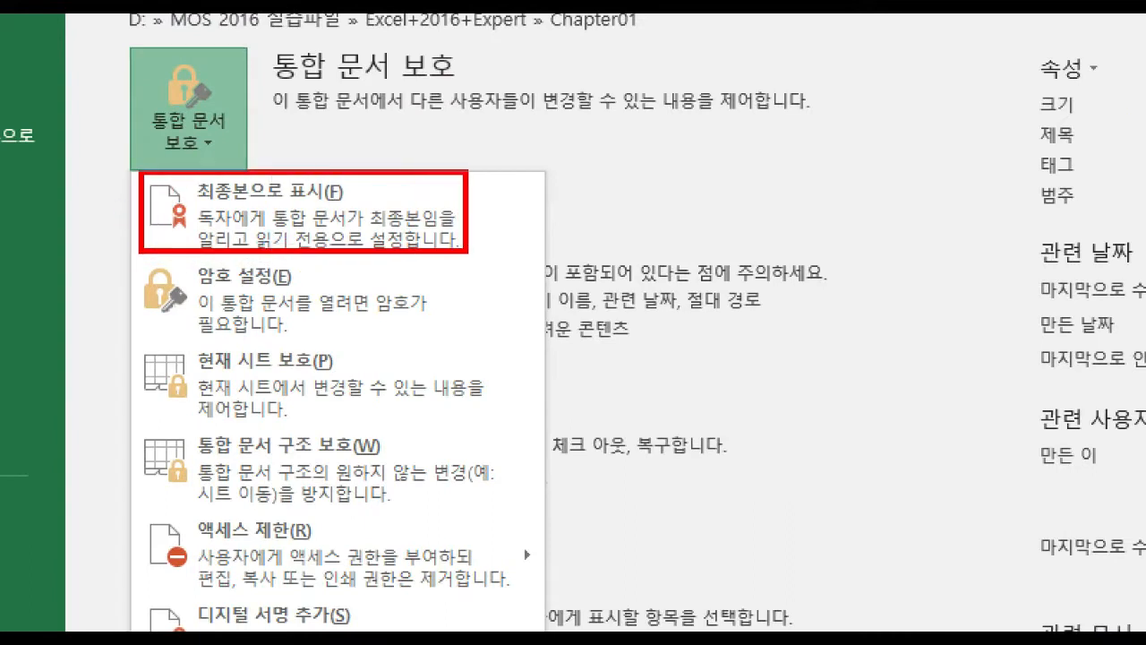
pyautogui.moveTo(466, 250); pyautogui.dragTo(473, 253)
pyautogui.moveTo(494, 195); pyautogui.dragTo(549, 182)
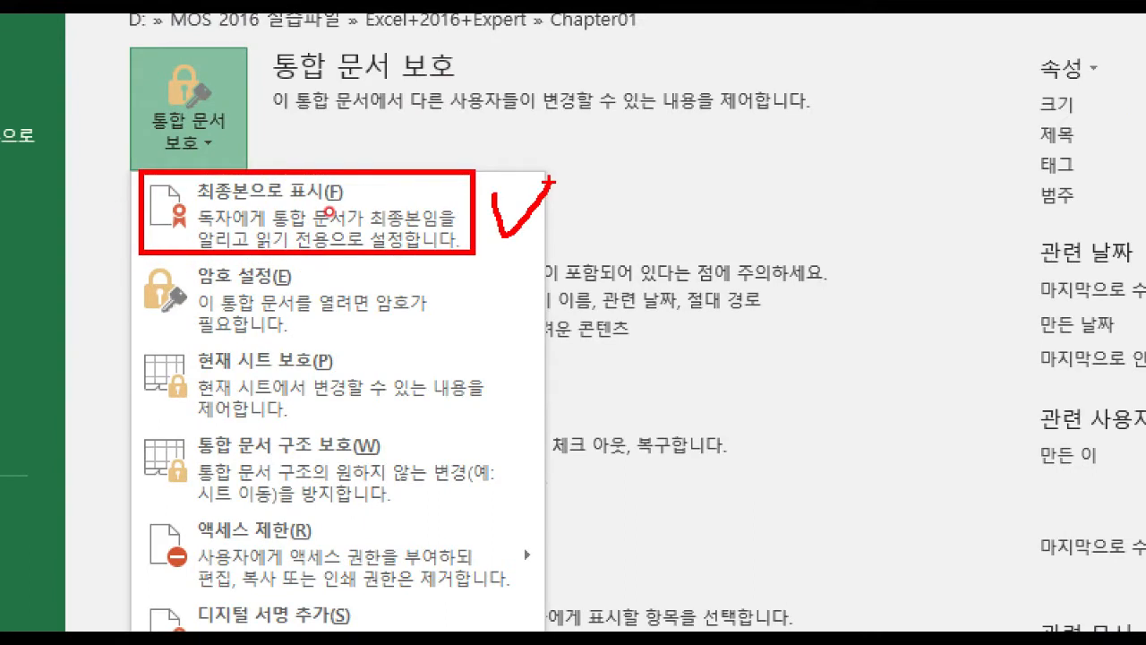
pyautogui.press('e')
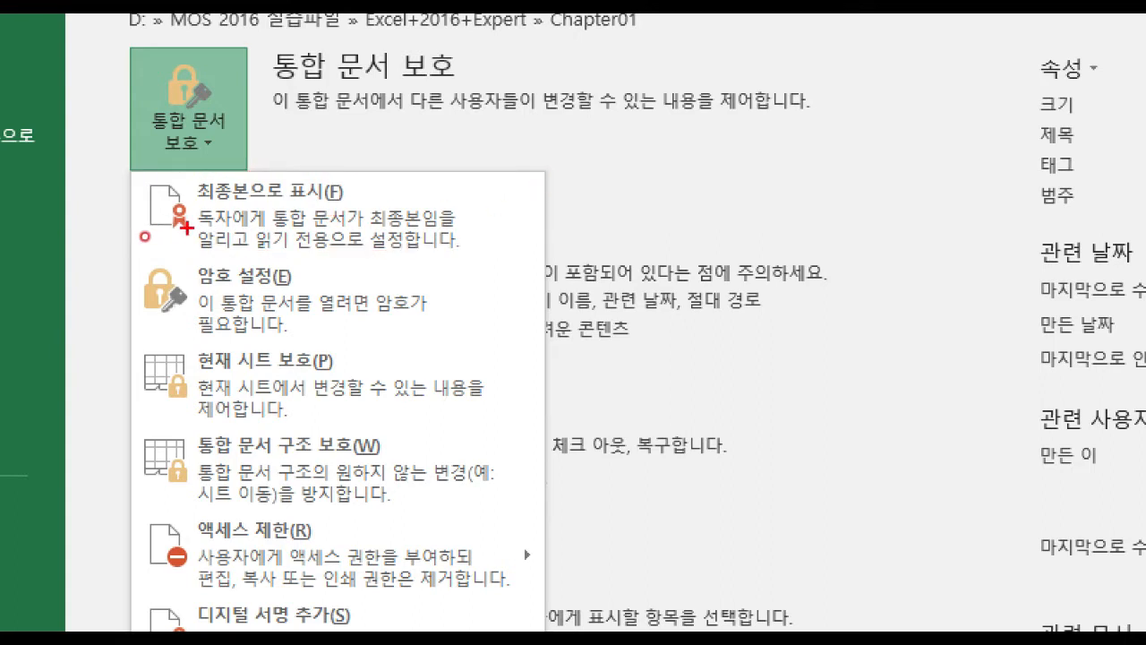
pyautogui.moveTo(120, 254)
pyautogui.mouseDown()
pyautogui.moveTo(271, 331)
pyautogui.moveTo(451, 344)
pyautogui.mouseUp()
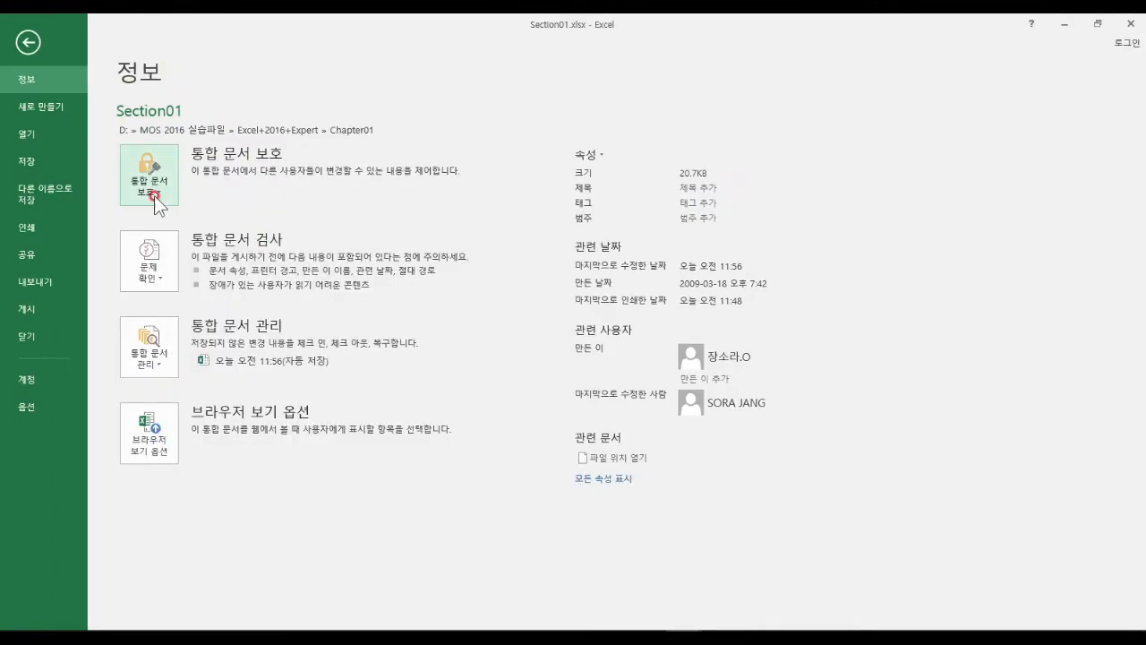
pyautogui.click(198, 151)
# Choose Encrypt with Password and ink example password characters beside the dialog.
pyautogui.click(170, 267)
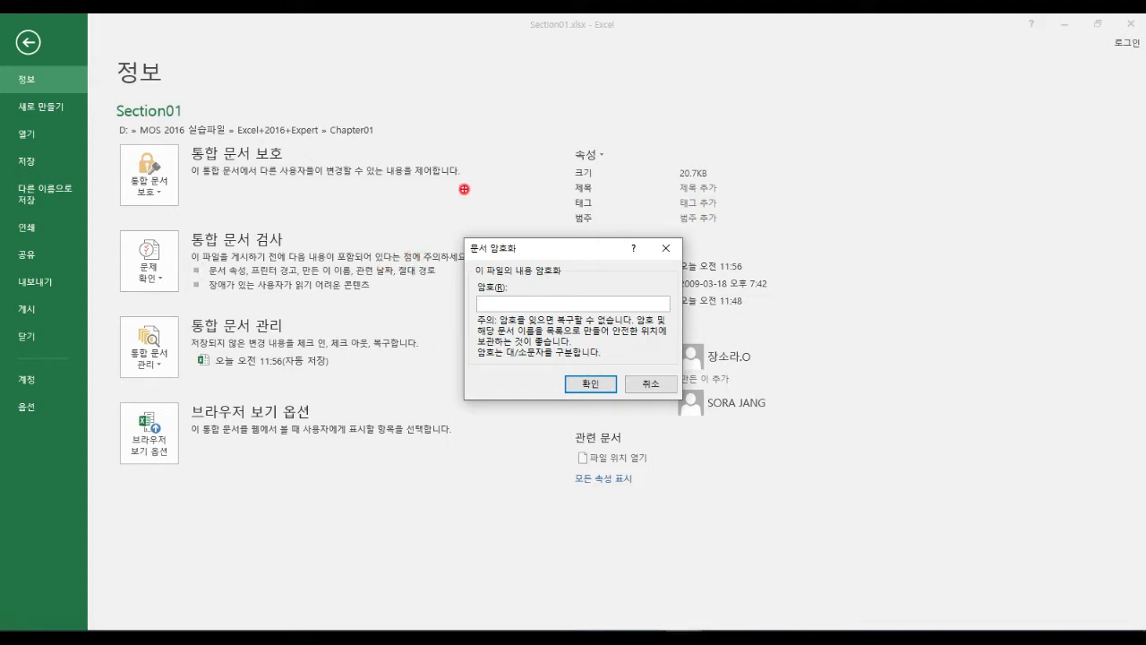
pyautogui.moveTo(487, 130); pyautogui.dragTo(485, 126)
pyautogui.moveTo(548, 99)
pyautogui.mouseDown()
pyautogui.moveTo(546, 115)
pyautogui.moveTo(607, 108)
pyautogui.moveTo(667, 126)
pyautogui.moveTo(666, 136)
pyautogui.mouseUp()
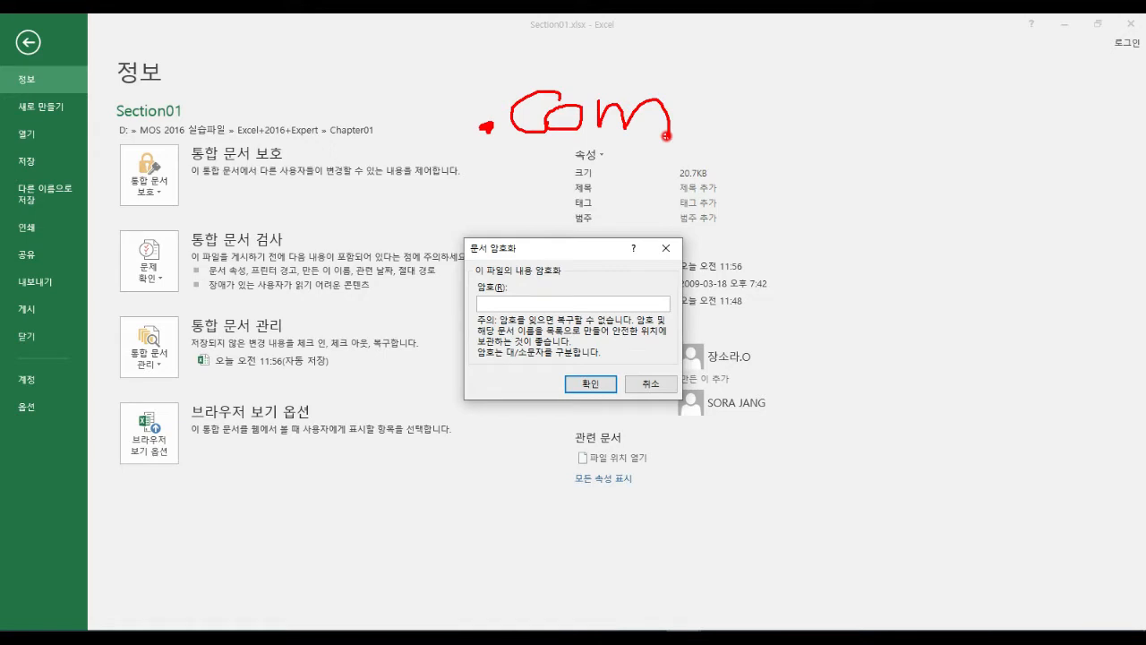
pyautogui.moveTo(513, 136)
pyautogui.mouseDown()
pyautogui.moveTo(453, 140)
pyautogui.moveTo(515, 136)
pyautogui.mouseUp()
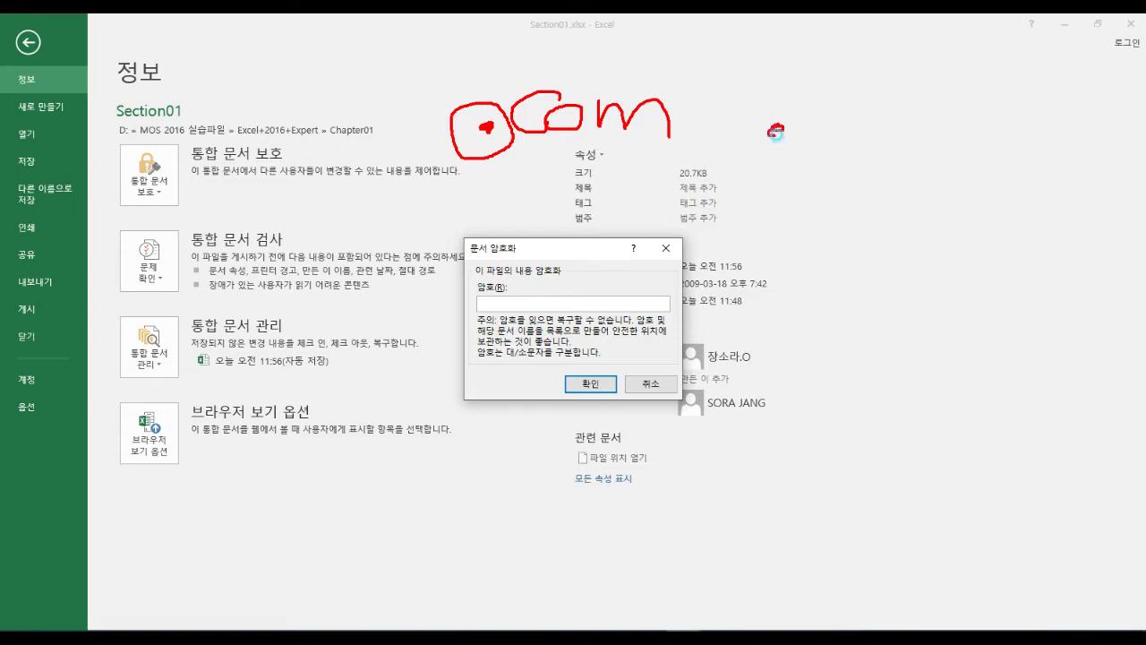
pyautogui.moveTo(779, 132); pyautogui.dragTo(757, 173)
pyautogui.moveTo(877, 113); pyautogui.dragTo(886, 115)
pyautogui.moveTo(880, 164); pyautogui.dragTo(886, 169)
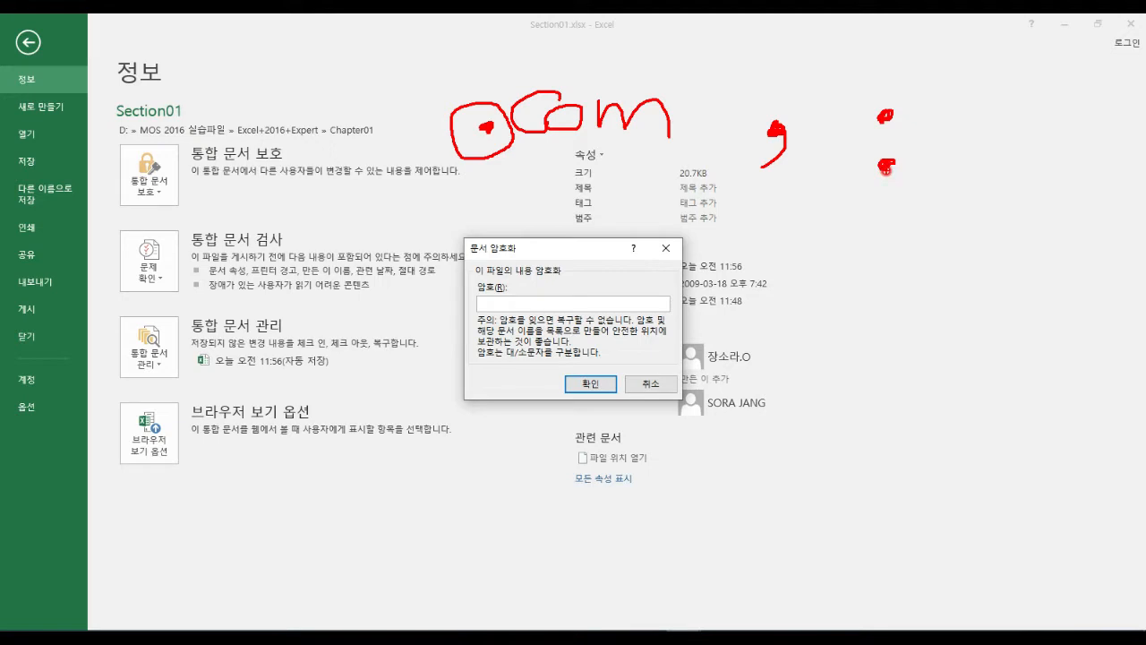
pyautogui.moveTo(935, 118)
pyautogui.mouseDown()
pyautogui.moveTo(947, 112)
pyautogui.moveTo(954, 178)
pyautogui.moveTo(944, 189)
pyautogui.mouseUp()
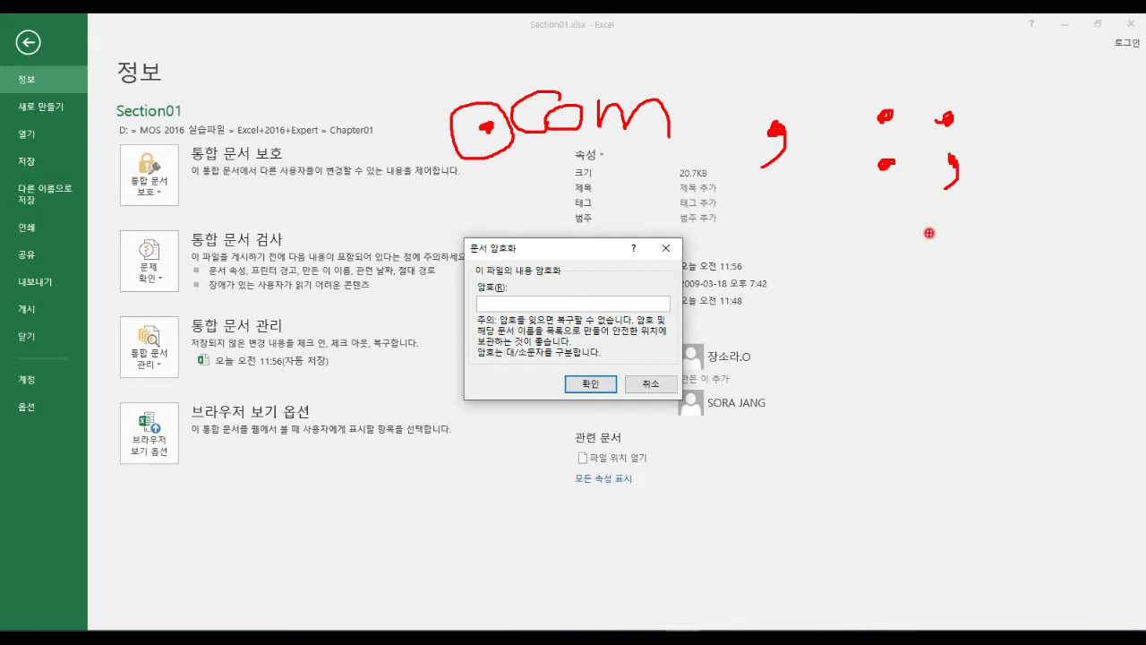
# Ink an example symbol and letters, clear the ink, then outline the password field.
pyautogui.moveTo(856, 309)
pyautogui.mouseDown()
pyautogui.moveTo(819, 301)
pyautogui.moveTo(880, 322)
pyautogui.moveTo(785, 311)
pyautogui.moveTo(887, 237)
pyautogui.moveTo(912, 329)
pyautogui.mouseUp()
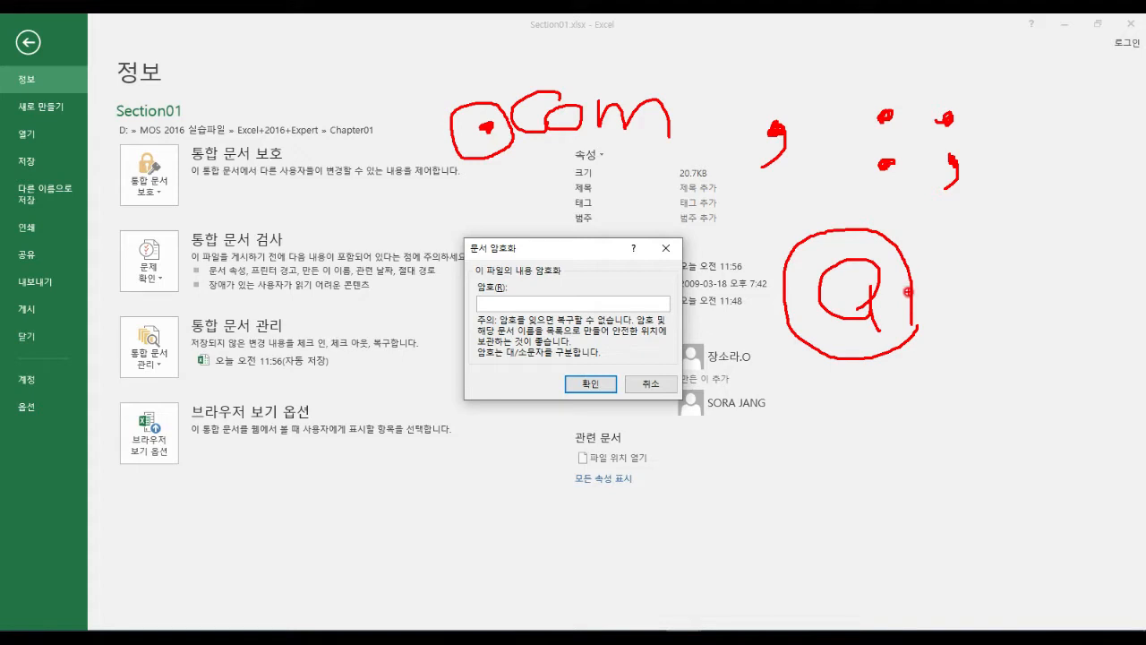
pyautogui.moveTo(817, 503)
pyautogui.mouseDown()
pyautogui.moveTo(863, 430)
pyautogui.moveTo(878, 493)
pyautogui.mouseUp()
pyautogui.moveTo(827, 473); pyautogui.dragTo(917, 464)
pyautogui.moveTo(906, 453); pyautogui.dragTo(936, 490)
pyautogui.rightClick(950, 472)
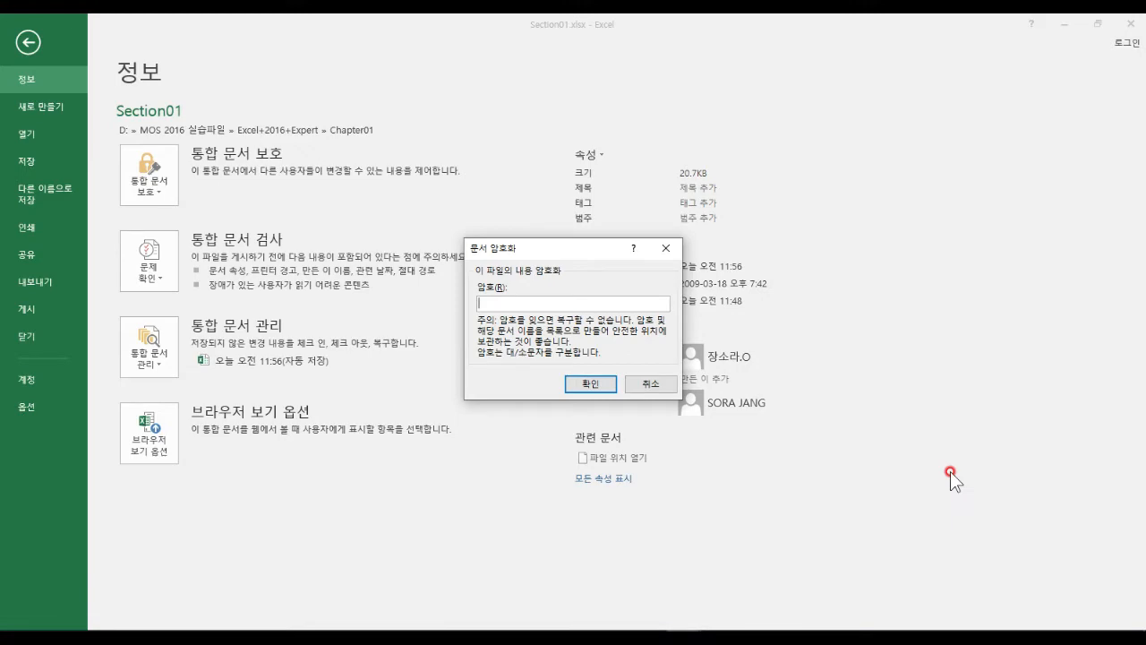
pyautogui.moveTo(475, 292); pyautogui.dragTo(616, 324)
# Enter a workbook password, then re-enter it in Confirm Password to encrypt Section01.
pyautogui.rightClick(647, 305)
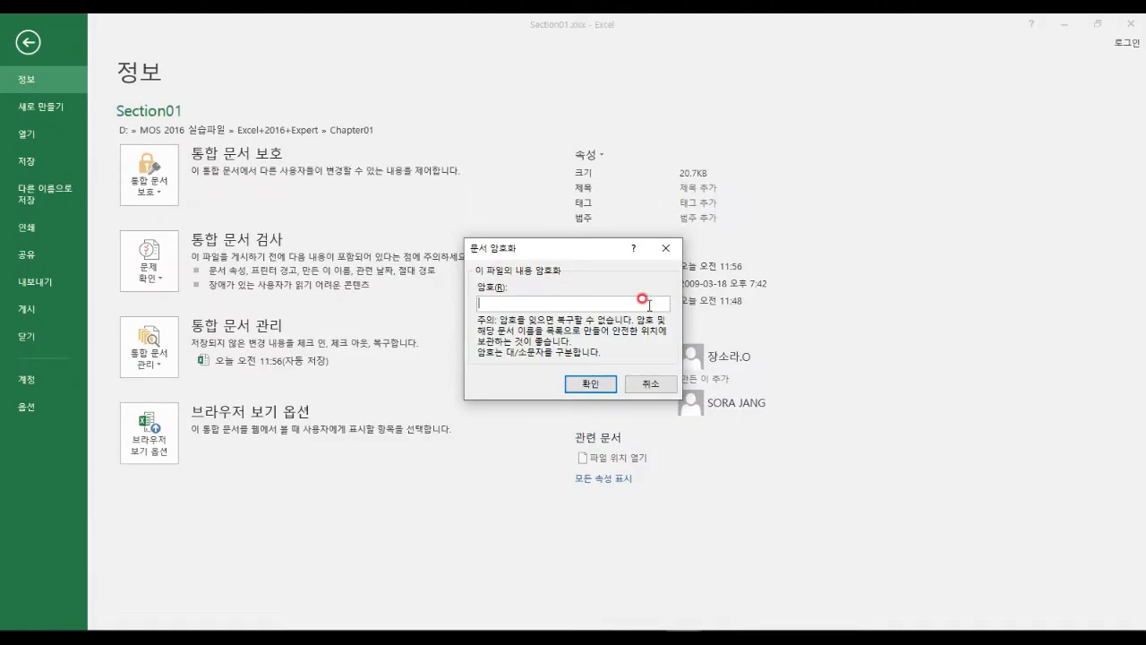
pyautogui.write('1')
pyautogui.write('2345678')
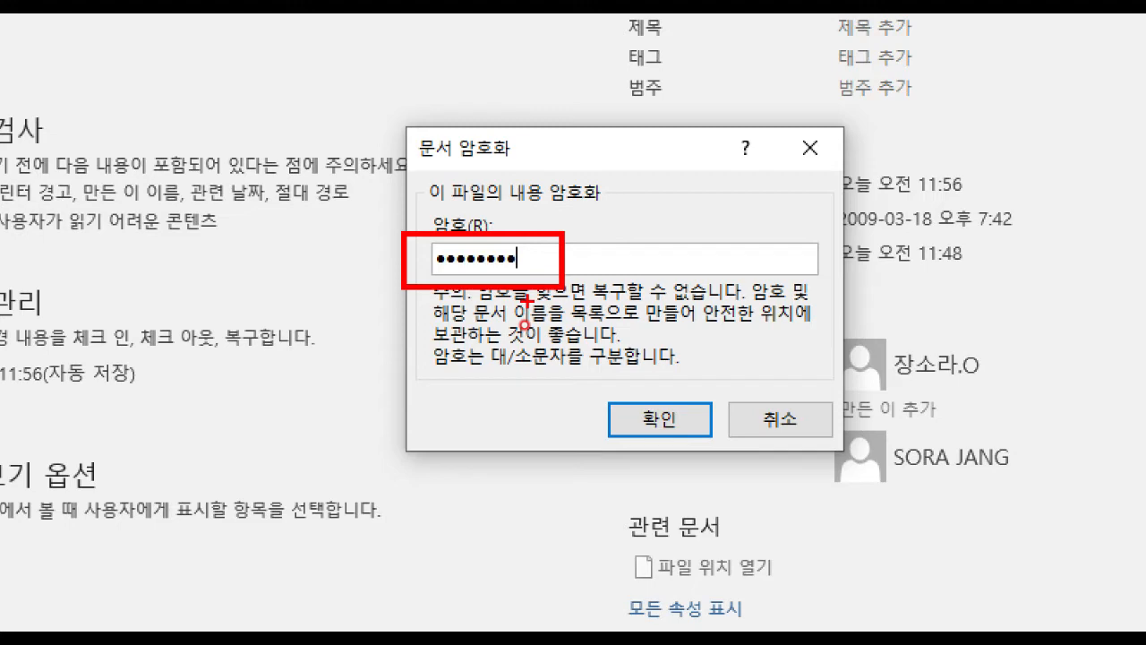
pyautogui.click(625, 423)
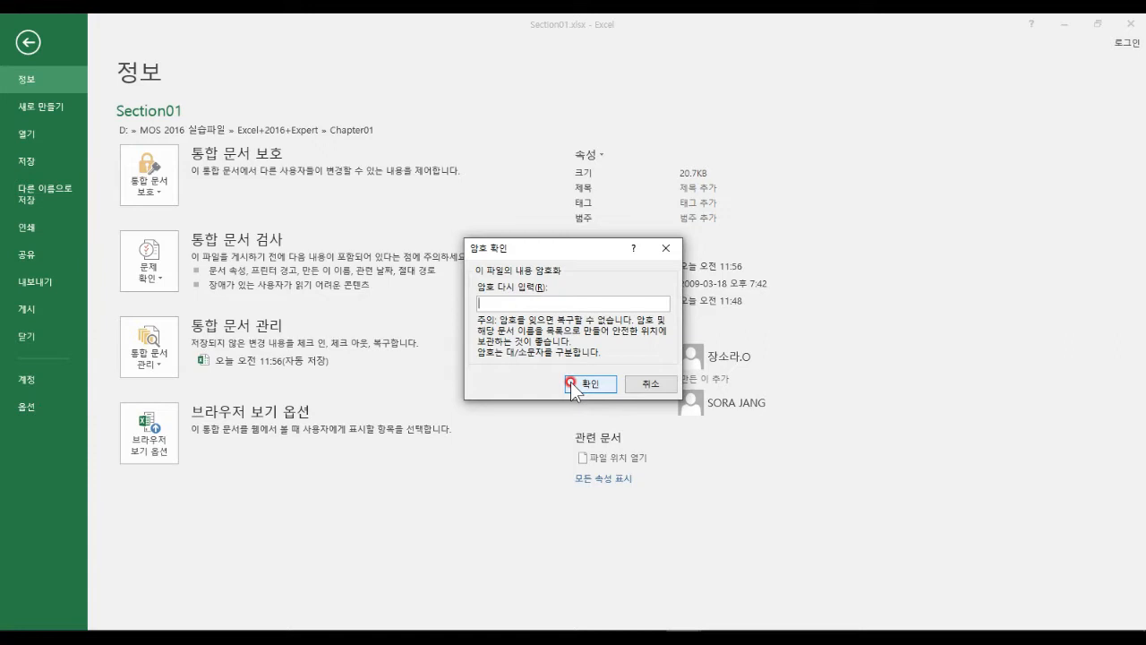
pyautogui.write('123456789')
pyautogui.click(598, 382)
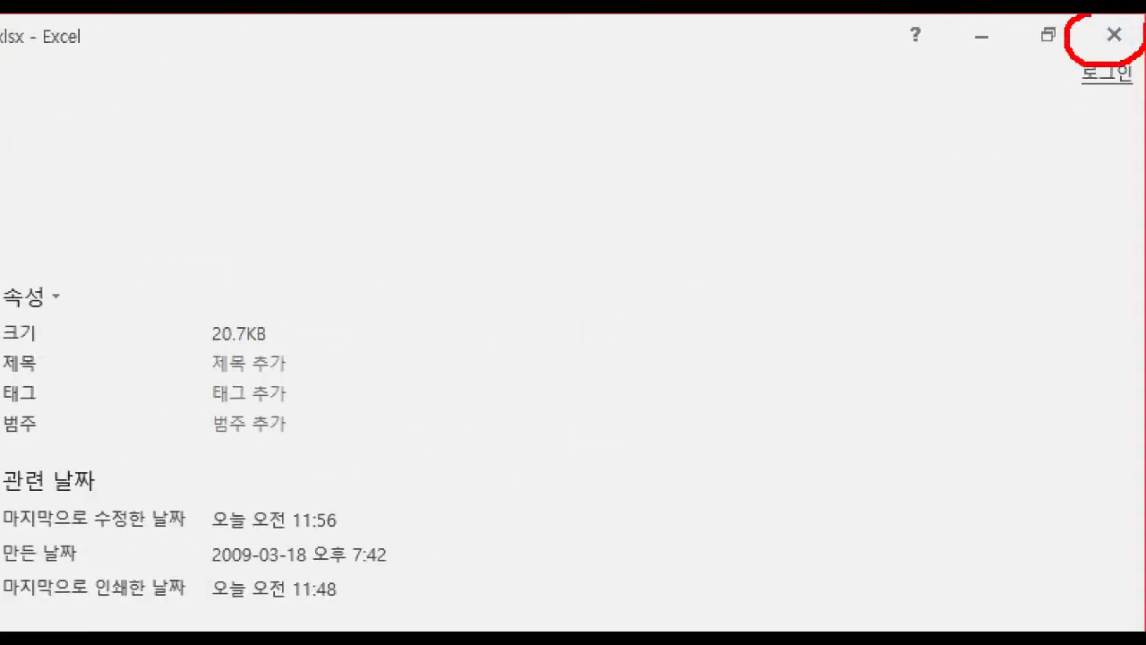
# Close the Section01 workbook without saving changes.
pyautogui.moveTo(1103, 79); pyautogui.dragTo(1093, 143)
pyautogui.moveTo(1049, 76); pyautogui.dragTo(957, 90)
pyautogui.moveTo(1034, 42); pyautogui.dragTo(958, 41)
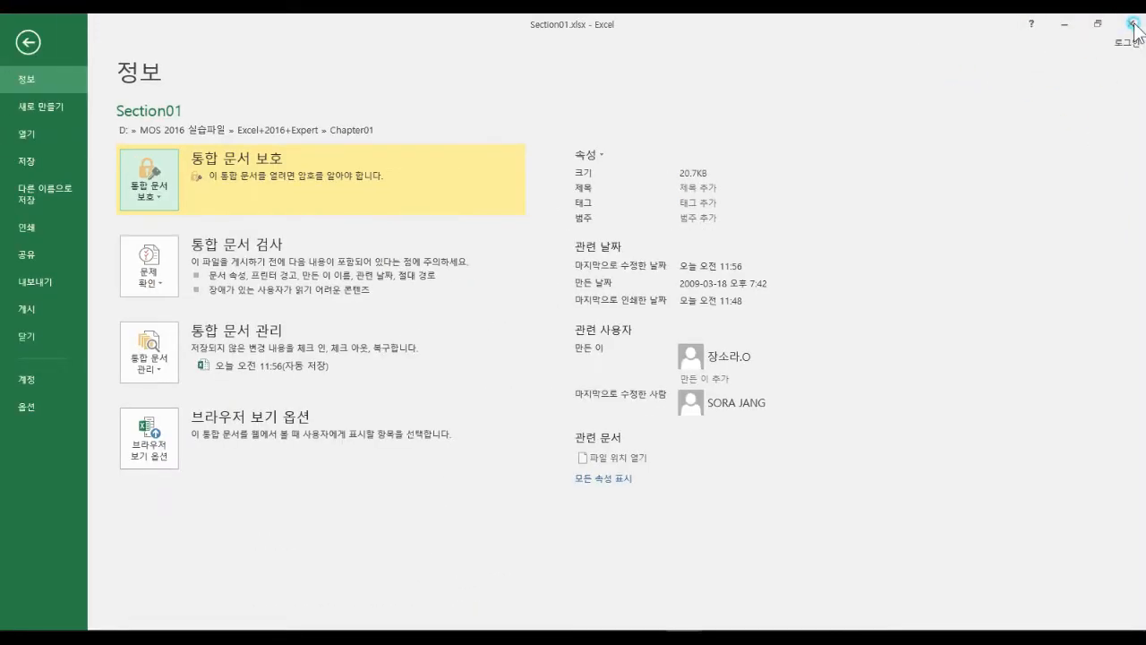
pyautogui.click(1133, 27)
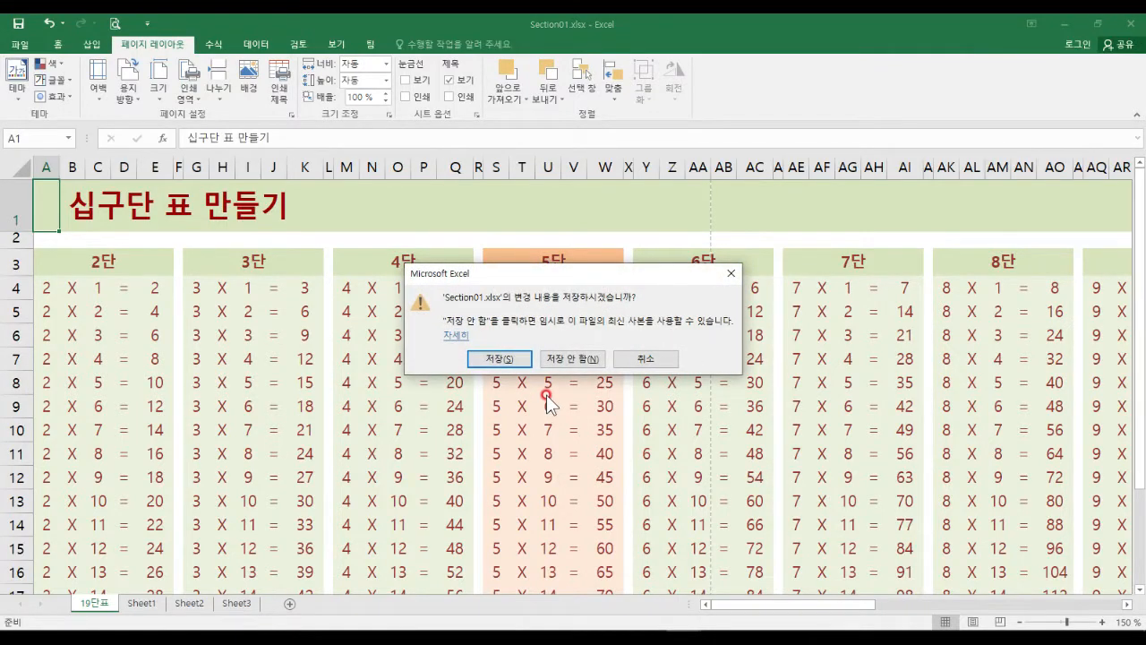
pyautogui.click(587, 360)
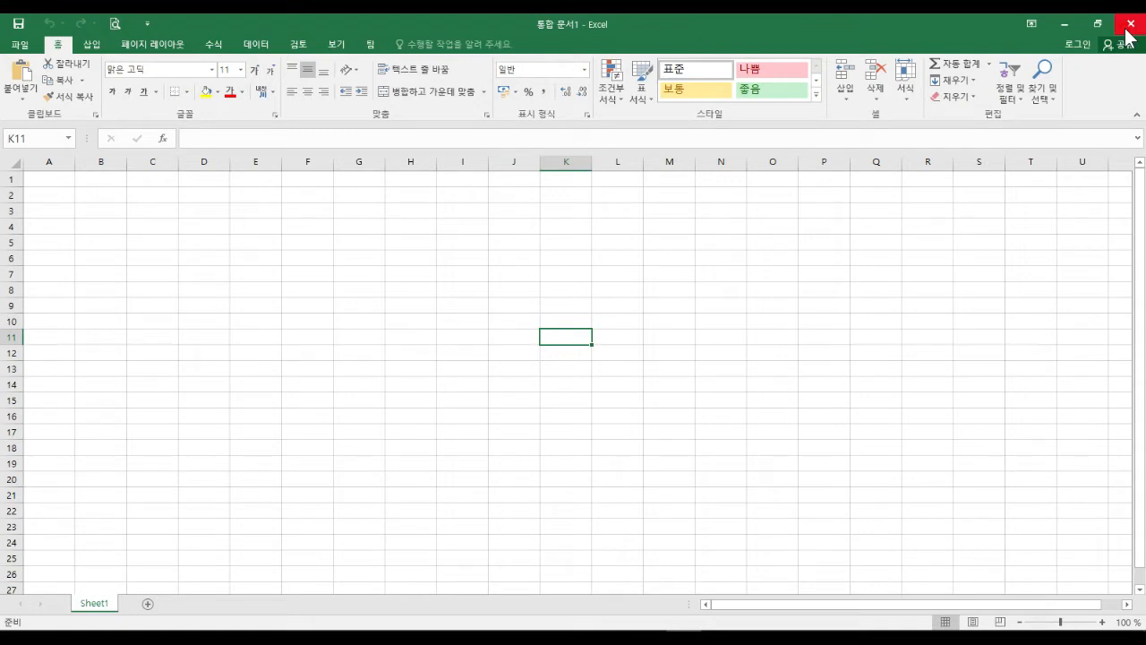
# From the blank workbook, browse to Chapter01 and open Section01.xlsx.
pyautogui.click(185, 277)
pyautogui.click(258, 279)
pyautogui.click(259, 273)
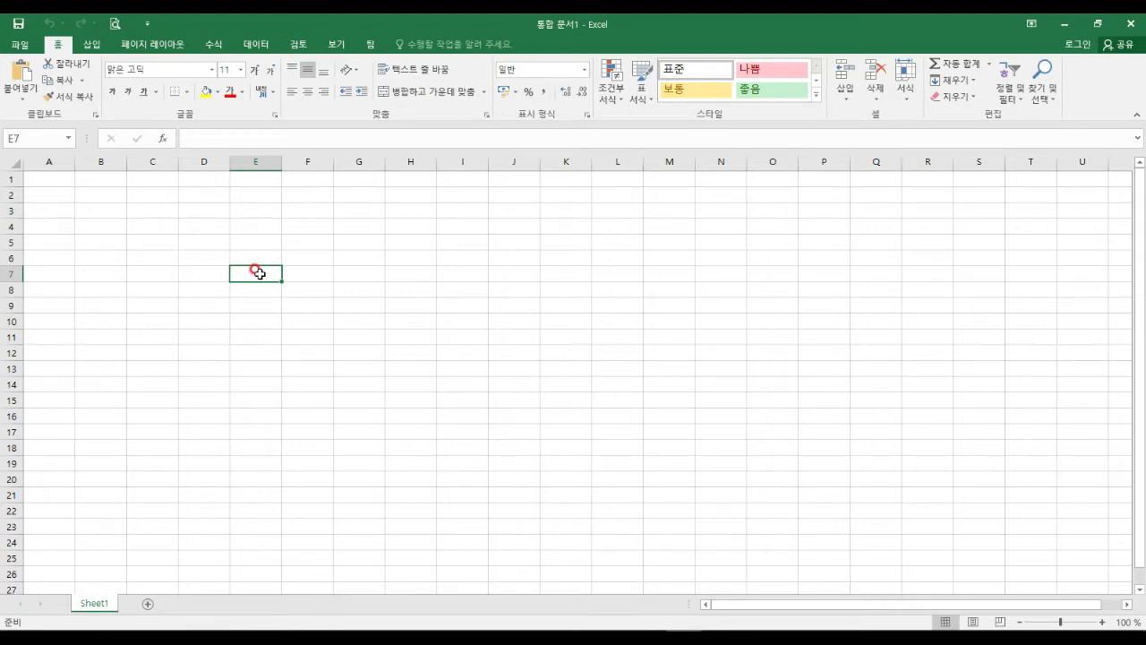
pyautogui.click(19, 44)
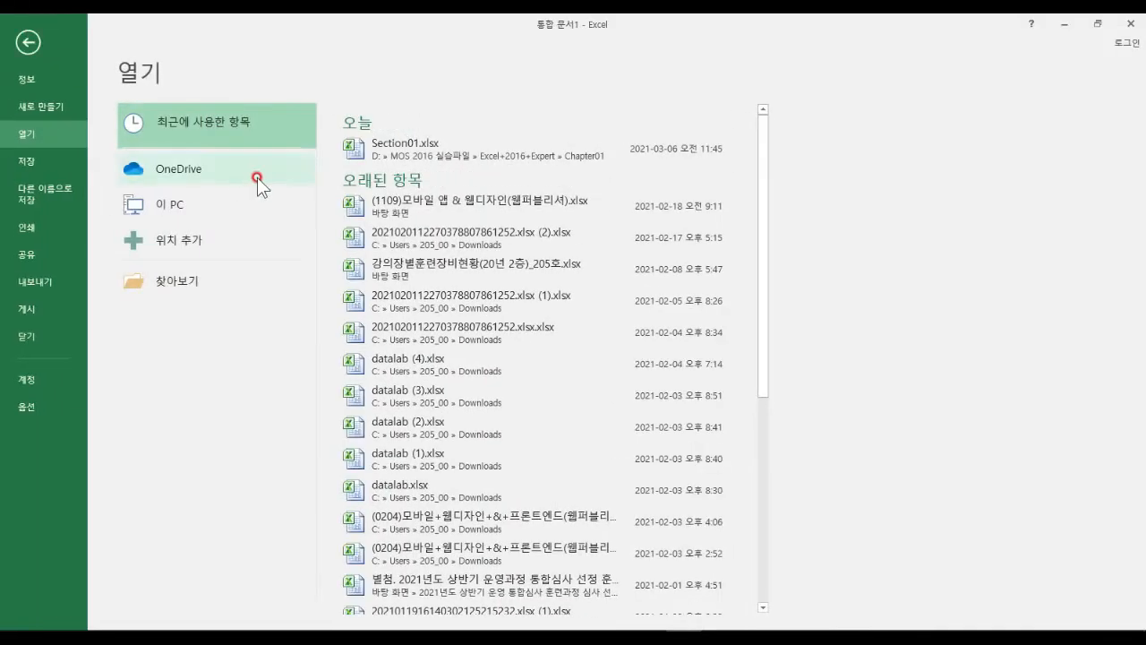
pyautogui.click(187, 278)
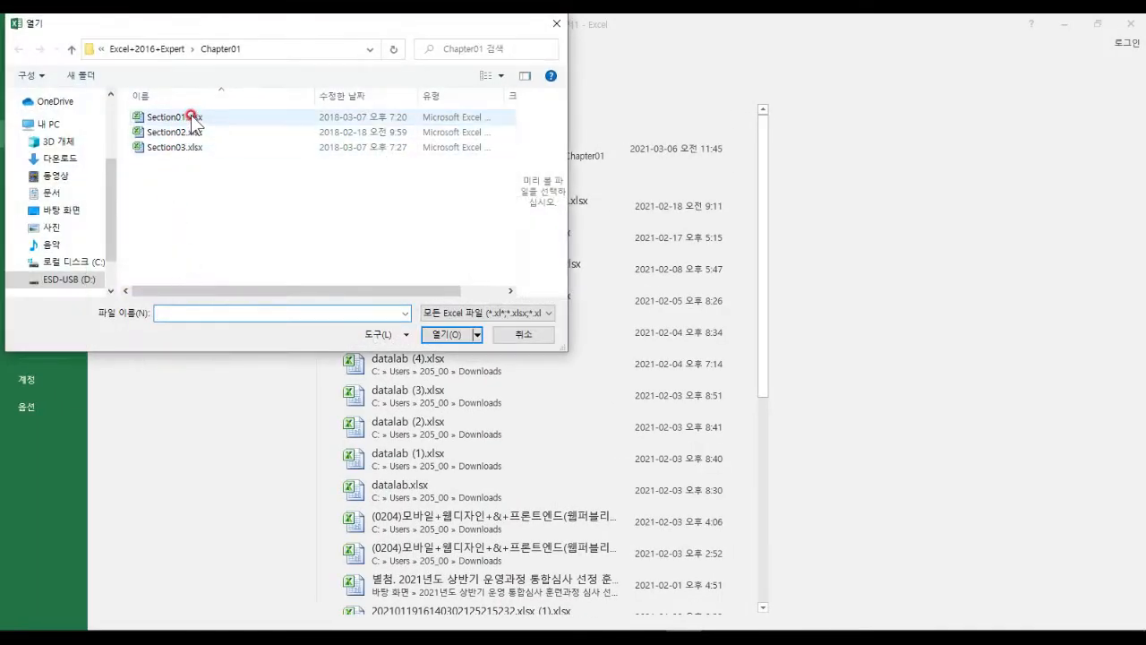
pyautogui.doubleClick(190, 117)
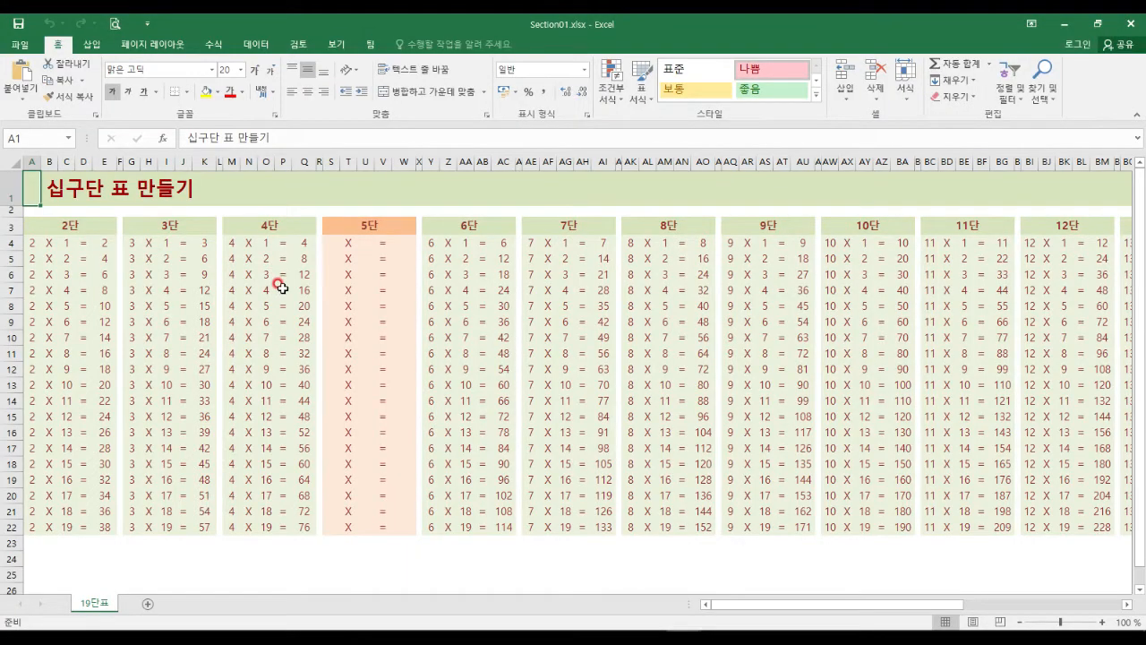
pyautogui.click(280, 303)
# Select cells in the 5단 times table, including W4 and S4.
pyautogui.click(264, 348)
pyautogui.moveTo(319, 369); pyautogui.dragTo(396, 340)
pyautogui.click(366, 273)
pyautogui.click(352, 229)
pyautogui.click(333, 259)
pyautogui.click(344, 274)
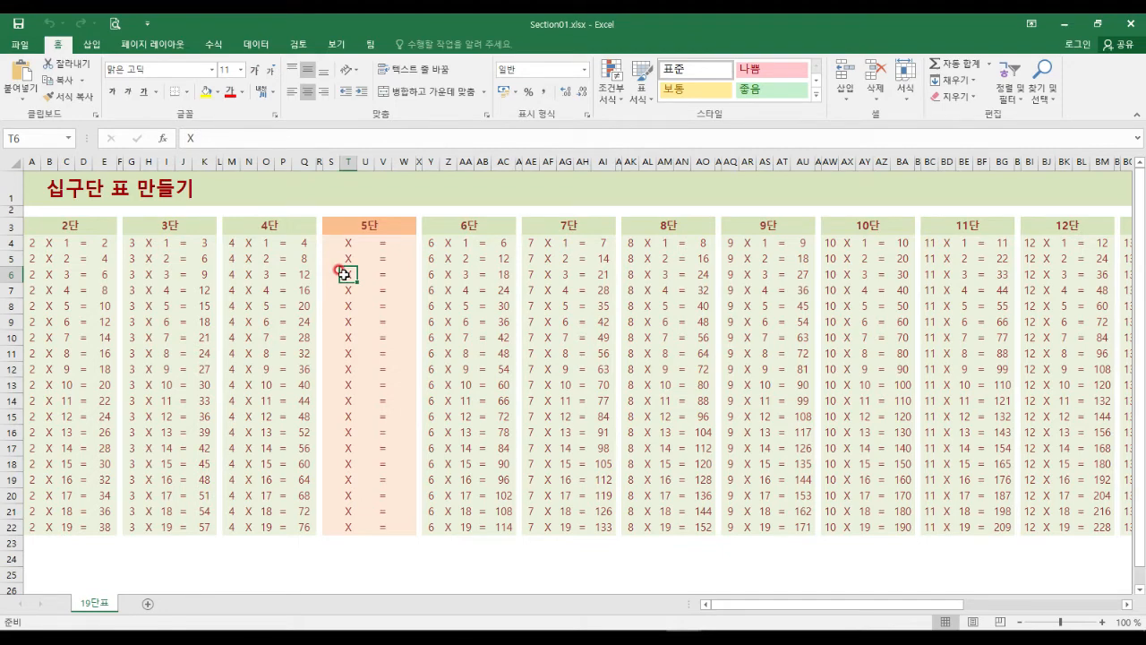
pyautogui.click(394, 241)
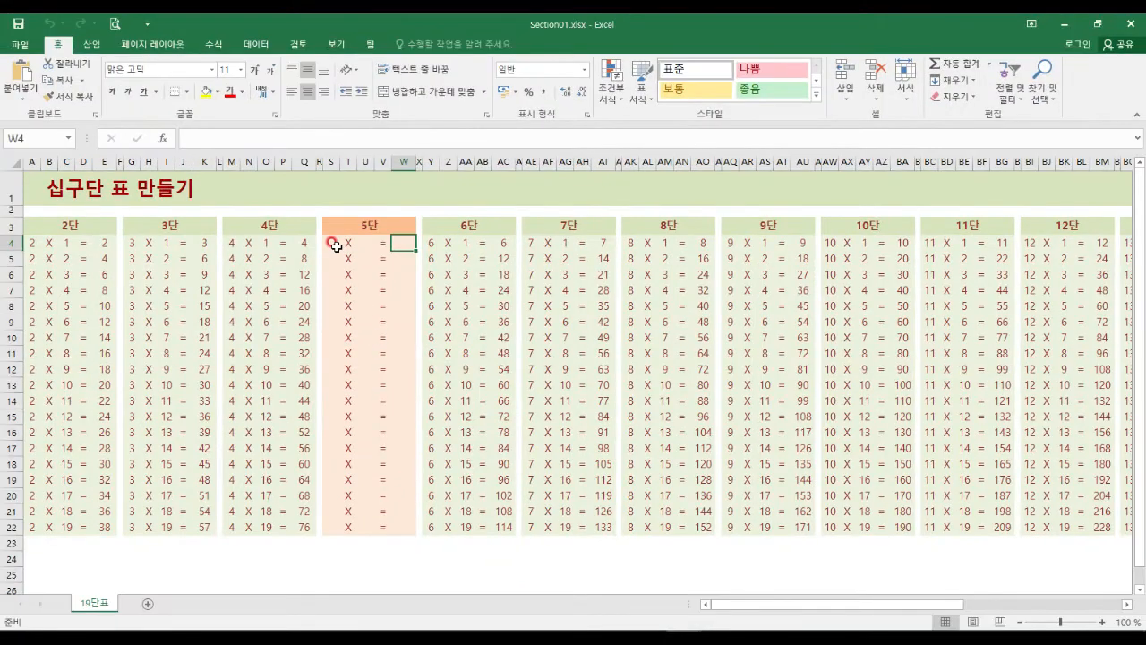
pyautogui.click(324, 213)
# Enter 5 in cell S4 as the 5단 multiplier.
pyautogui.scroll(4, 341, 244)
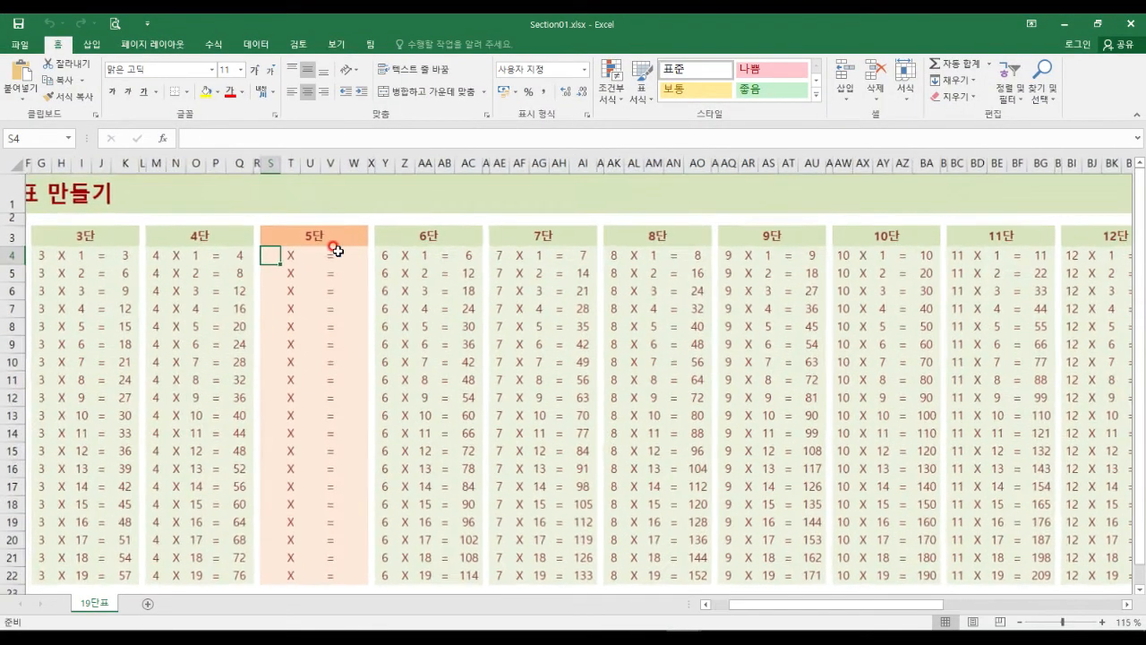
pyautogui.moveTo(160, 322); pyautogui.dragTo(73, 322)
pyautogui.click(307, 294)
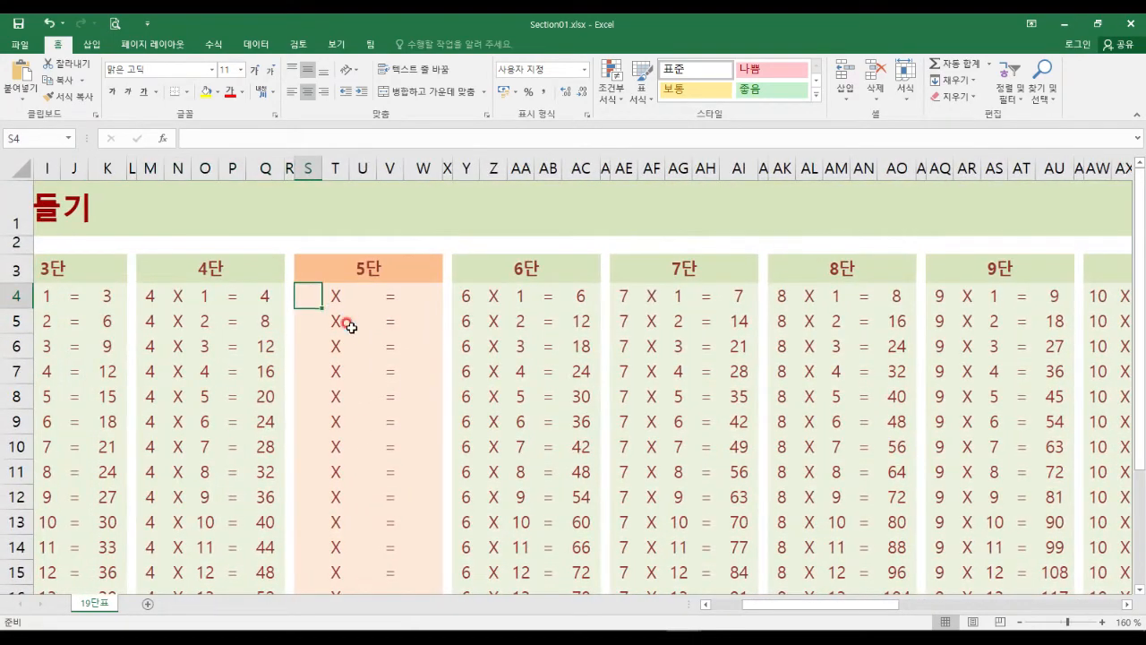
pyautogui.write('5')
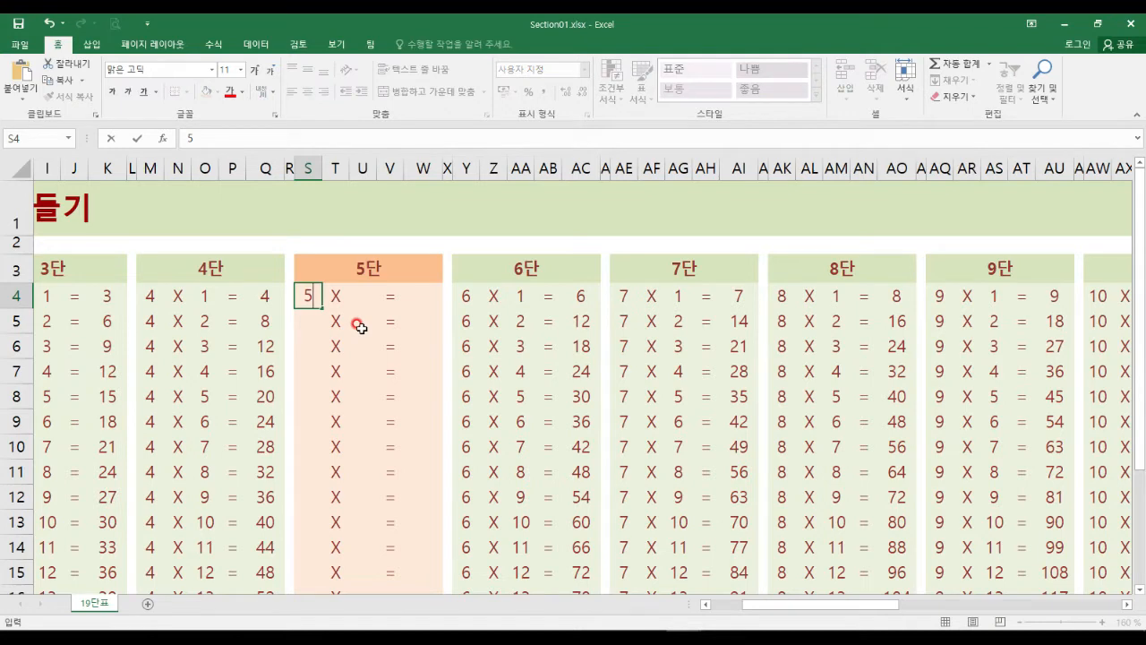
pyautogui.press('Return')
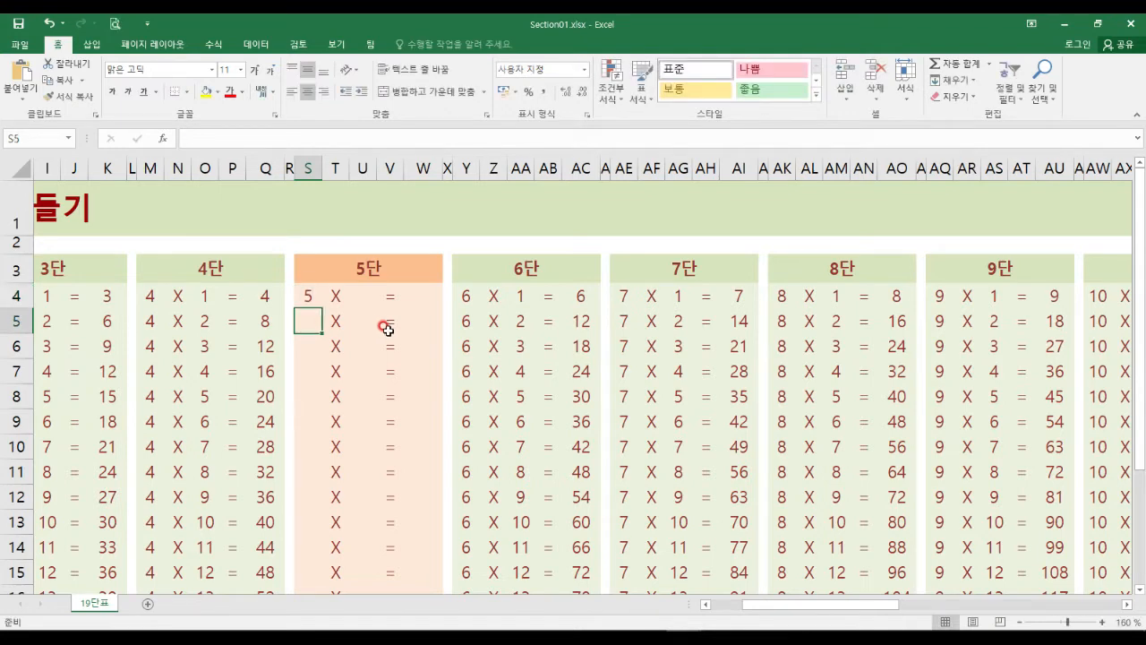
pyautogui.click(356, 313)
pyautogui.click(344, 270)
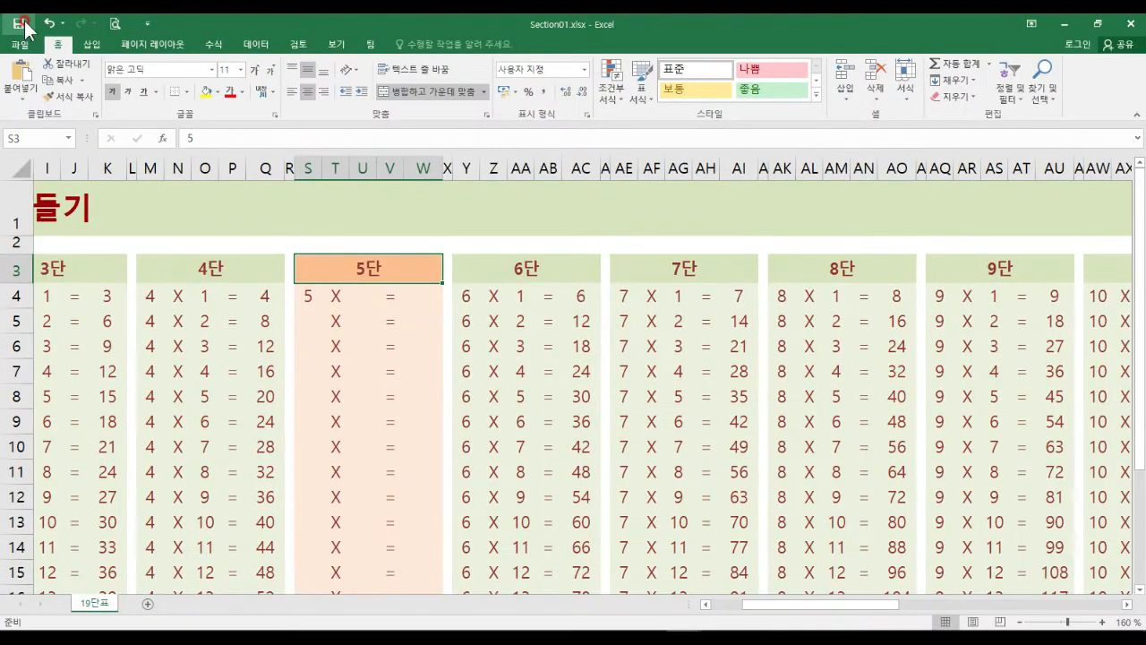
# Save Section01 and close it, leaving the blank workbook showing.
pyautogui.click(36, 35)
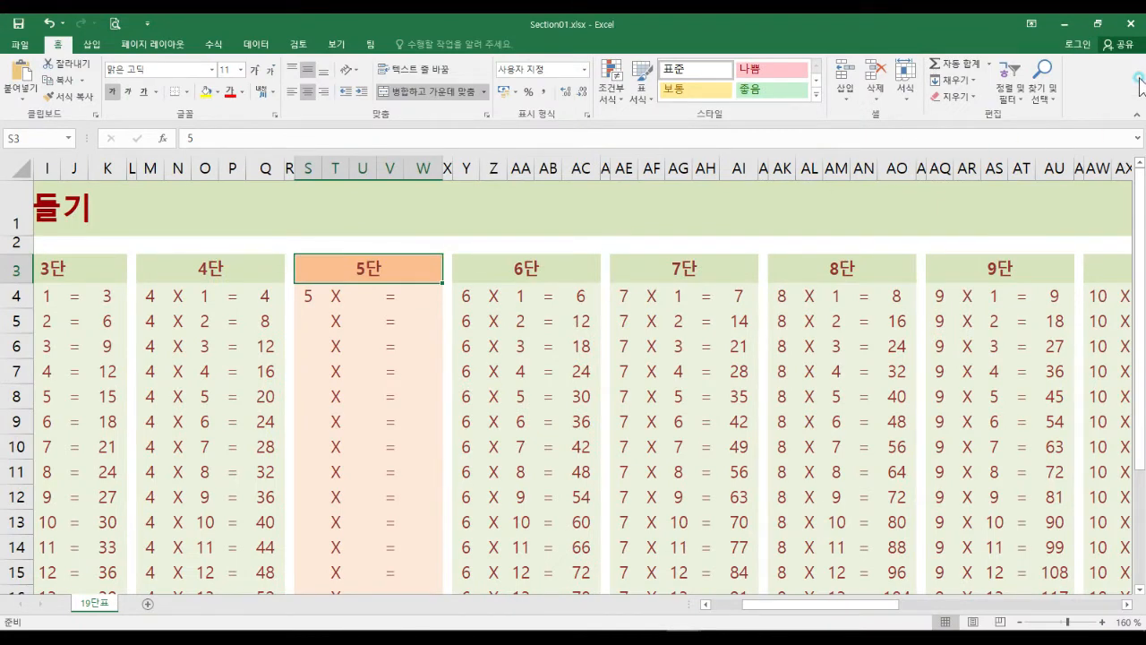
pyautogui.click(1130, 24)
pyautogui.click(752, 286)
pyautogui.click(565, 258)
pyautogui.click(362, 226)
pyautogui.click(371, 179)
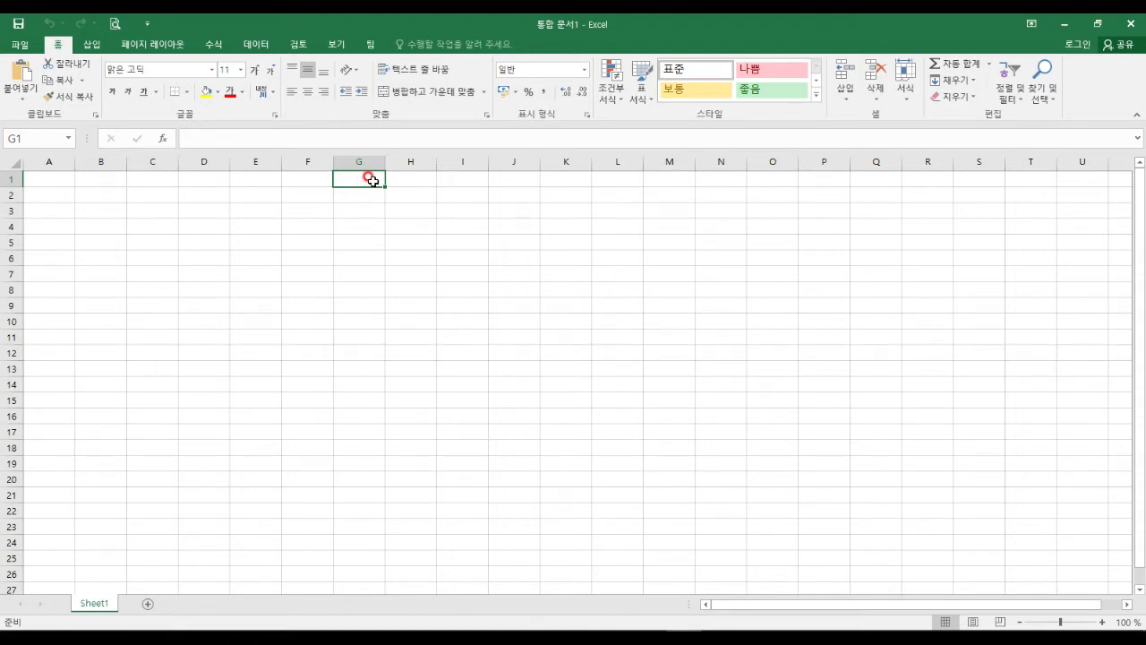
pyautogui.click(255, 255)
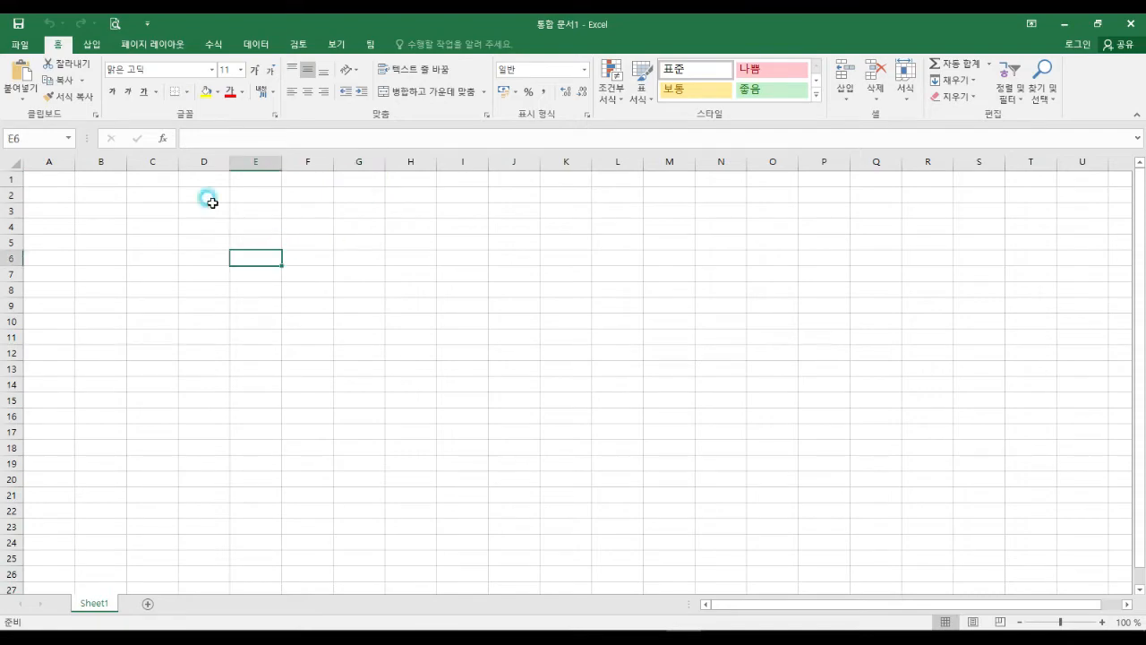
# Reopen Section01.xlsx from the Chapter01 folder.
pyautogui.click(29, 44)
pyautogui.press('Escape')
pyautogui.click(116, 214)
pyautogui.click(20, 45)
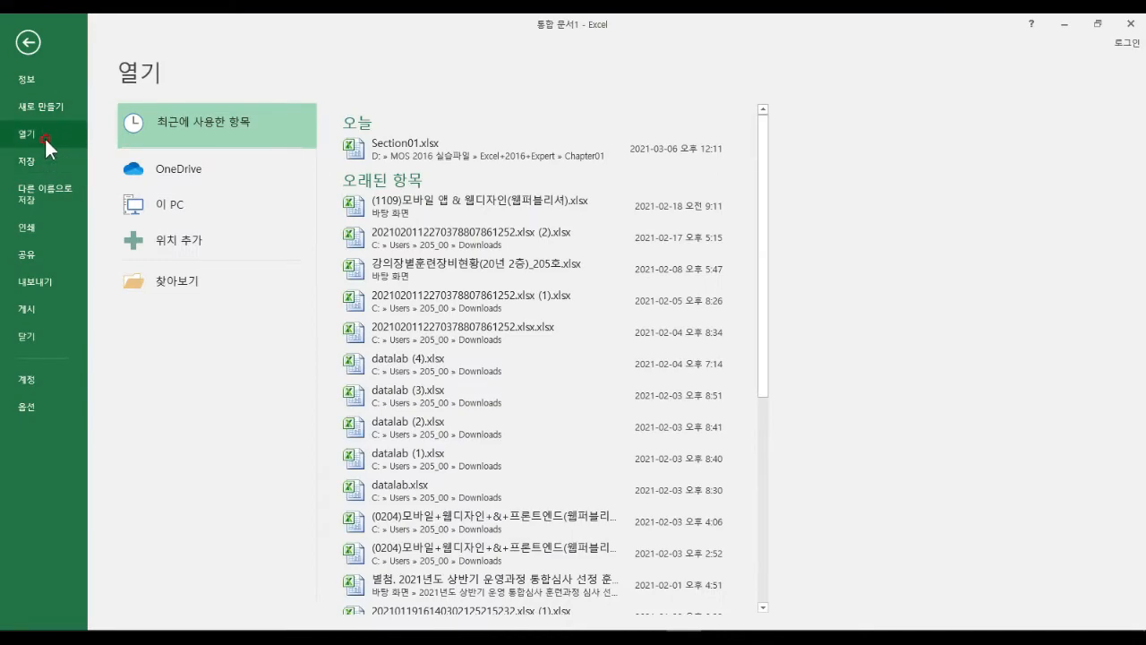
pyautogui.click(189, 281)
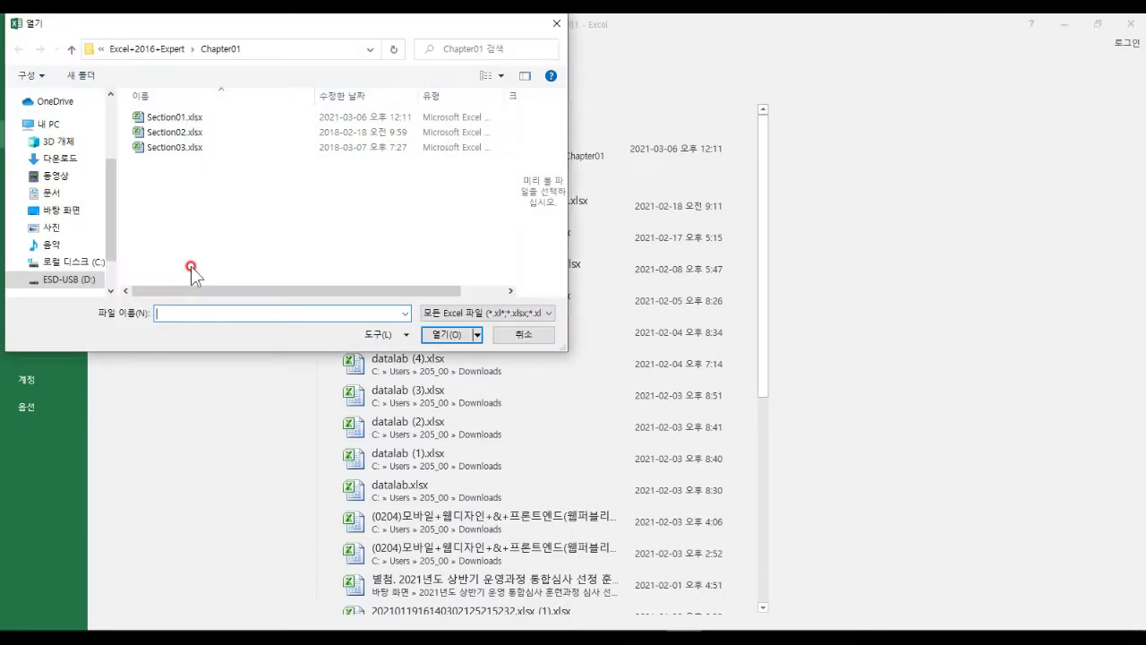
pyautogui.click(175, 117)
pyautogui.click(445, 334)
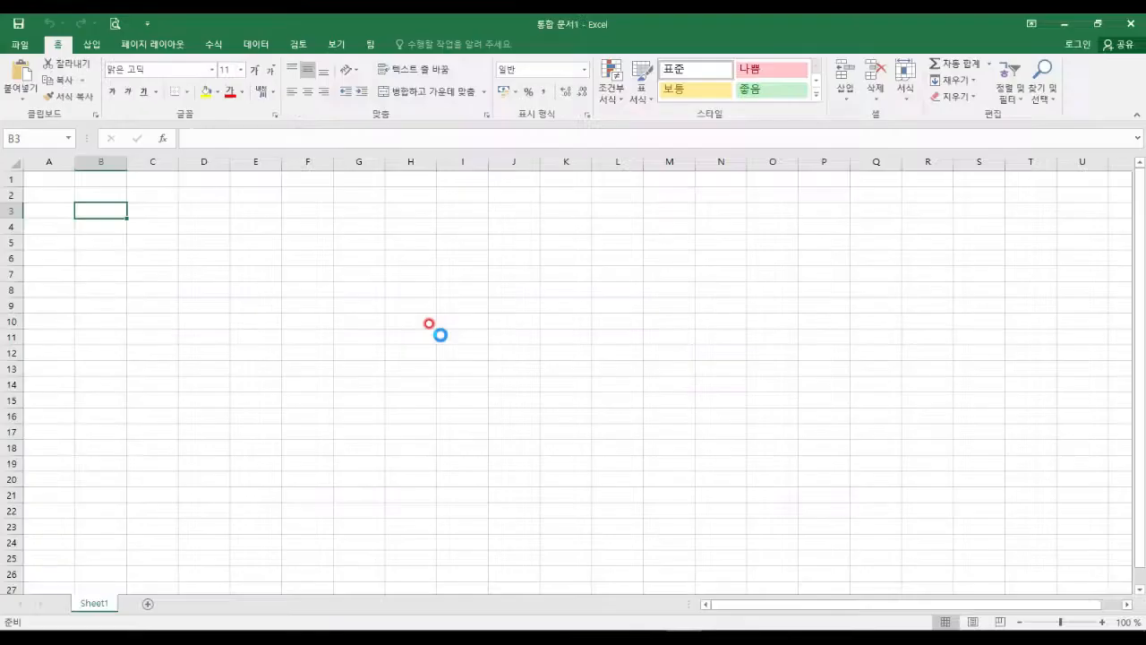
# Encrypt Section01 with a confirmed password, then save and close the workbook.
pyautogui.click(22, 45)
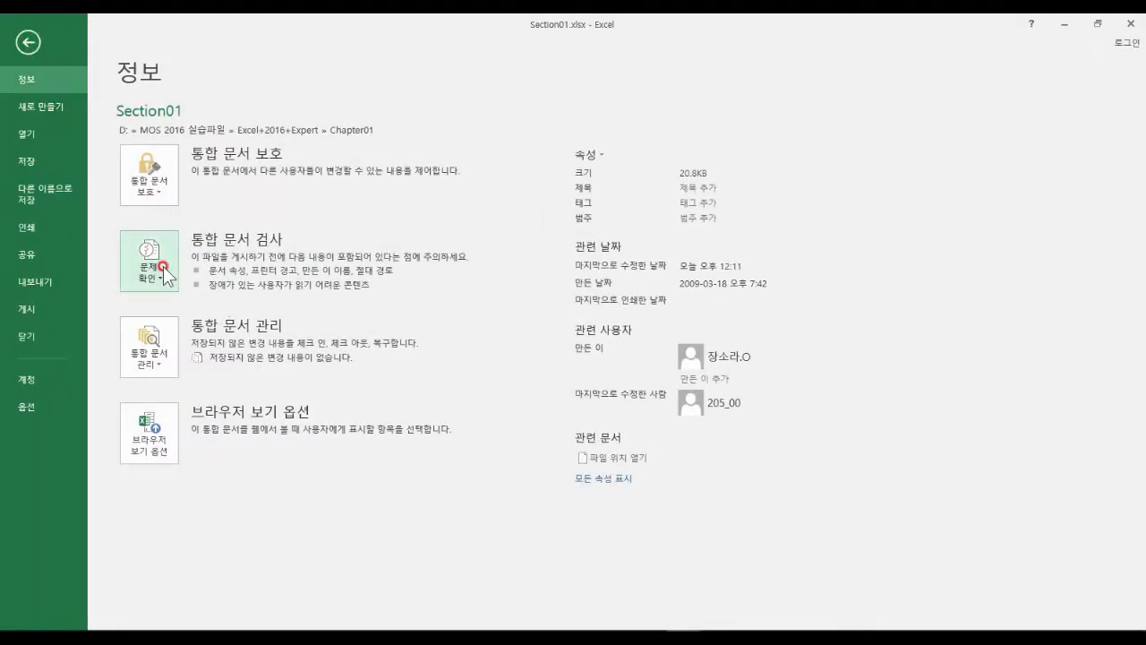
pyautogui.click(152, 193)
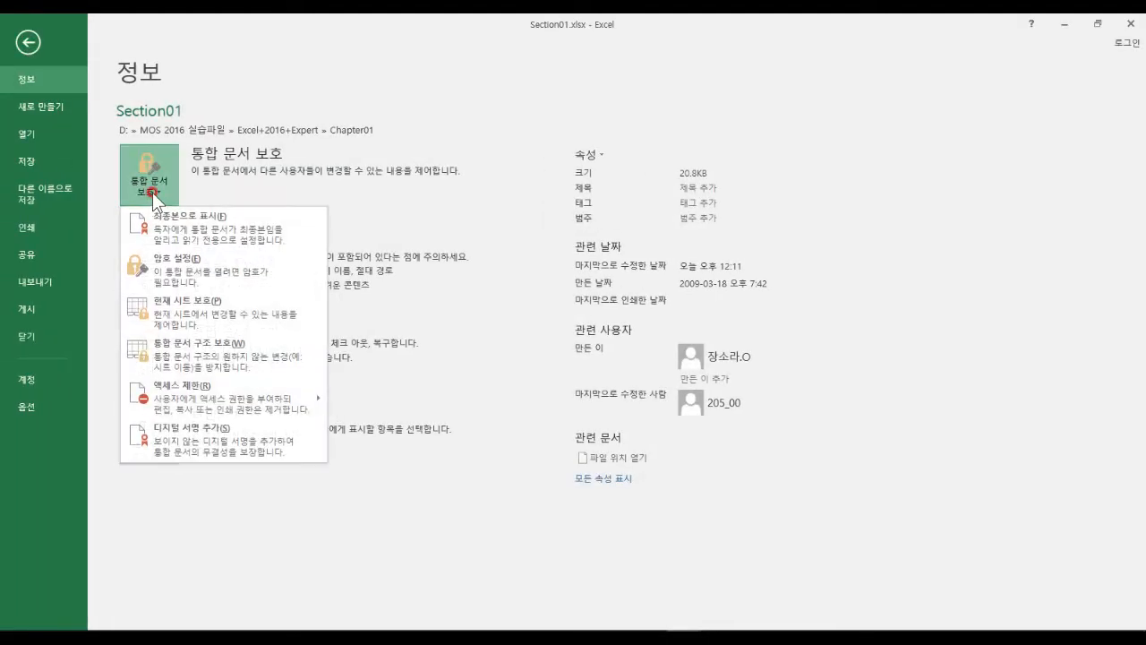
pyautogui.click(186, 268)
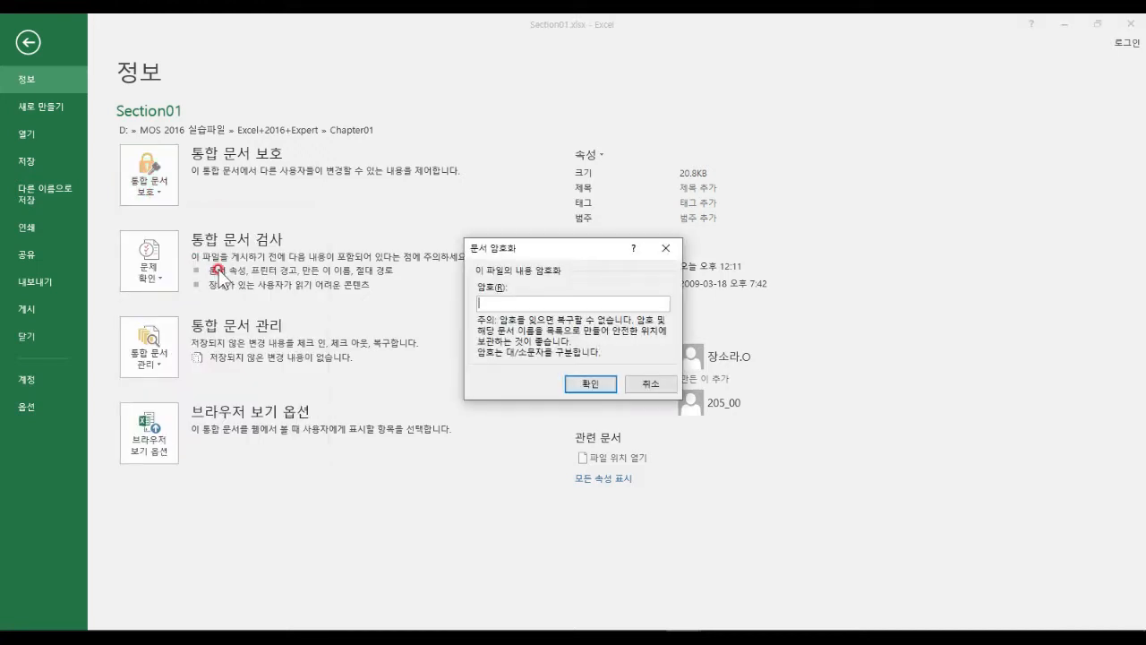
pyautogui.write('1234')
pyautogui.click(592, 383)
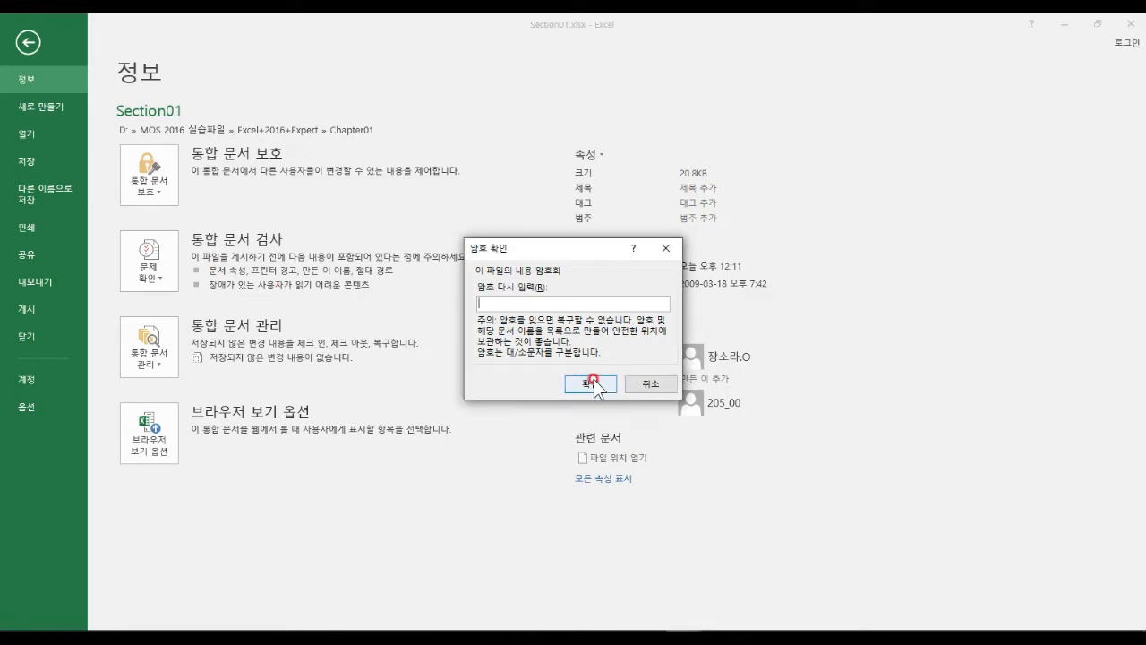
pyautogui.write('1234')
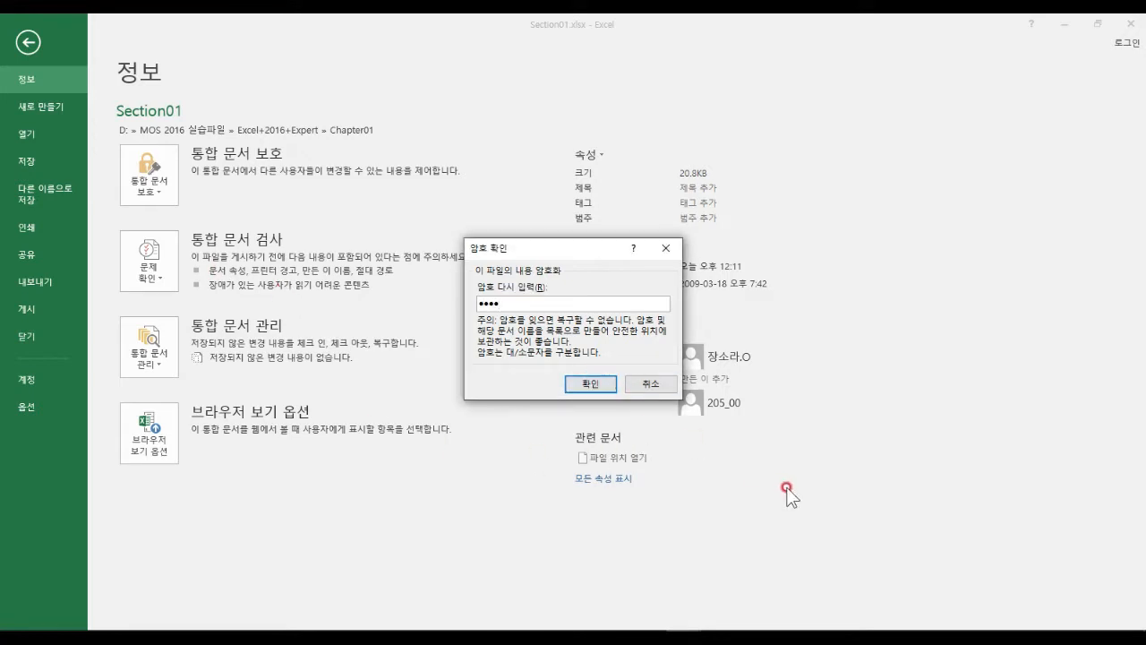
pyautogui.click(574, 383)
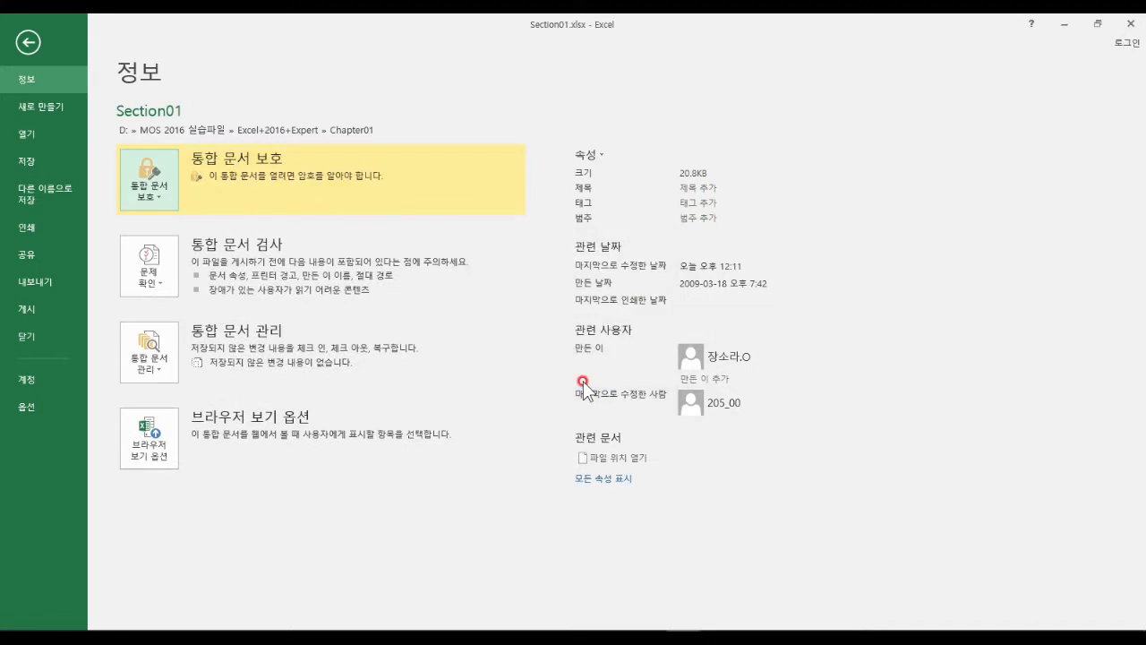
pyautogui.click(1130, 25)
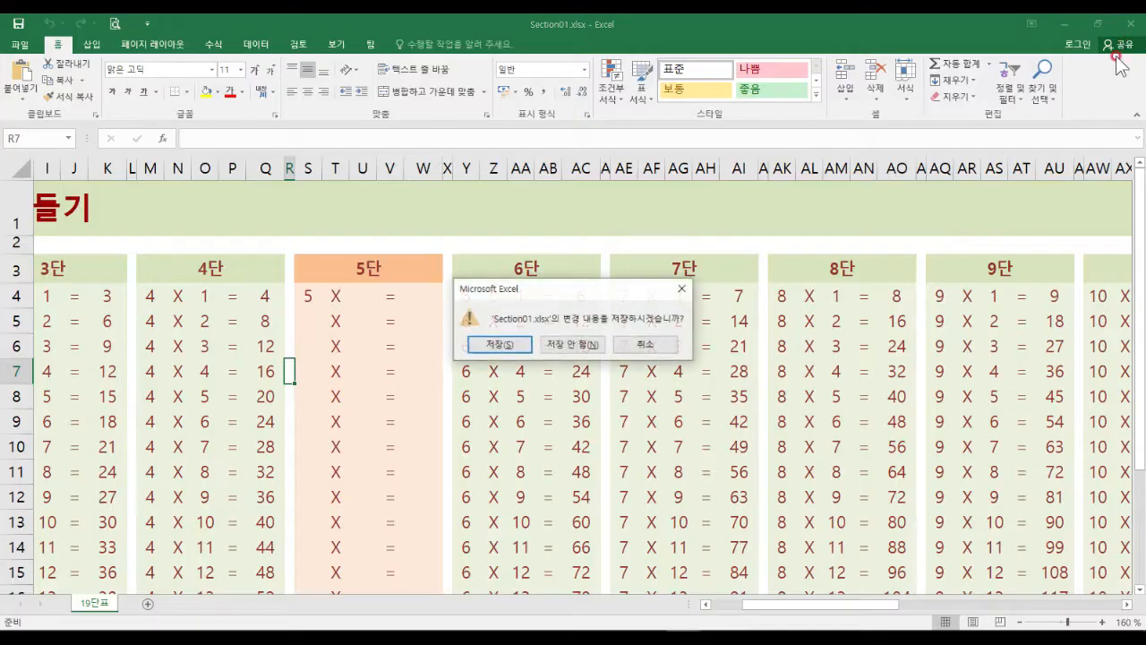
pyautogui.click(501, 345)
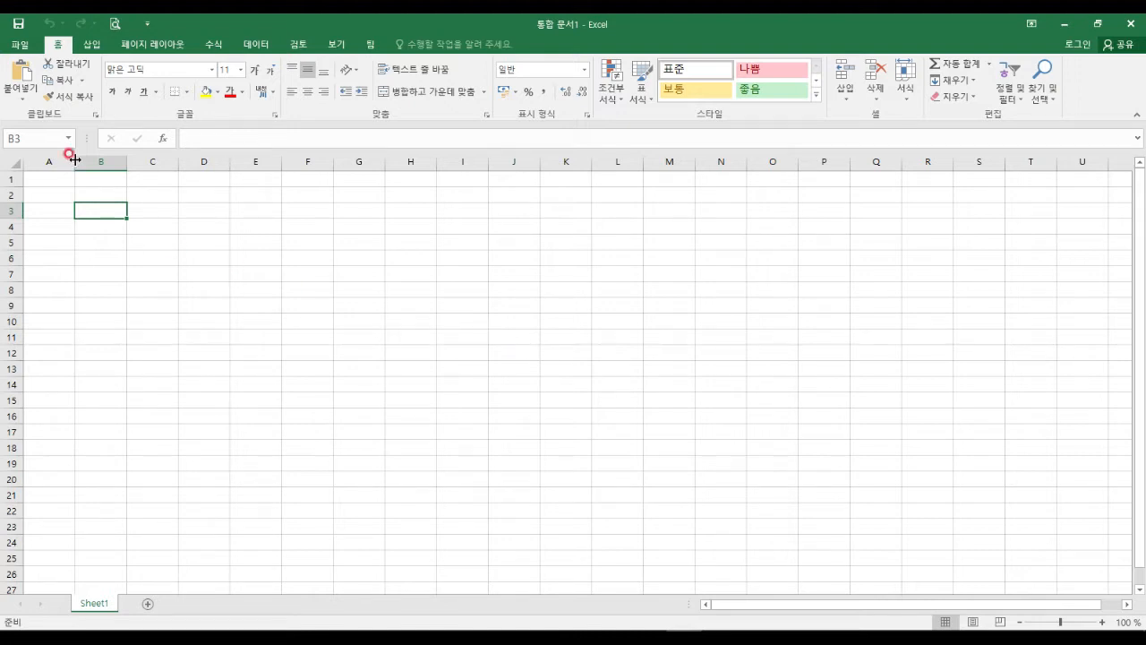
pyautogui.click(25, 42)
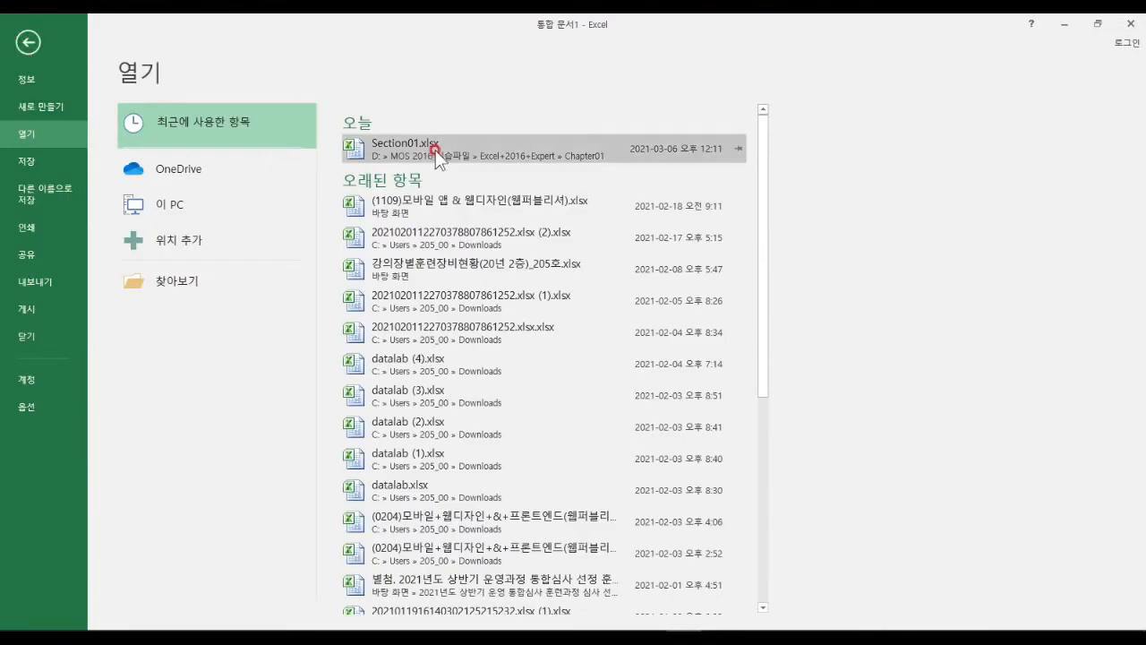
pyautogui.click(436, 150)
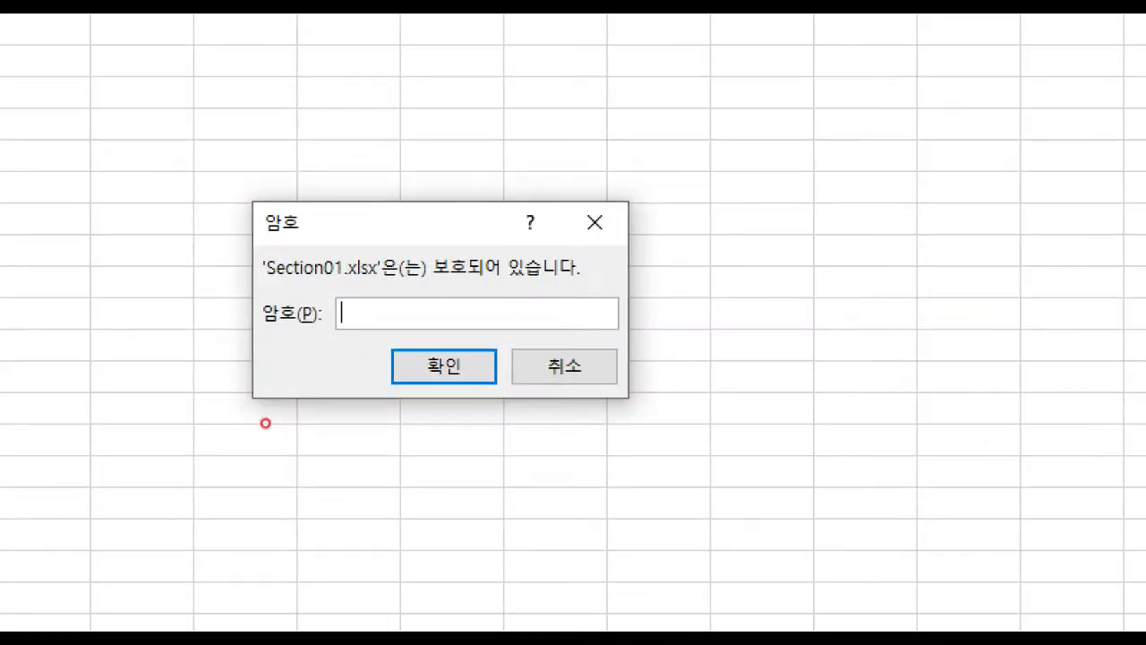
pyautogui.moveTo(231, 189)
pyautogui.mouseDown()
pyautogui.moveTo(447, 418)
pyautogui.moveTo(665, 419)
pyautogui.mouseUp()
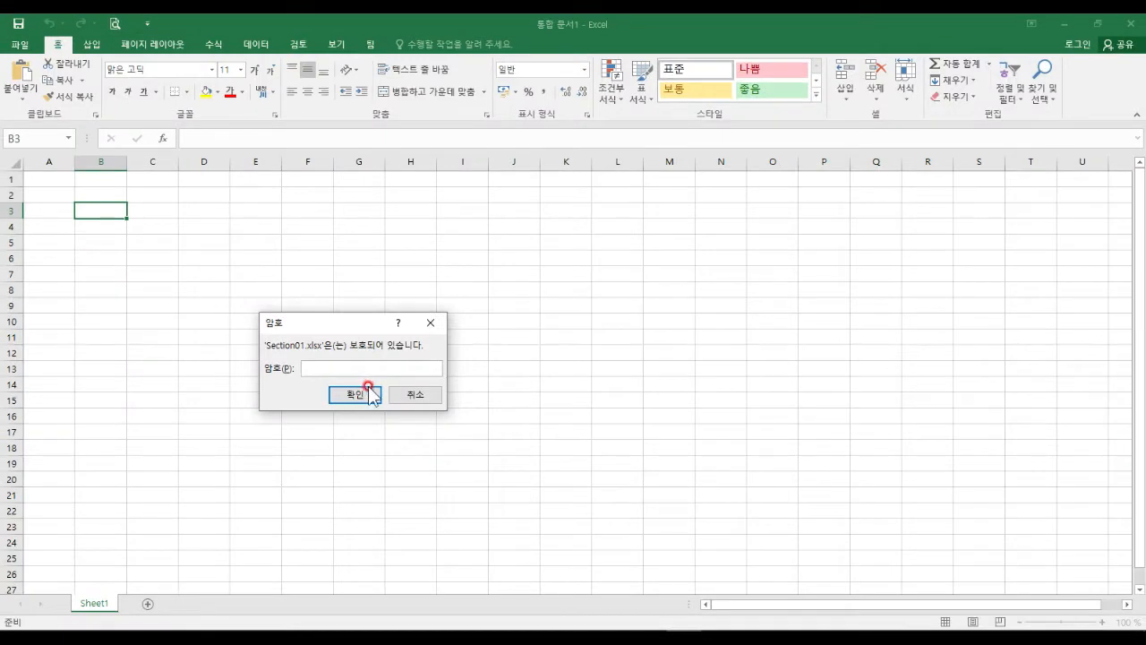
pyautogui.click(426, 399)
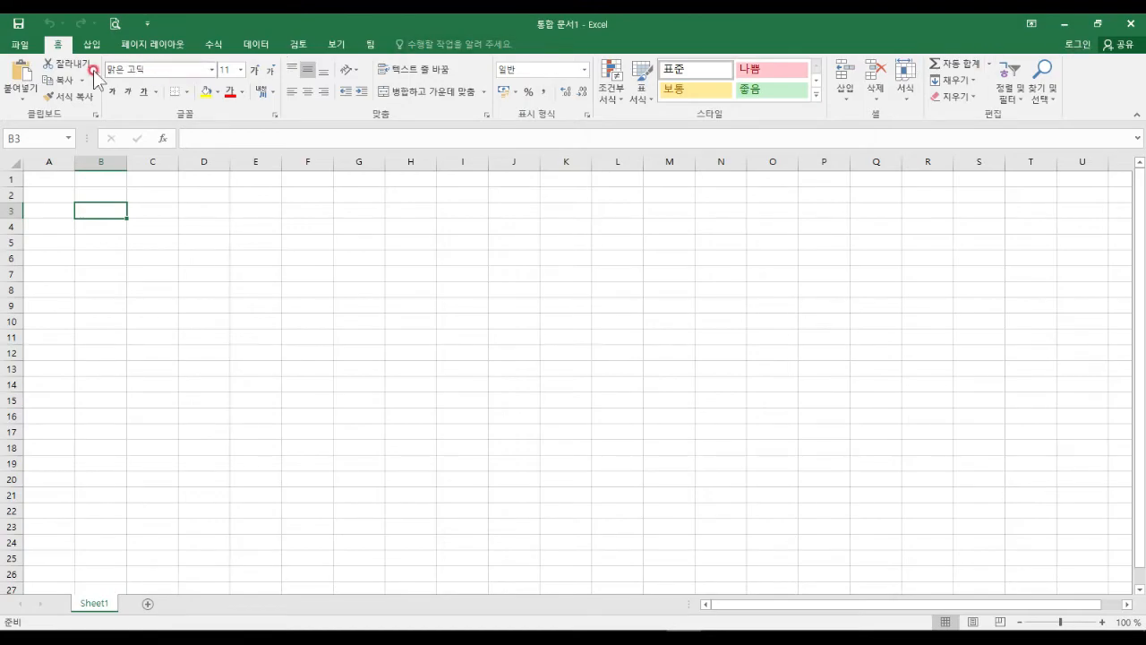
# Open Section02.xlsx from the Chapter01 folder.
pyautogui.click(20, 44)
pyautogui.click(202, 279)
pyautogui.doubleClick(185, 135)
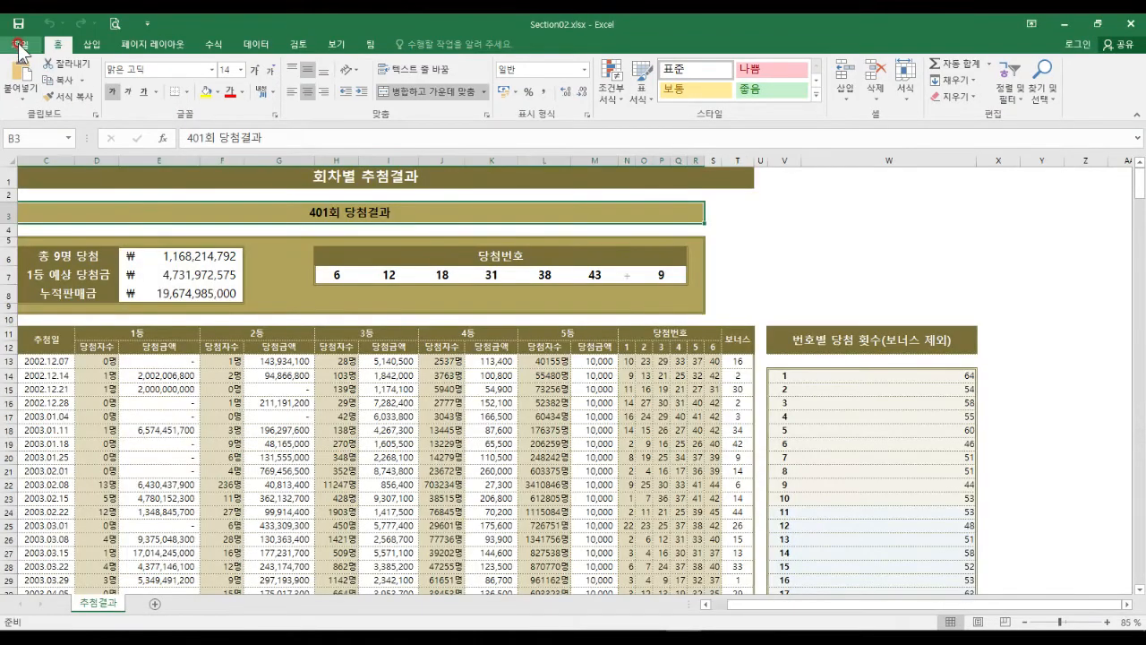
# Encrypt Section02 with a password and confirm it on re-entry.
pyautogui.click(20, 47)
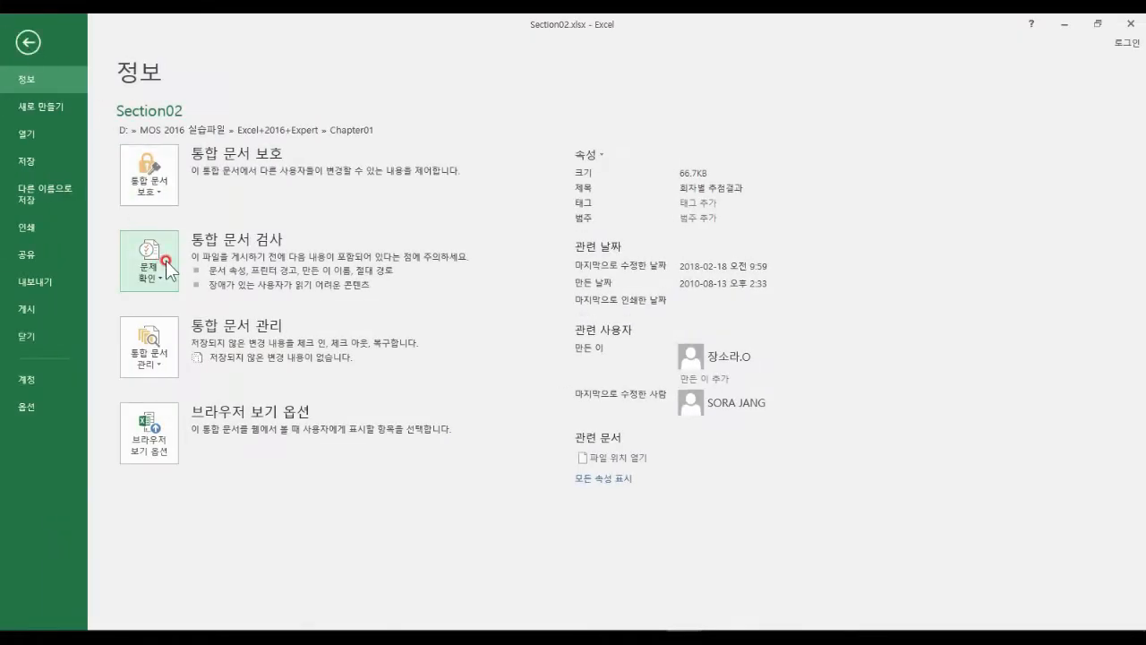
pyautogui.click(151, 177)
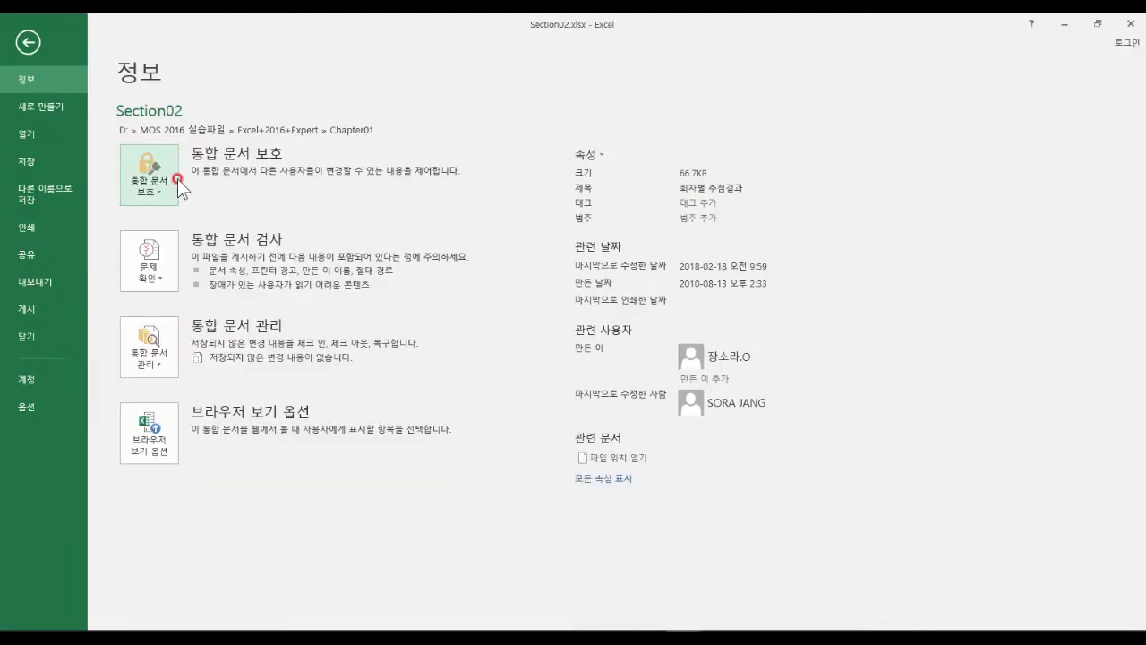
pyautogui.click(176, 179)
pyautogui.click(199, 270)
pyautogui.write('12345')
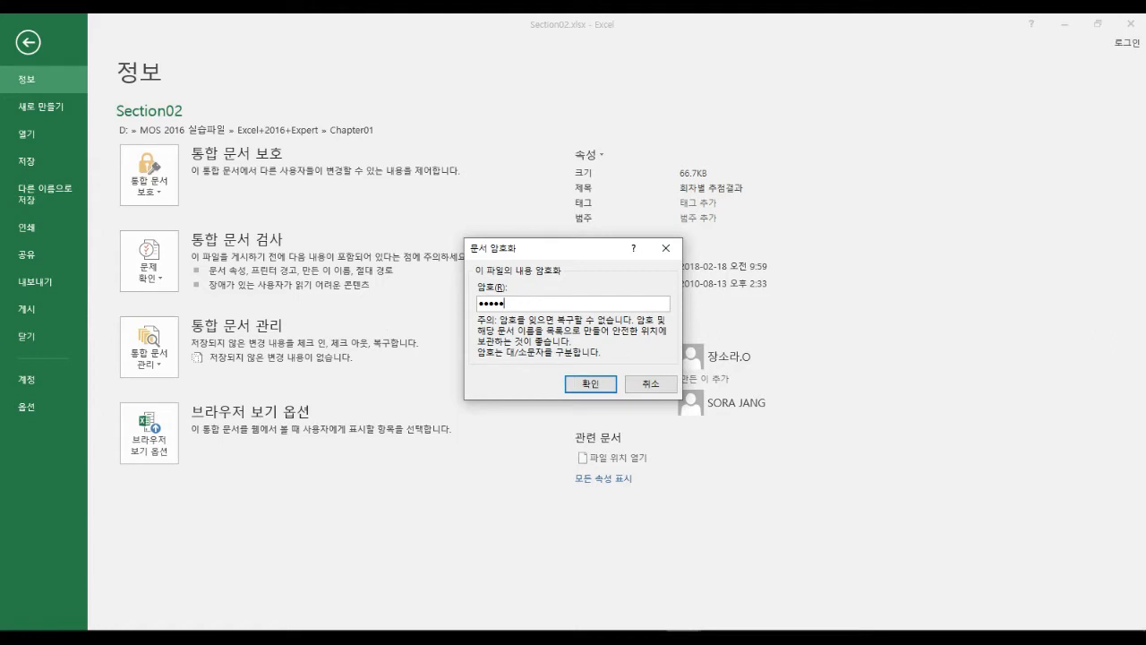
pyautogui.click(591, 385)
pyautogui.write('12345')
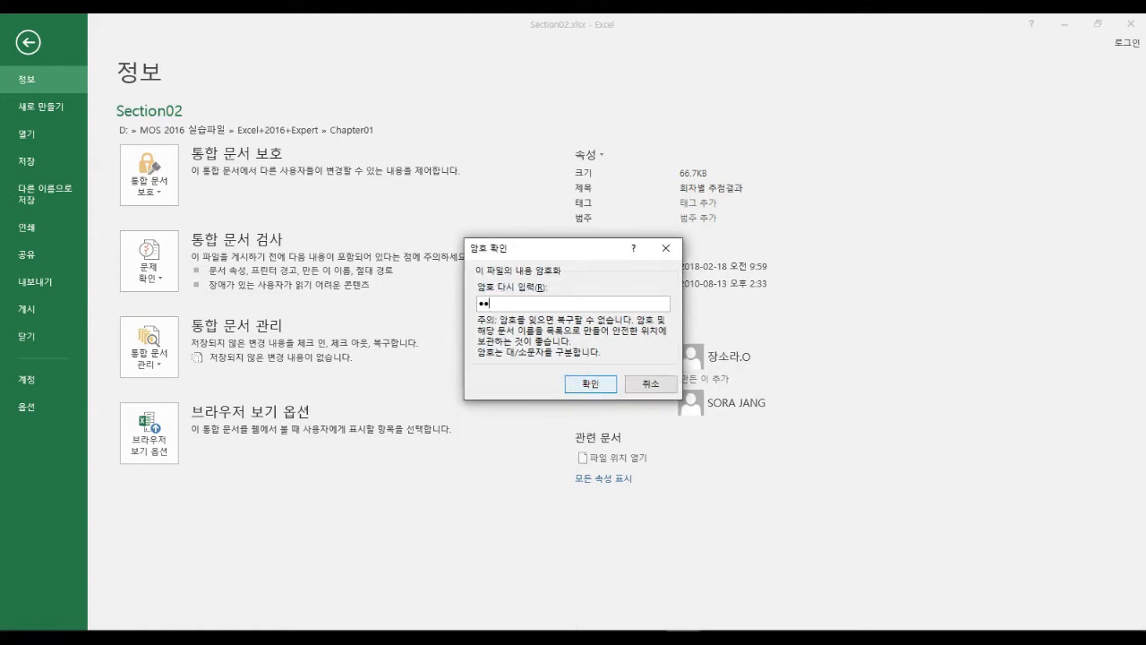
pyautogui.click(590, 385)
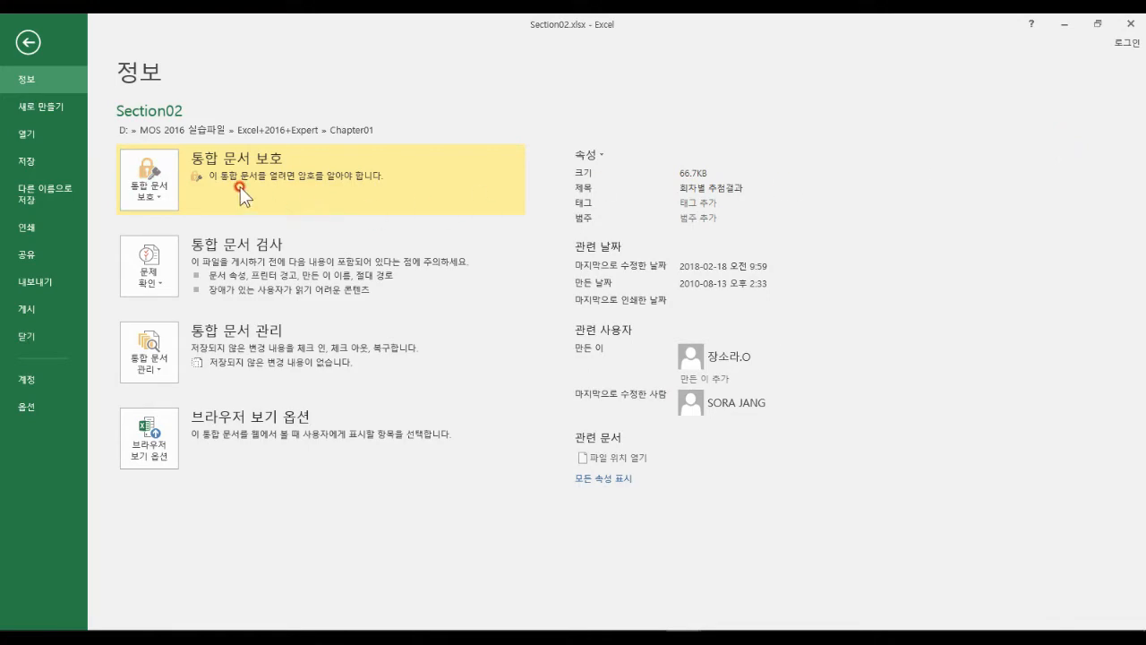
# Save and close Section02, start a new workbook, and pick Section02.xlsx from recent files.
pyautogui.click(1127, 29)
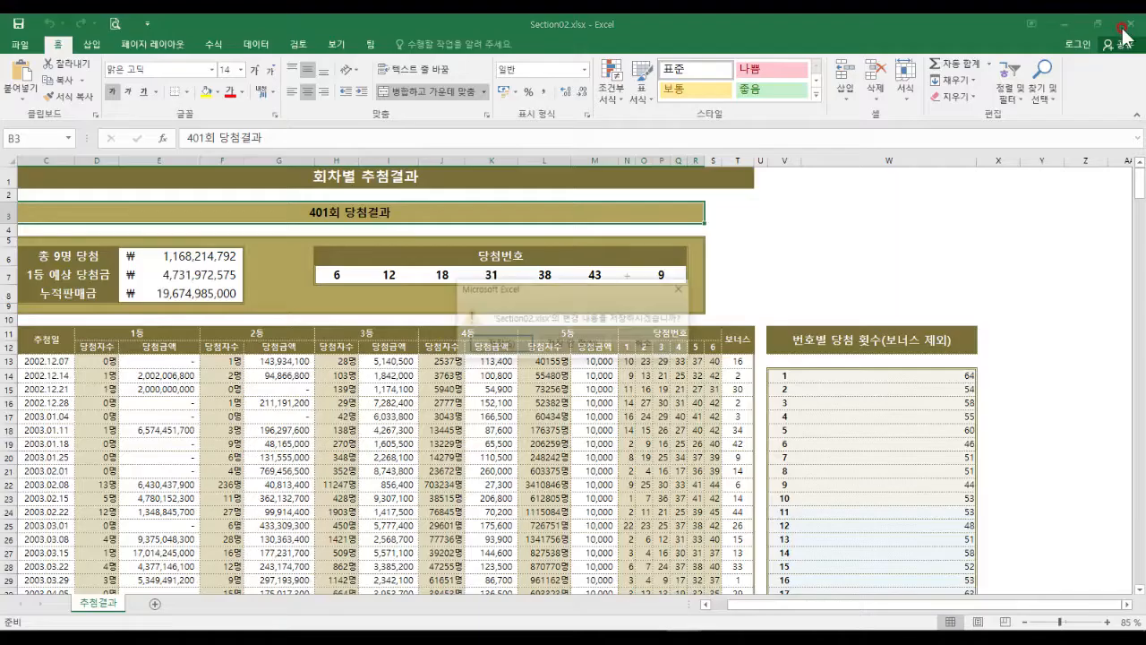
pyautogui.click(498, 342)
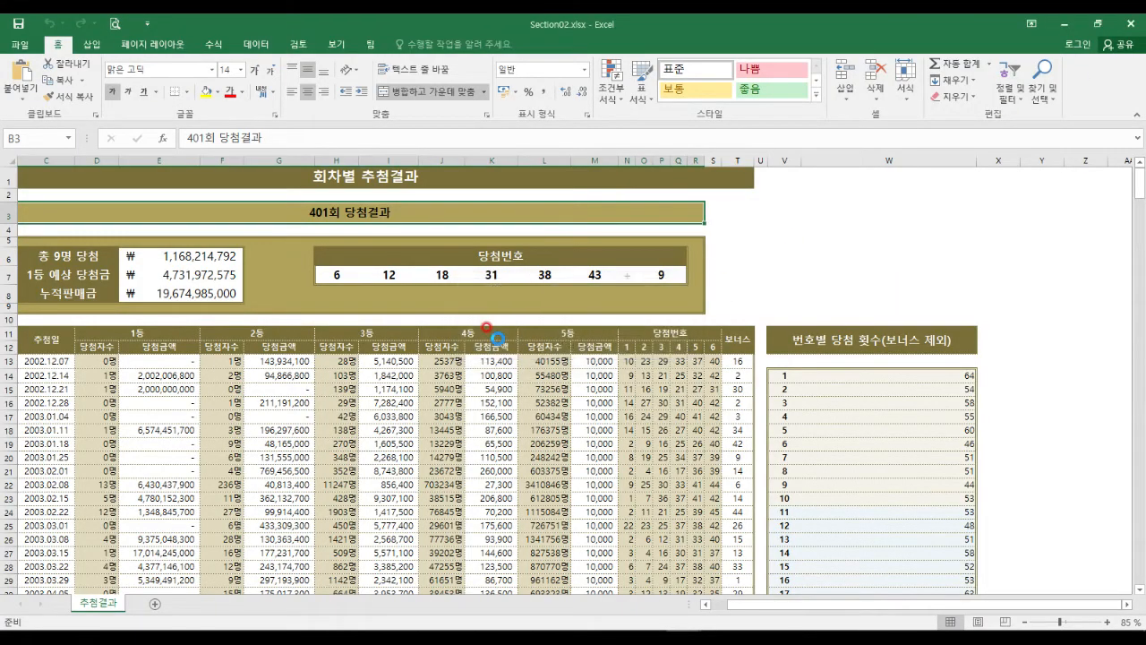
pyautogui.hotkey('ctrl', 'n')
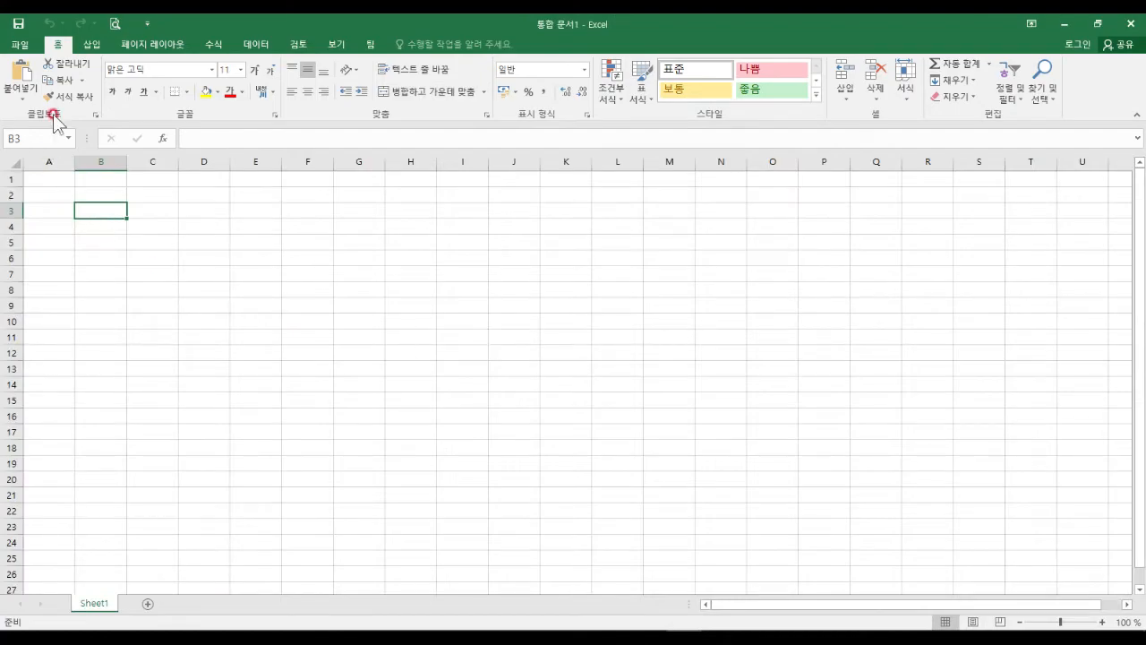
pyautogui.click(19, 44)
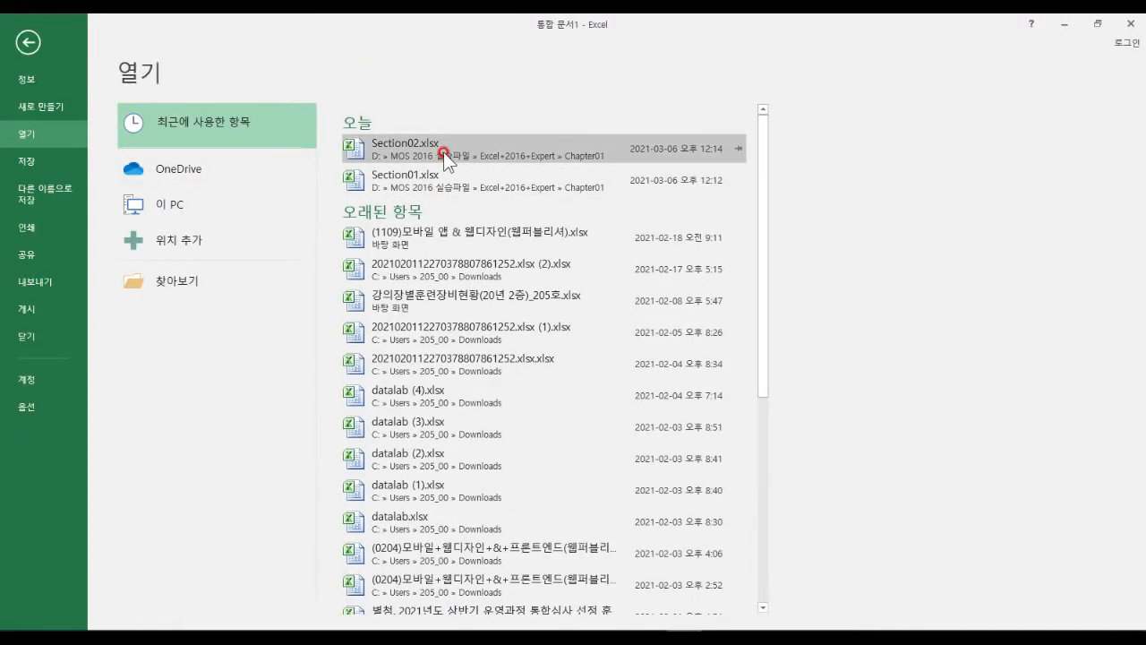
pyautogui.click(443, 151)
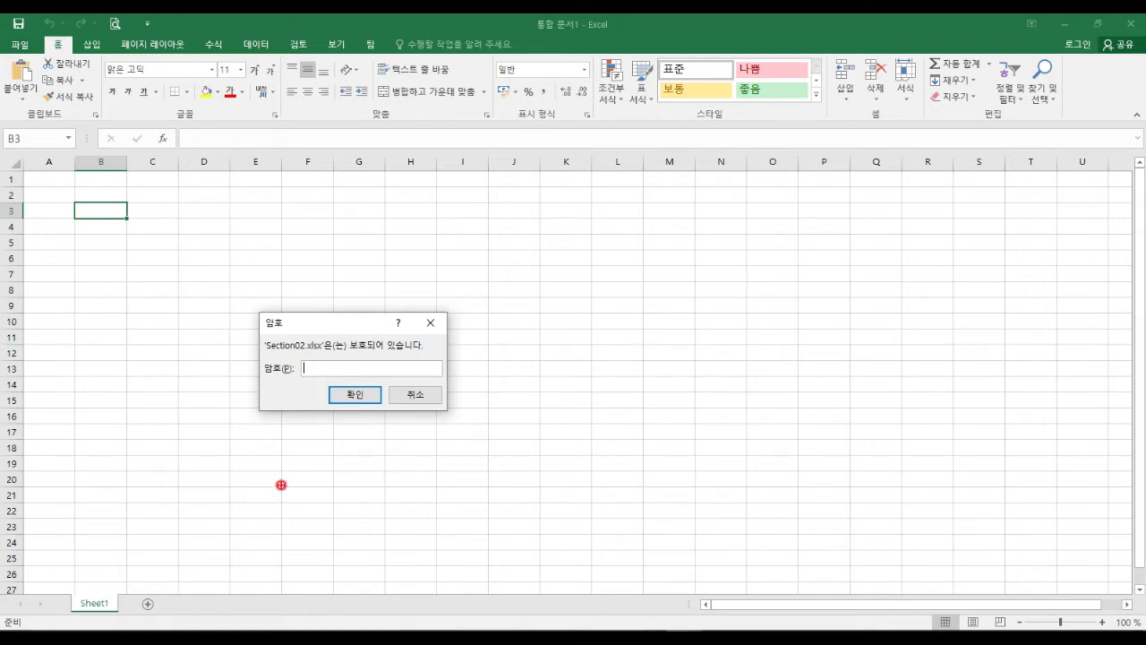
# Ink-annotate the Section02 password prompt, then cancel it with Escape.
pyautogui.moveTo(11, 479)
pyautogui.mouseDown()
pyautogui.moveTo(1110, 457)
pyautogui.moveTo(1144, 473)
pyautogui.mouseUp()
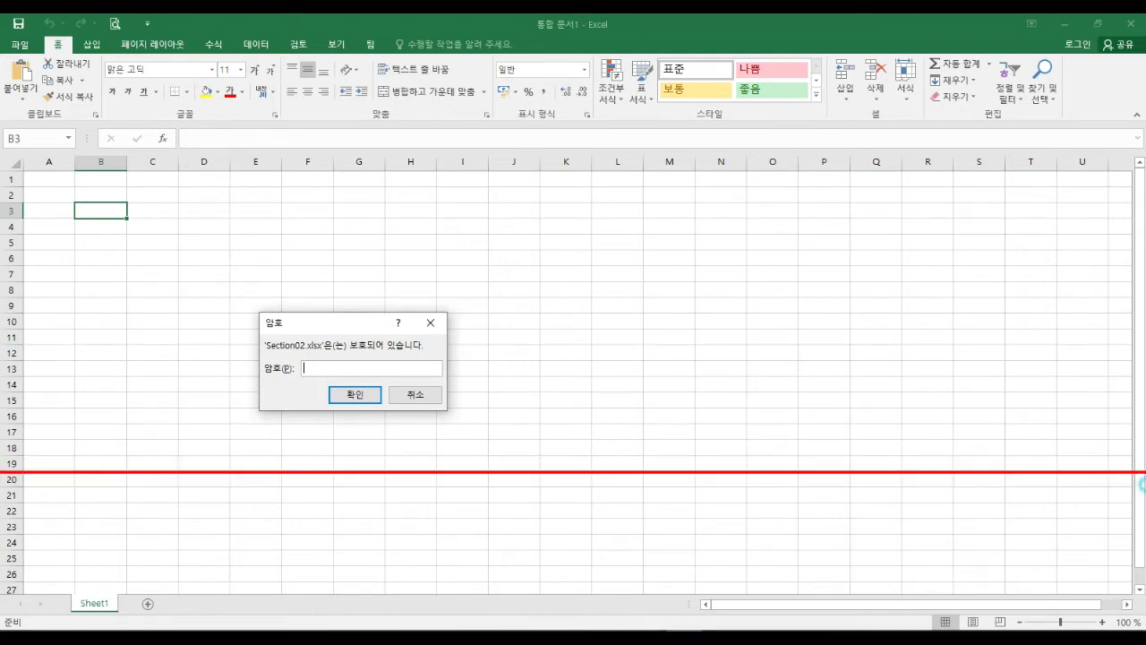
pyautogui.moveTo(808, 352)
pyautogui.mouseDown()
pyautogui.moveTo(267, 322)
pyautogui.moveTo(719, 243)
pyautogui.moveTo(722, 260)
pyautogui.mouseUp()
pyautogui.moveTo(558, 568)
pyautogui.mouseDown()
pyautogui.moveTo(379, 496)
pyautogui.moveTo(556, 558)
pyautogui.mouseUp()
pyautogui.moveTo(312, 496); pyautogui.dragTo(641, 495)
pyautogui.moveTo(371, 528); pyautogui.dragTo(568, 523)
pyautogui.moveTo(287, 552); pyautogui.dragTo(495, 552)
pyautogui.moveTo(227, 578); pyautogui.dragTo(457, 582)
pyautogui.moveTo(825, 564)
pyautogui.mouseDown()
pyautogui.moveTo(902, 602)
pyautogui.moveTo(1097, 604)
pyautogui.mouseUp()
pyautogui.moveTo(963, 557); pyautogui.dragTo(962, 513)
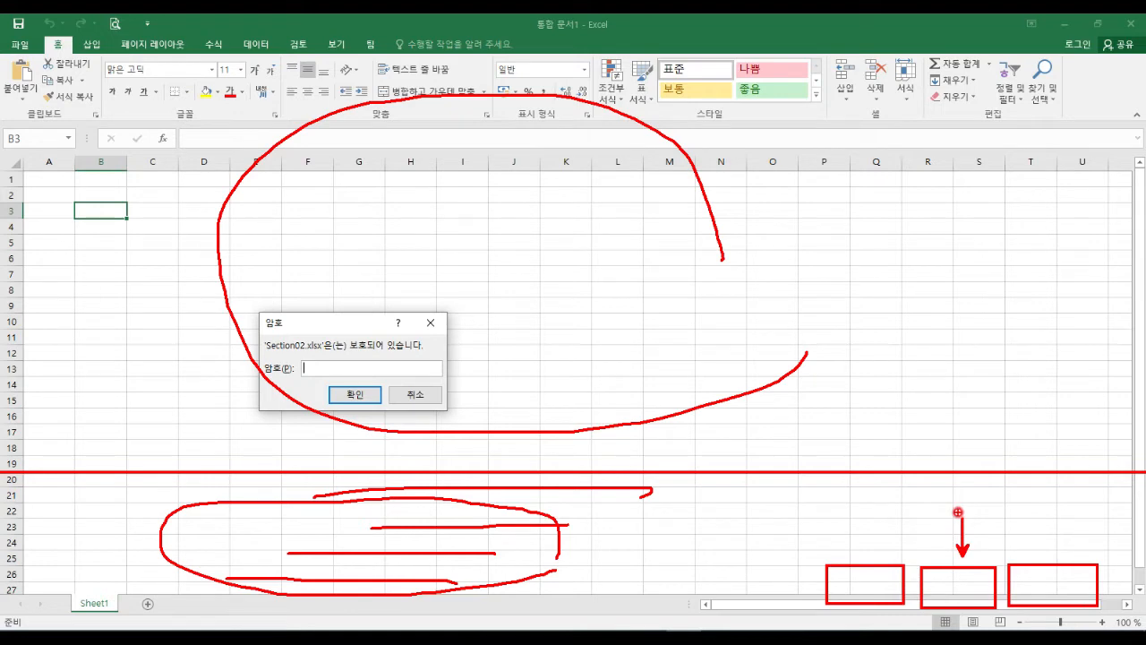
pyautogui.moveTo(948, 580); pyautogui.dragTo(974, 573)
pyautogui.moveTo(942, 543)
pyautogui.mouseDown()
pyautogui.moveTo(971, 598)
pyautogui.moveTo(1094, 473)
pyautogui.mouseUp()
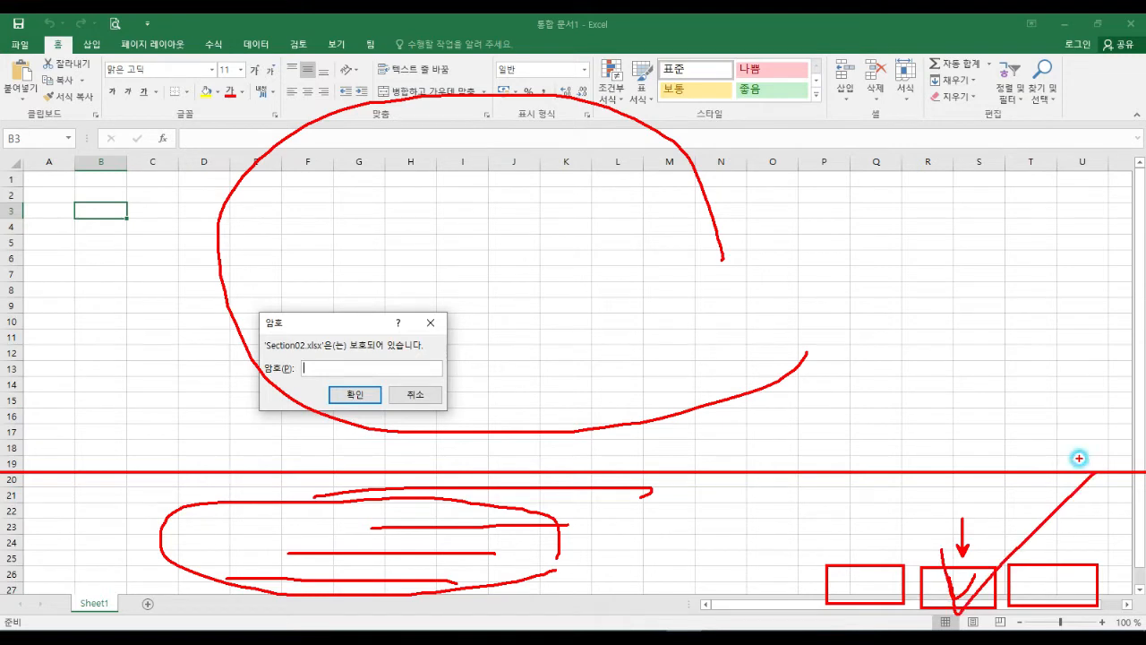
pyautogui.press('Escape')
pyautogui.click(414, 394)
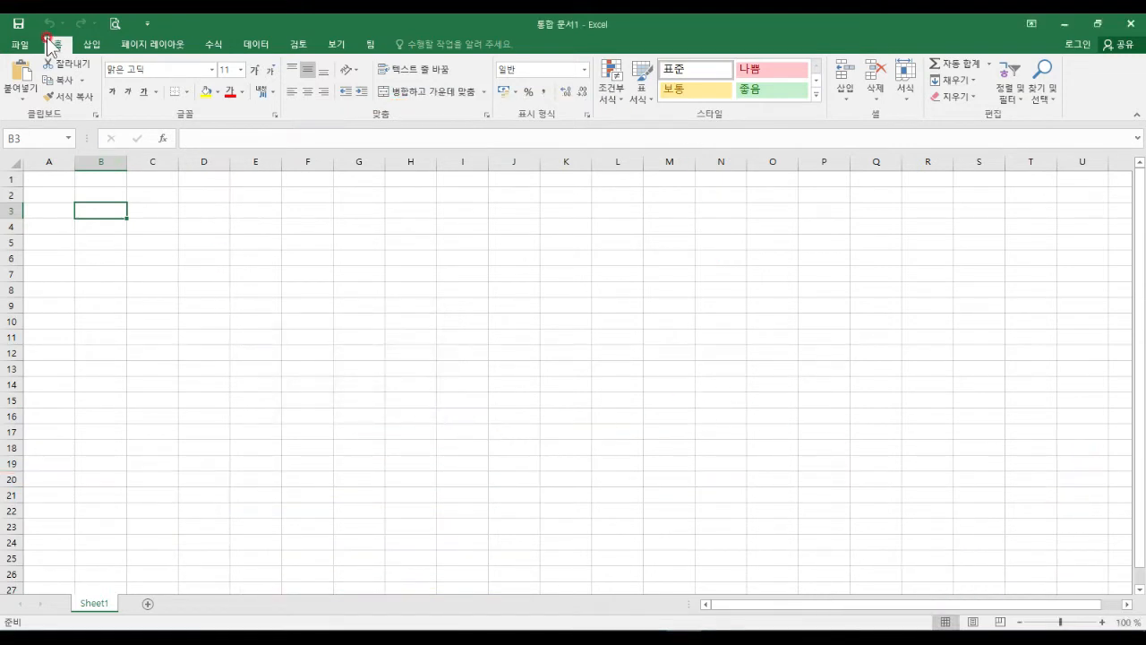
pyautogui.click(19, 45)
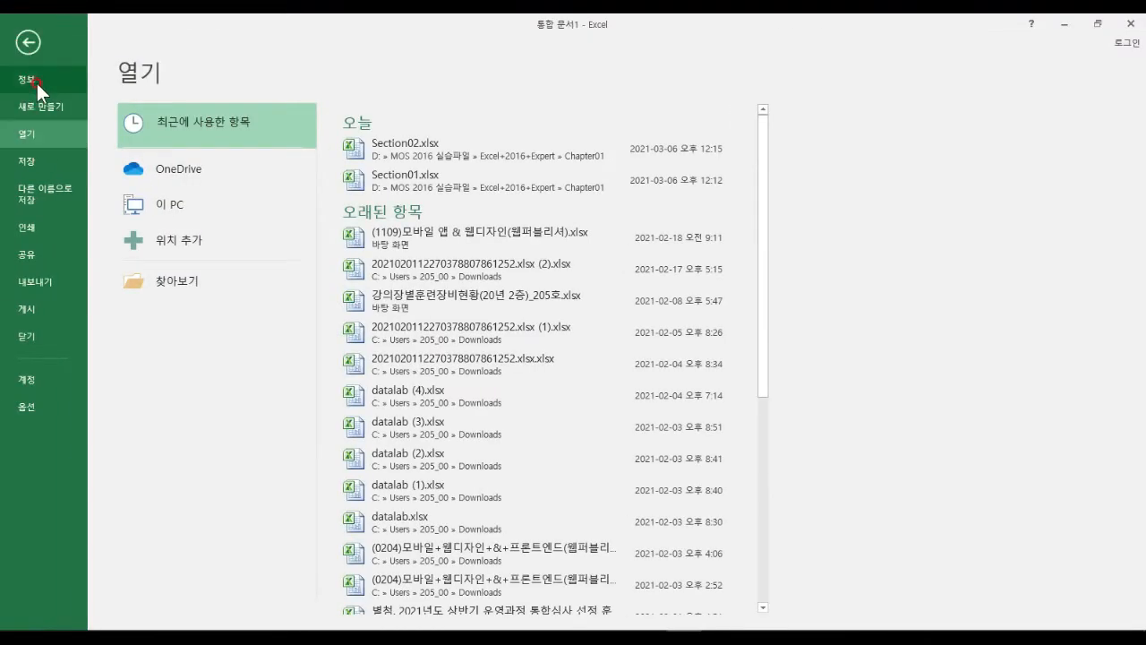
pyautogui.click(36, 81)
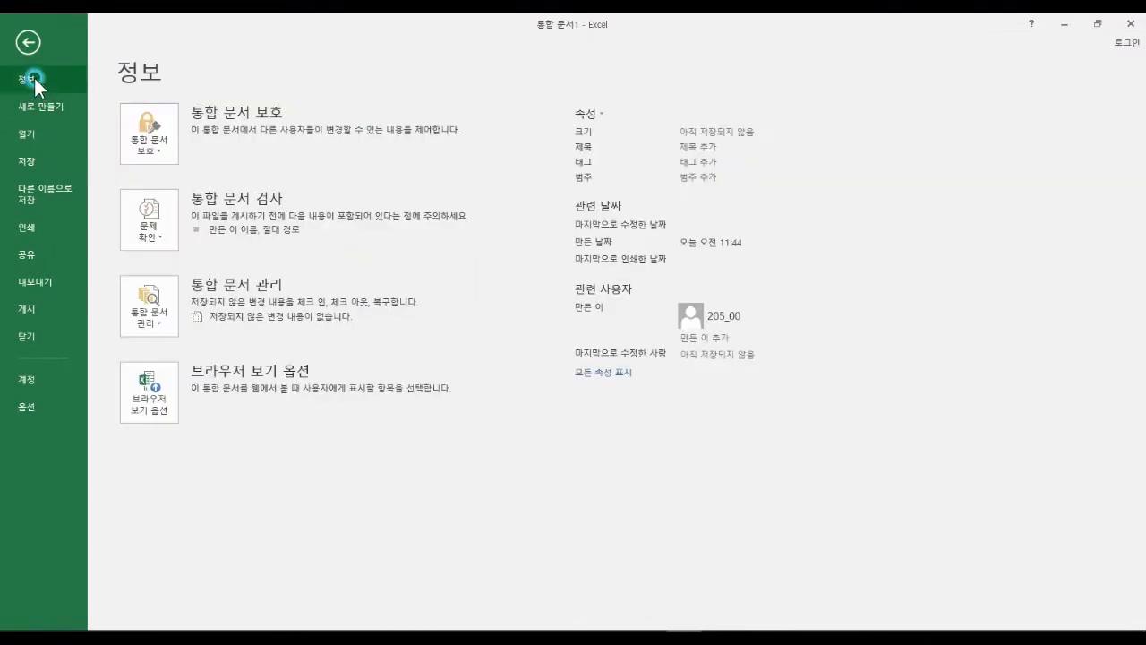
pyautogui.click(147, 148)
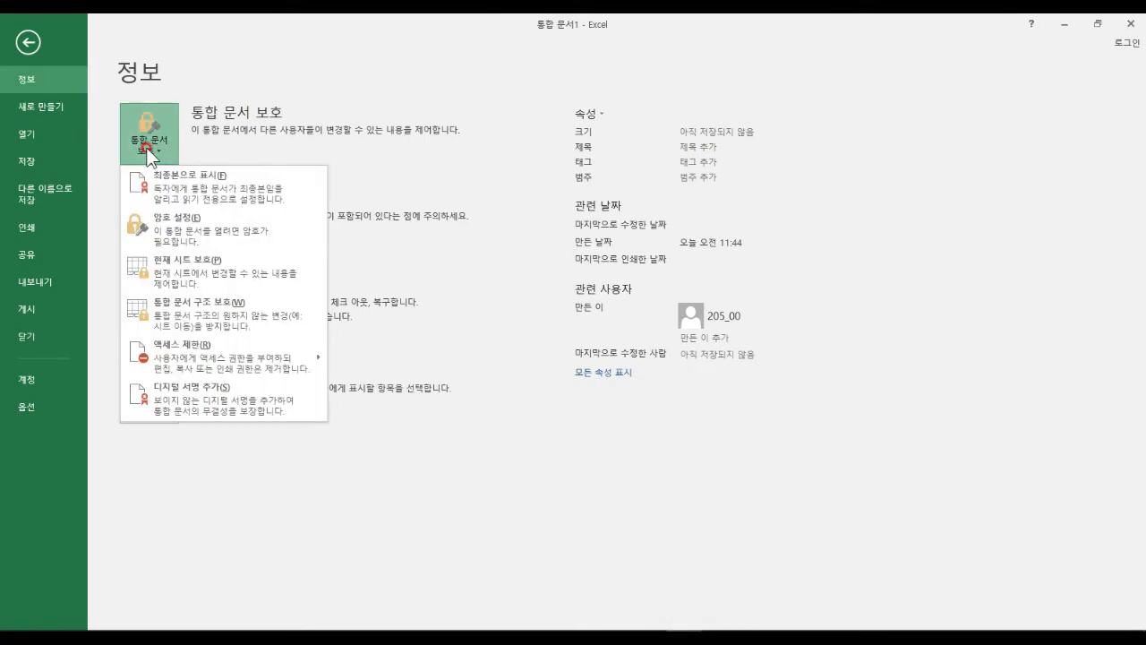
pyautogui.click(186, 238)
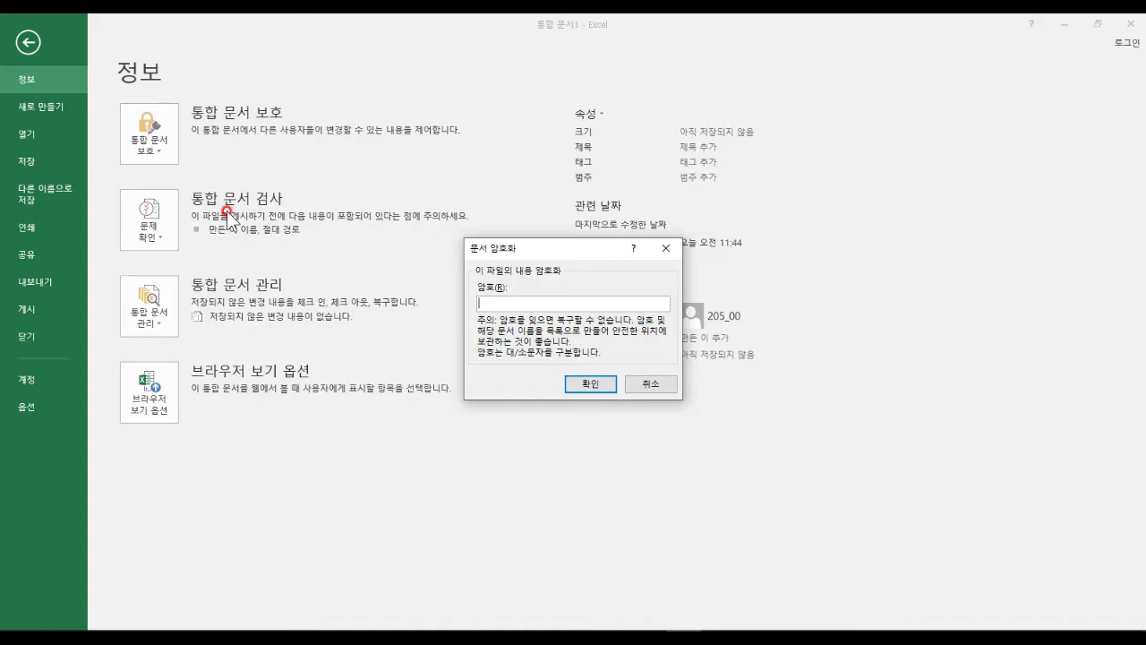
pyautogui.press('Escape')
pyautogui.press('Escape')
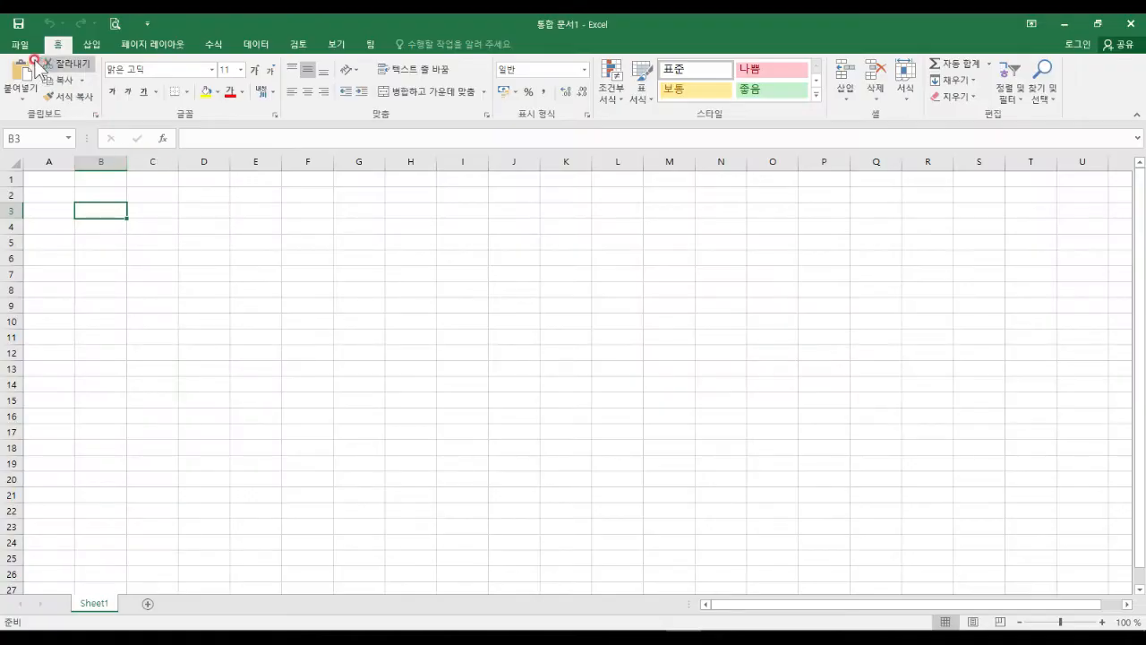
# Show the File > Info page of the blank 통합 문서1 workbook.
pyautogui.click(20, 45)
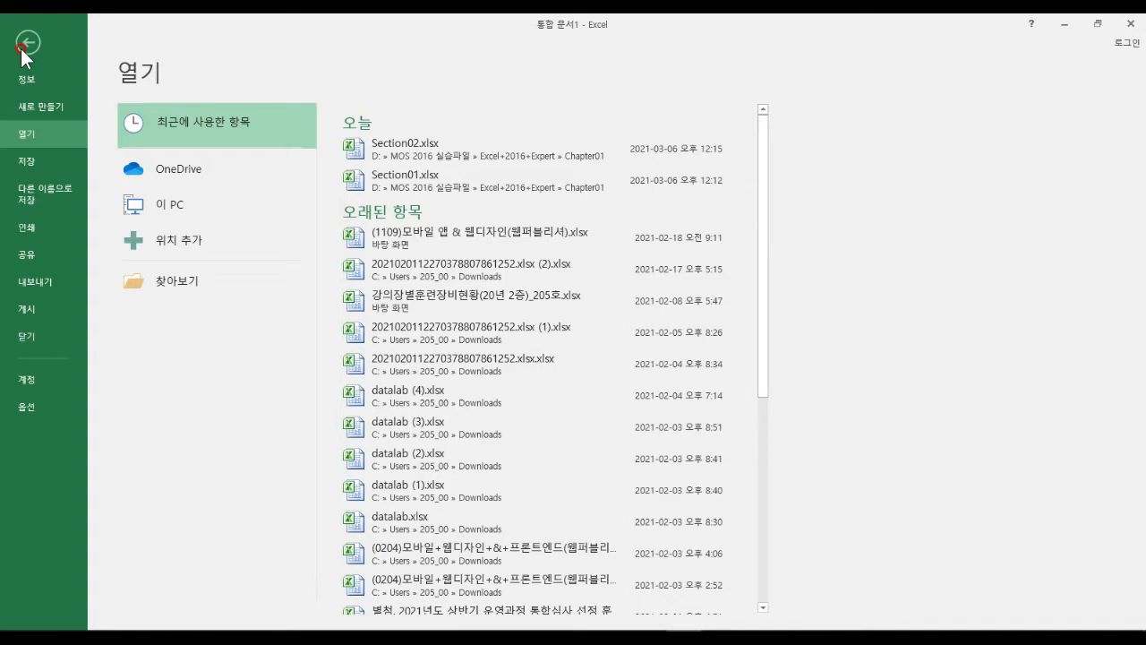
pyautogui.click(26, 45)
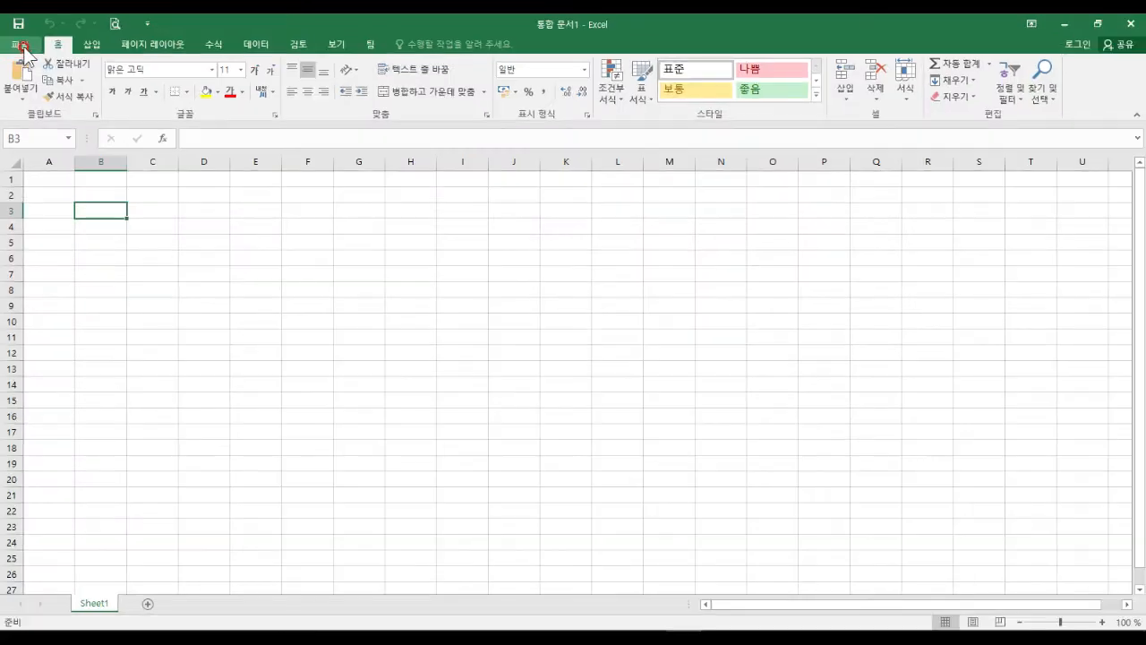
pyautogui.click(36, 75)
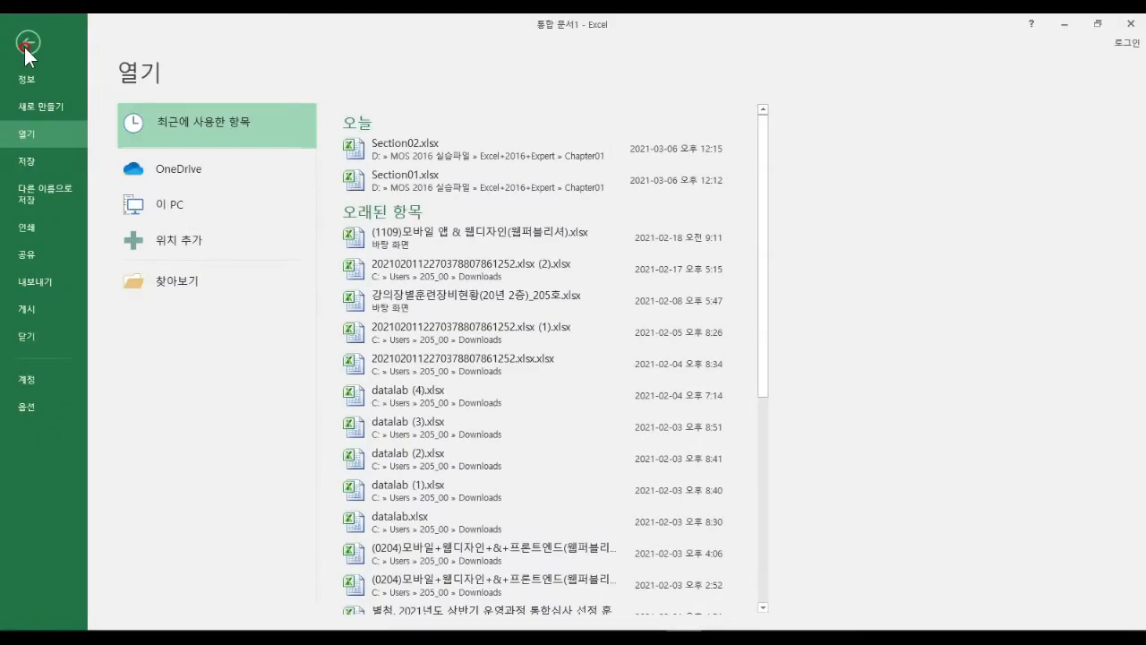
pyautogui.click(32, 77)
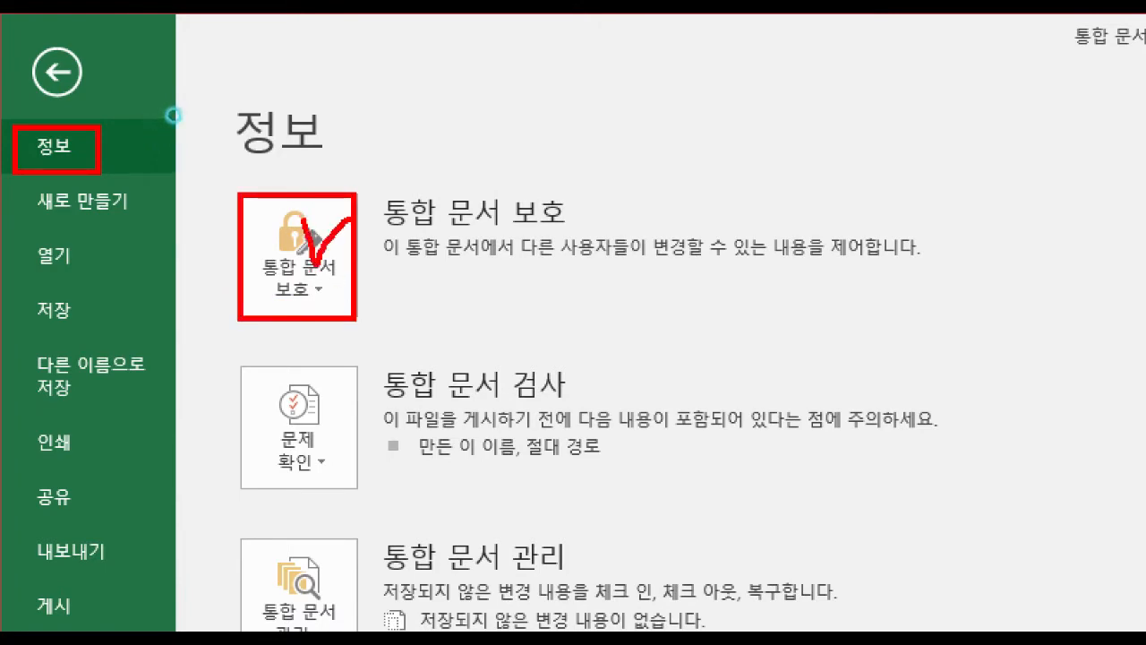
# Mark the workbook as final and save it as 통합 문서1.xlsx.
pyautogui.click(324, 282)
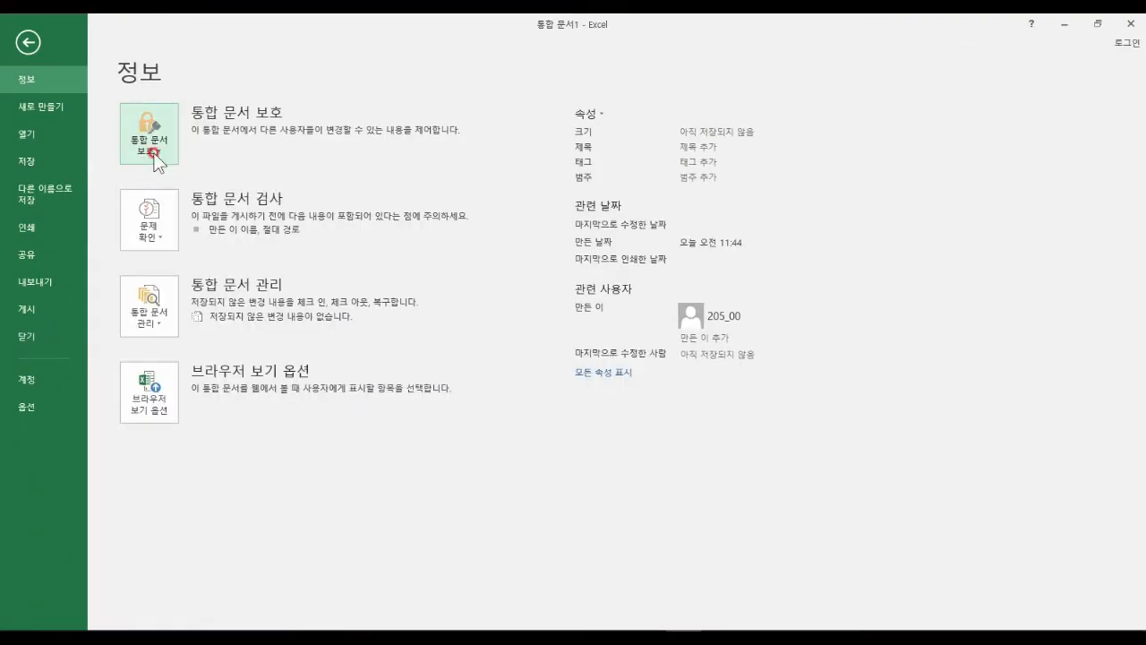
pyautogui.click(299, 253)
pyautogui.click(371, 374)
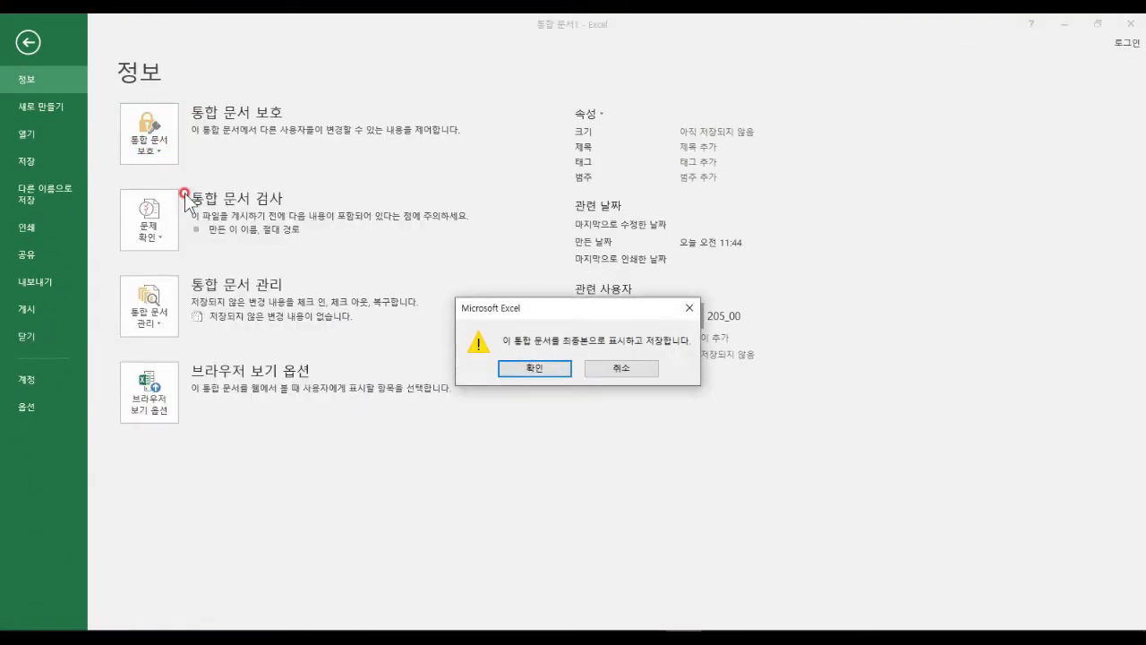
pyautogui.click(546, 366)
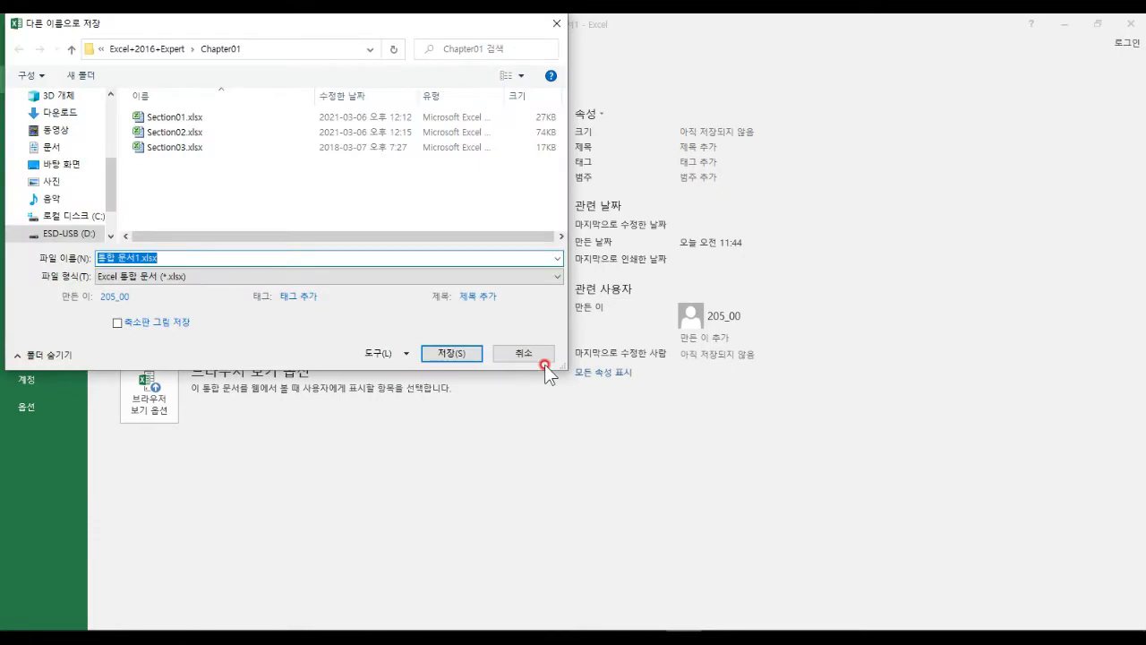
pyautogui.click(470, 352)
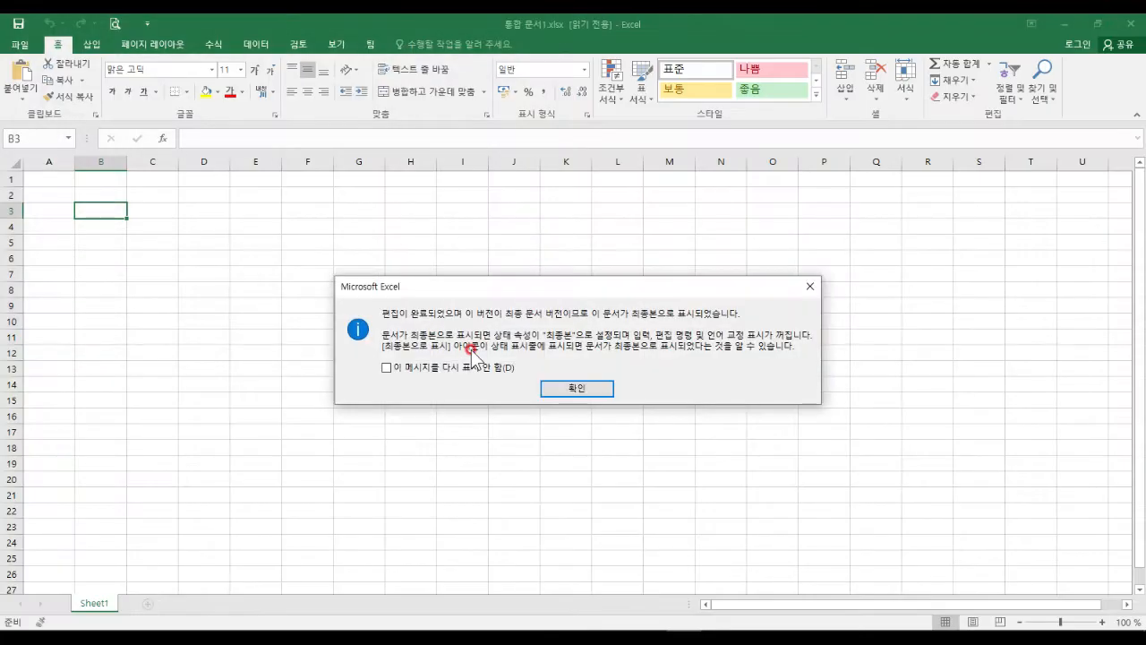
pyautogui.click(576, 388)
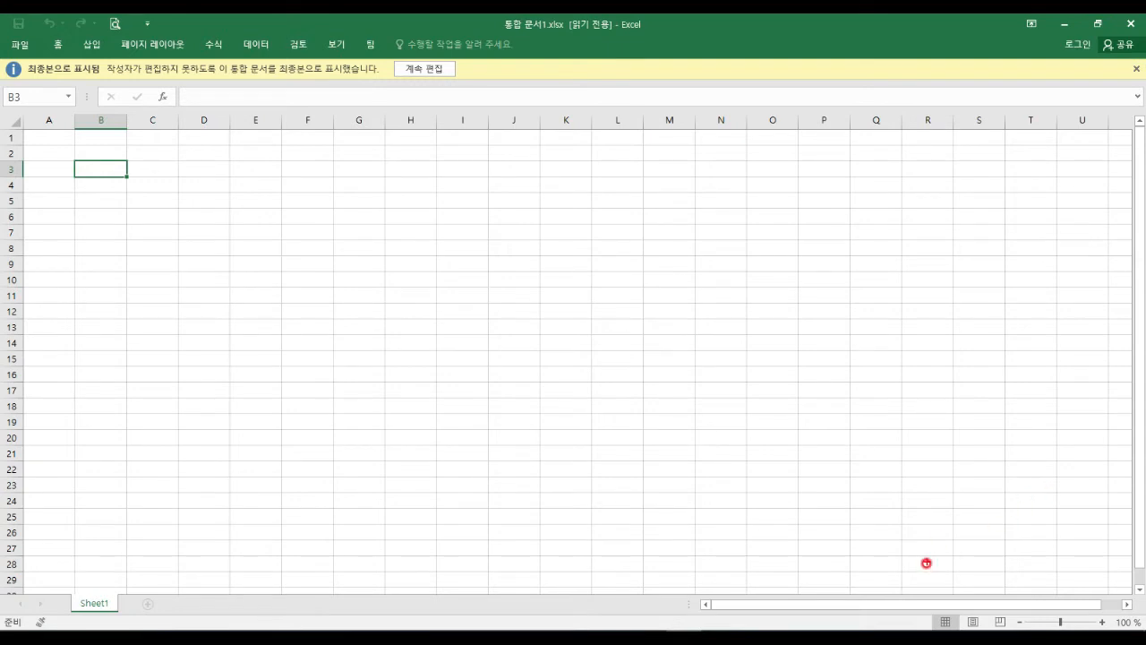
# Select cell K11, then close the read-only workbook and exit Excel.
pyautogui.moveTo(826, 570)
pyautogui.mouseDown()
pyautogui.moveTo(900, 606)
pyautogui.moveTo(927, 605)
pyautogui.mouseUp()
pyautogui.moveTo(1051, 565)
pyautogui.mouseDown()
pyautogui.moveTo(1089, 610)
pyautogui.moveTo(1125, 611)
pyautogui.mouseUp()
pyautogui.moveTo(949, 561)
pyautogui.mouseDown()
pyautogui.moveTo(959, 606)
pyautogui.moveTo(1031, 609)
pyautogui.mouseUp()
pyautogui.moveTo(1074, 538); pyautogui.dragTo(1114, 537)
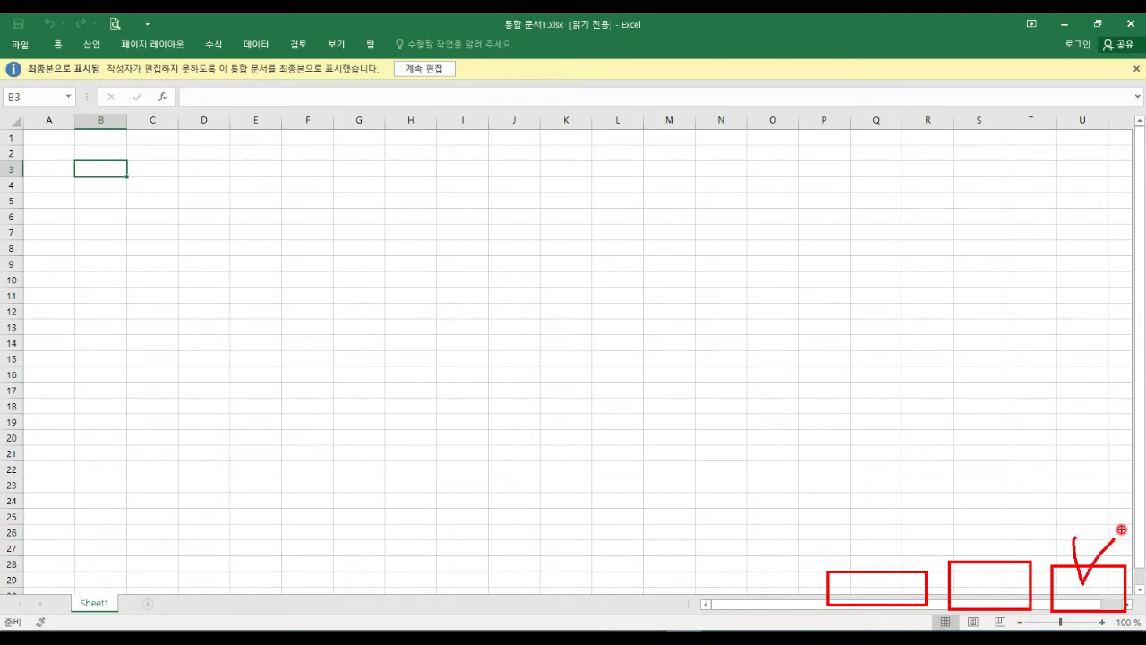
pyautogui.press('Escape')
pyautogui.click(580, 292)
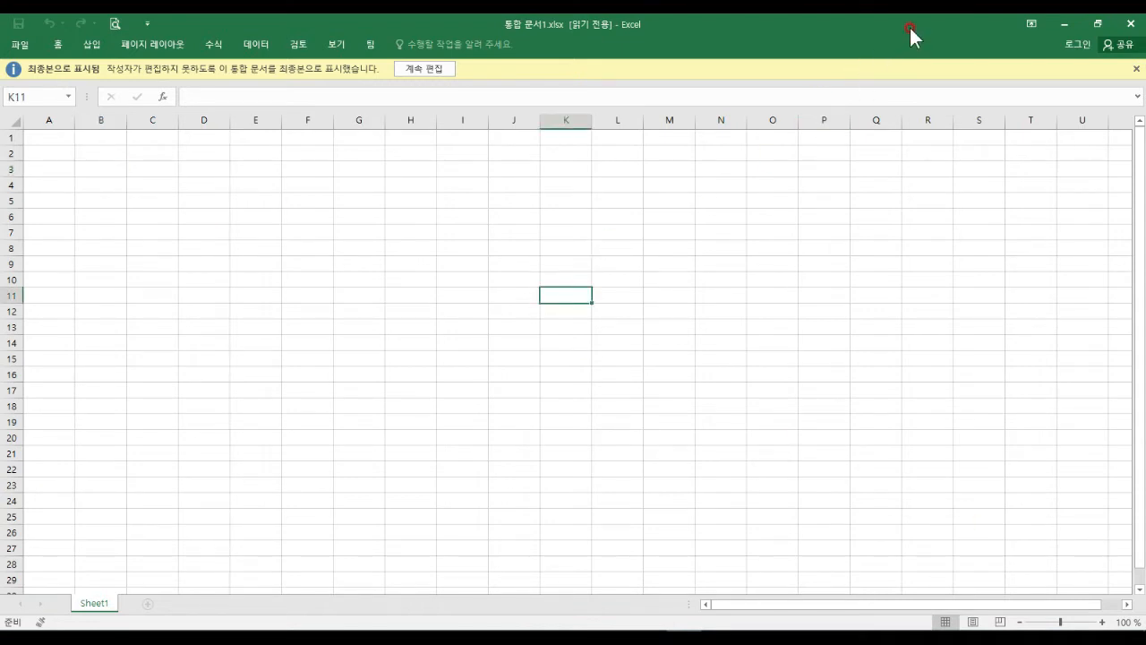
pyautogui.click(1130, 26)
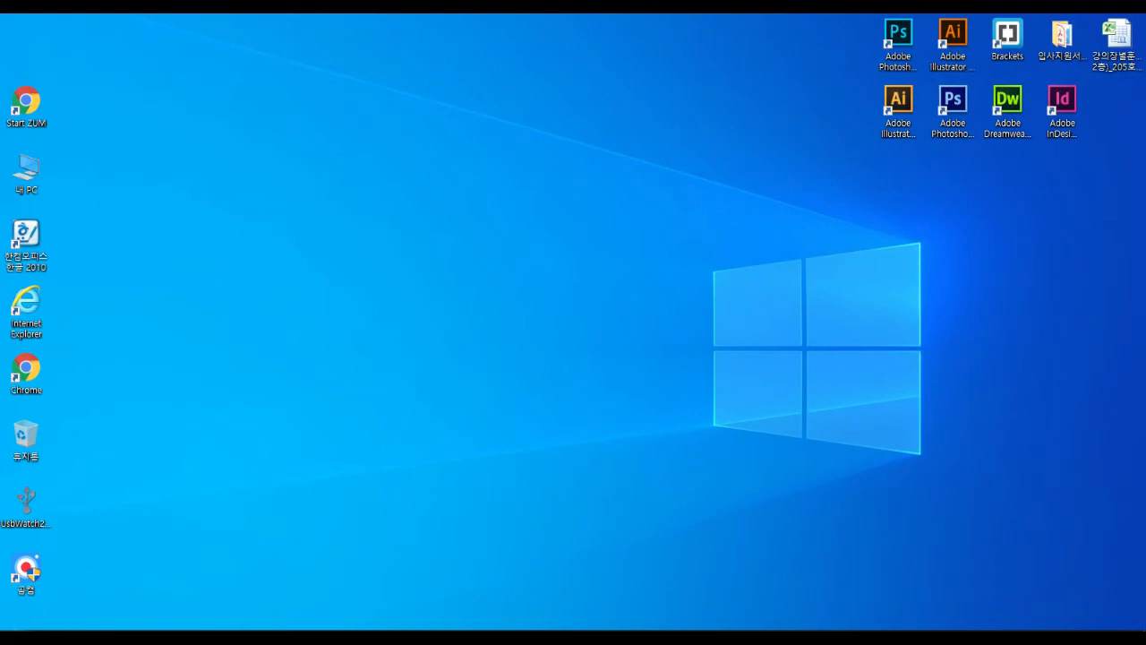
# Launch Excel 2016 from the Start menu's app list under E.
pyautogui.click(14, 624)
pyautogui.scroll(-2, 127, 345)
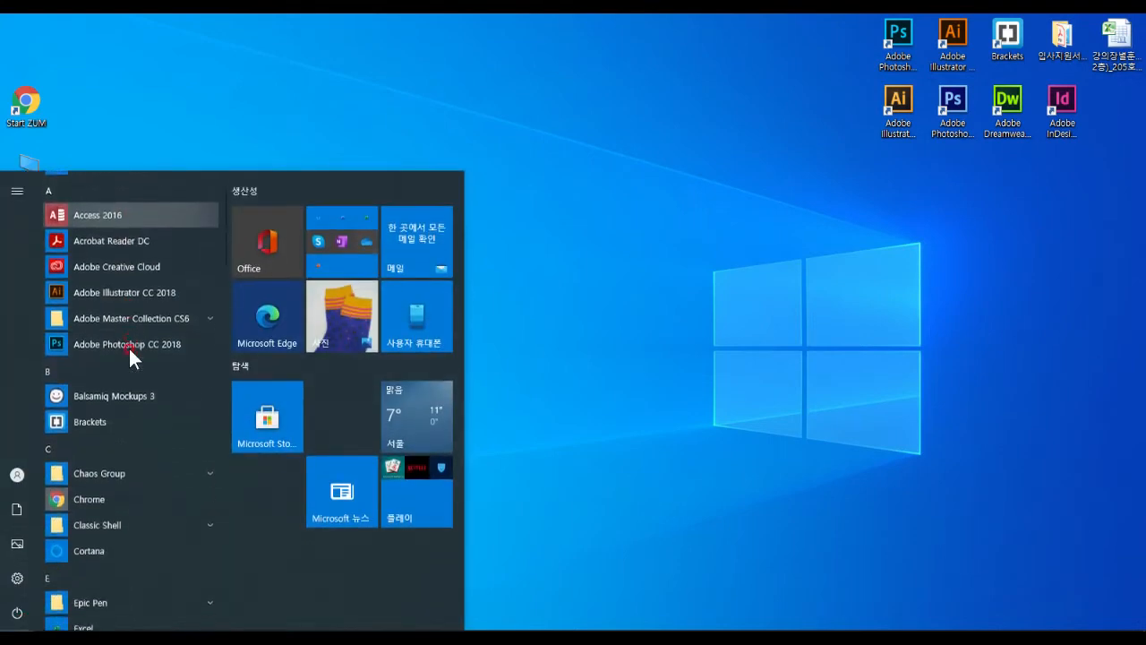
pyautogui.scroll(-1, 130, 353)
pyautogui.scroll(-2, 130, 349)
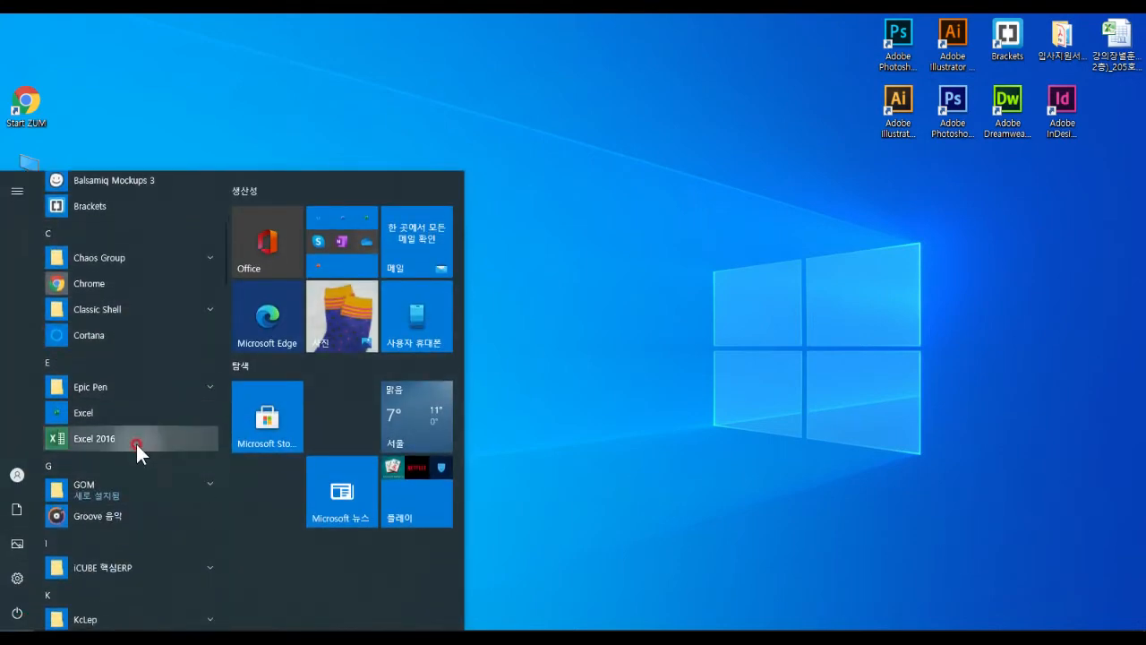
pyautogui.click(136, 442)
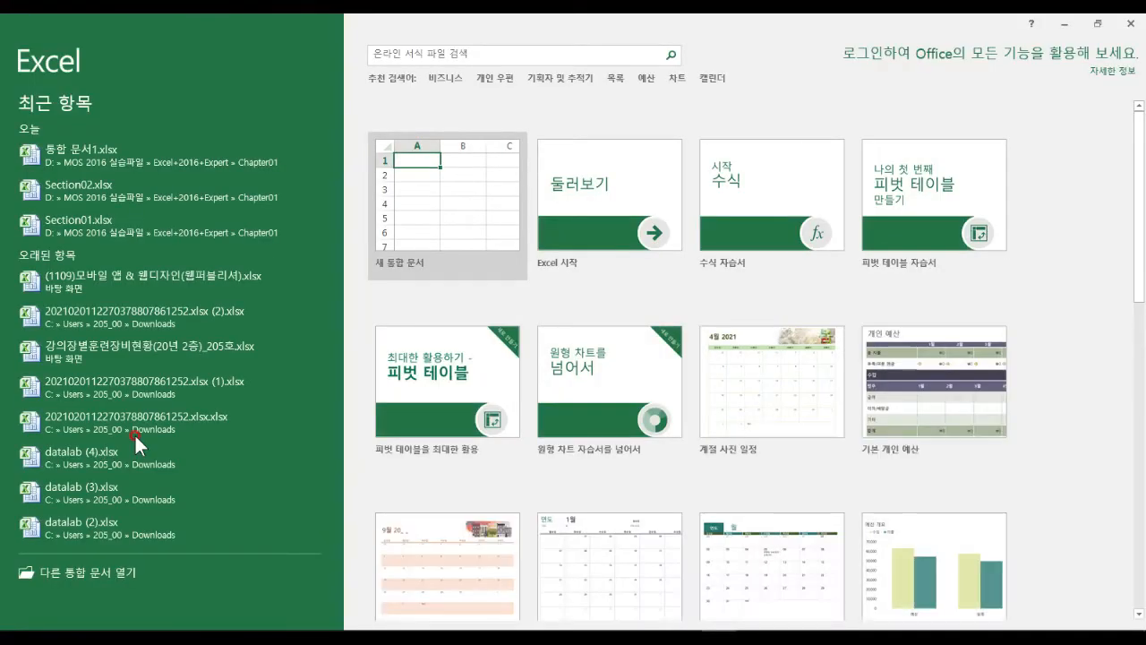
# Try opening the recent Section02.xlsx, cancel its password prompt and the incorrect-password message.
pyautogui.click(147, 195)
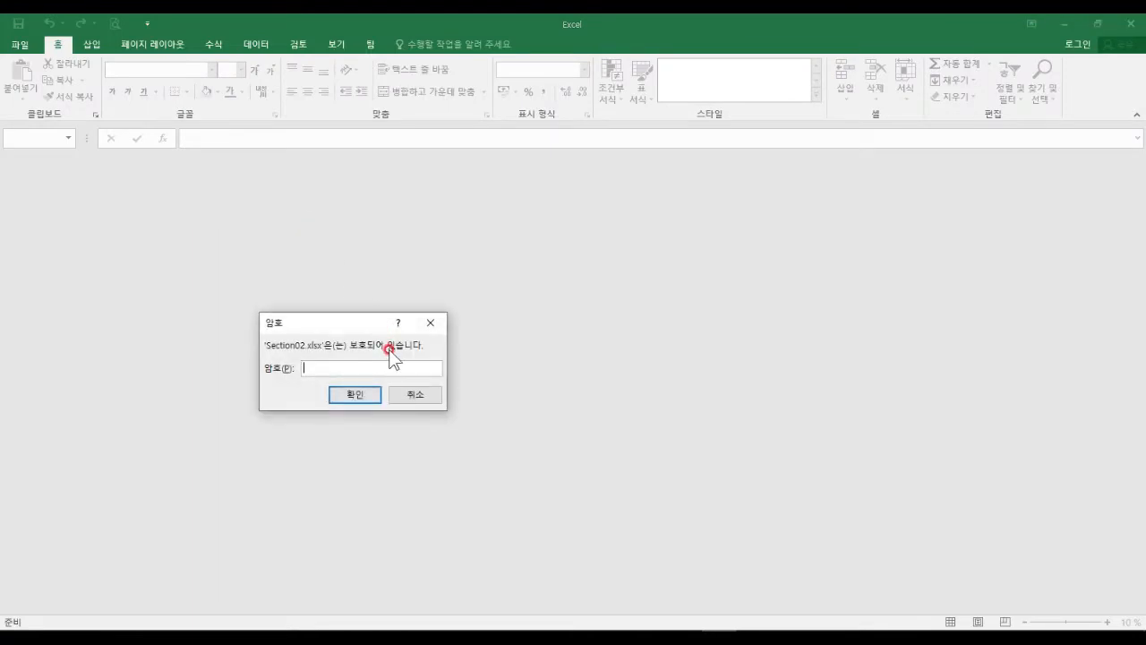
pyautogui.press('Return')
pyautogui.click(609, 369)
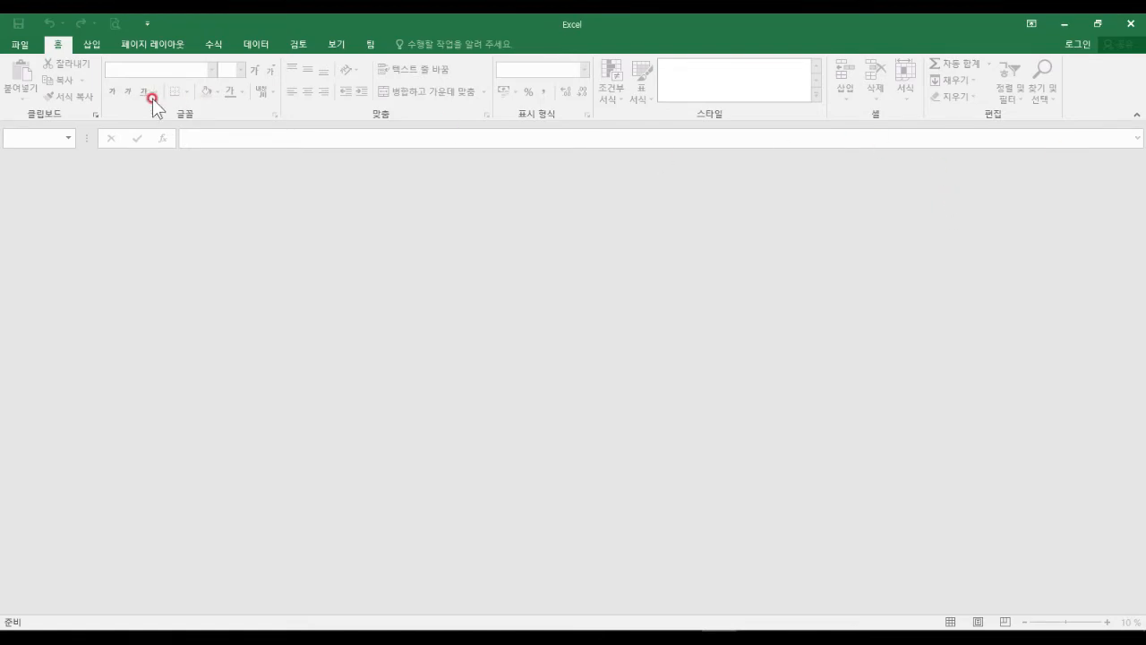
# Browse to D:\MOS 2016 실습파일\Excel+2016+Expert\Chapter01 and open Section03.xlsx.
pyautogui.click(18, 42)
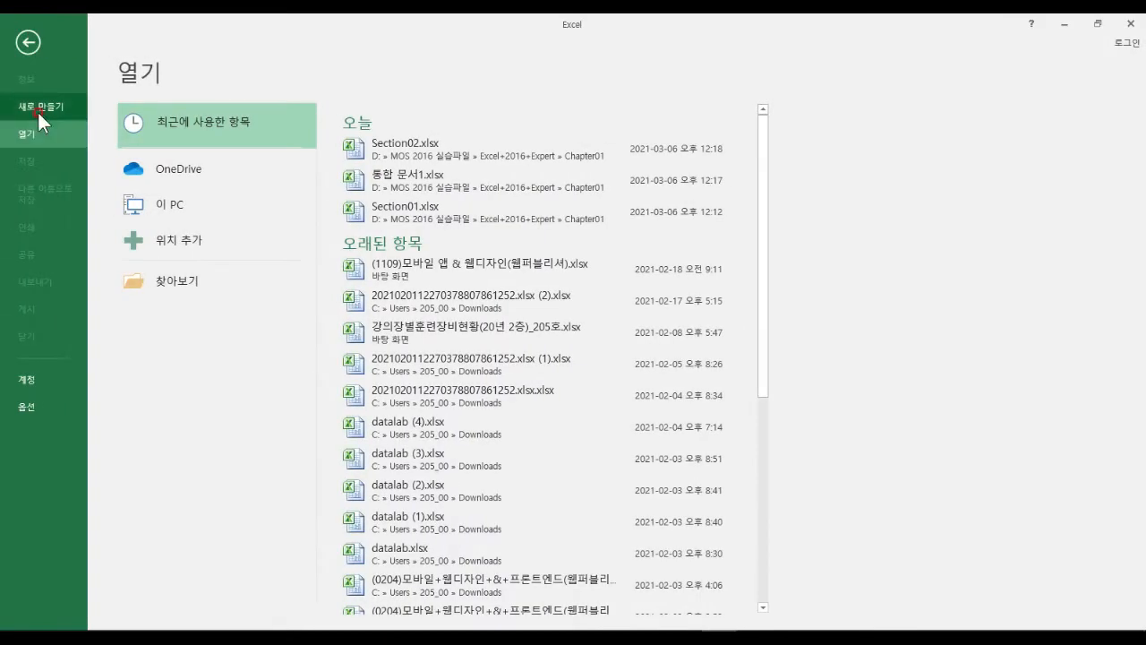
pyautogui.click(172, 287)
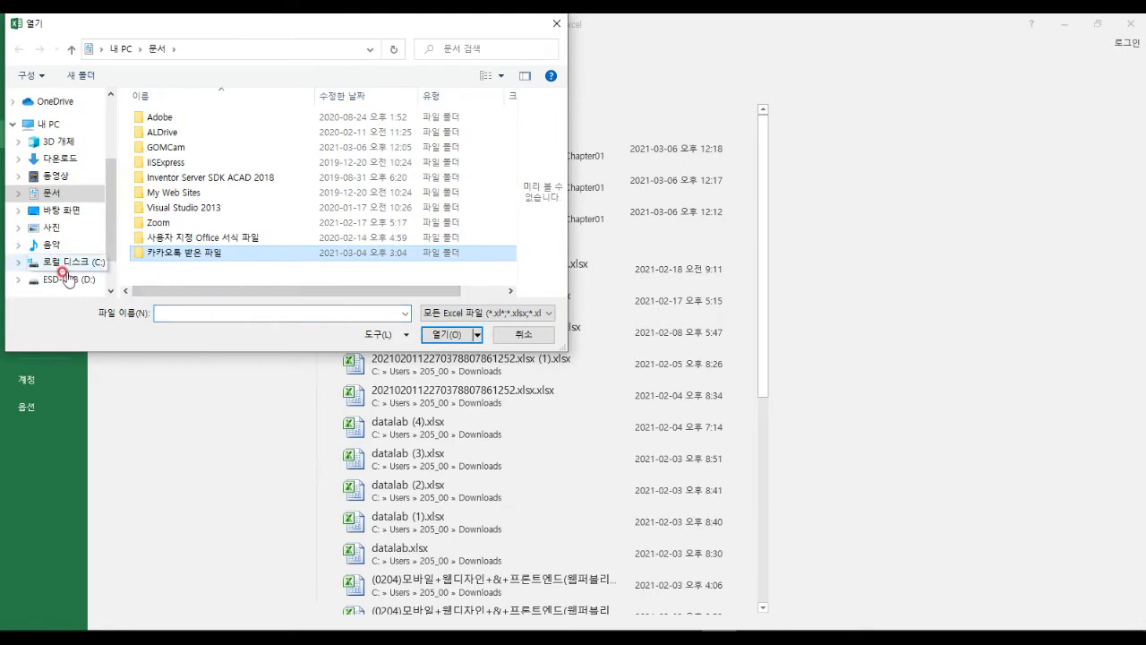
pyautogui.click(62, 279)
pyautogui.doubleClick(219, 132)
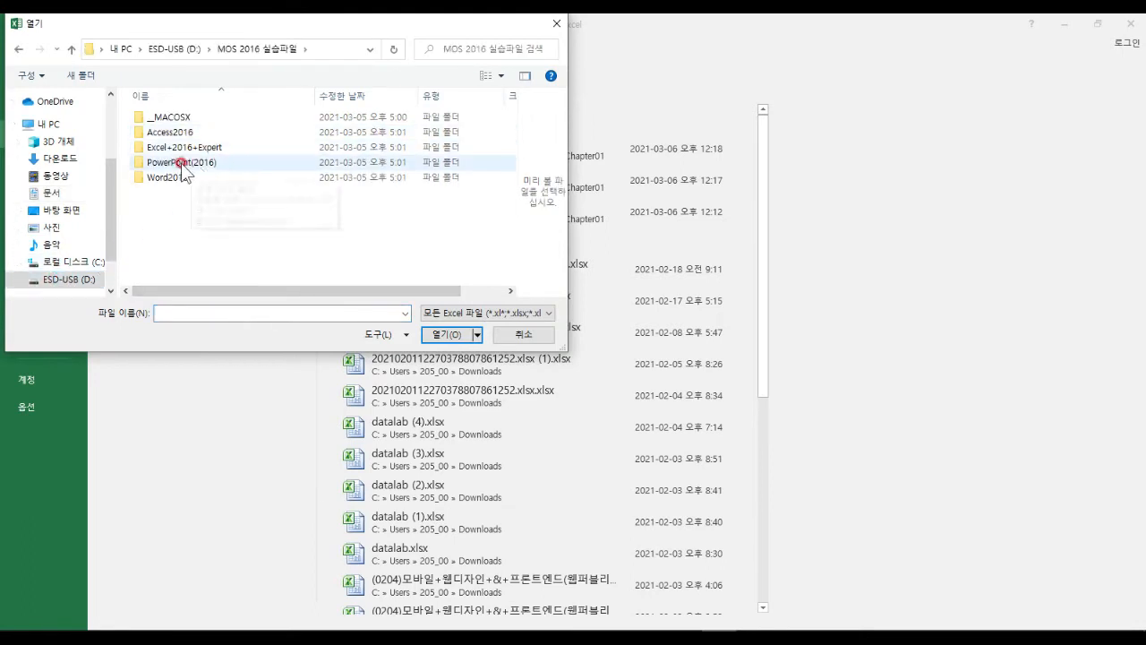
pyautogui.doubleClick(185, 149)
pyautogui.doubleClick(186, 120)
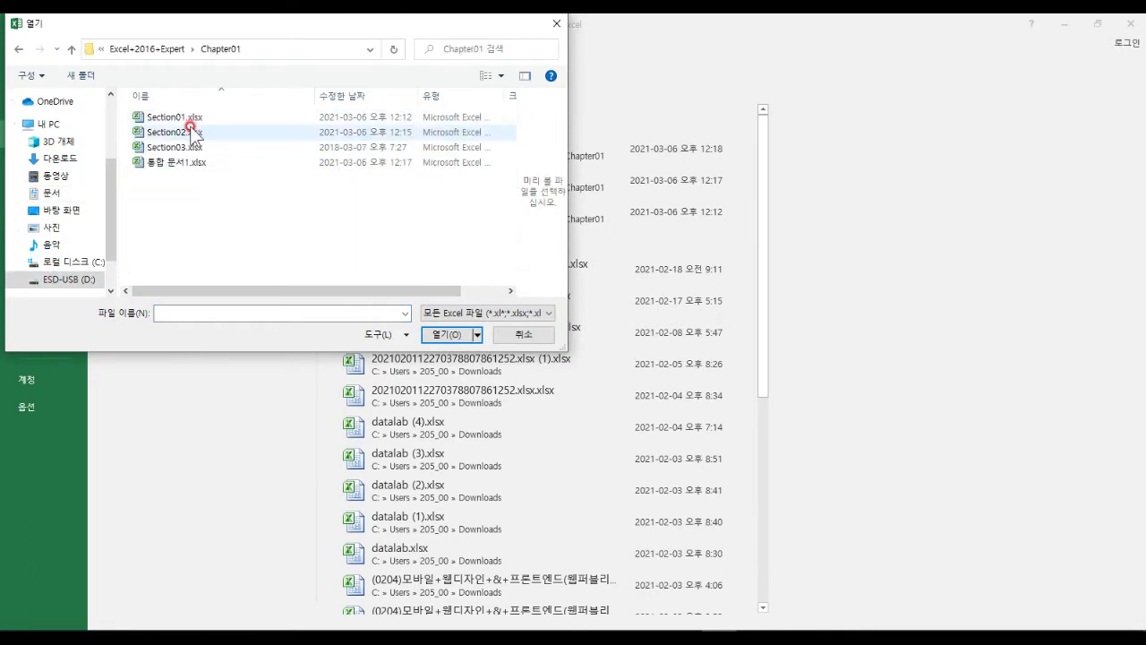
pyautogui.click(191, 133)
pyautogui.click(186, 147)
pyautogui.click(446, 334)
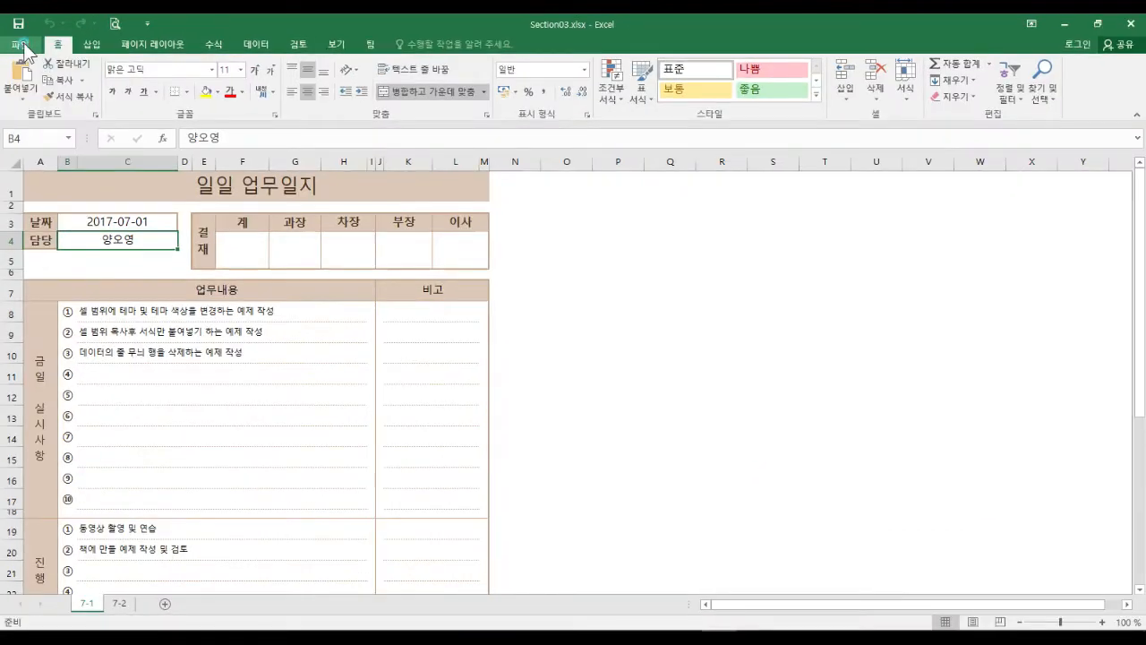
# Go to the File (파일) Backstage and choose 옵션 to show the General settings.
pyautogui.click(15, 87)
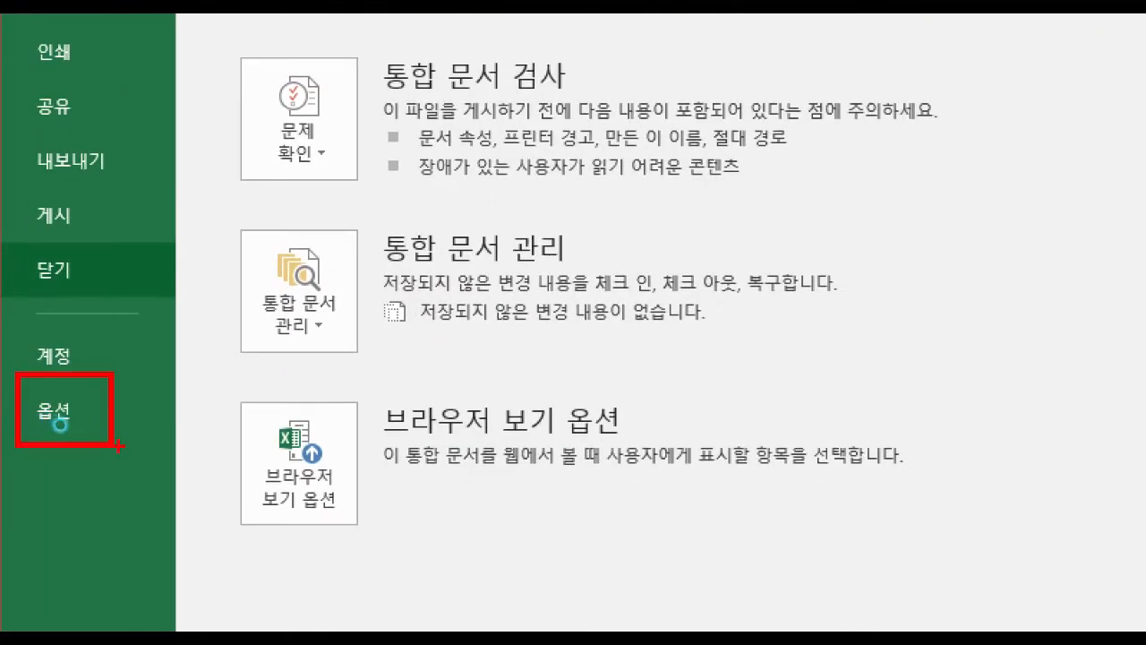
pyautogui.moveTo(31, 472); pyautogui.dragTo(11, 512)
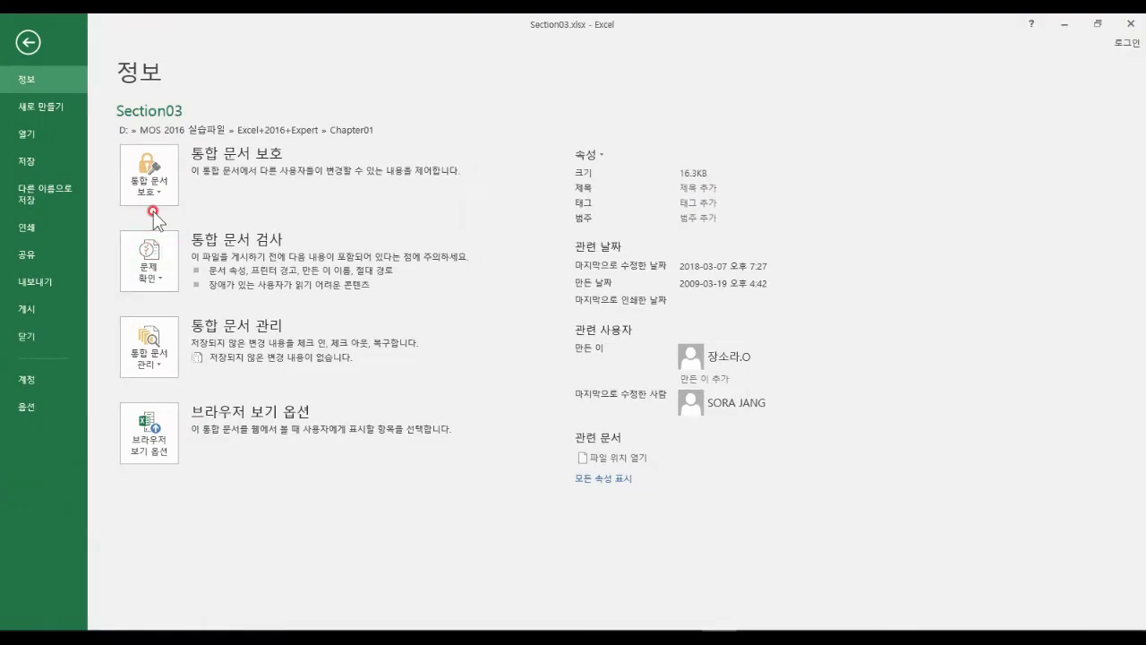
pyautogui.click(33, 404)
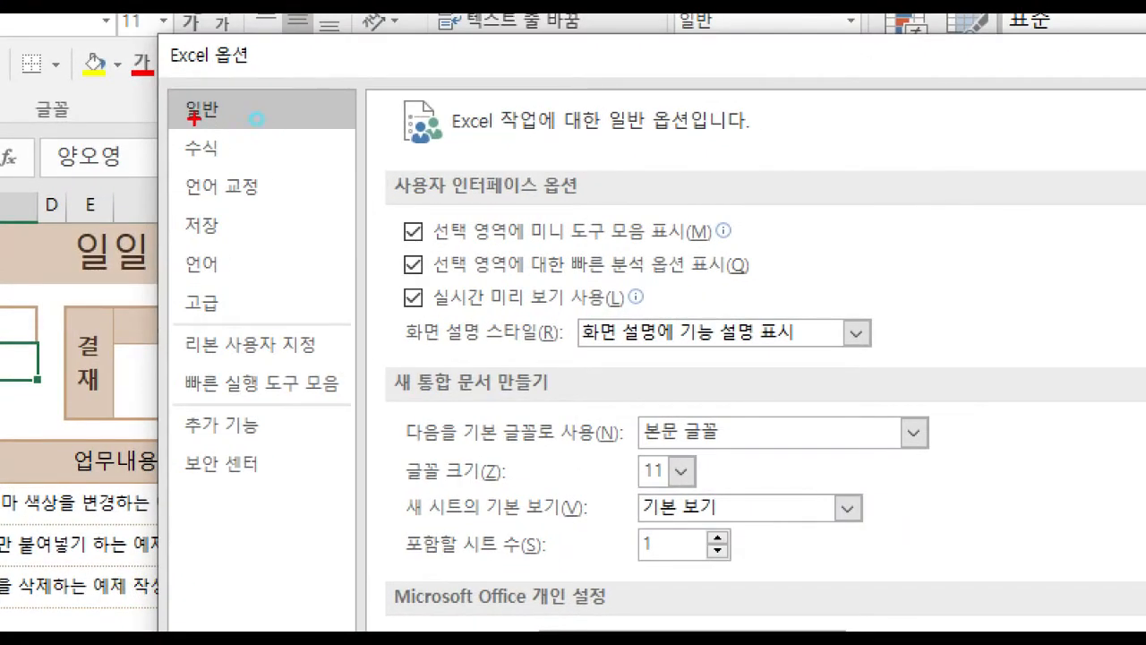
pyautogui.click(229, 195)
pyautogui.click(228, 222)
pyautogui.click(222, 282)
pyautogui.click(223, 332)
pyautogui.click(216, 364)
pyautogui.click(223, 443)
pyautogui.click(219, 502)
pyautogui.click(212, 540)
pyautogui.moveTo(167, 93); pyautogui.dragTo(248, 134)
pyautogui.moveTo(323, 87)
pyautogui.mouseDown()
pyautogui.moveTo(331, 120)
pyautogui.moveTo(300, 93)
pyautogui.moveTo(307, 141)
pyautogui.moveTo(330, 82)
pyautogui.mouseUp()
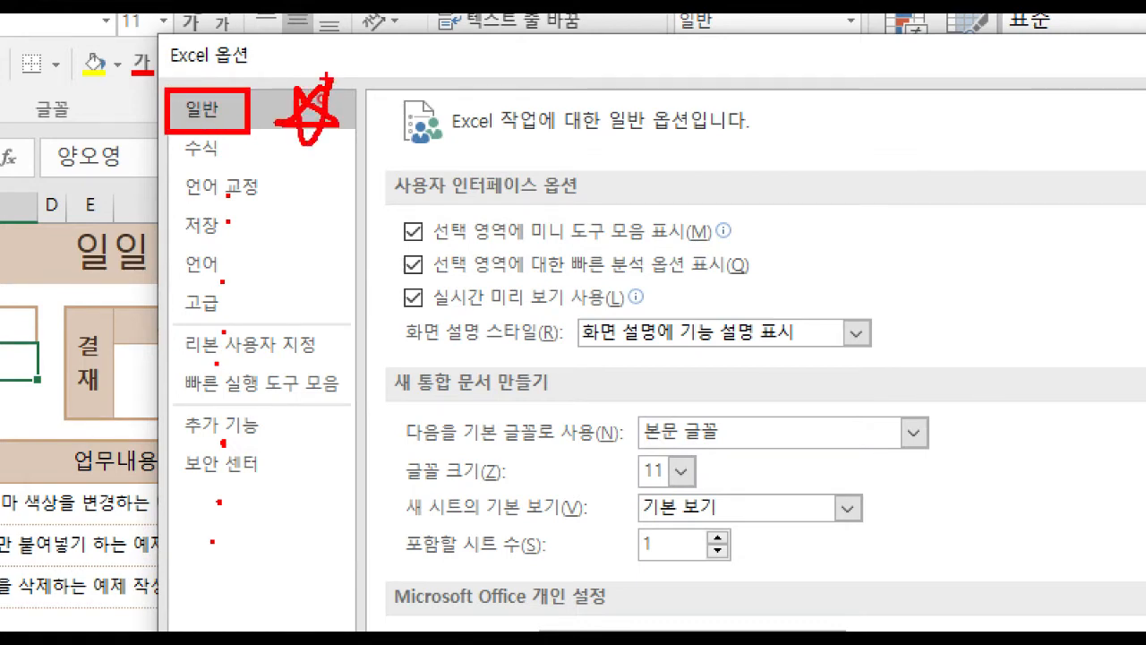
pyautogui.press('Escape')
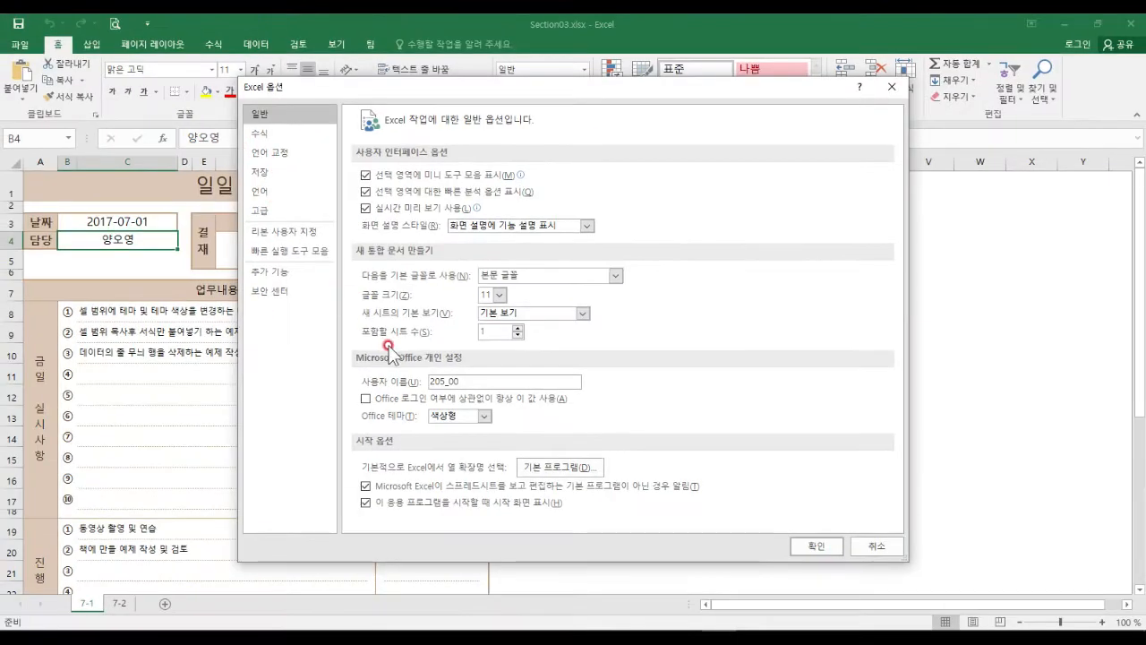
pyautogui.hotkey('ctrl', '1')
pyautogui.click(458, 318)
pyautogui.moveTo(244, 141); pyautogui.dragTo(834, 366)
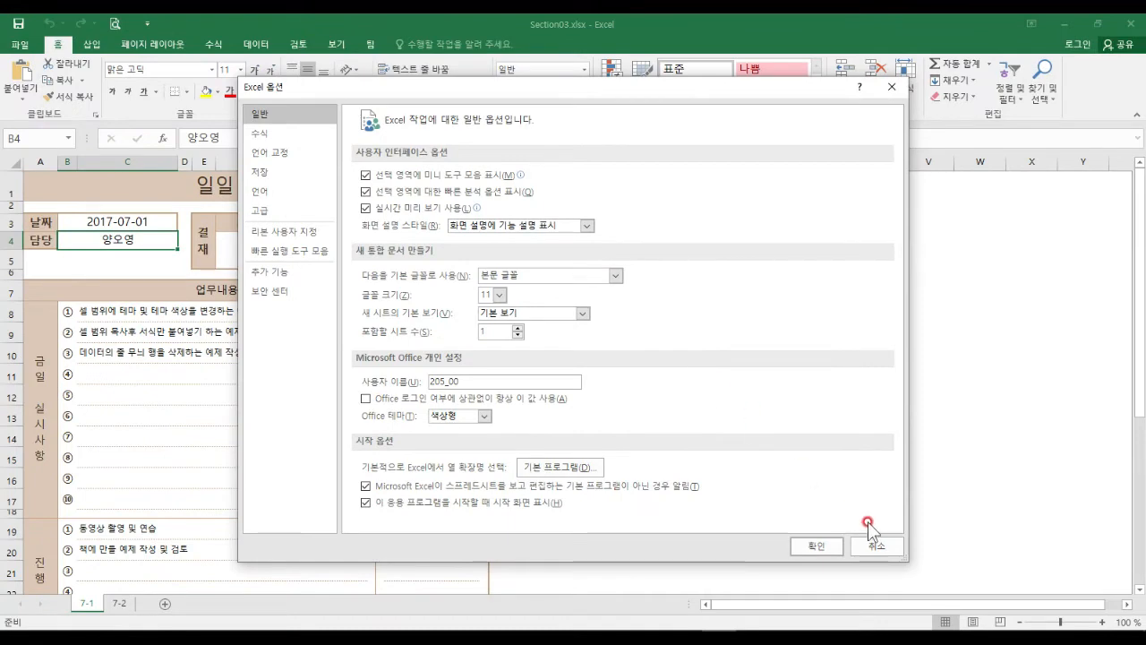
# Cancel Excel Options and insert a blank Sheet1 between sheets 7-1 and 7-2.
pyautogui.click(878, 546)
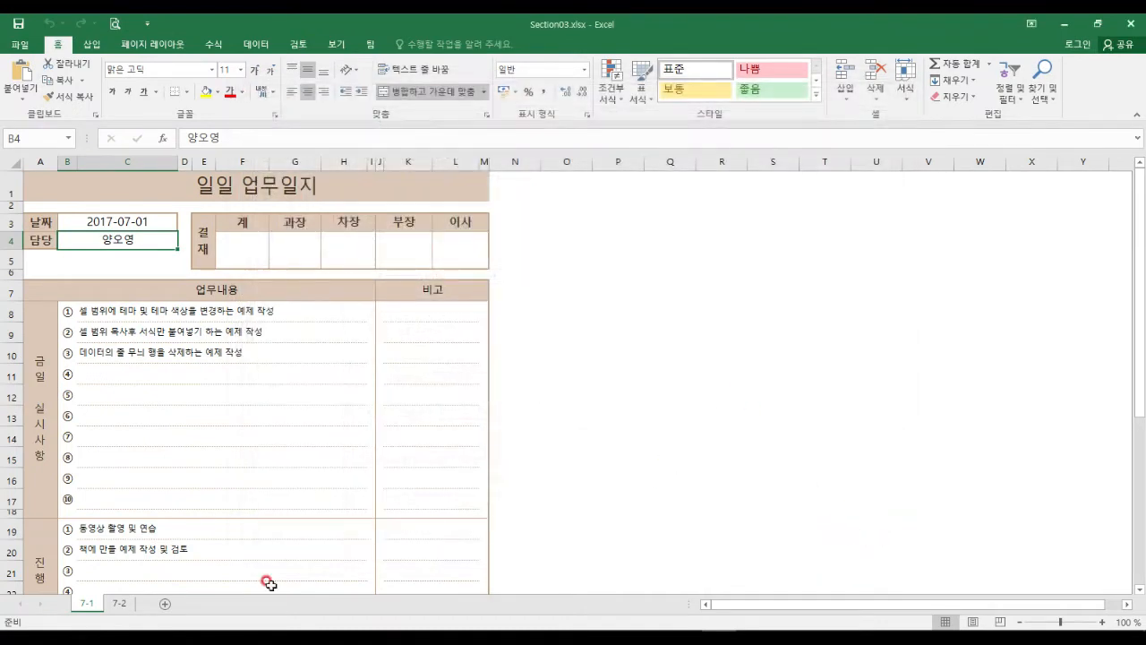
pyautogui.click(165, 604)
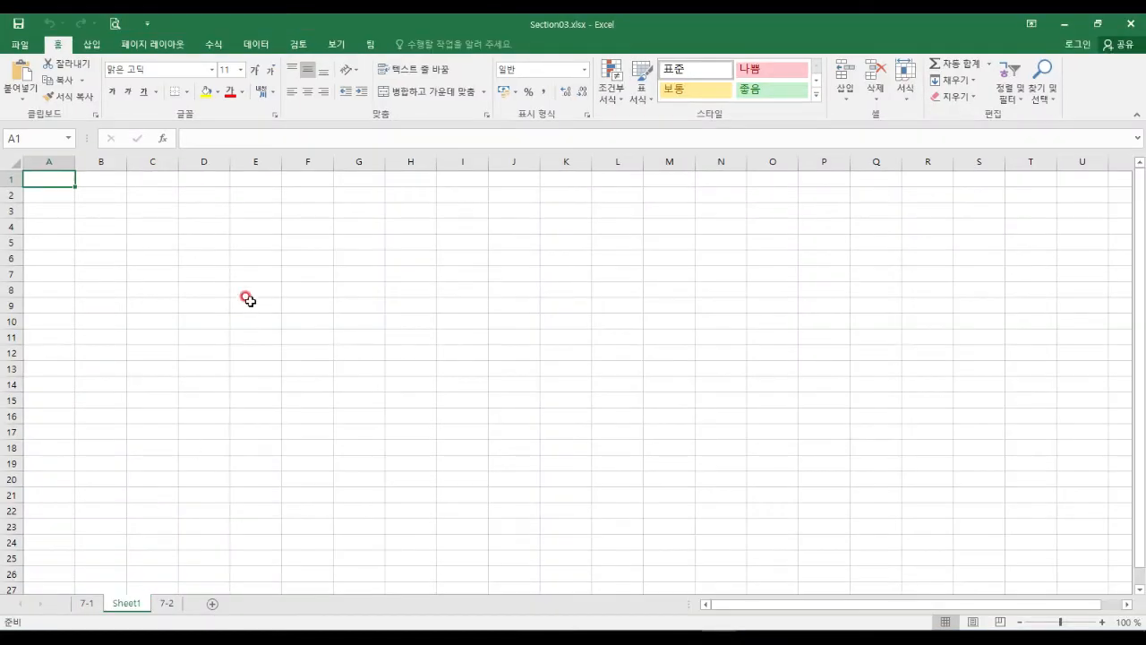
pyautogui.click(248, 278)
pyautogui.click(4, 212)
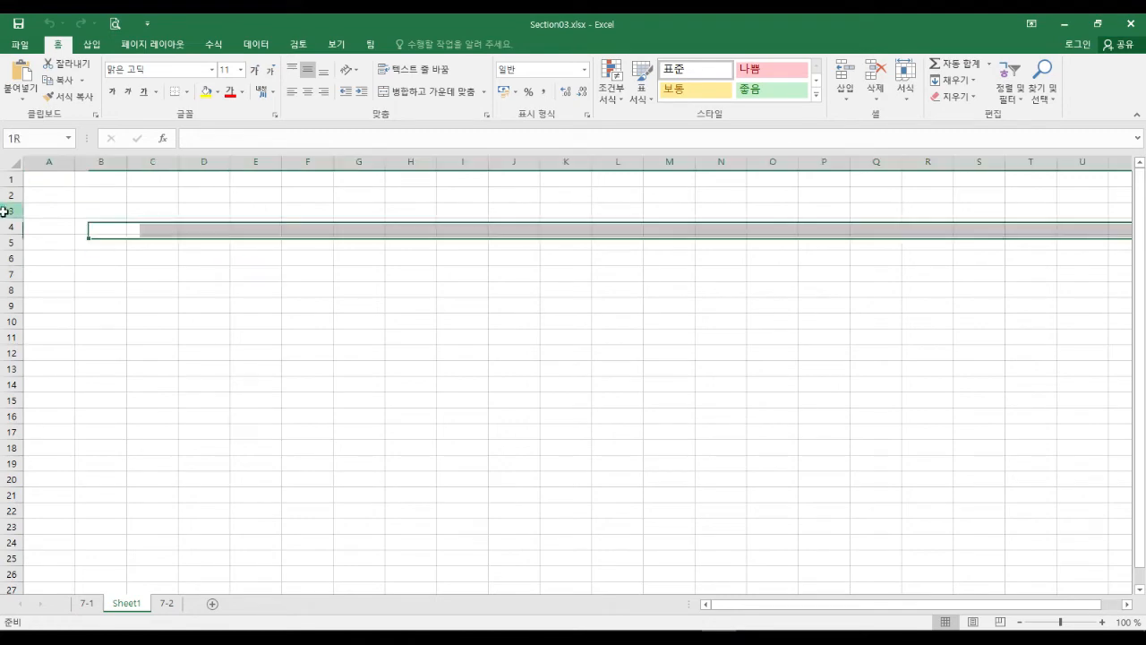
pyautogui.click(181, 240)
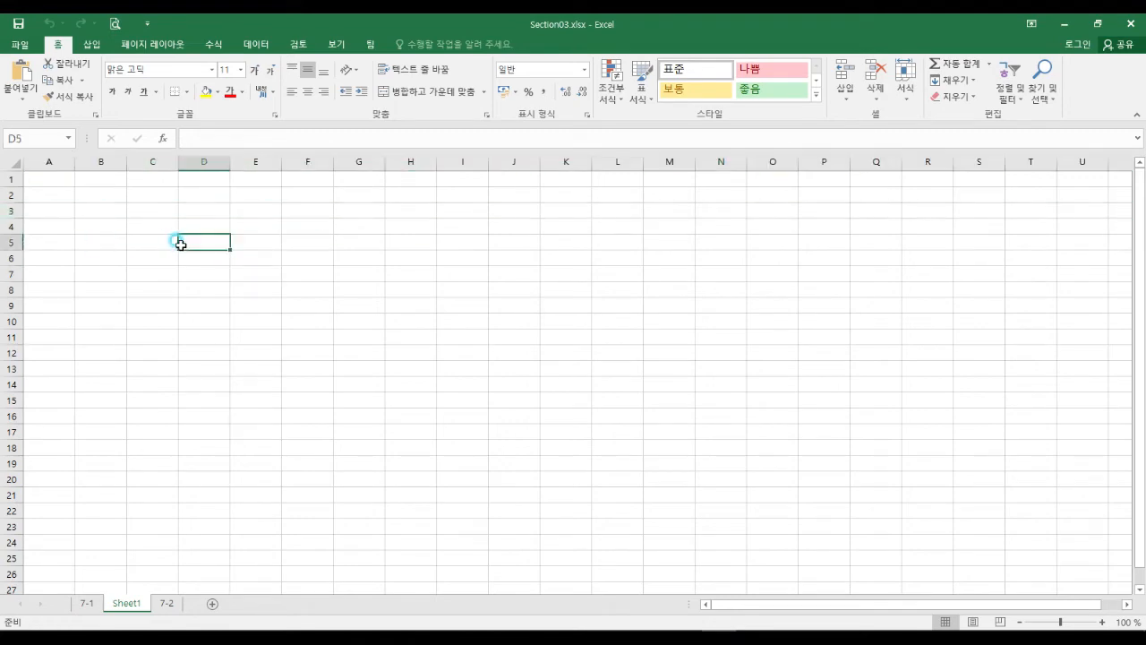
pyautogui.click(25, 45)
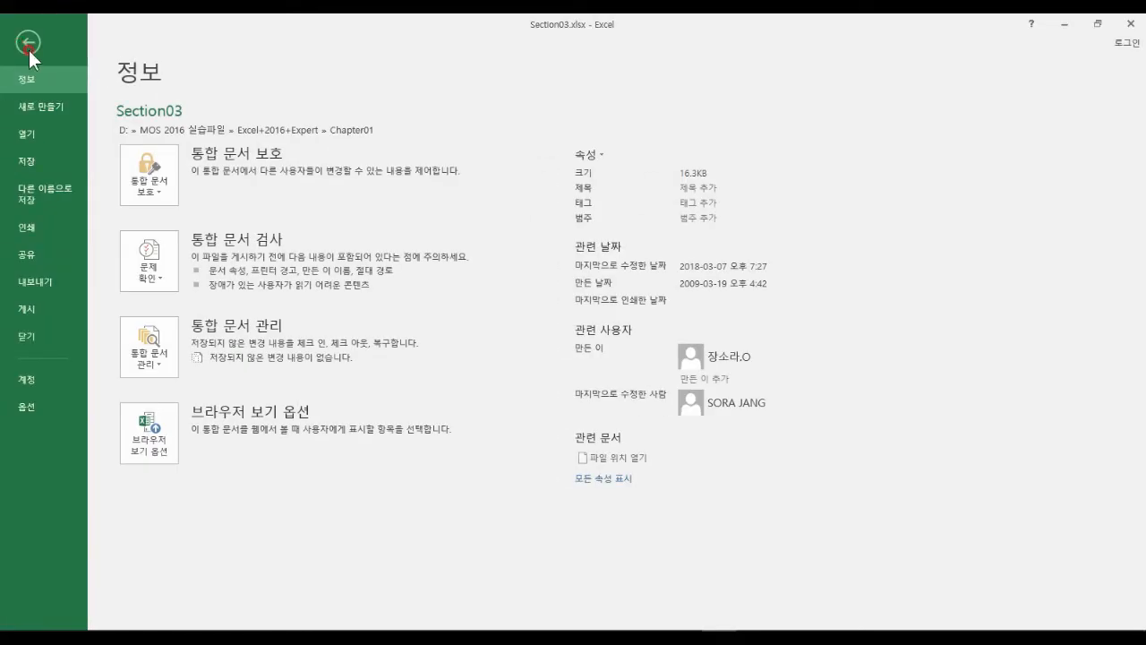
# Set the General default font size (글꼴 크기) to 10 and acknowledge the restart notice.
pyautogui.click(43, 405)
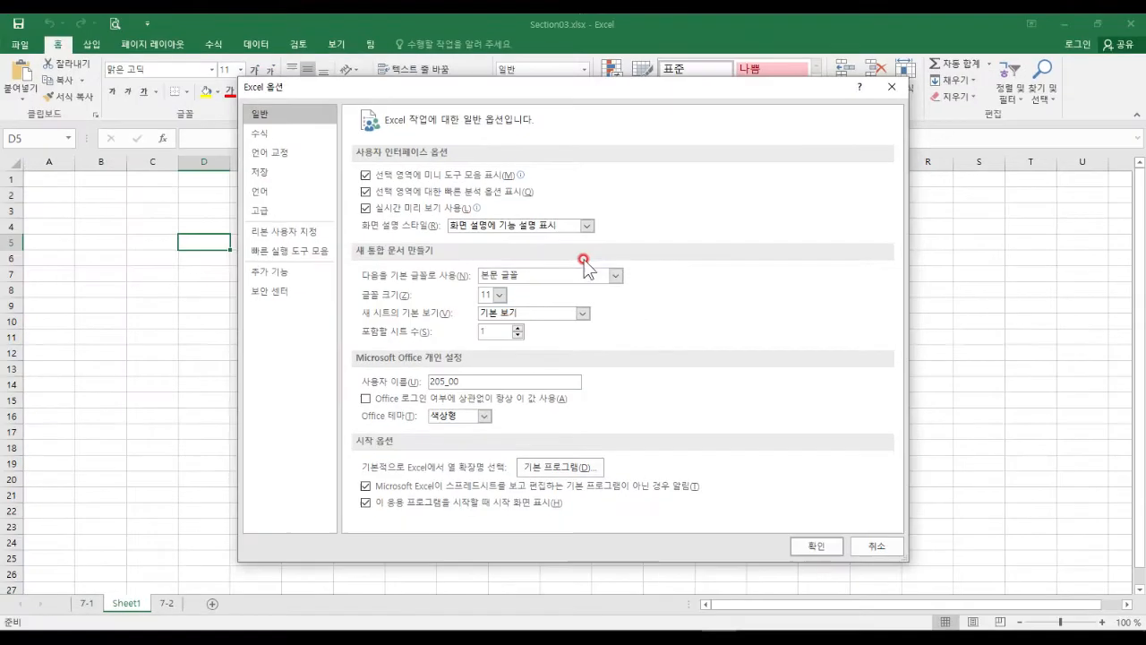
pyautogui.click(495, 300)
pyautogui.click(485, 352)
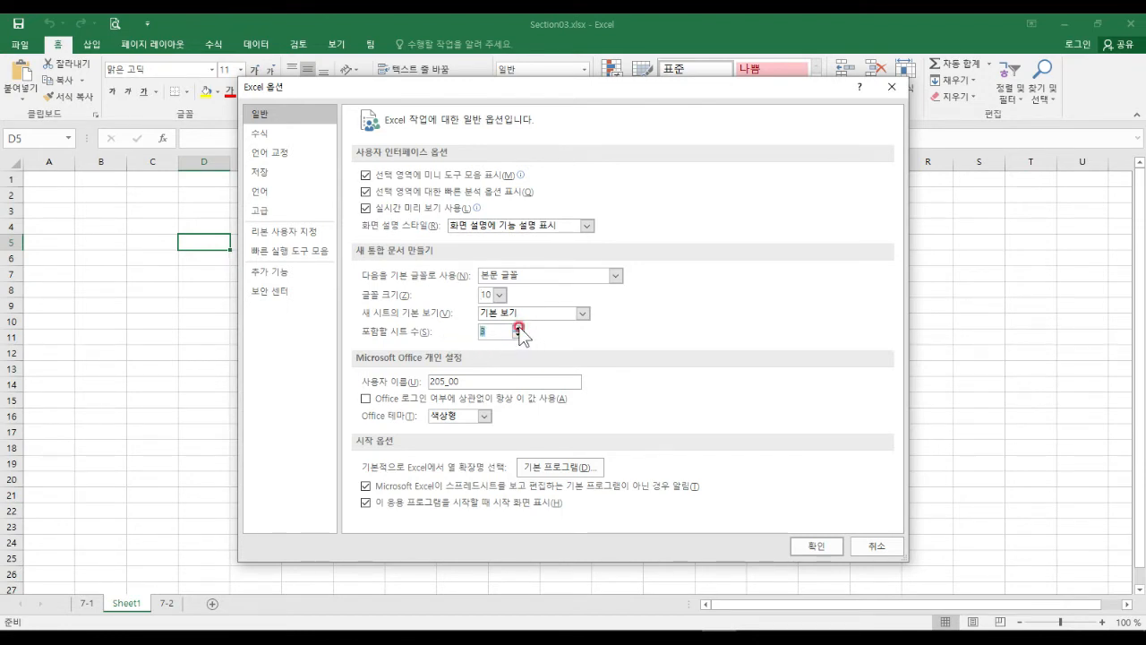
pyautogui.click(810, 543)
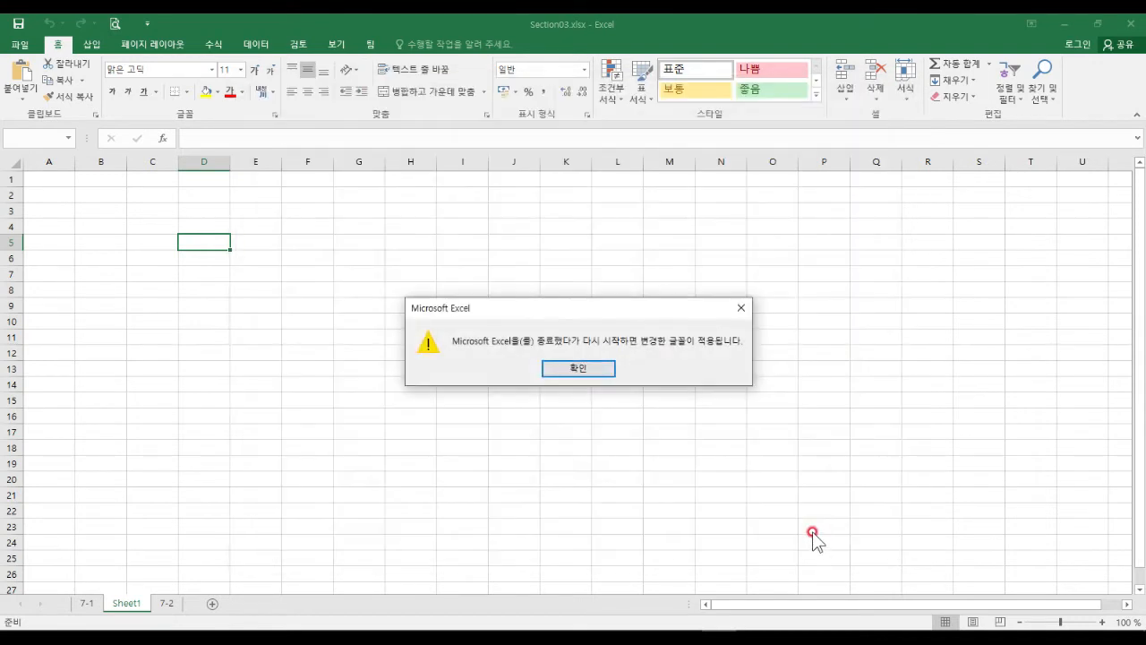
pyautogui.click(587, 368)
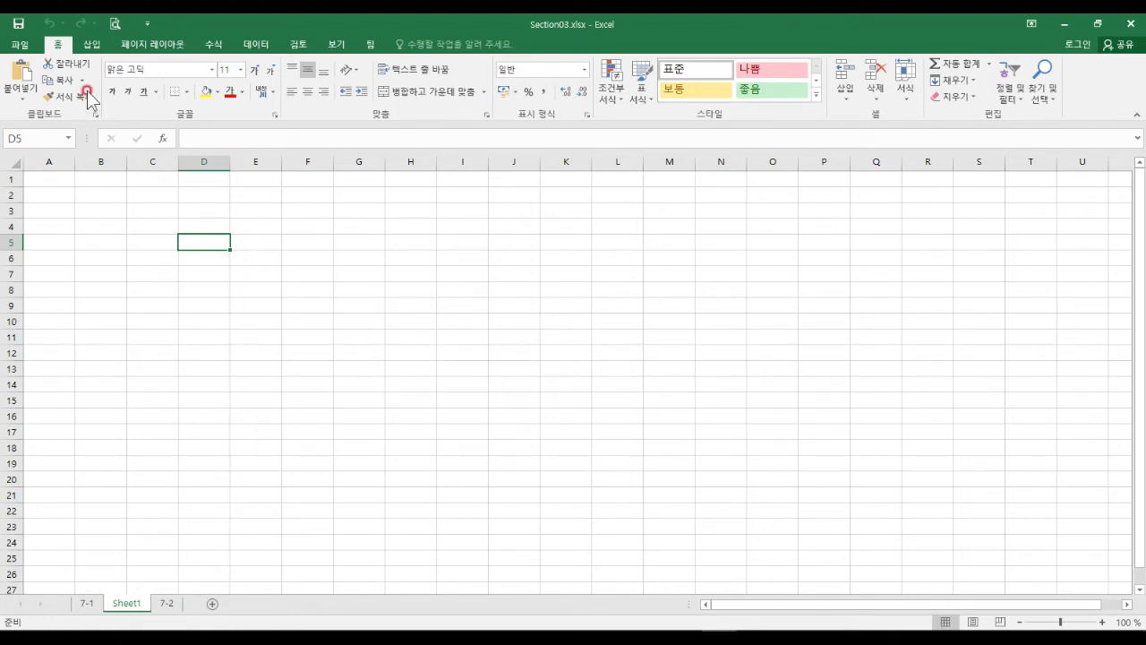
# Create a new blank workbook and show it still uses 3 sheets and font size 11.
pyautogui.click(20, 44)
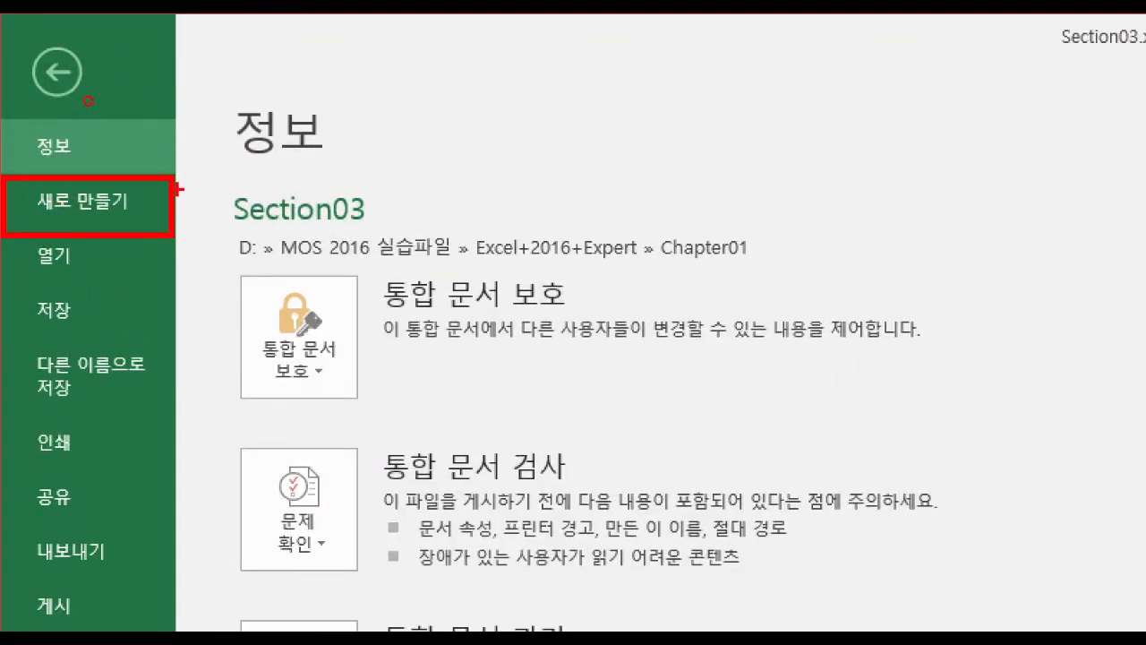
pyautogui.click(104, 197)
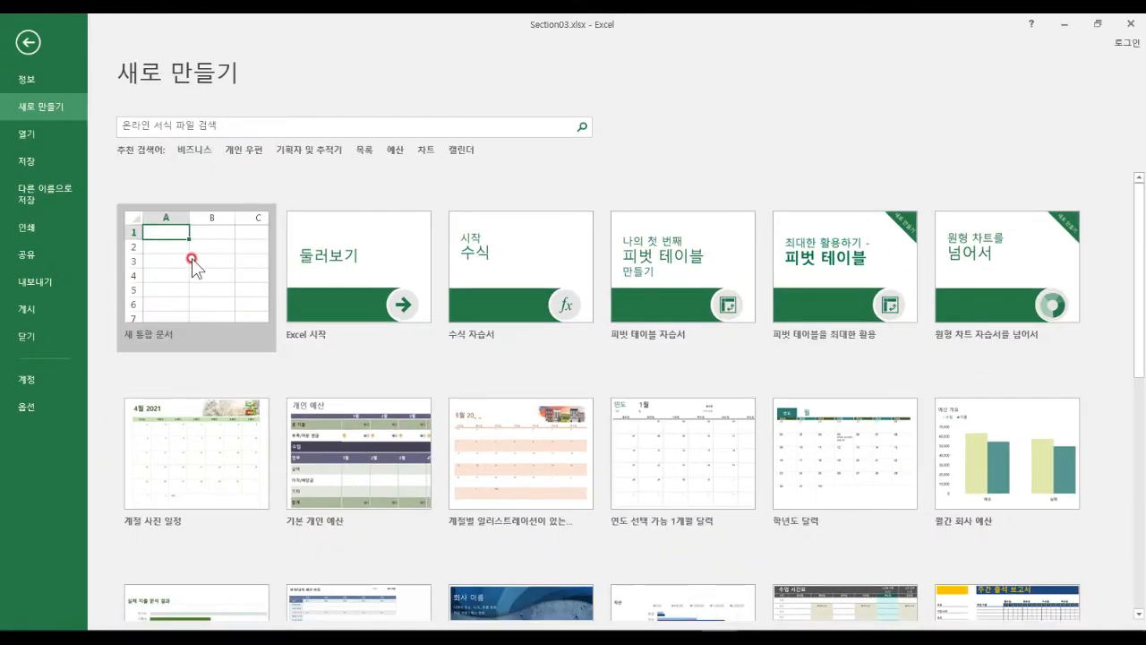
pyautogui.click(313, 204)
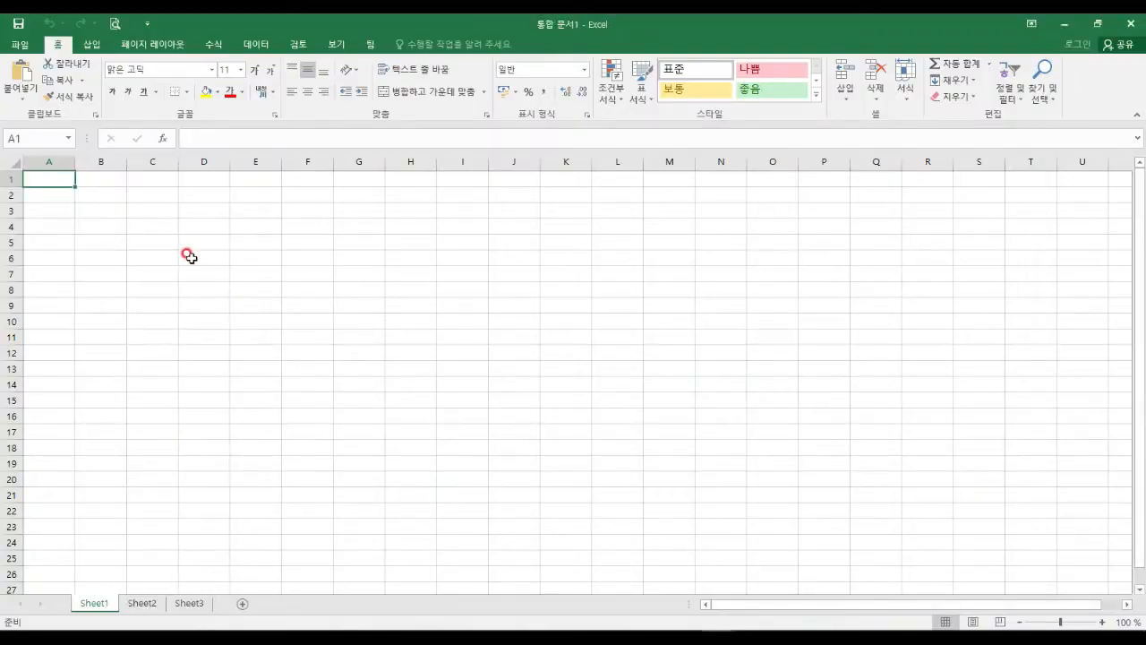
pyautogui.click(311, 275)
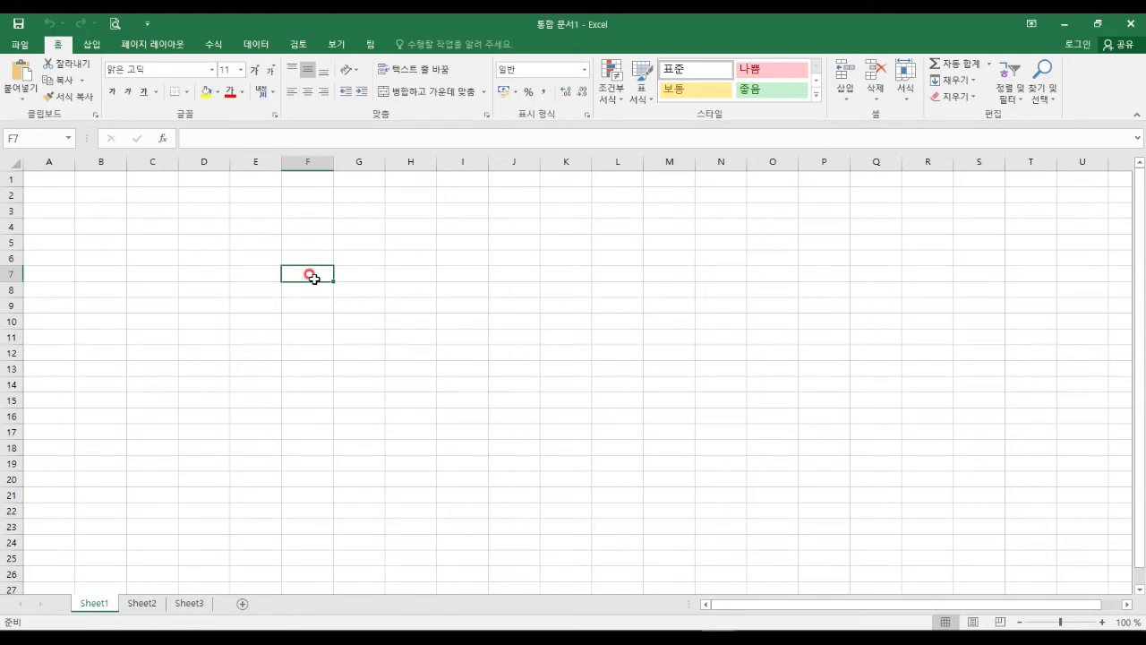
pyautogui.moveTo(877, 274); pyautogui.dragTo(931, 274)
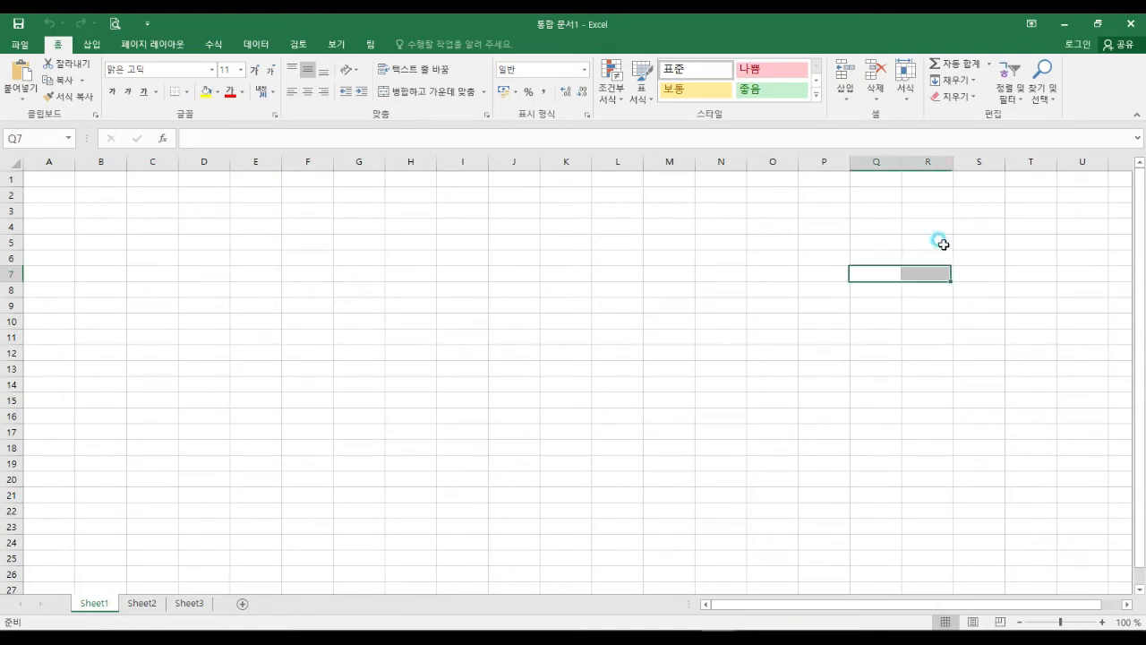
pyautogui.click(981, 226)
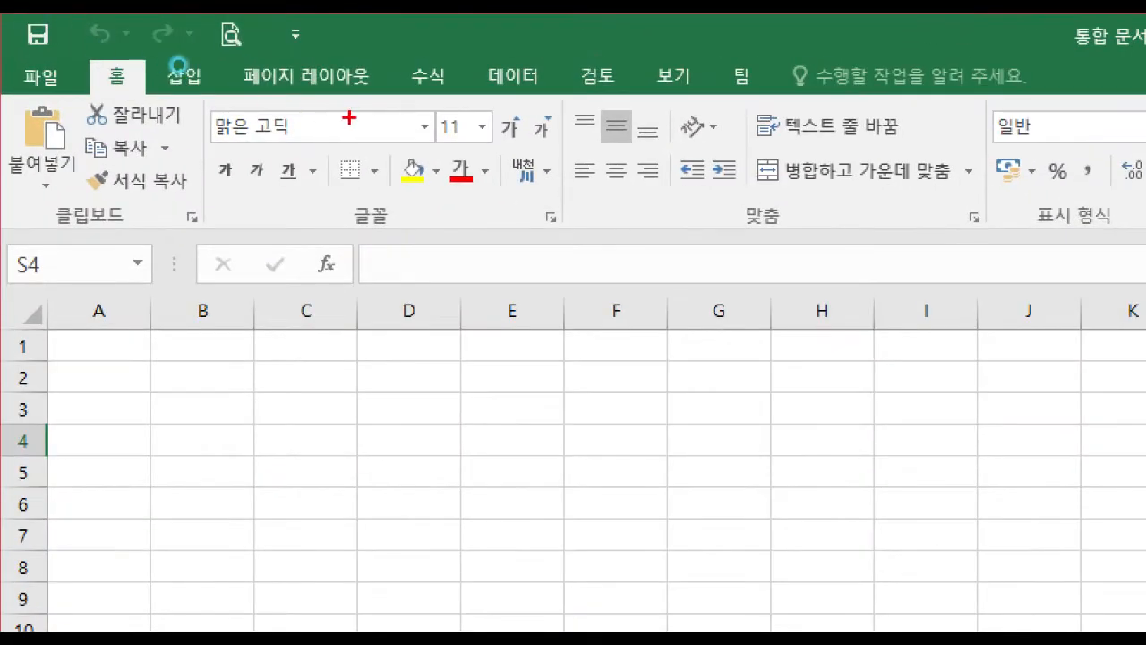
pyautogui.moveTo(429, 93); pyautogui.dragTo(508, 163)
pyautogui.moveTo(444, 195); pyautogui.dragTo(462, 249)
pyautogui.moveTo(488, 190)
pyautogui.mouseDown()
pyautogui.moveTo(479, 235)
pyautogui.moveTo(498, 199)
pyautogui.mouseUp()
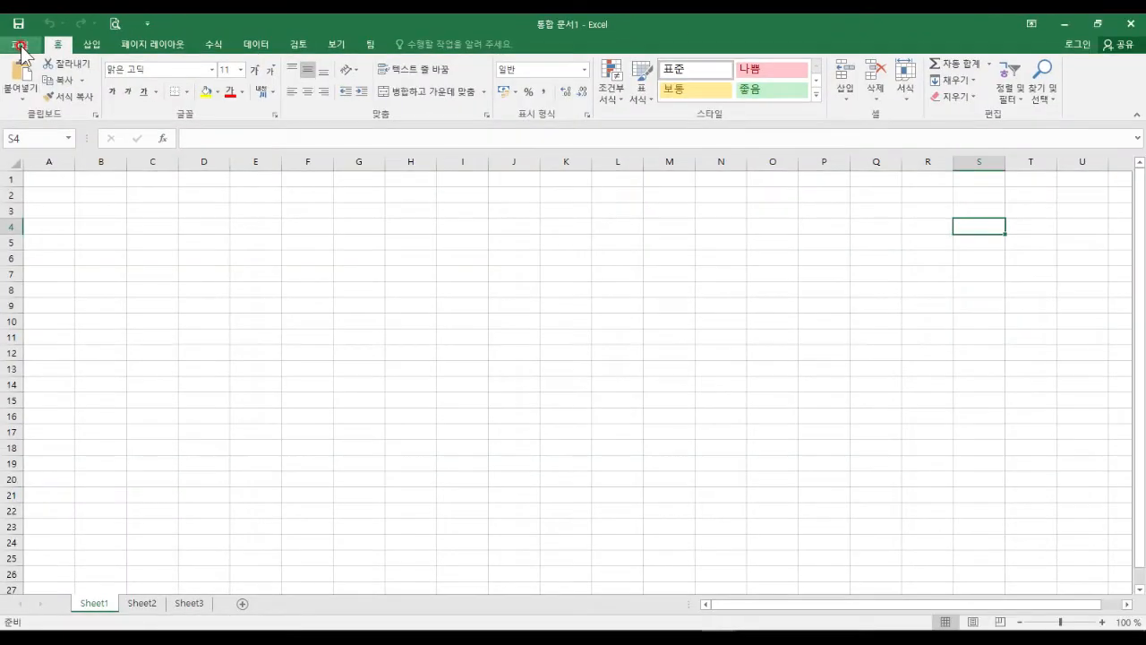
pyautogui.click(40, 77)
# In Excel Options General, set default font size 8 and 5 sheets per new workbook.
pyautogui.click(36, 407)
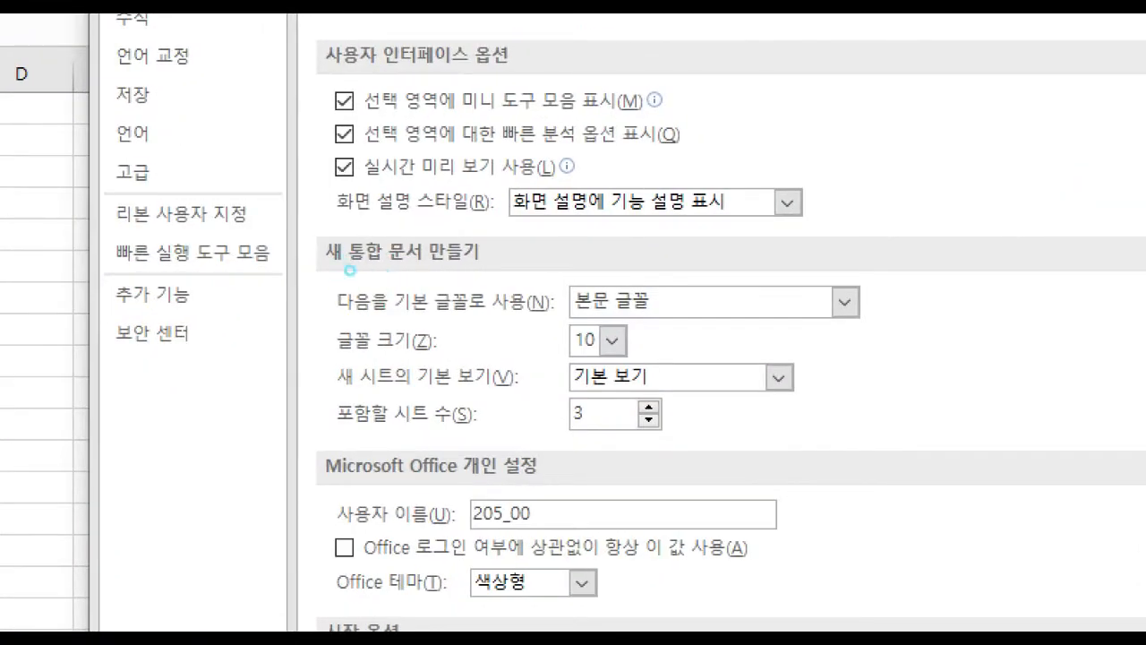
pyautogui.moveTo(308, 265); pyautogui.dragTo(885, 437)
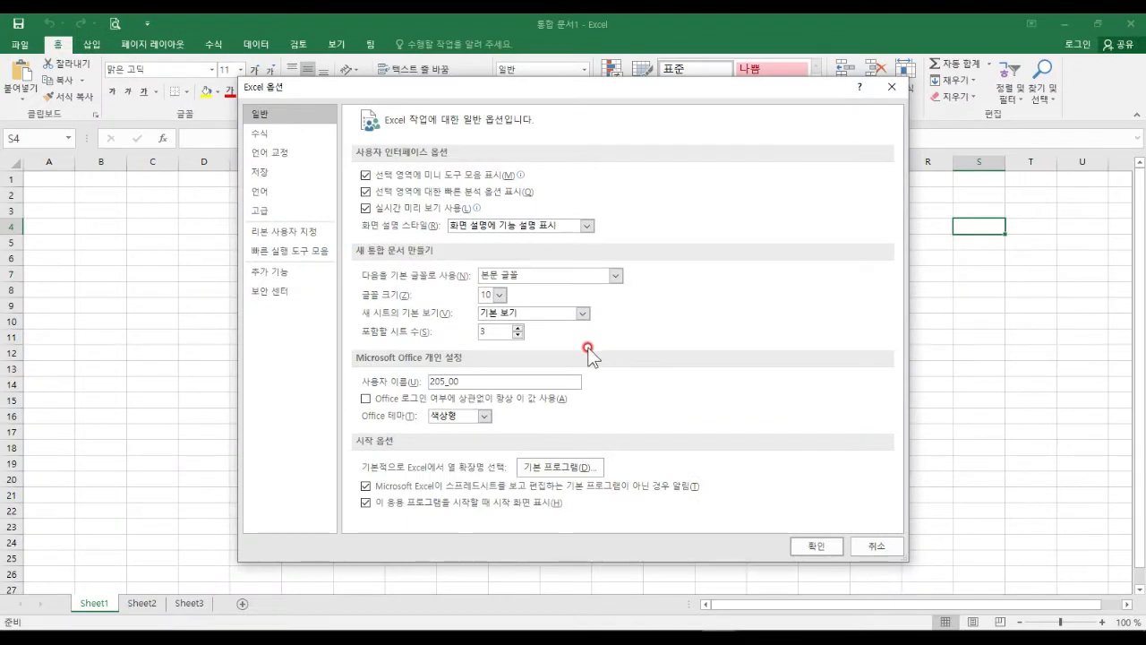
pyautogui.click(611, 341)
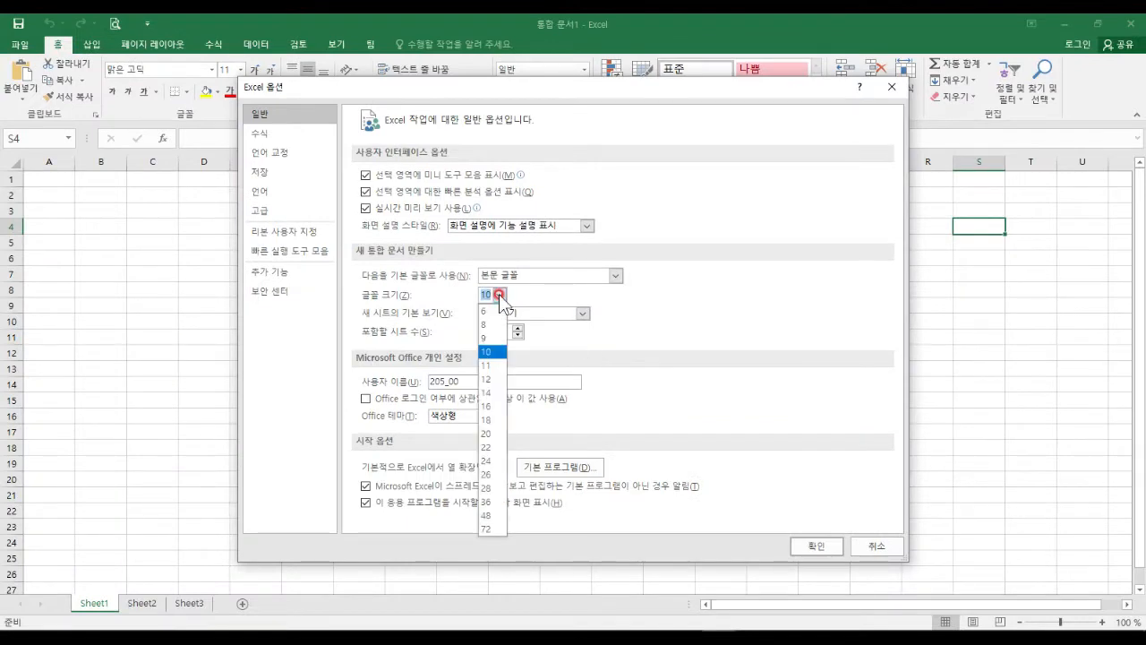
pyautogui.click(490, 324)
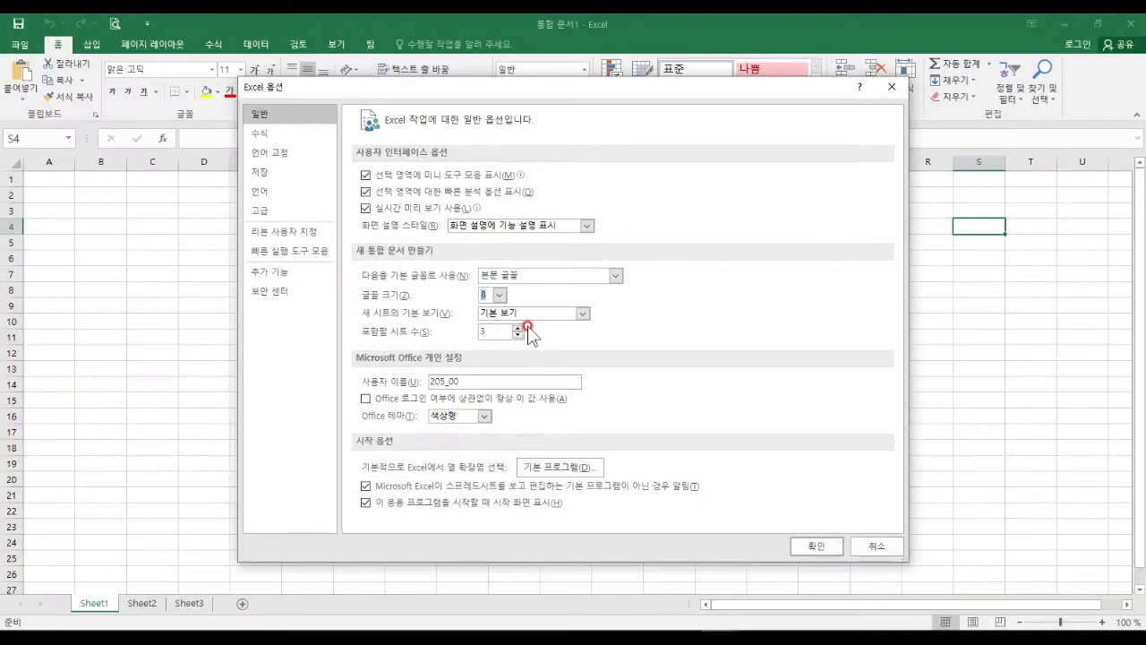
pyautogui.click(541, 329)
pyautogui.click(541, 329)
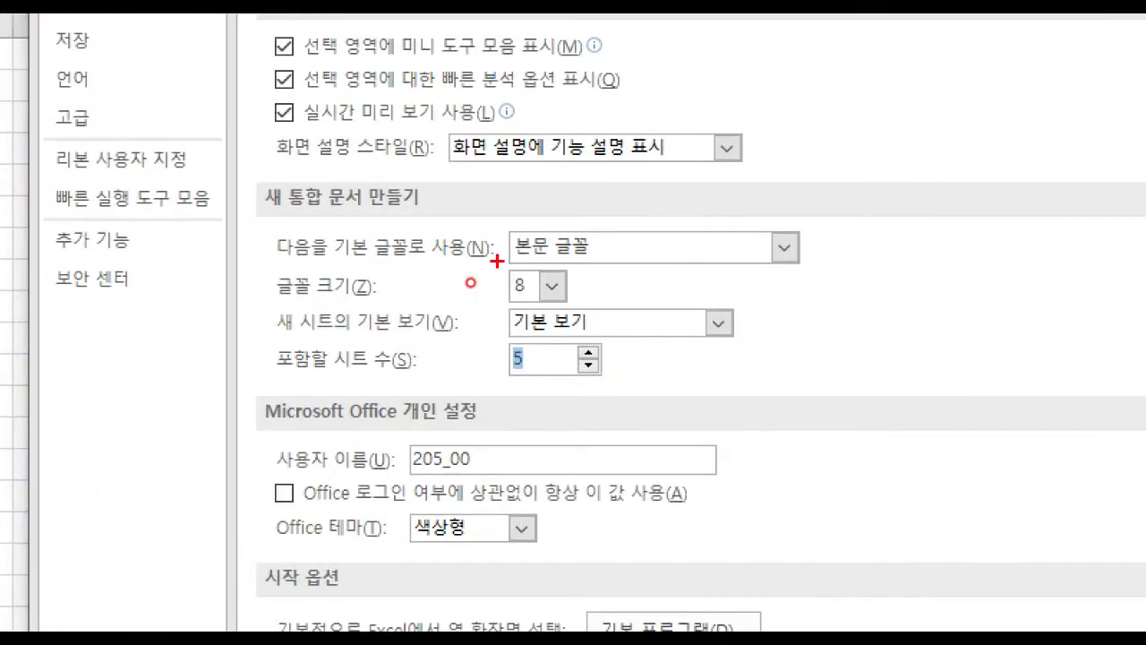
pyautogui.moveTo(494, 262); pyautogui.dragTo(596, 326)
pyautogui.moveTo(494, 331)
pyautogui.mouseDown()
pyautogui.moveTo(547, 382)
pyautogui.moveTo(612, 386)
pyautogui.mouseUp()
pyautogui.moveTo(286, 300); pyautogui.dragTo(374, 299)
pyautogui.moveTo(292, 376); pyautogui.dragTo(413, 376)
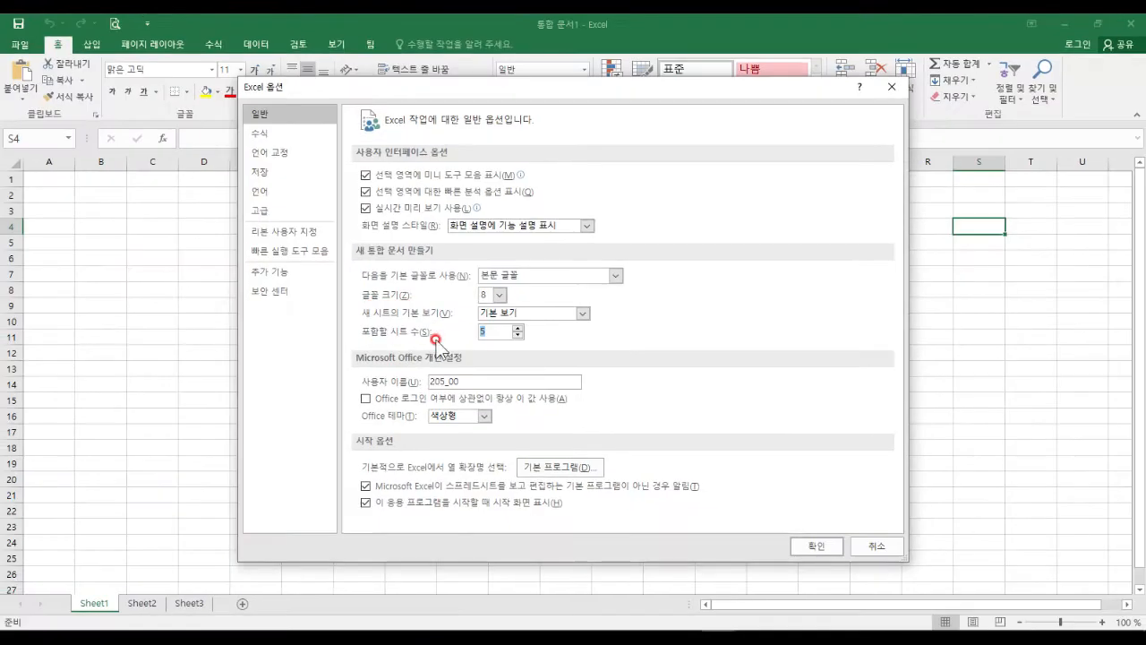
pyautogui.click(810, 543)
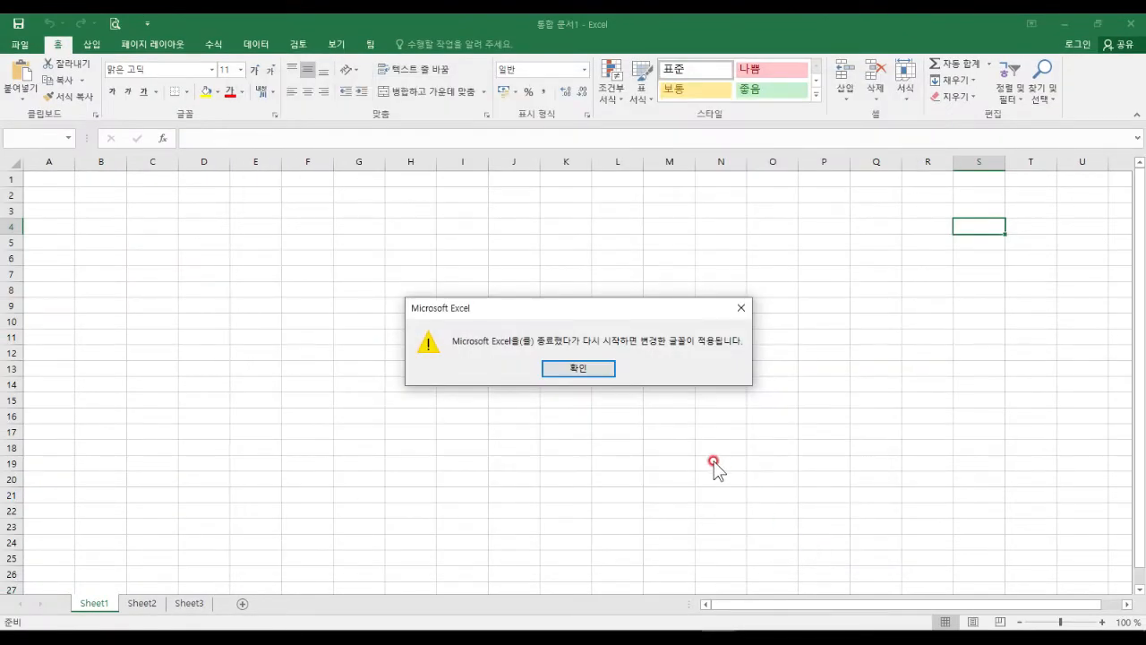
# Dismiss the restart notice, close the blank workbook, and quit Excel saving Section03.xlsx.
pyautogui.click(584, 368)
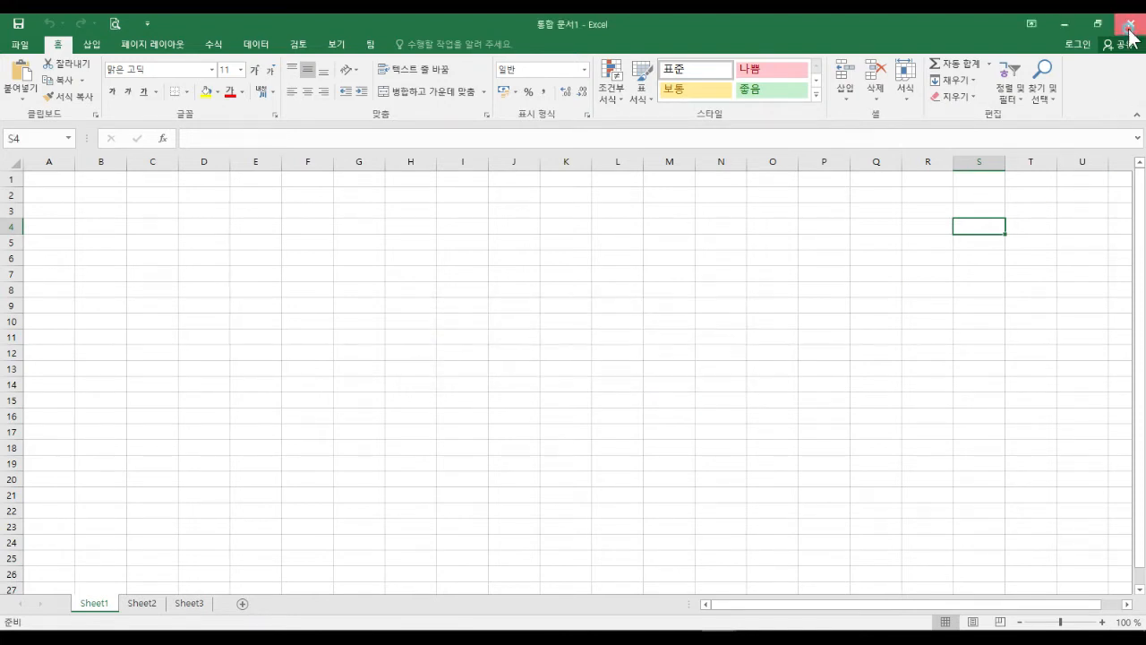
pyautogui.click(1130, 25)
pyautogui.click(1133, 30)
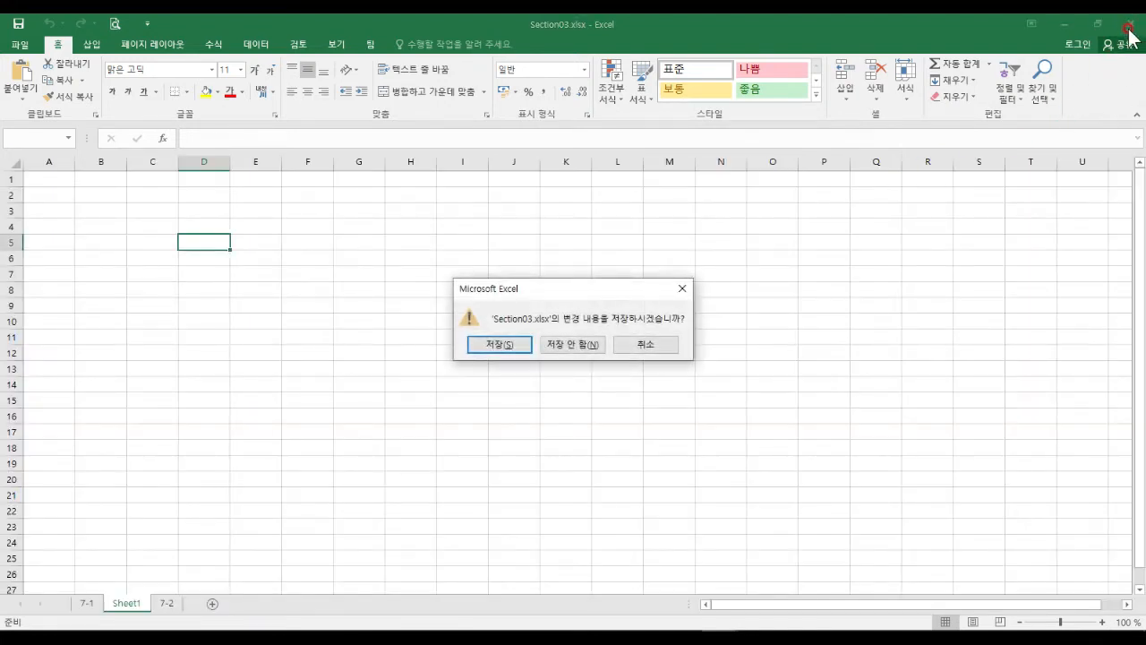
pyautogui.click(510, 342)
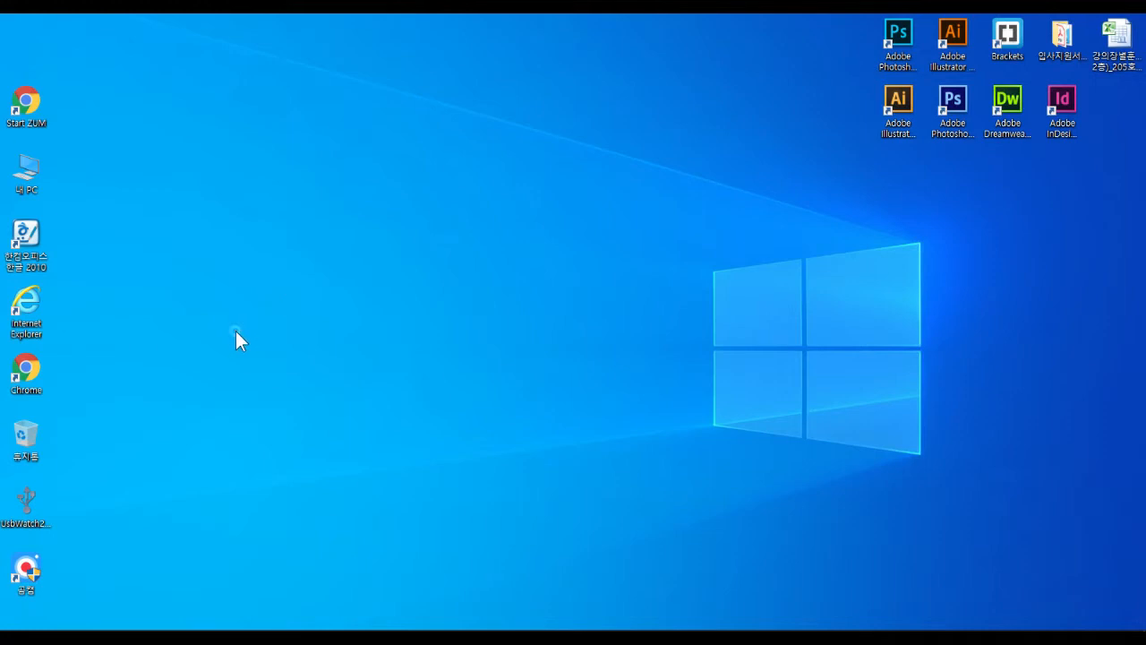
# Relaunch Excel 2016 from the E section of the Start menu.
pyautogui.click(18, 623)
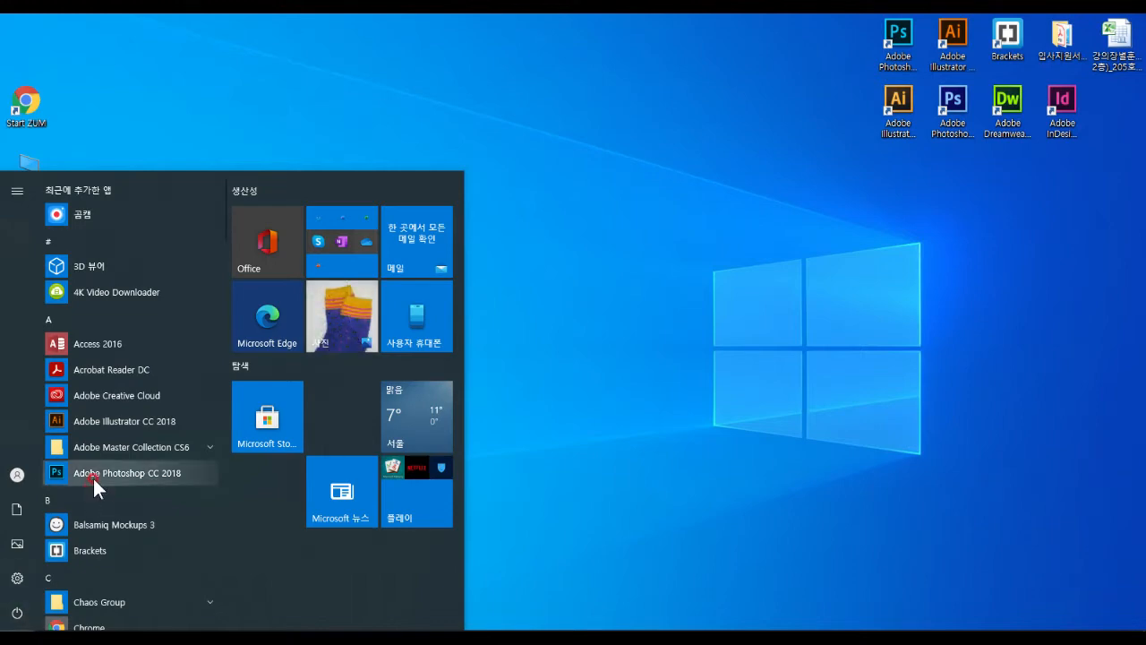
pyautogui.scroll(-5, 93, 478)
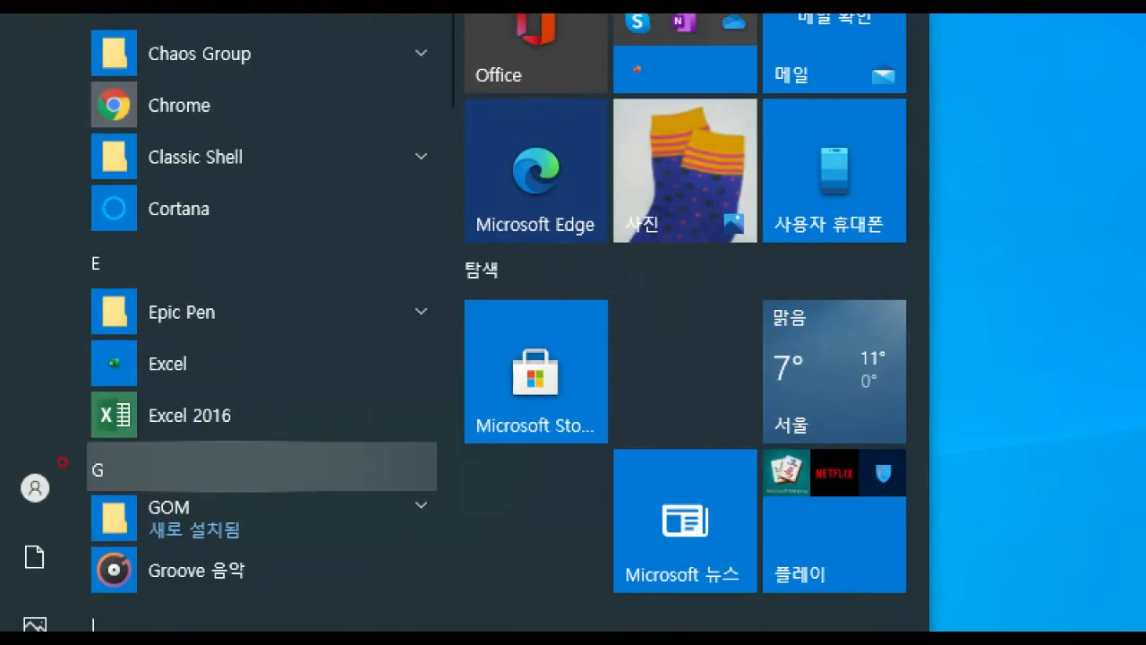
pyautogui.moveTo(160, 470); pyautogui.dragTo(216, 458)
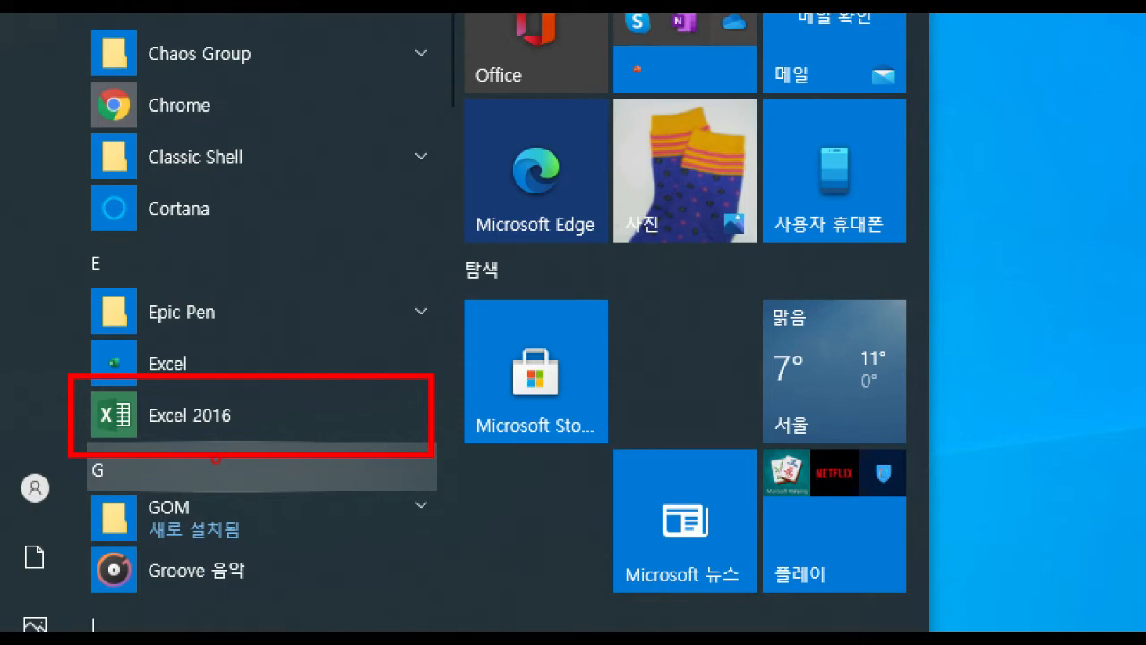
pyautogui.press('Escape')
pyautogui.click(16, 639)
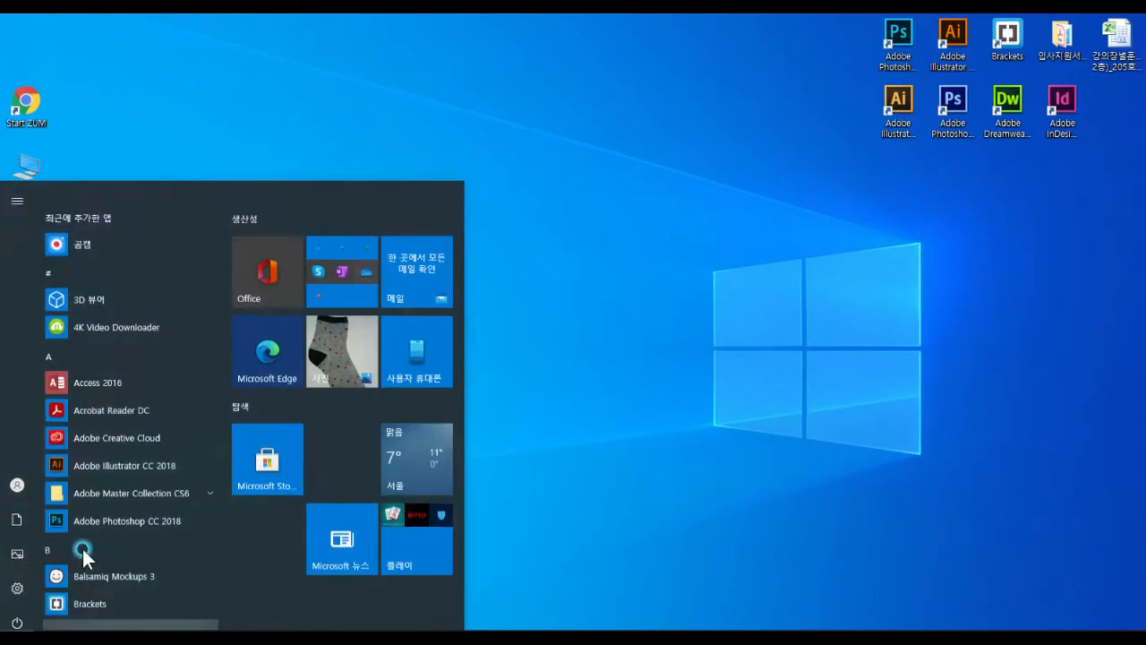
pyautogui.scroll(-3, 124, 433)
pyautogui.click(127, 579)
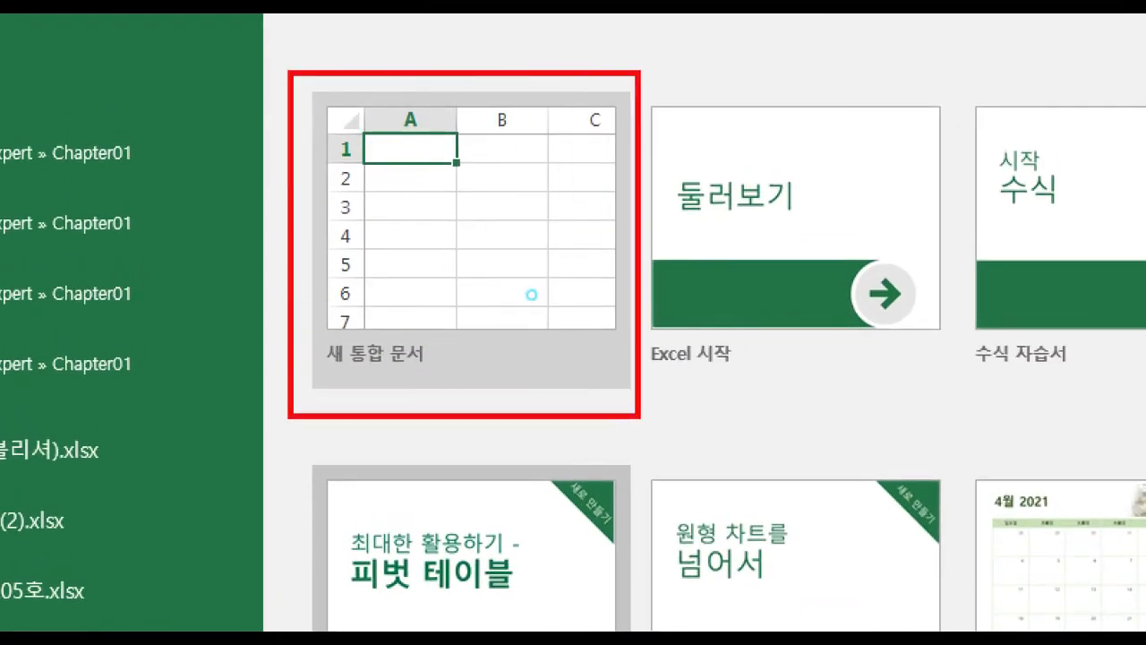
# Create a blank workbook and confirm it has Sheet1–Sheet5 and default font size 8.
pyautogui.click(532, 293)
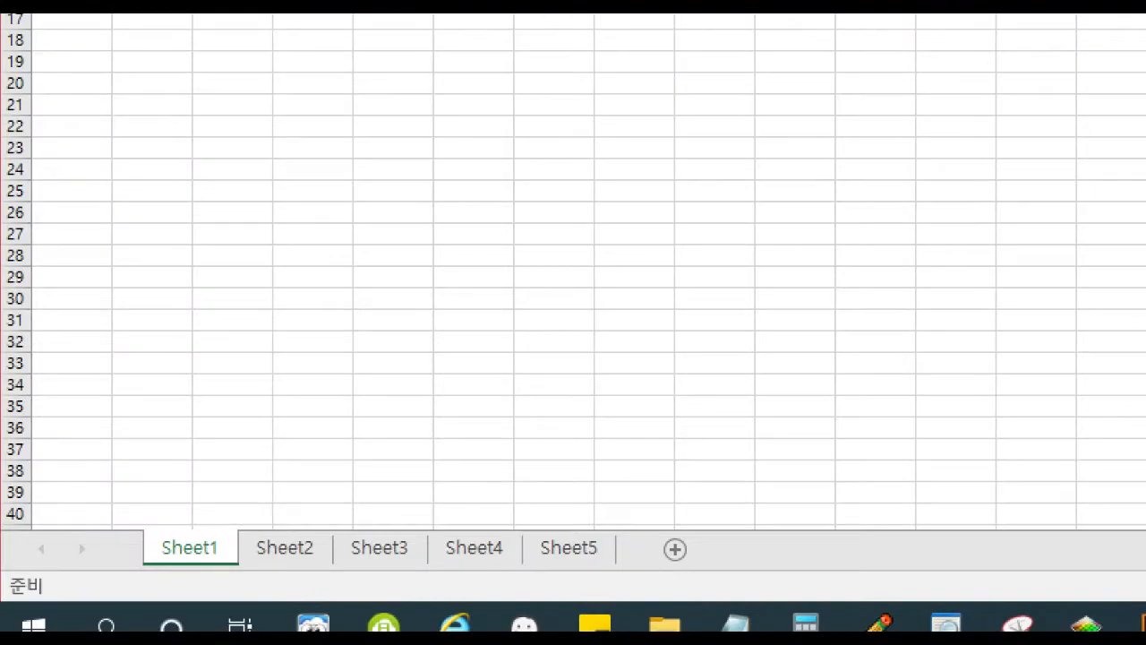
pyautogui.moveTo(211, 482); pyautogui.dragTo(252, 500)
pyautogui.moveTo(282, 494)
pyautogui.mouseDown()
pyautogui.moveTo(303, 545)
pyautogui.moveTo(350, 515)
pyautogui.mouseUp()
pyautogui.moveTo(388, 497); pyautogui.dragTo(501, 519)
pyautogui.moveTo(598, 504)
pyautogui.mouseDown()
pyautogui.moveTo(612, 551)
pyautogui.moveTo(654, 482)
pyautogui.mouseUp()
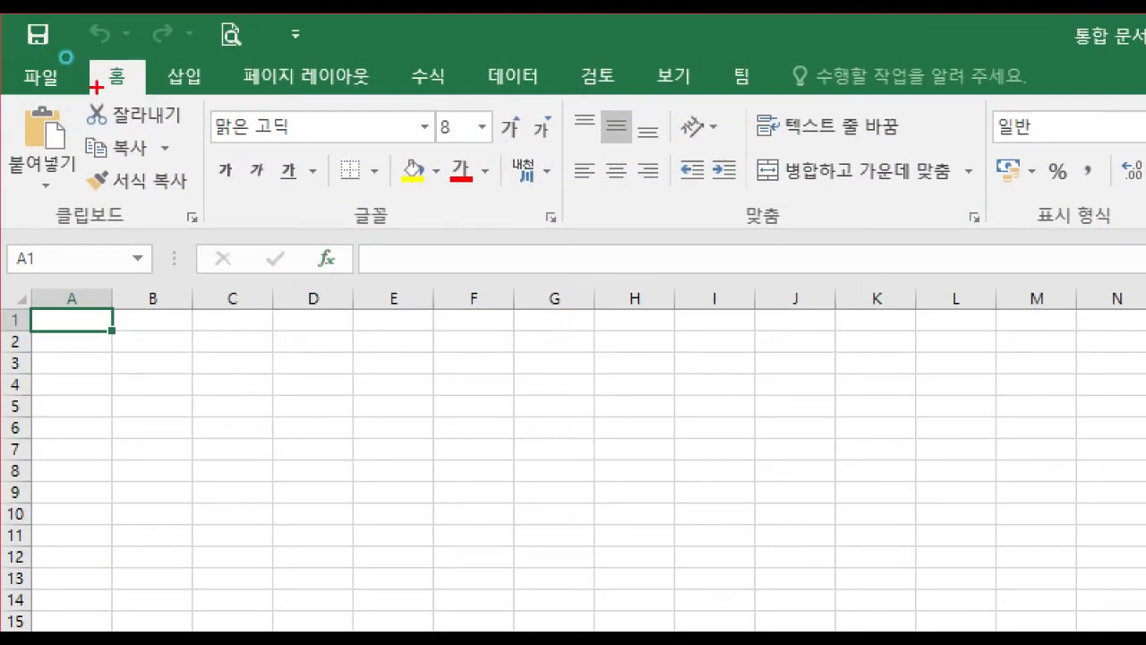
pyautogui.moveTo(429, 102); pyautogui.dragTo(508, 159)
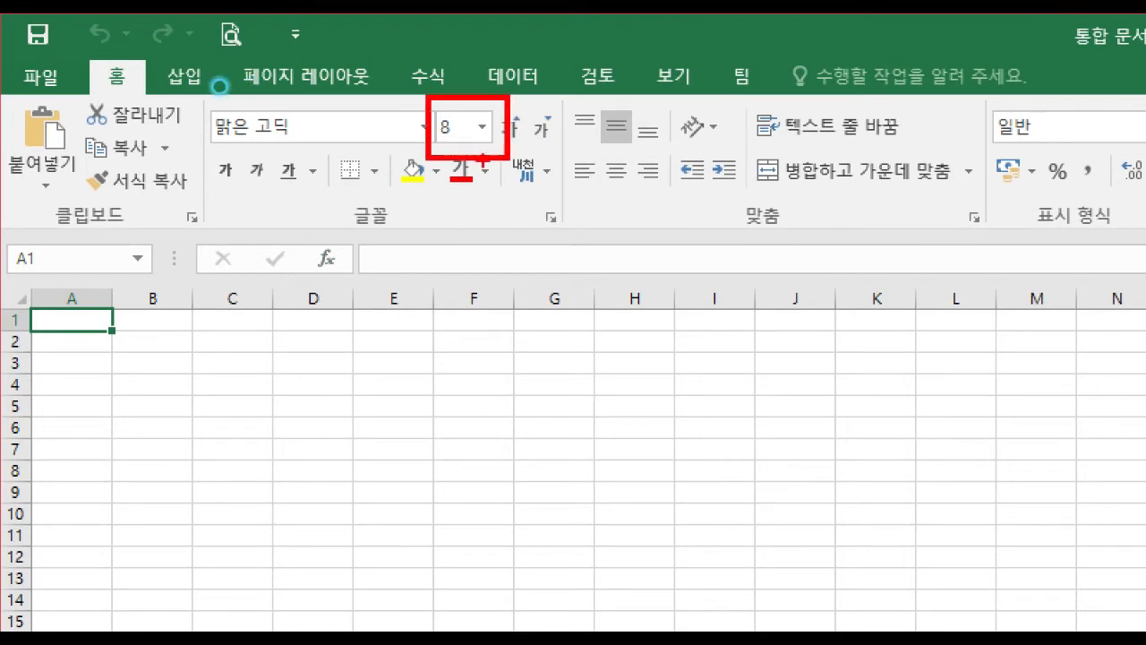
pyautogui.moveTo(295, 143); pyautogui.dragTo(299, 219)
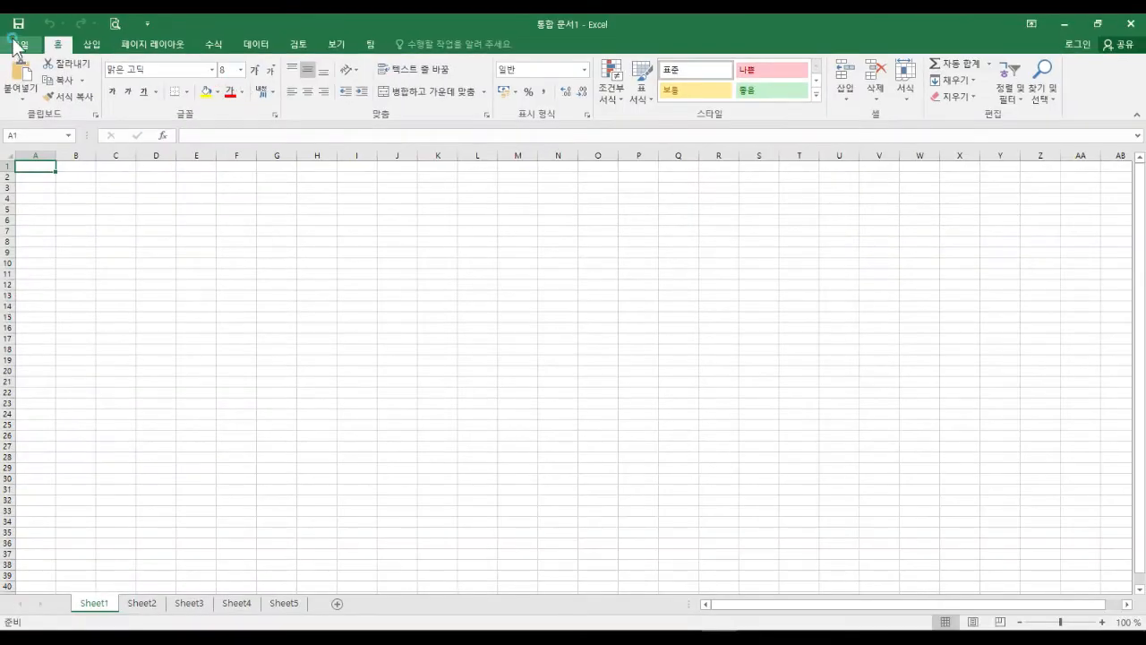
# Review the General page's font size 8 and 5 sheets defaults, accept with OK, and reopen Excel Options.
pyautogui.click(41, 76)
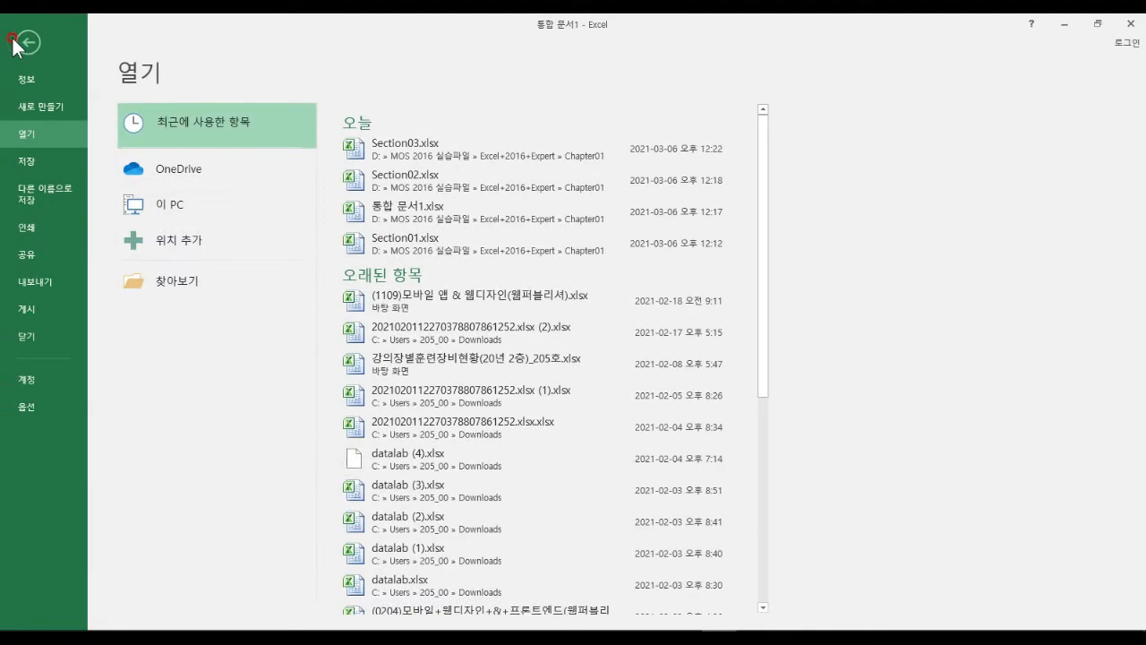
pyautogui.moveTo(7, 415); pyautogui.dragTo(149, 481)
pyautogui.press('Escape')
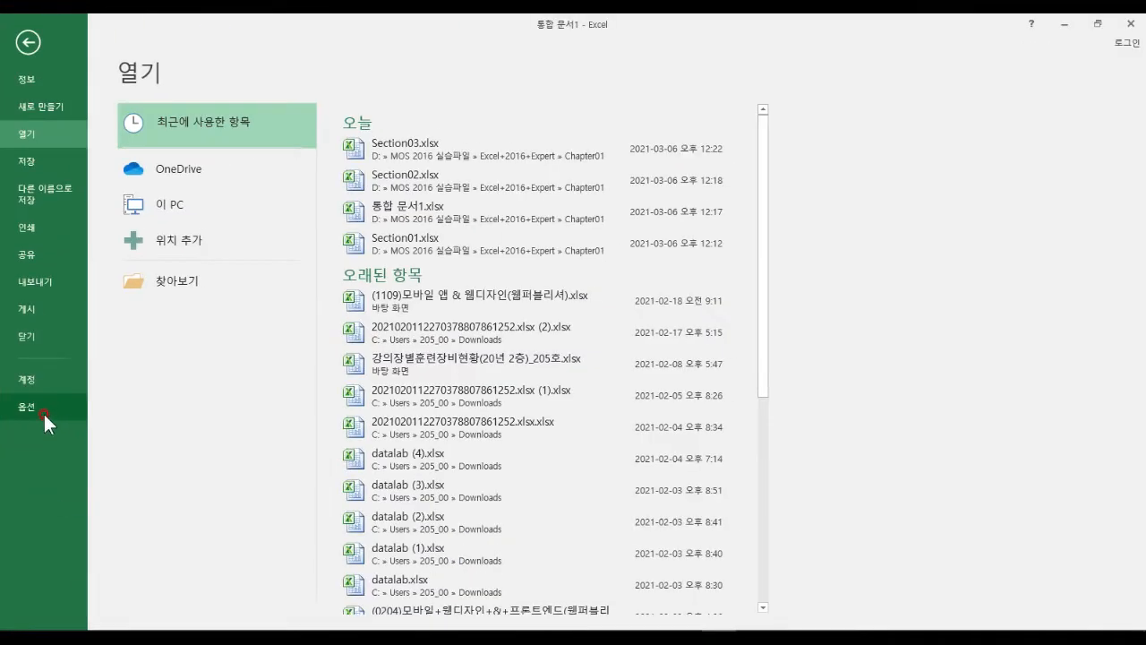
pyautogui.click(44, 414)
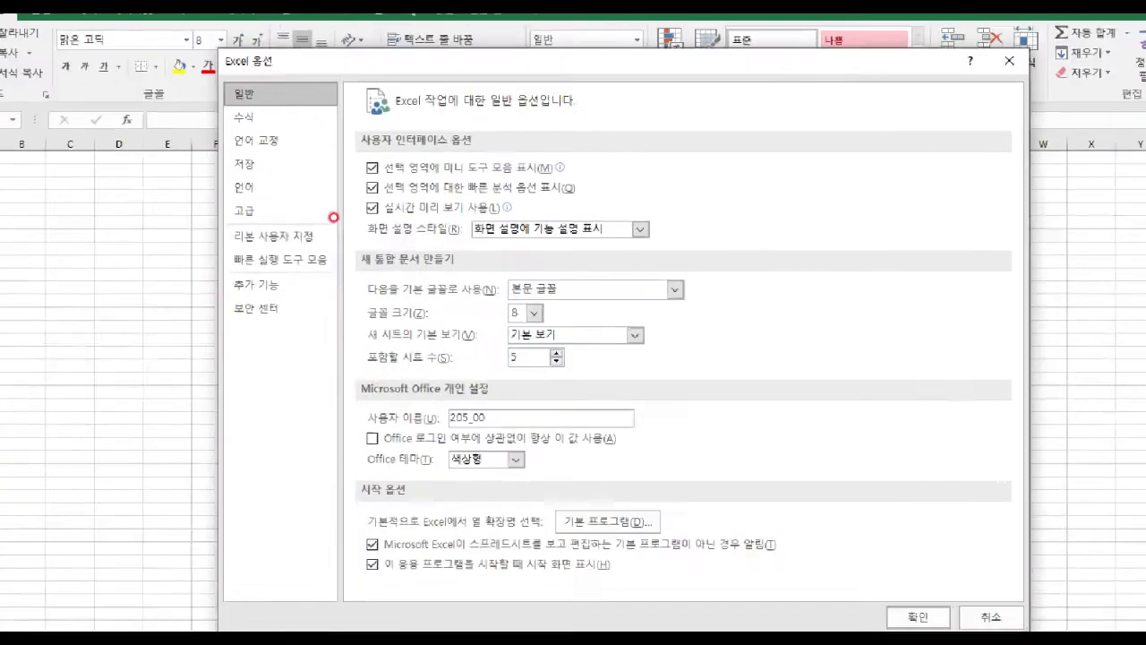
pyautogui.moveTo(218, 74)
pyautogui.mouseDown()
pyautogui.moveTo(229, 106)
pyautogui.moveTo(276, 110)
pyautogui.mouseUp()
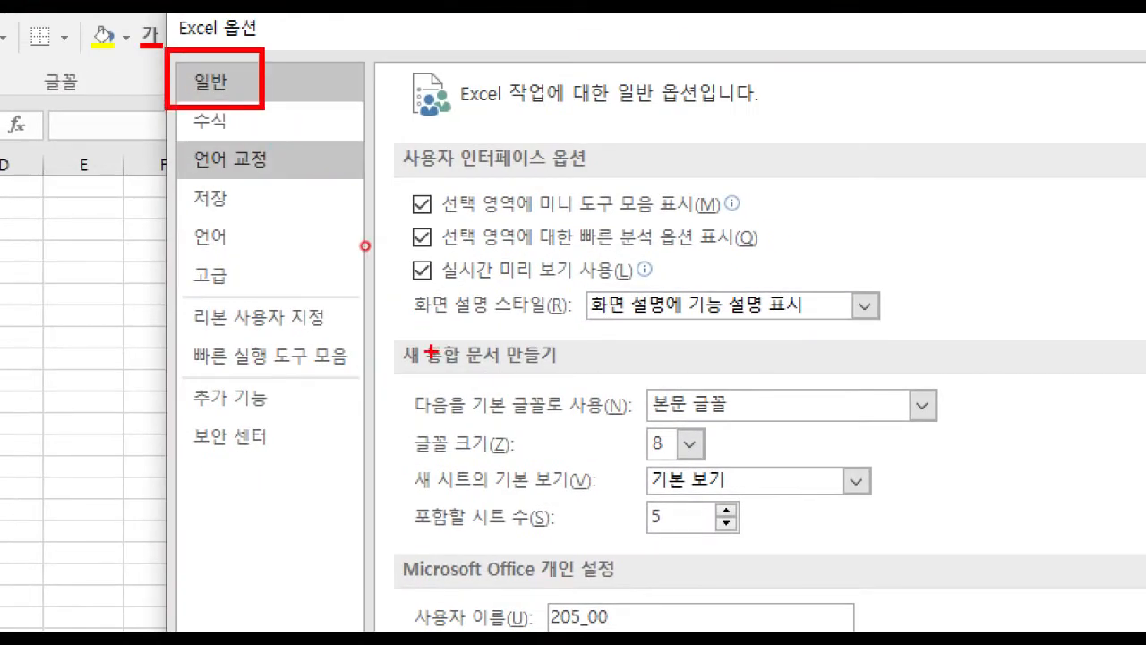
pyautogui.moveTo(388, 326)
pyautogui.mouseDown()
pyautogui.moveTo(636, 530)
pyautogui.moveTo(1001, 599)
pyautogui.mouseUp()
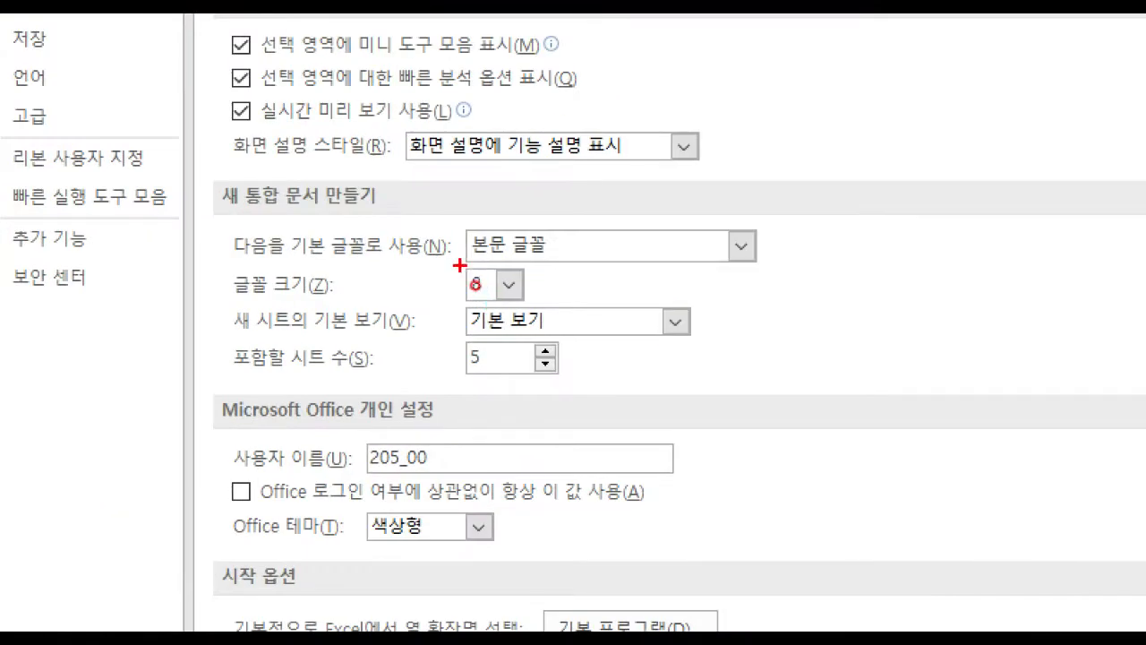
pyautogui.moveTo(459, 265); pyautogui.dragTo(542, 305)
pyautogui.moveTo(467, 338); pyautogui.dragTo(565, 385)
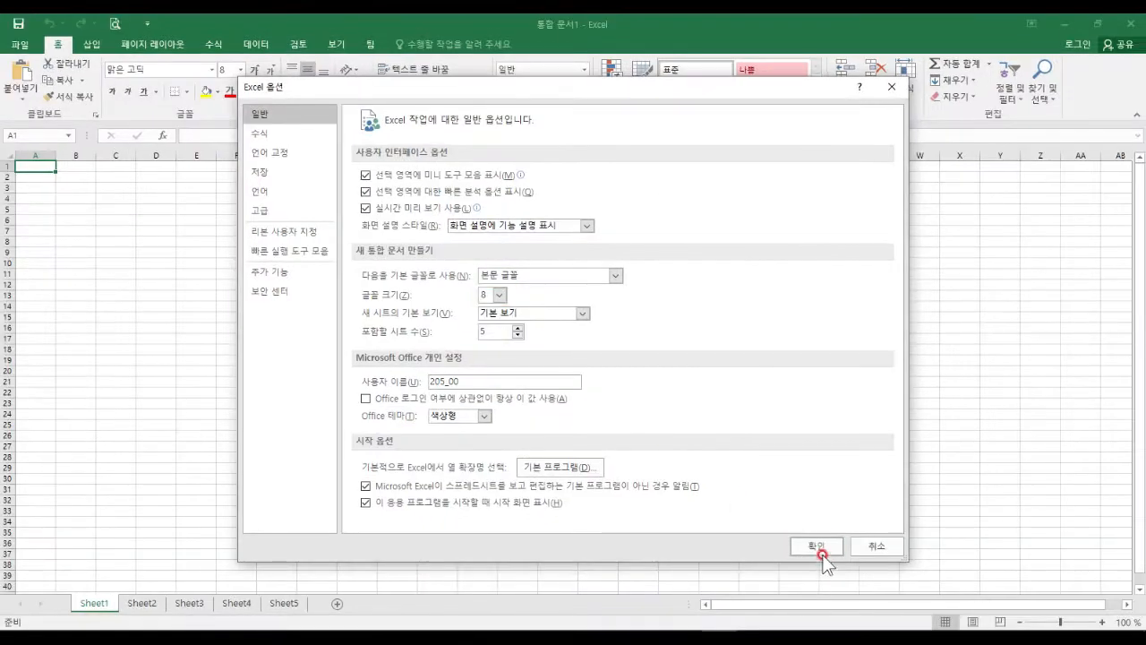
pyautogui.click(824, 551)
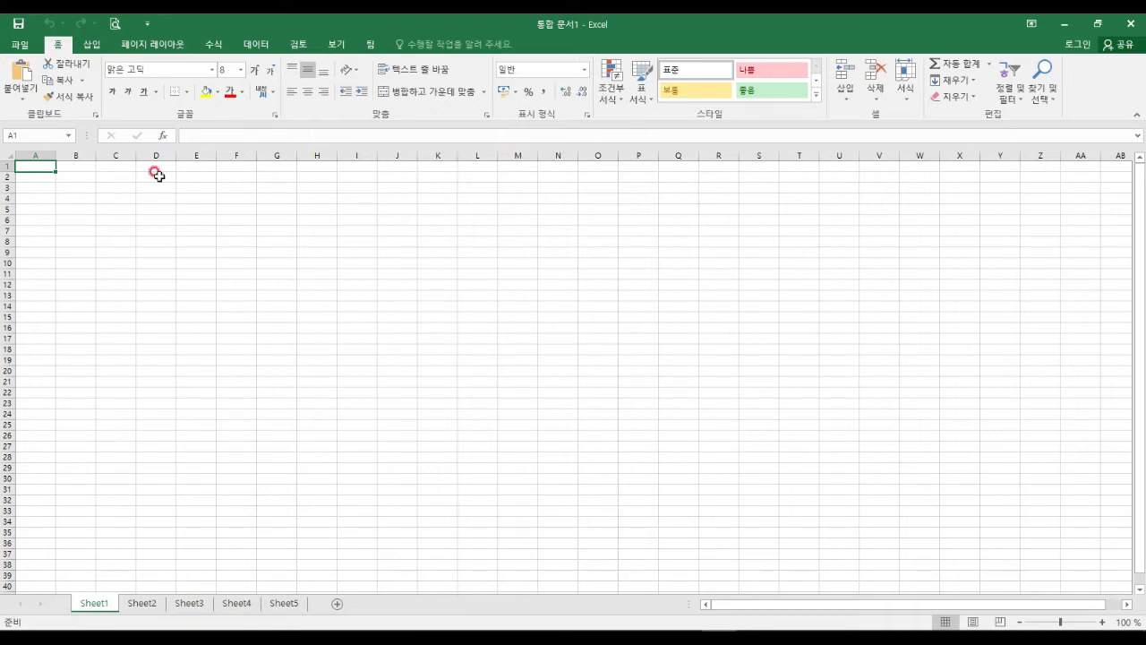
pyautogui.click(19, 45)
pyautogui.click(40, 403)
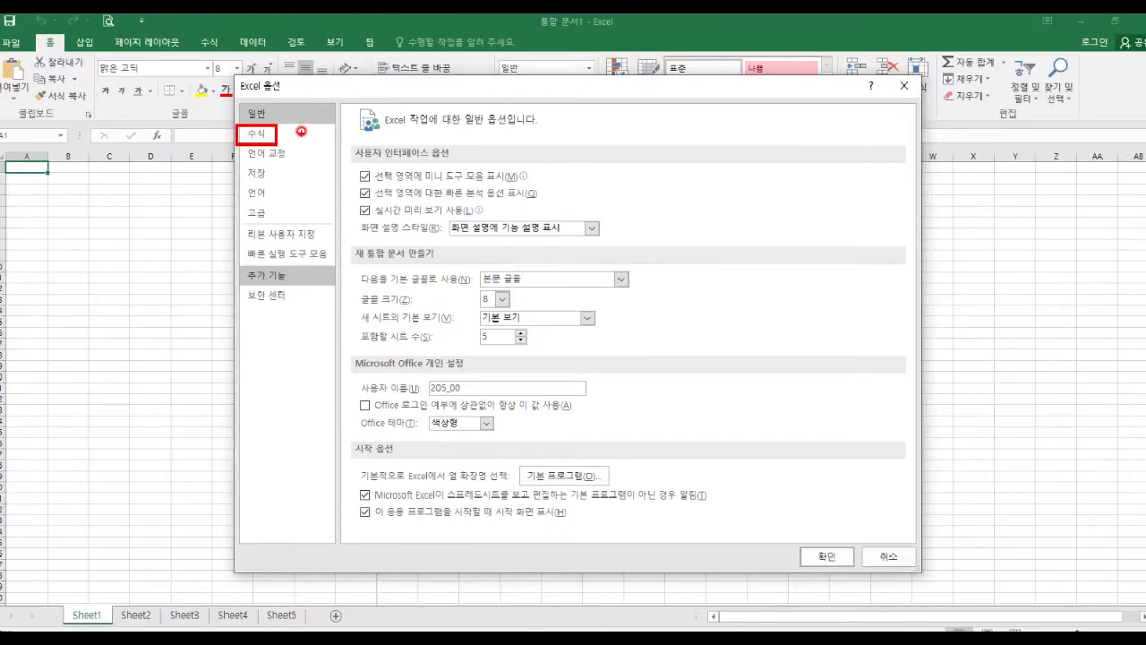
# View the Formulas page with automatic workbook calculation, after briefly revisiting General.
pyautogui.click(192, 146)
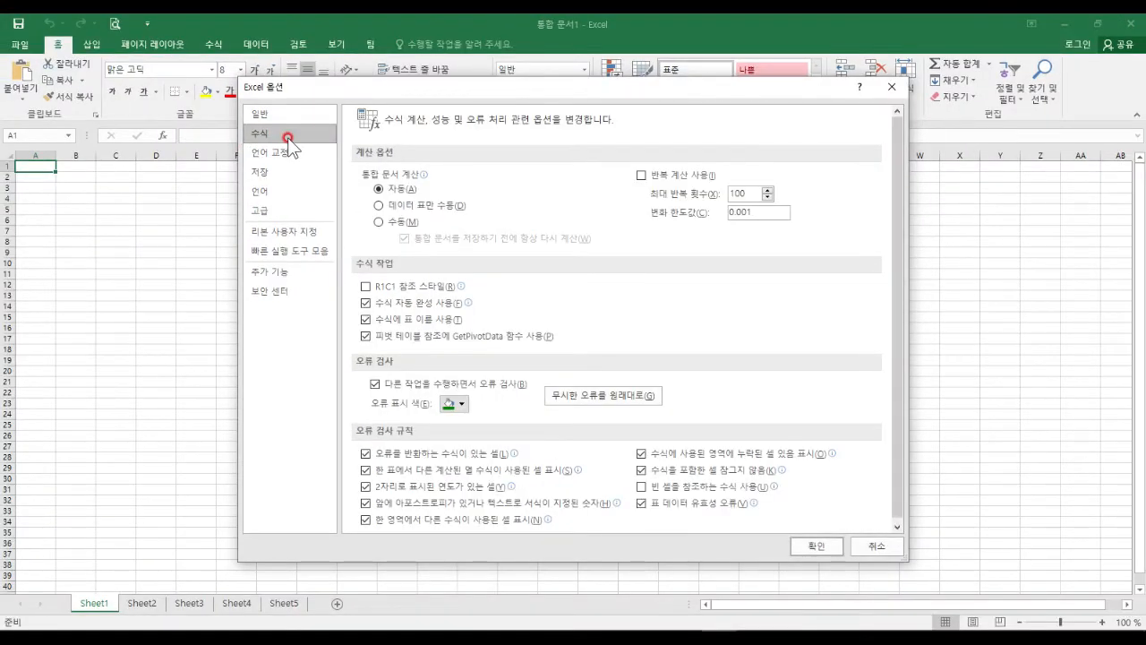
pyautogui.click(277, 115)
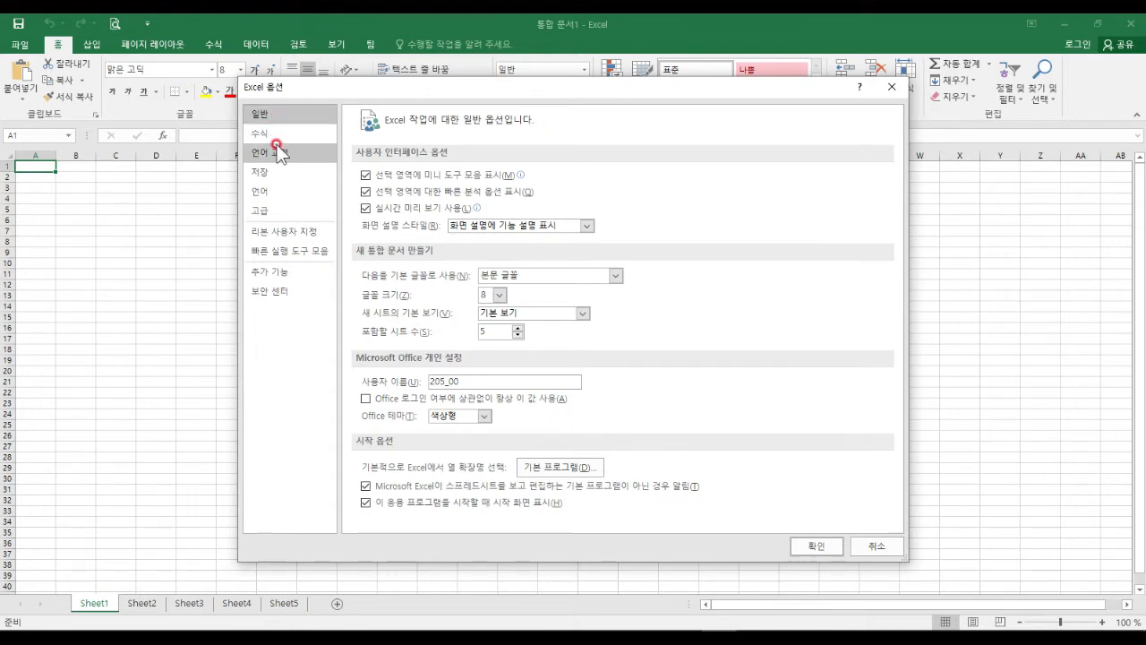
pyautogui.click(275, 134)
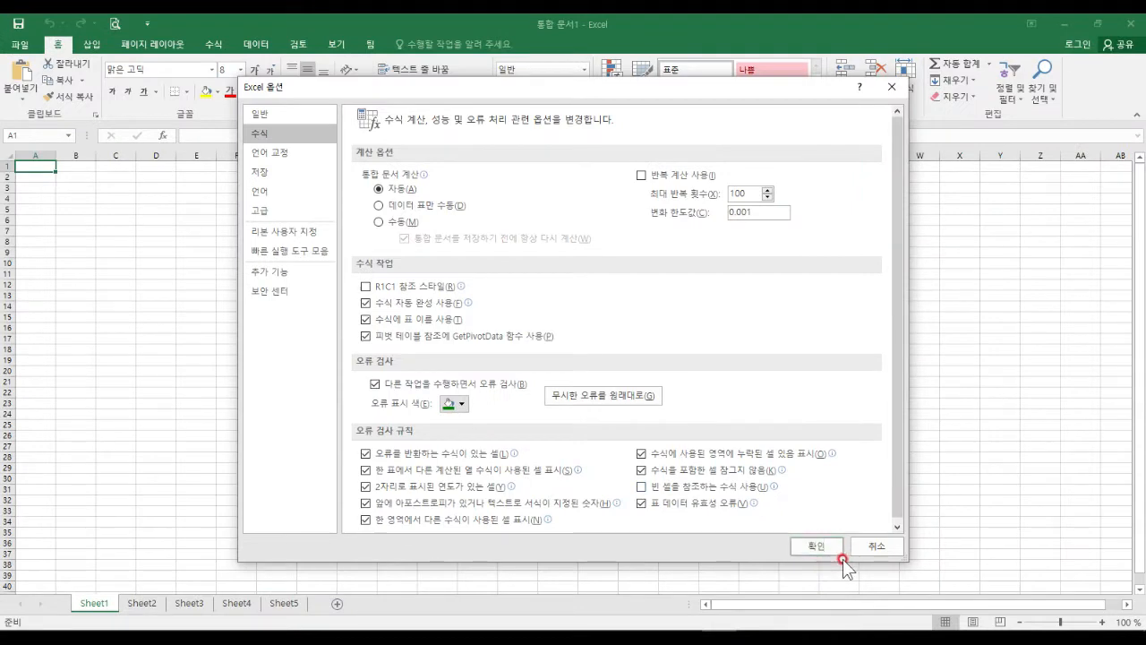
# Close Options keeping automatic calculation and enter 10, 20, 30 in A4:A6.
pyautogui.click(808, 544)
pyautogui.click(261, 352)
pyautogui.keyDown('ctrl'); pyautogui.scroll(9, 220, 343); pyautogui.keyUp('ctrl')
pyautogui.click(192, 295)
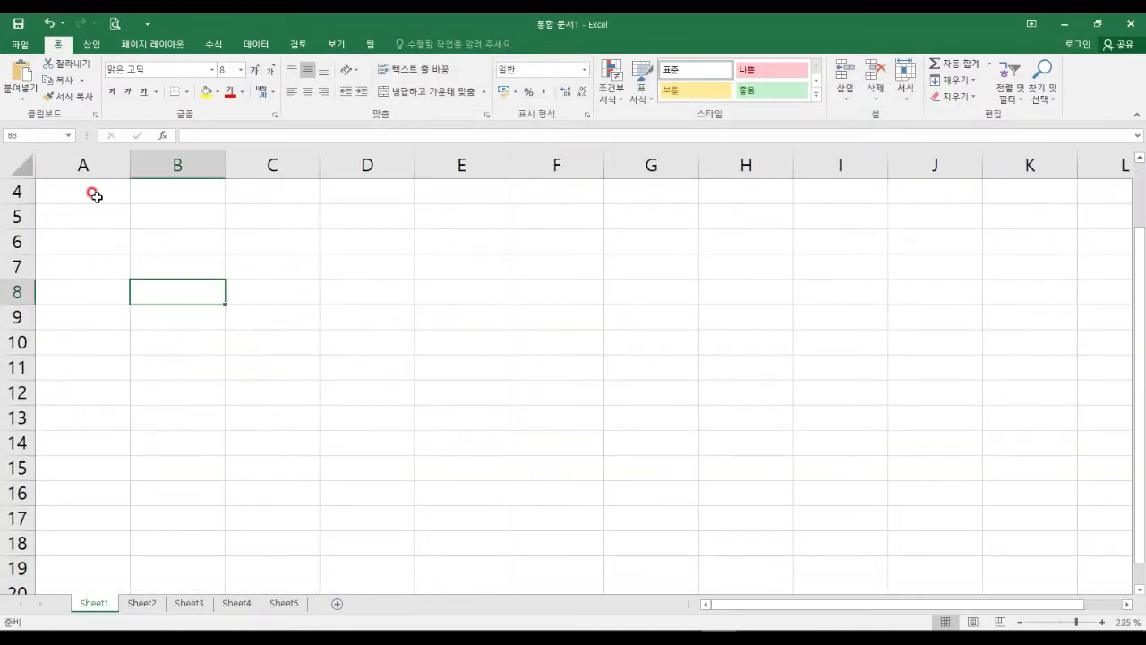
pyautogui.click(95, 193)
pyautogui.write('10')
pyautogui.press('Return')
pyautogui.write('20')
pyautogui.press('Return')
pyautogui.write('30')
pyautogui.press('Return')
# Enter 40, 50, 60 in B4:B6.
pyautogui.press('Up')
pyautogui.press('Right')
pyautogui.press('Up')
pyautogui.press('Up')
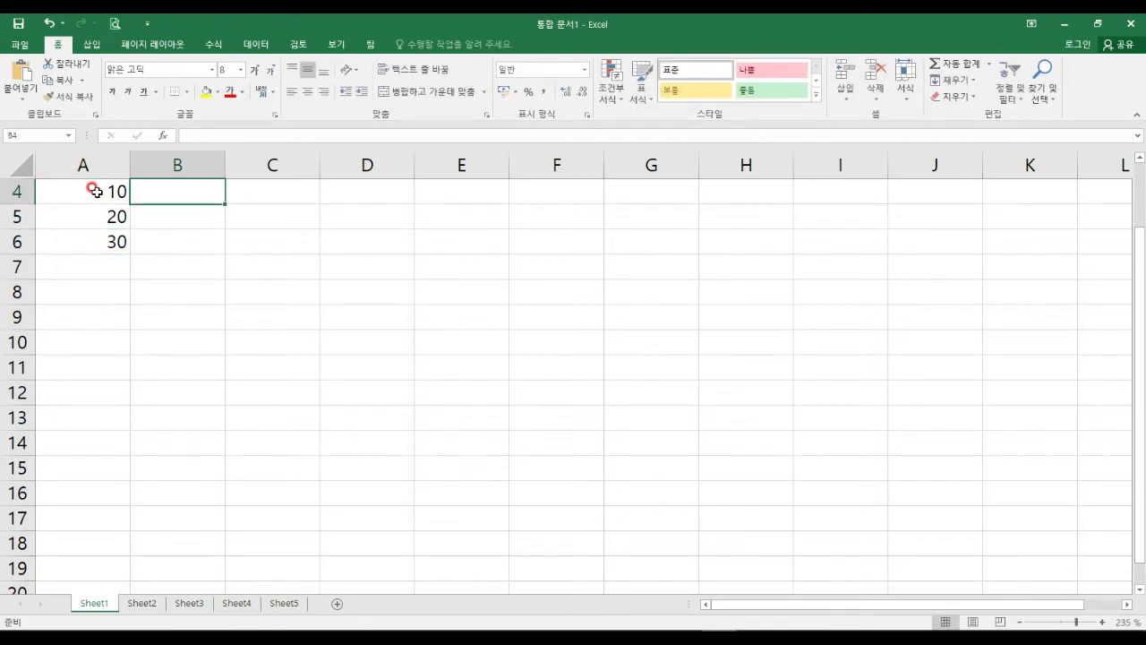
pyautogui.write('40')
pyautogui.press('Return')
pyautogui.write('50')
pyautogui.press('Return')
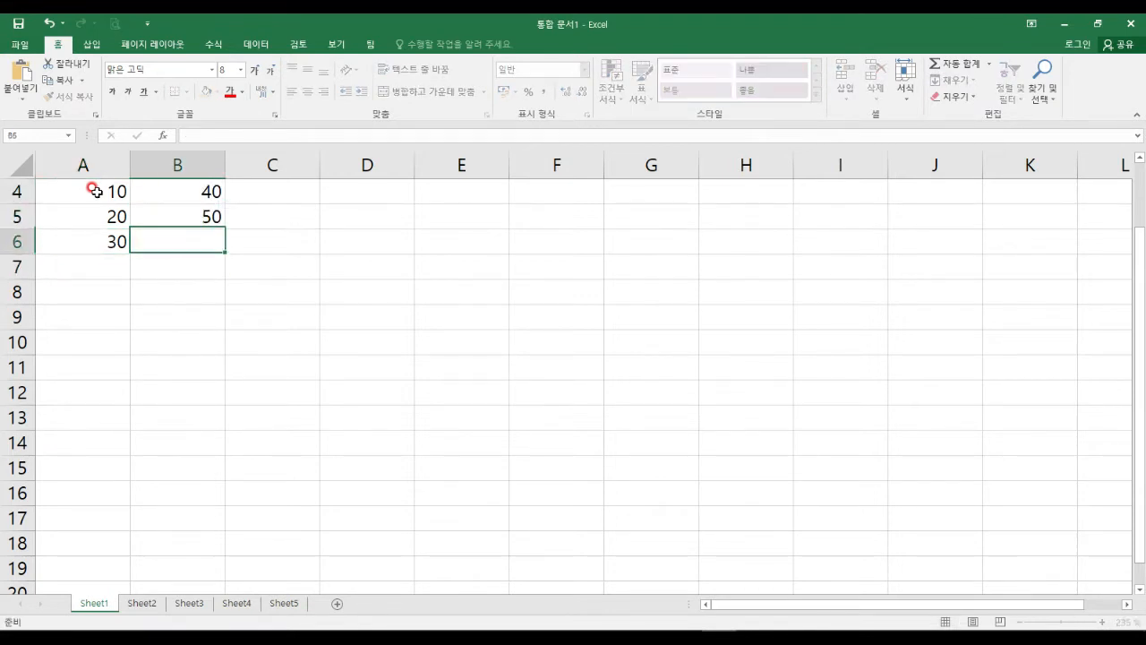
pyautogui.write('60')
pyautogui.press('Return')
# Put =A4+B4 in D4 and fill it down to D6, giving 50, 70, 90.
pyautogui.press('Up')
pyautogui.press('Up')
pyautogui.press('Up')
pyautogui.press('Right')
pyautogui.press('Right')
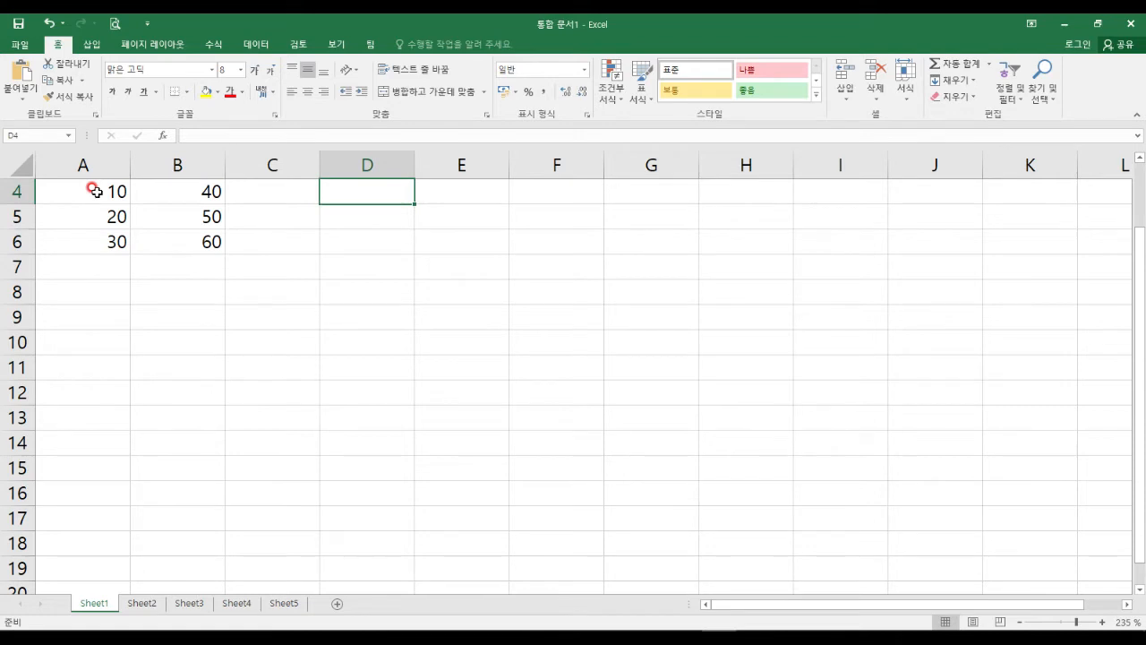
pyautogui.write('=')
pyautogui.click(115, 194)
pyautogui.write('+')
pyautogui.click(204, 190)
pyautogui.hotkey('ctrl', 'Return')
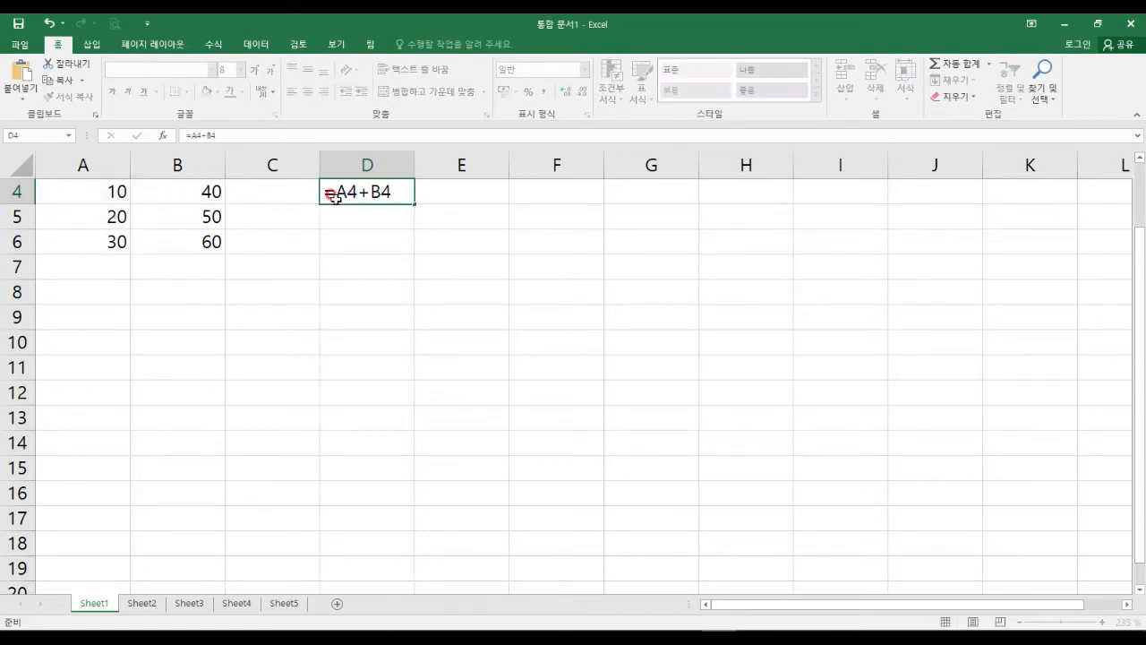
pyautogui.press('Return')
pyautogui.click(403, 195)
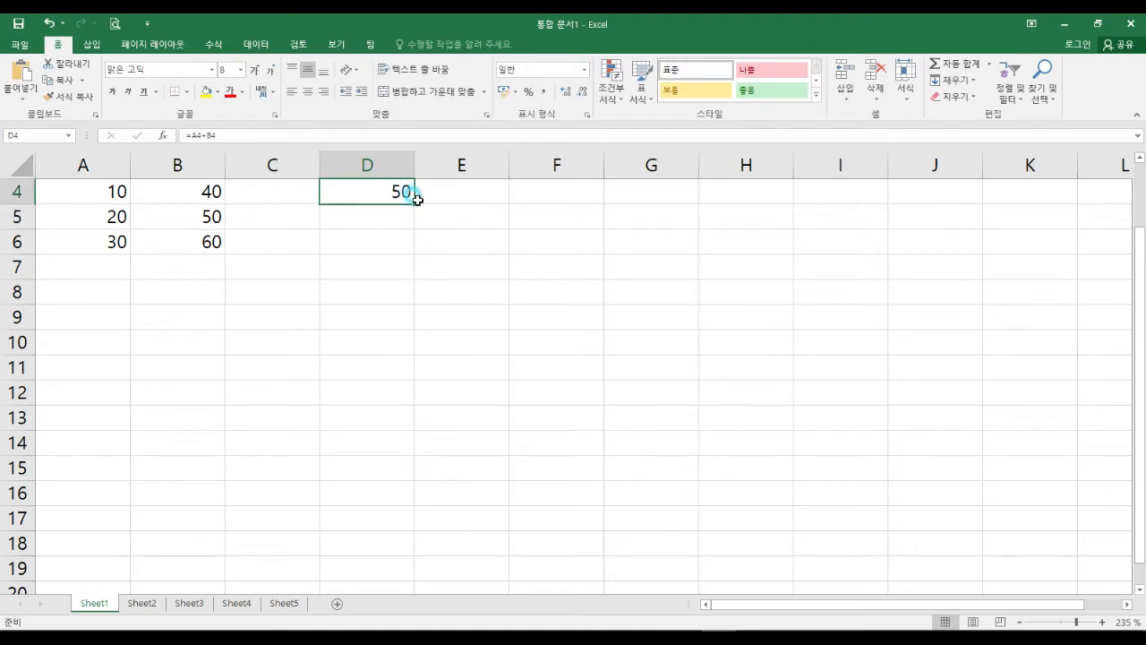
pyautogui.moveTo(413, 204); pyautogui.dragTo(412, 251)
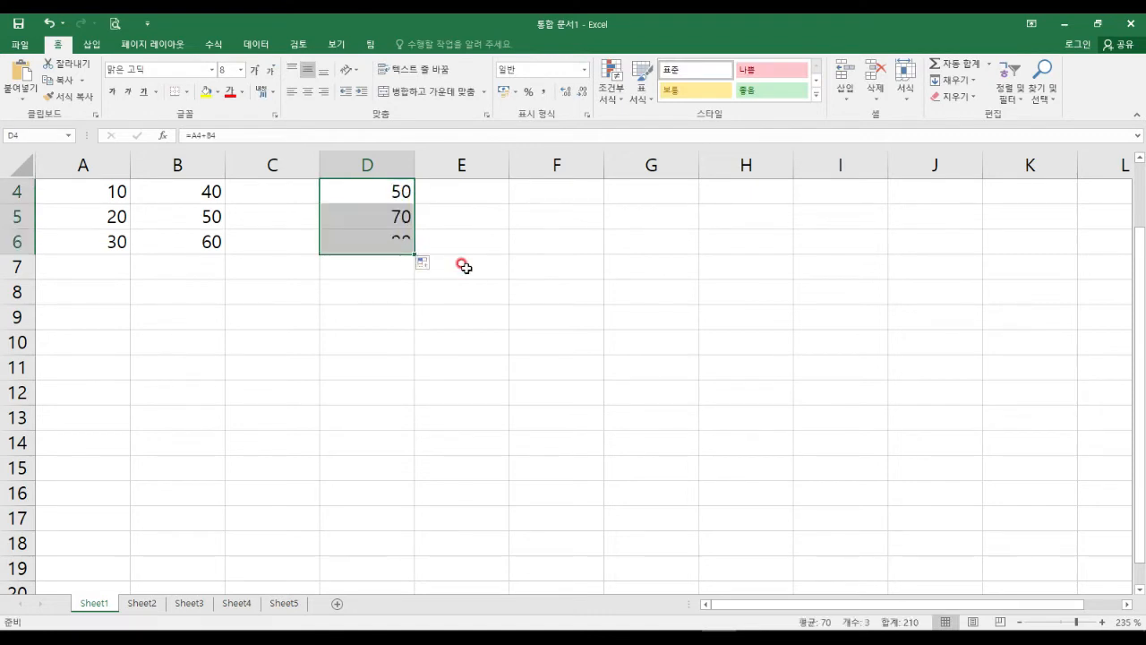
pyautogui.click(448, 234)
pyautogui.click(365, 186)
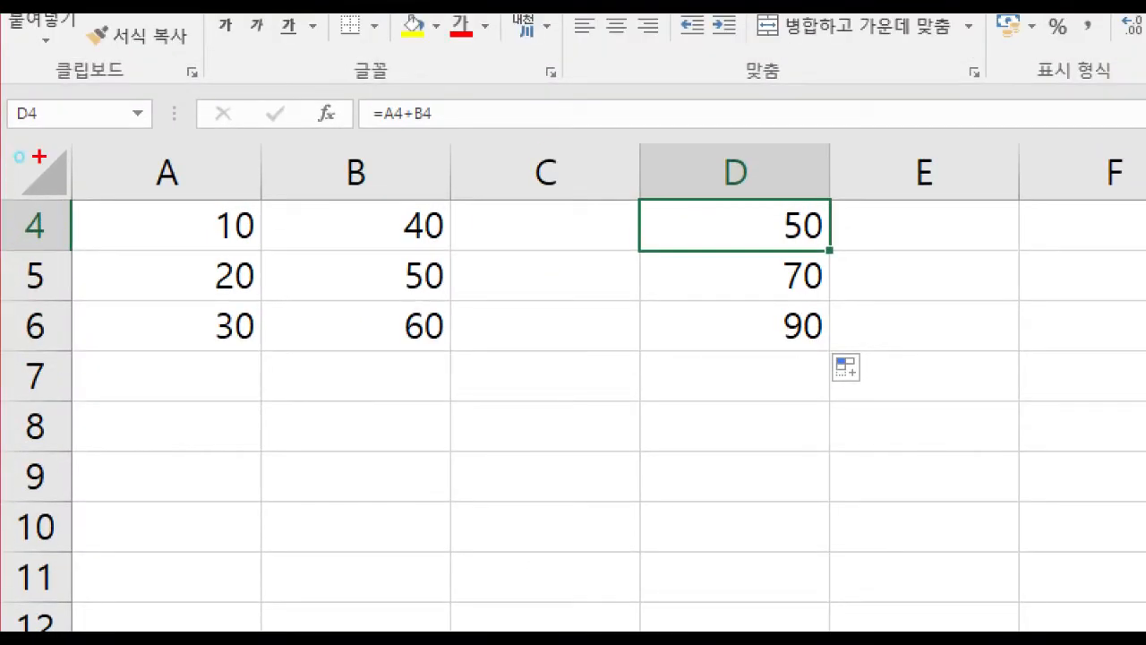
# Circle each row's A and B inputs and D results for viewers, then select B4.
pyautogui.moveTo(205, 220); pyautogui.dragTo(235, 243)
pyautogui.moveTo(353, 236); pyautogui.dragTo(410, 246)
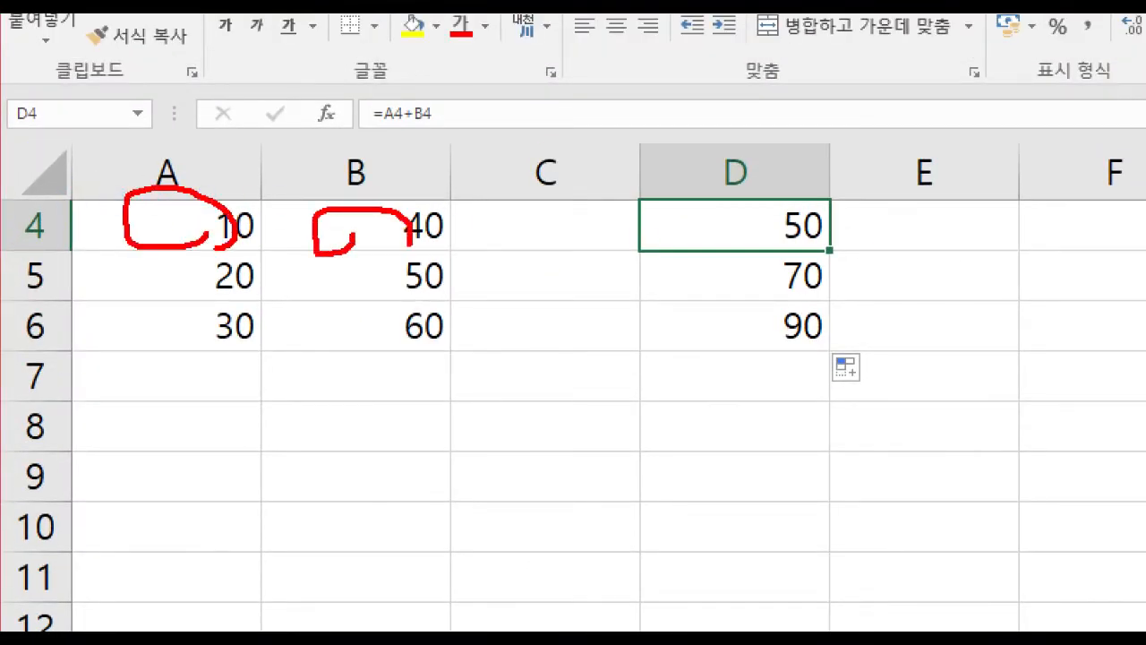
pyautogui.moveTo(184, 285); pyautogui.dragTo(219, 296)
pyautogui.moveTo(368, 290); pyautogui.dragTo(421, 281)
pyautogui.click(692, 276)
pyautogui.moveTo(195, 333); pyautogui.dragTo(234, 362)
pyautogui.moveTo(385, 331); pyautogui.dragTo(442, 344)
pyautogui.moveTo(750, 325); pyautogui.dragTo(750, 338)
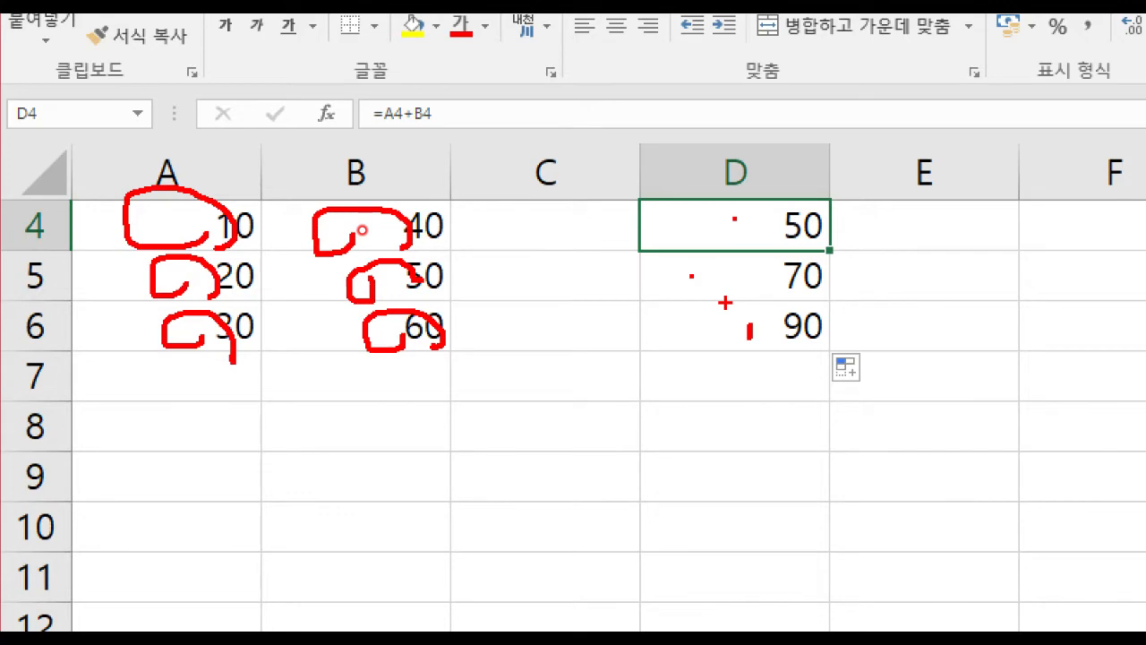
pyautogui.press('Escape')
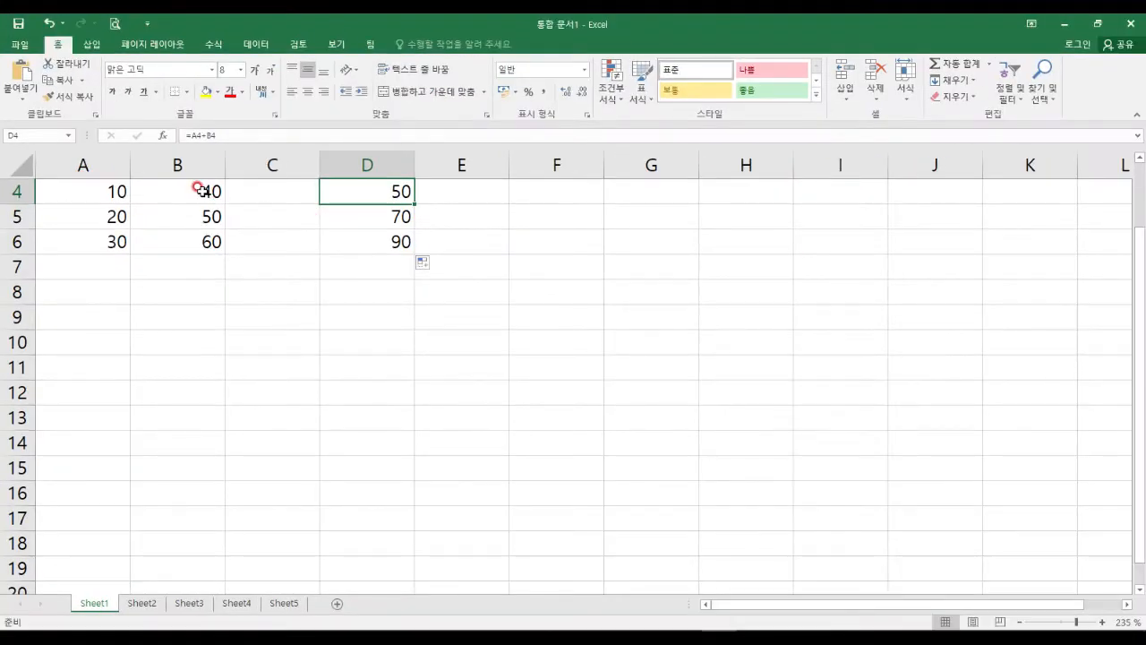
pyautogui.click(201, 190)
# Change B4 from 40 to 80 and watch D4 recalculate automatically to 90.
pyautogui.write('80')
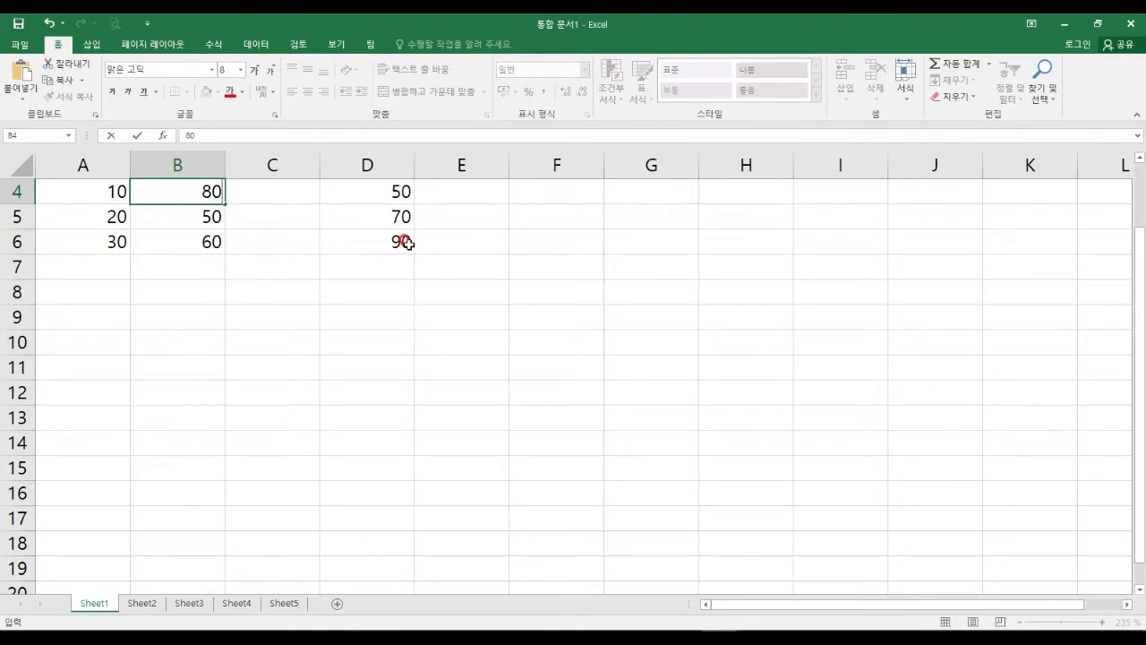
pyautogui.moveTo(333, 174)
pyautogui.mouseDown()
pyautogui.moveTo(342, 204)
pyautogui.moveTo(431, 213)
pyautogui.mouseUp()
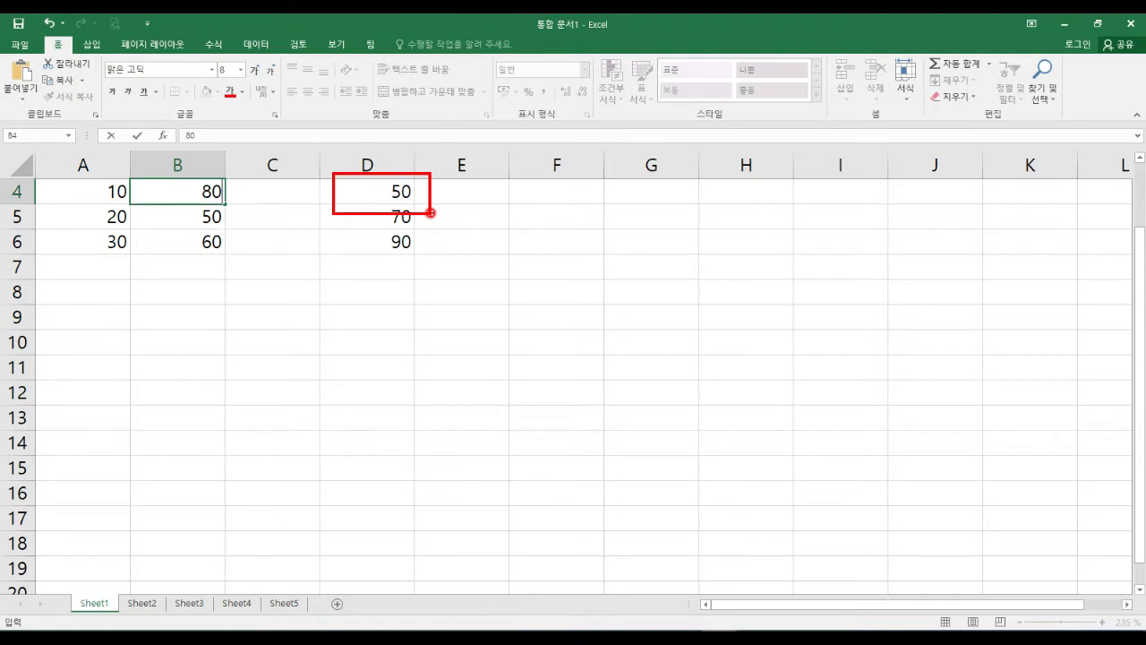
pyautogui.rightClick(430, 213)
pyautogui.press('Return')
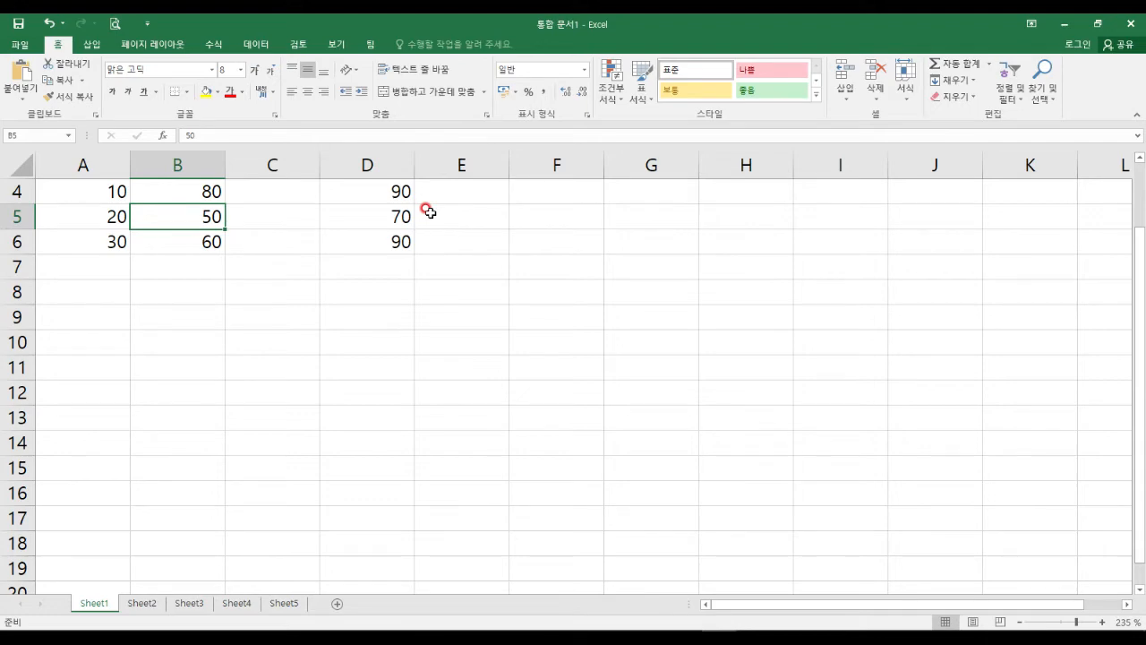
pyautogui.click(19, 44)
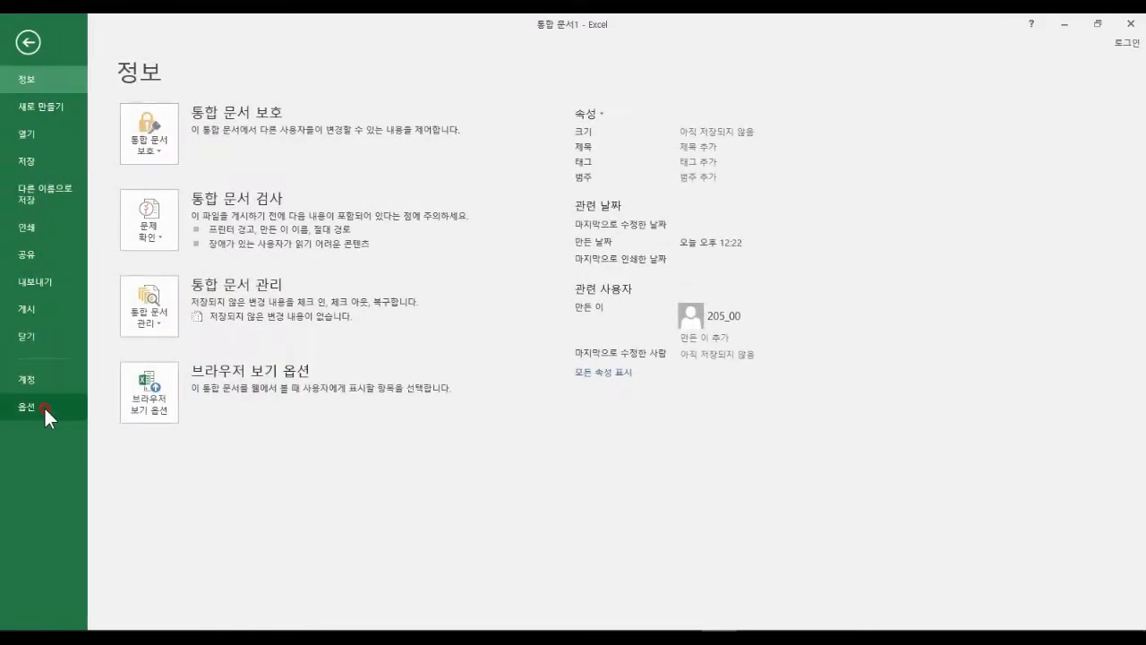
# Set workbook calculation to Manual on the Formulas page of Excel Options.
pyautogui.click(44, 406)
pyautogui.click(309, 139)
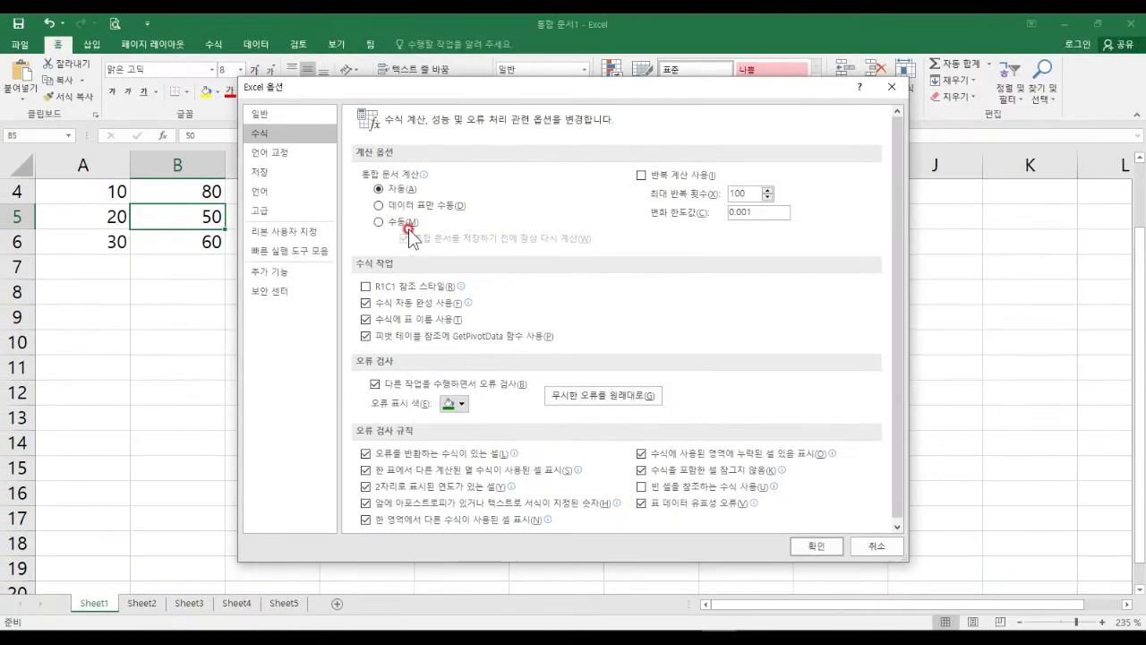
pyautogui.click(405, 222)
pyautogui.click(810, 546)
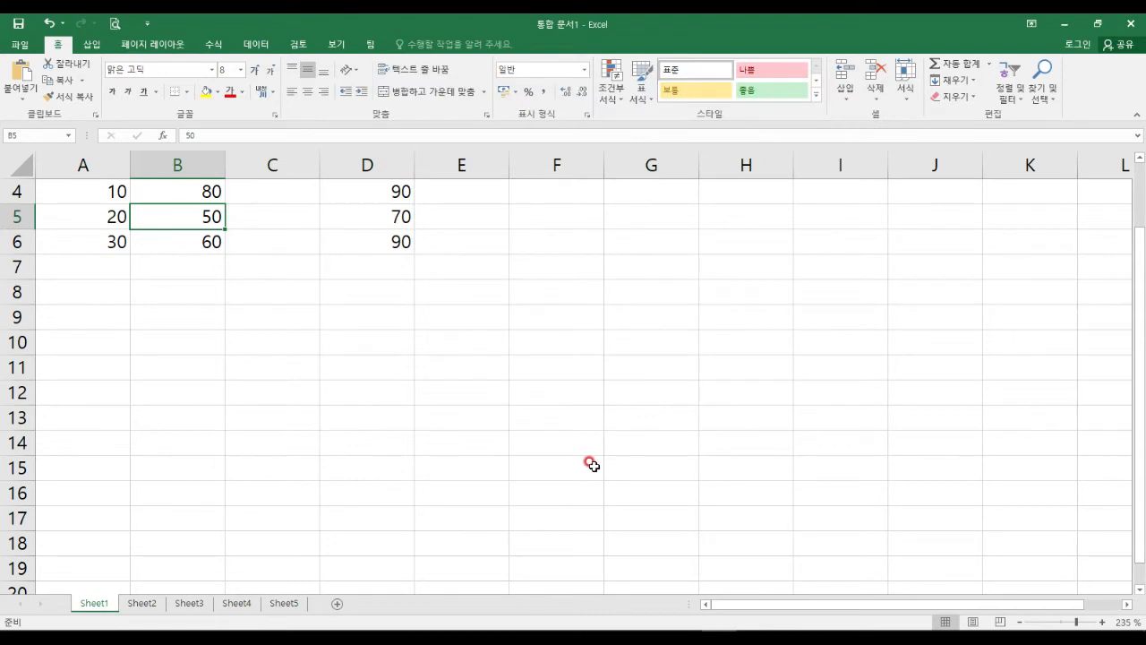
pyautogui.click(105, 213)
# Enter 90 in B5 and see D5 stay at 70 under manual calculation.
pyautogui.click(184, 218)
pyautogui.keyDown('ctrl'); pyautogui.scroll(3, 185, 219); pyautogui.keyUp('ctrl')
pyautogui.click(437, 315)
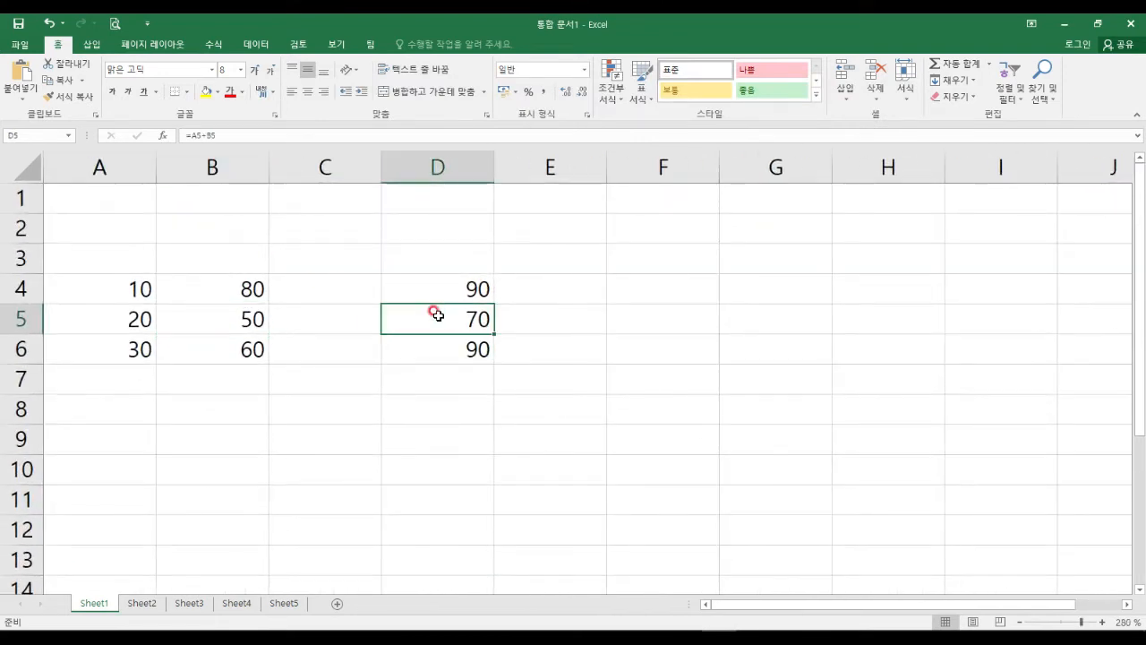
pyautogui.click(238, 309)
pyautogui.write('9')
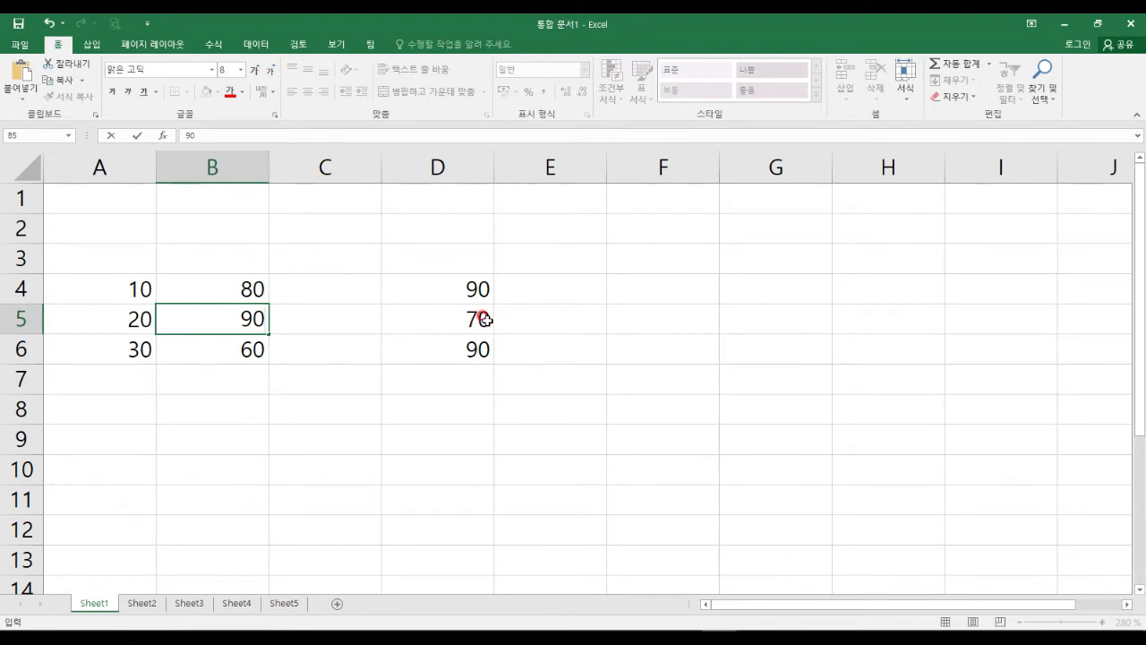
pyautogui.press('Return')
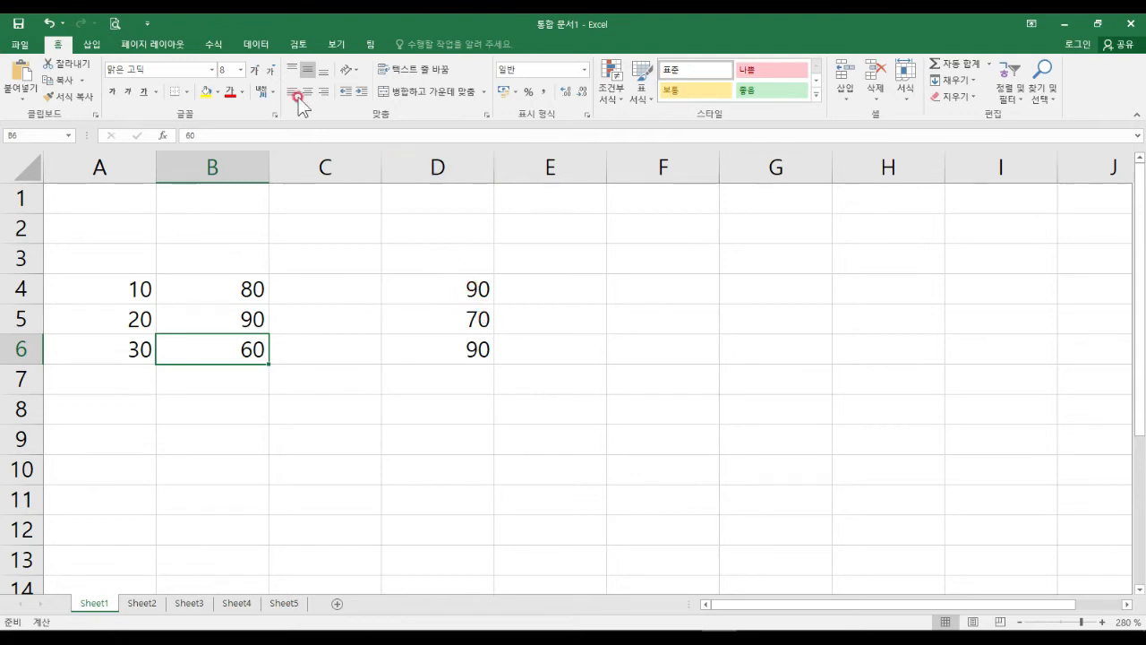
# Run Calculate Now from the Formulas tab so D5 updates from 70 to 110.
pyautogui.click(217, 54)
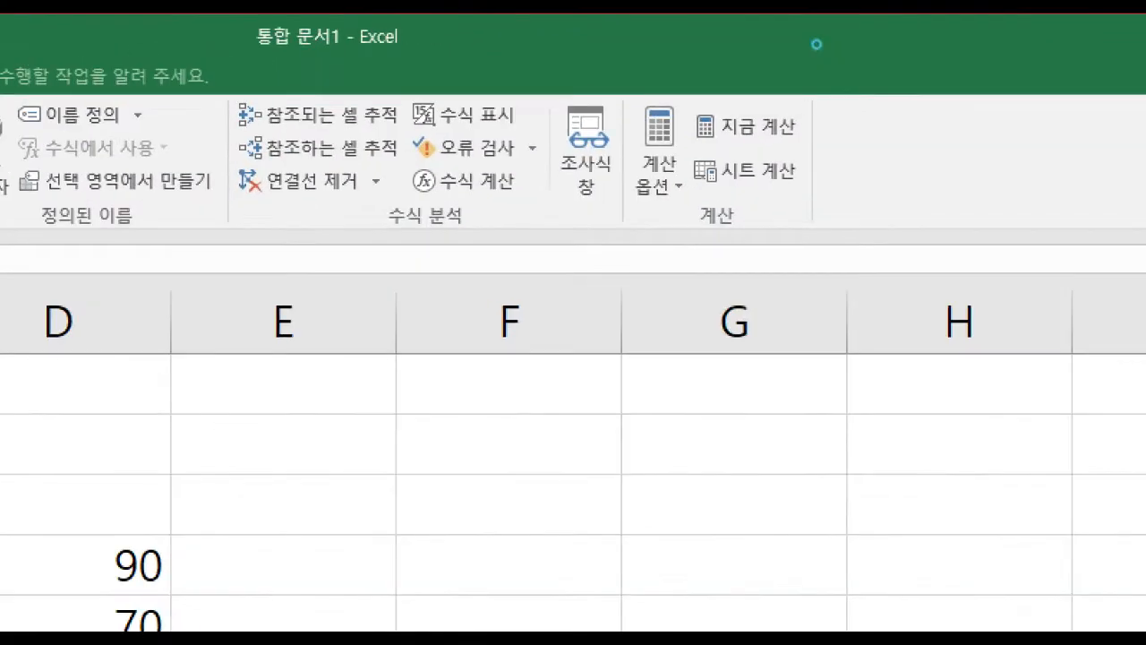
pyautogui.moveTo(678, 93)
pyautogui.mouseDown()
pyautogui.moveTo(709, 146)
pyautogui.moveTo(824, 165)
pyautogui.mouseUp()
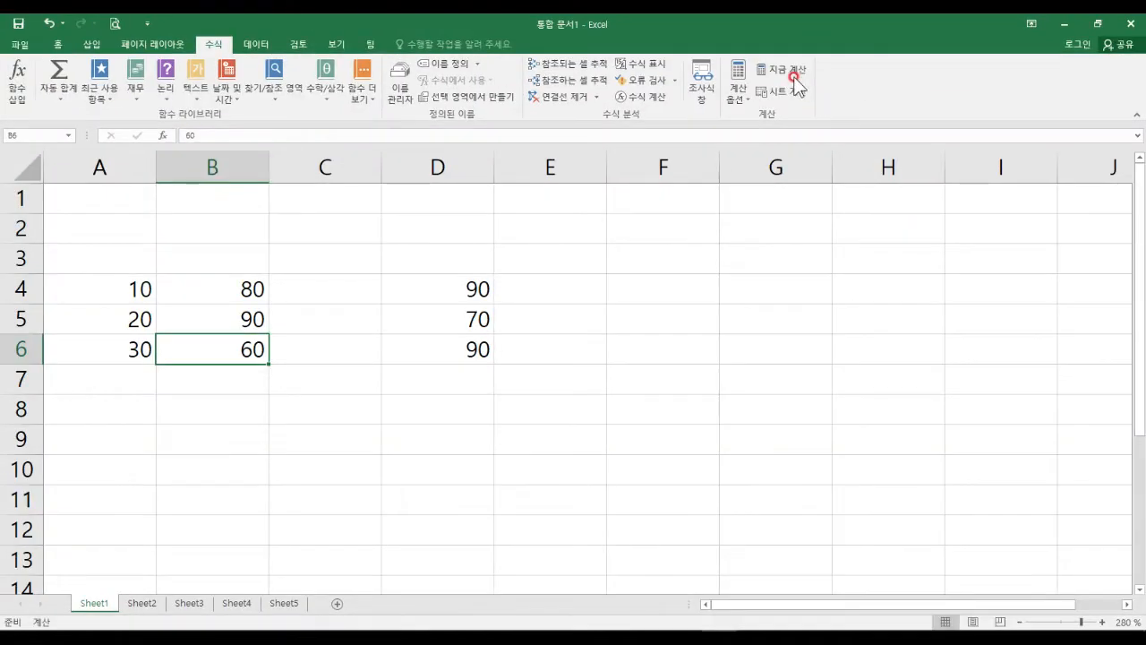
pyautogui.click(759, 125)
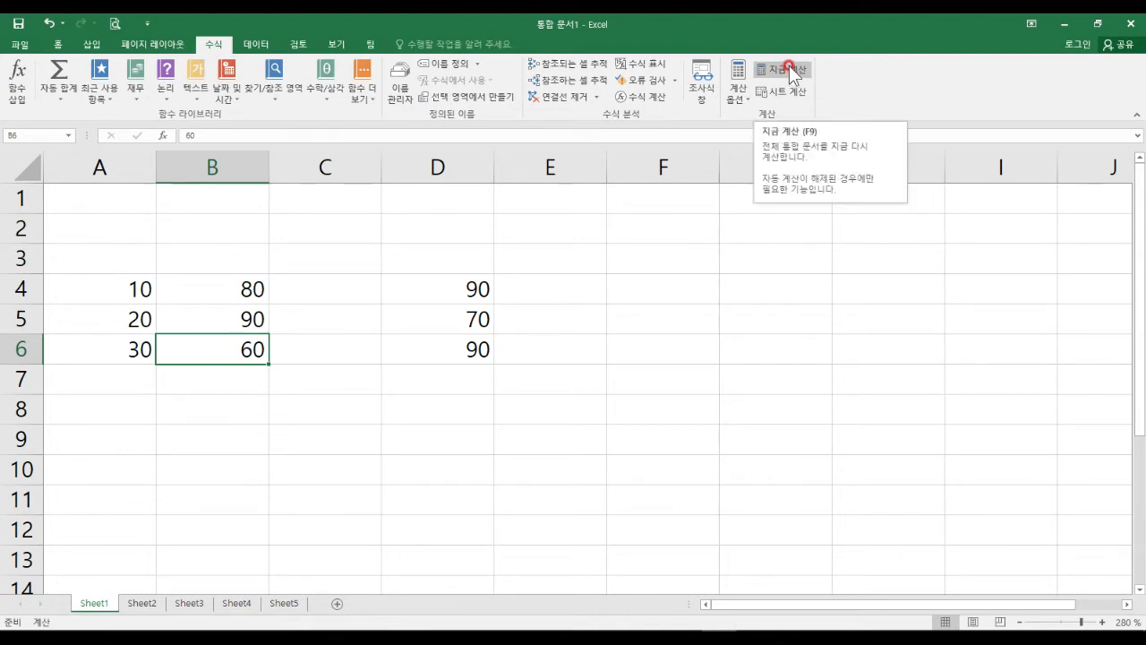
pyautogui.click(791, 75)
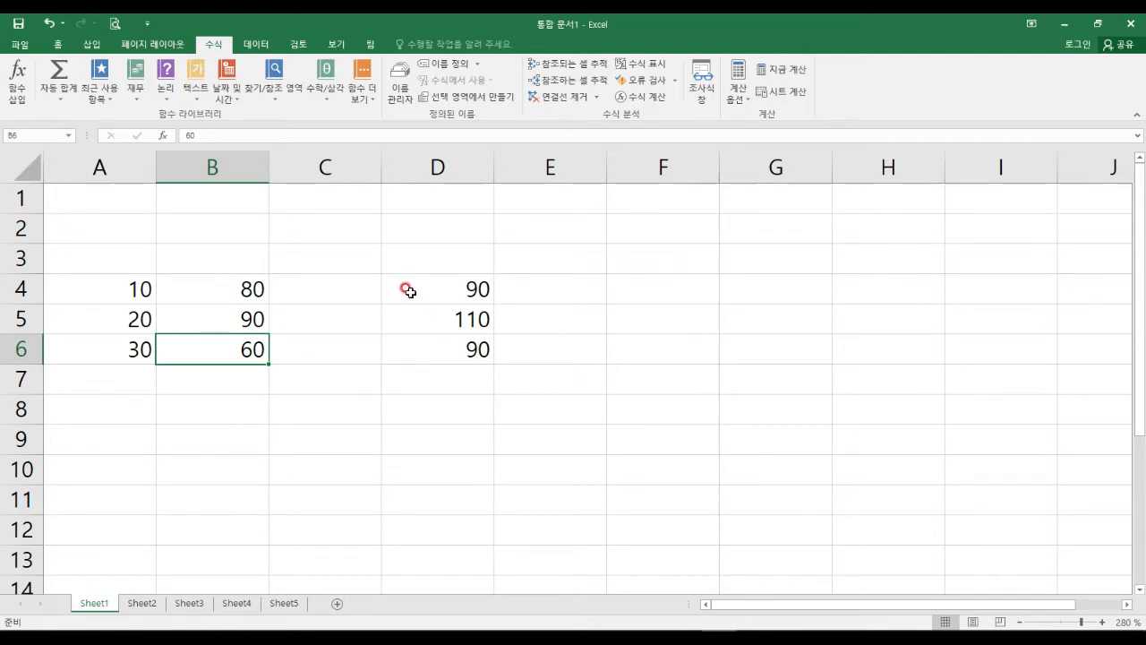
pyautogui.click(18, 45)
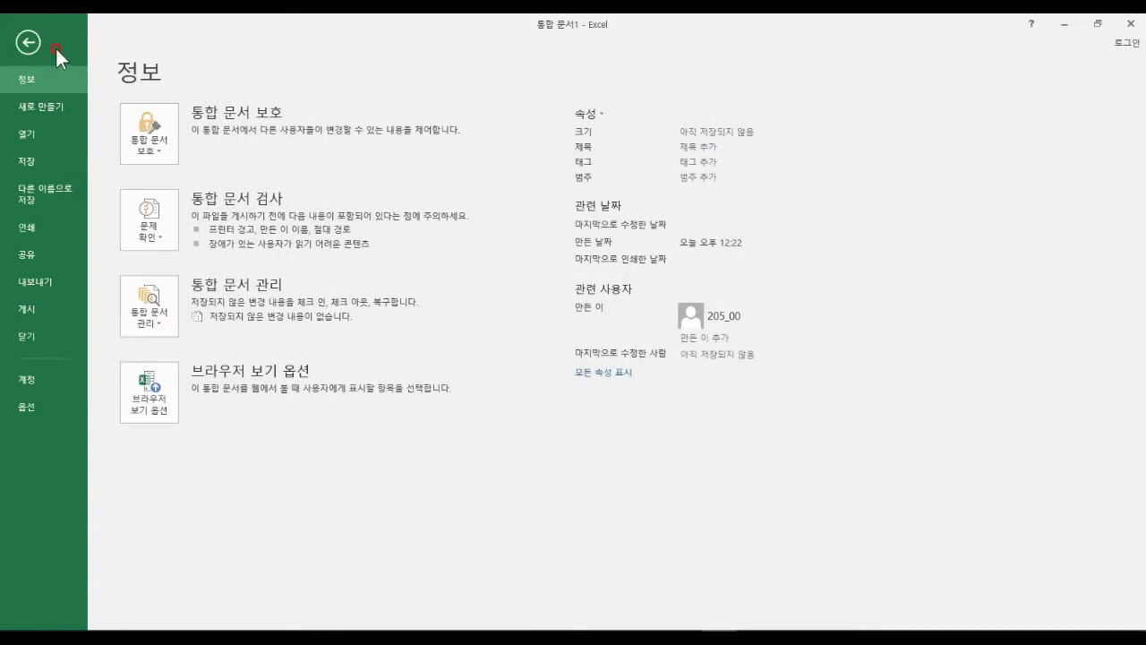
# Annotate the Formulas page calculation settings, then select Automatic workbook calculation.
pyautogui.click(49, 403)
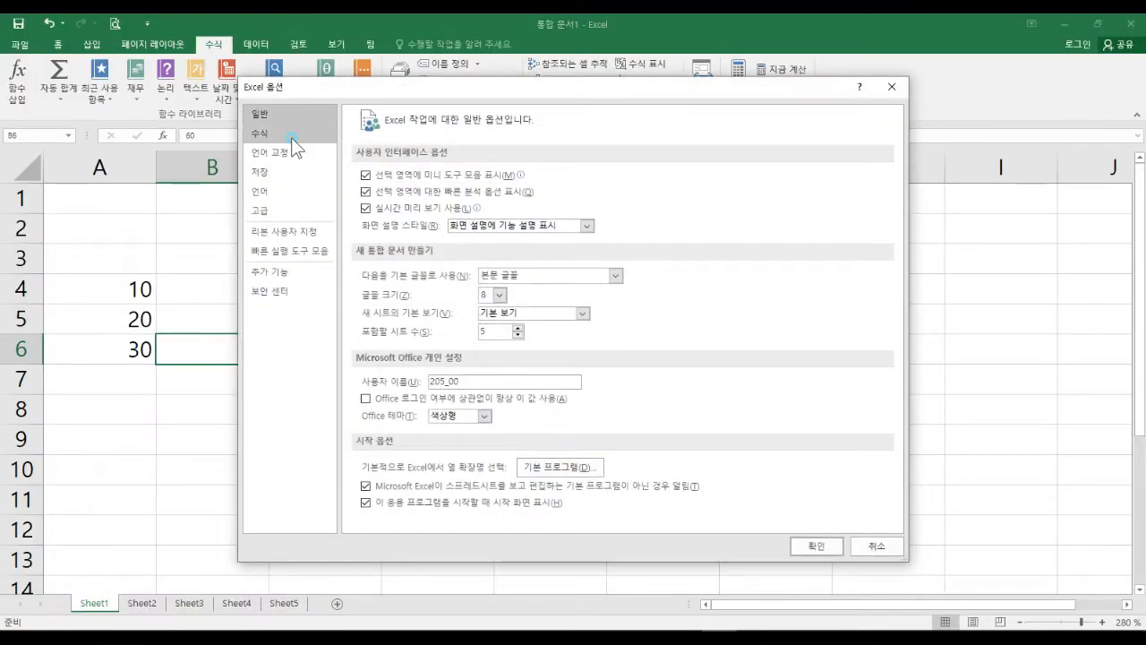
pyautogui.click(269, 132)
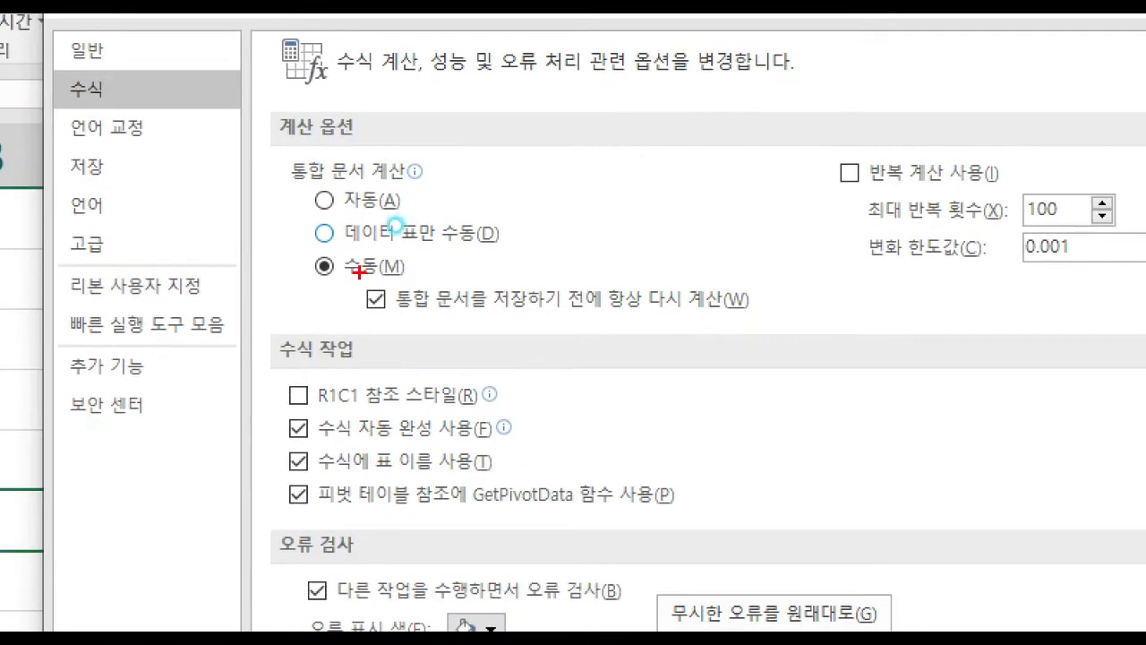
pyautogui.moveTo(296, 254); pyautogui.dragTo(433, 288)
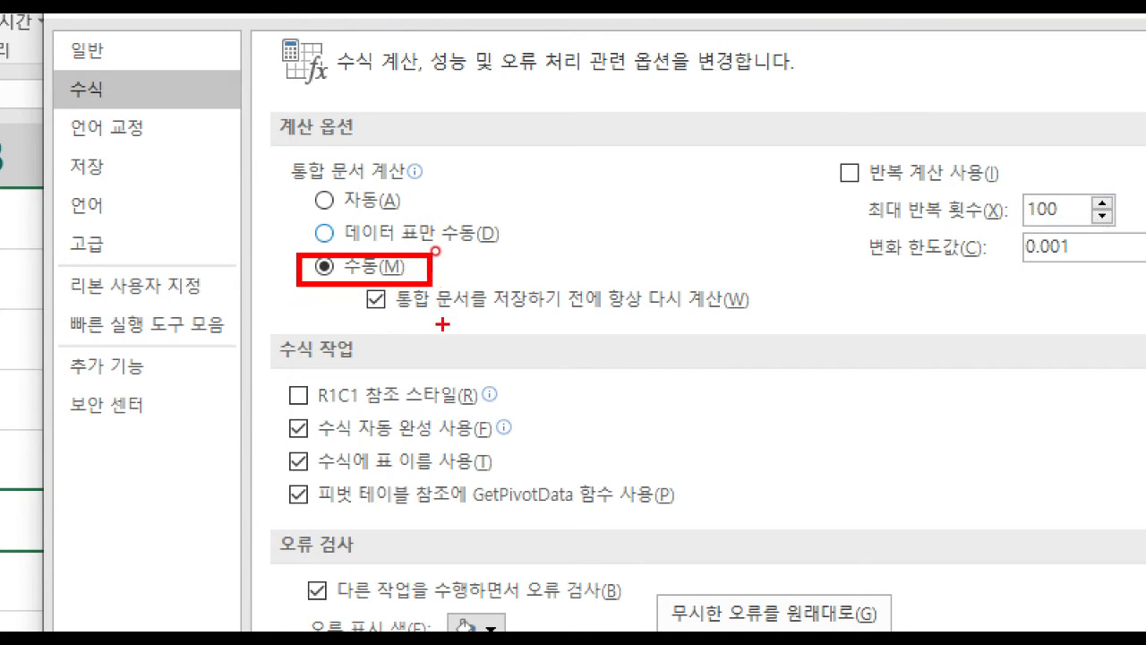
pyautogui.moveTo(413, 317); pyautogui.dragTo(571, 316)
pyautogui.moveTo(723, 324)
pyautogui.mouseDown()
pyautogui.moveTo(598, 301)
pyautogui.moveTo(707, 273)
pyautogui.moveTo(746, 319)
pyautogui.moveTo(723, 333)
pyautogui.mouseUp()
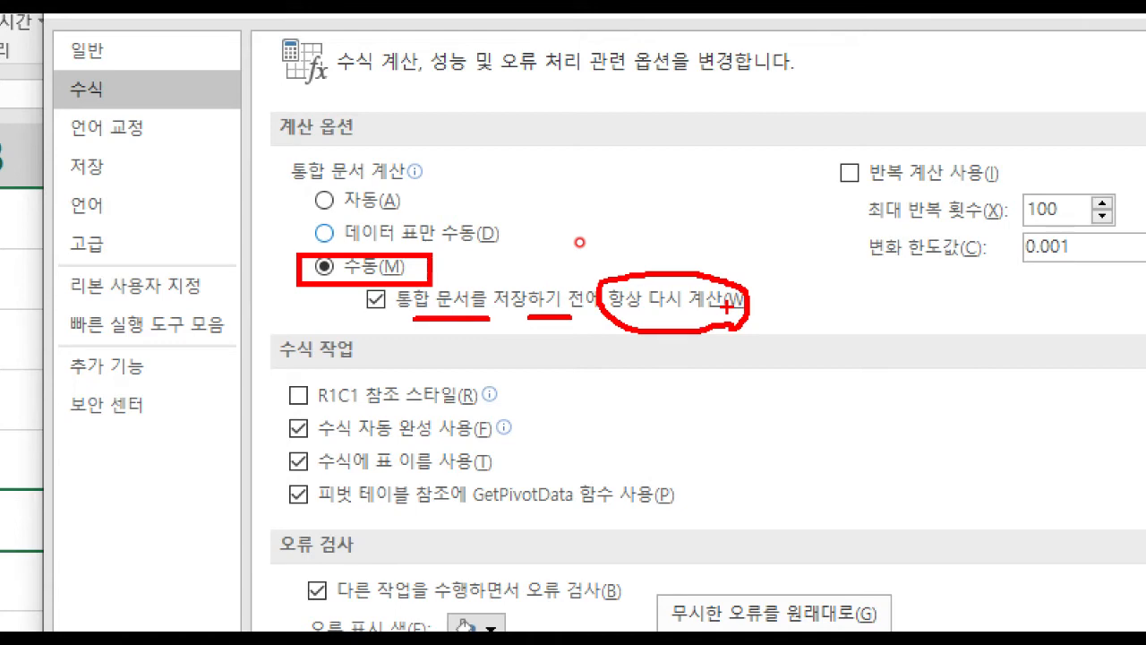
pyautogui.moveTo(410, 294)
pyautogui.mouseDown()
pyautogui.moveTo(404, 310)
pyautogui.moveTo(363, 323)
pyautogui.moveTo(374, 289)
pyautogui.mouseUp()
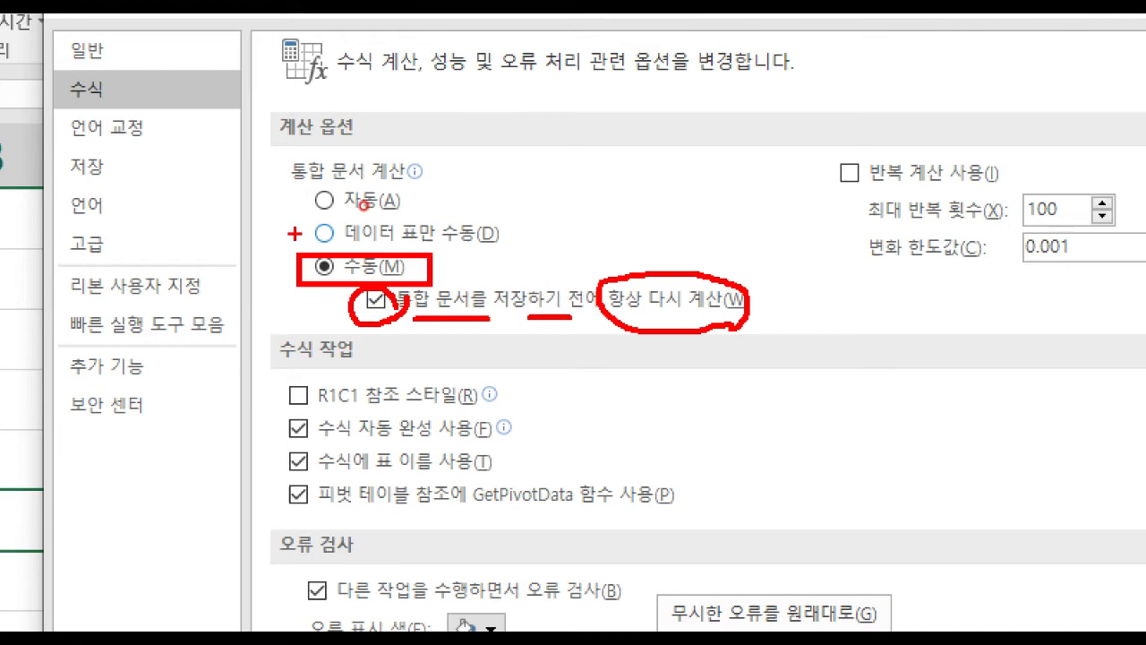
pyautogui.press('e')
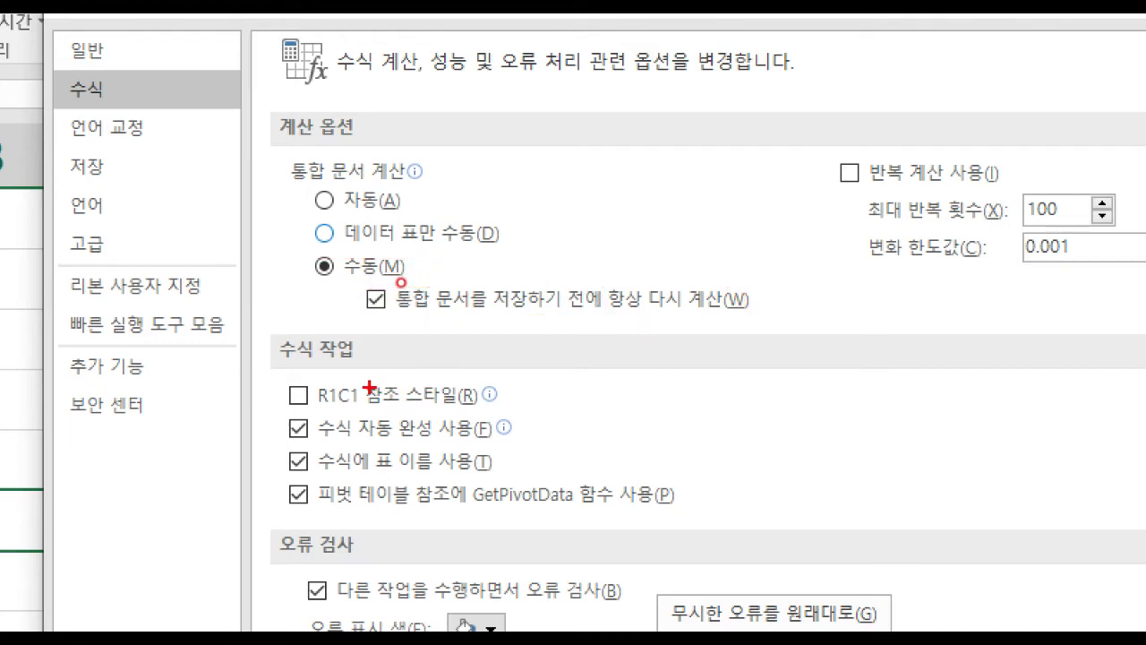
pyautogui.moveTo(355, 285)
pyautogui.mouseDown()
pyautogui.moveTo(580, 324)
pyautogui.moveTo(766, 321)
pyautogui.mouseUp()
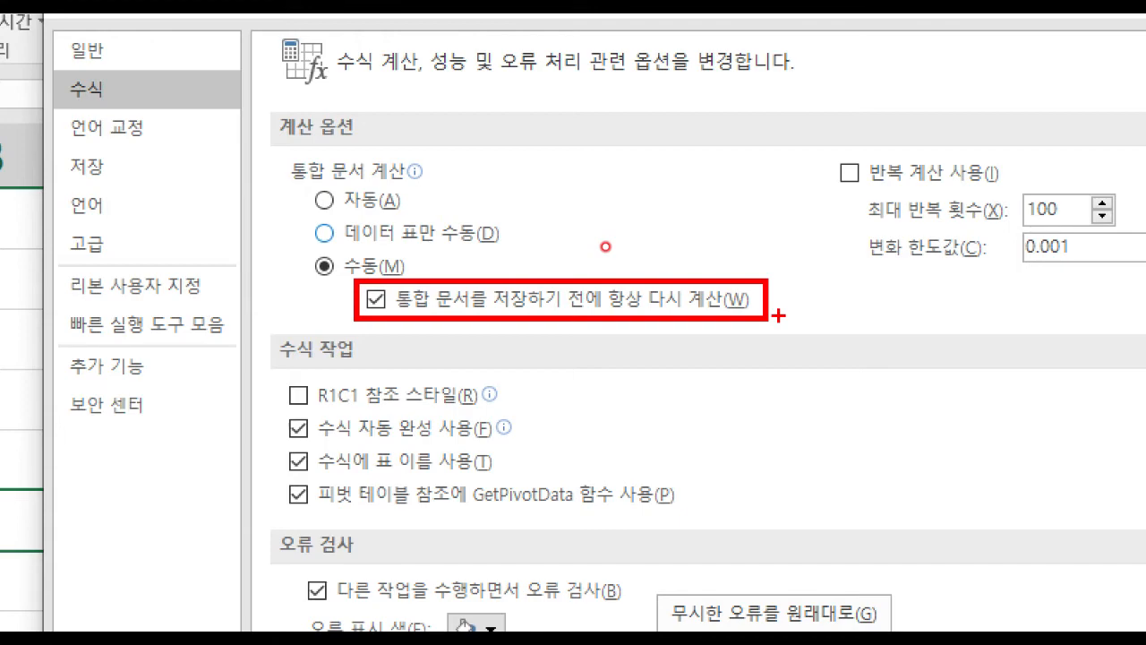
pyautogui.press('Escape')
pyautogui.click(324, 200)
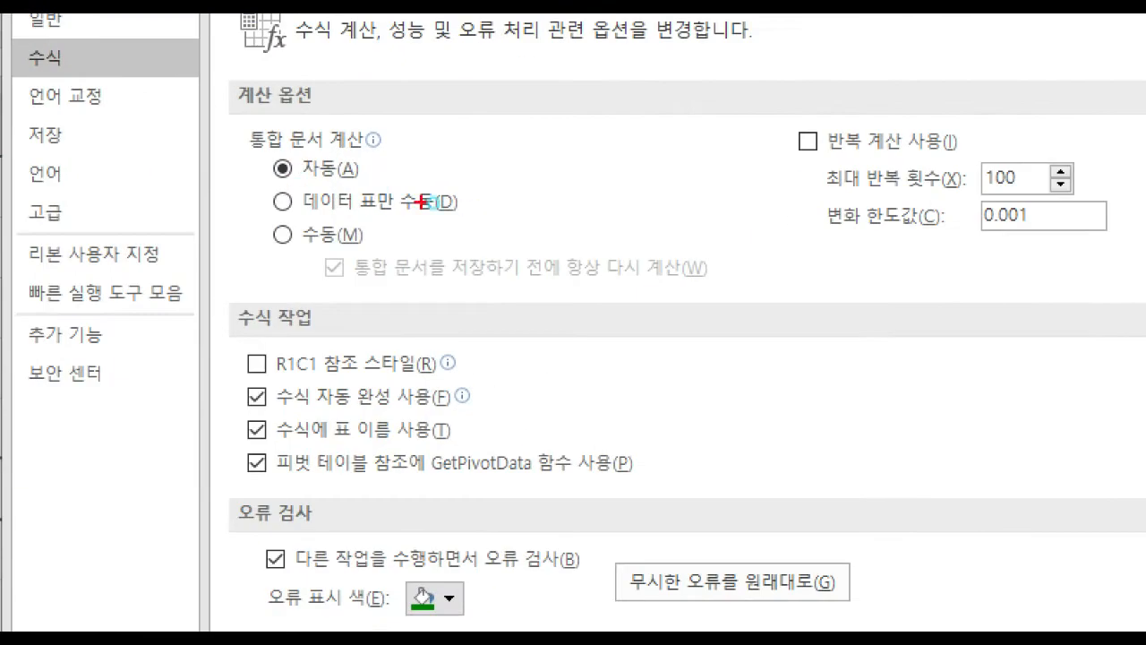
pyautogui.moveTo(357, 175)
pyautogui.mouseDown()
pyautogui.moveTo(373, 201)
pyautogui.moveTo(429, 200)
pyautogui.moveTo(531, 251)
pyautogui.moveTo(601, 247)
pyautogui.mouseUp()
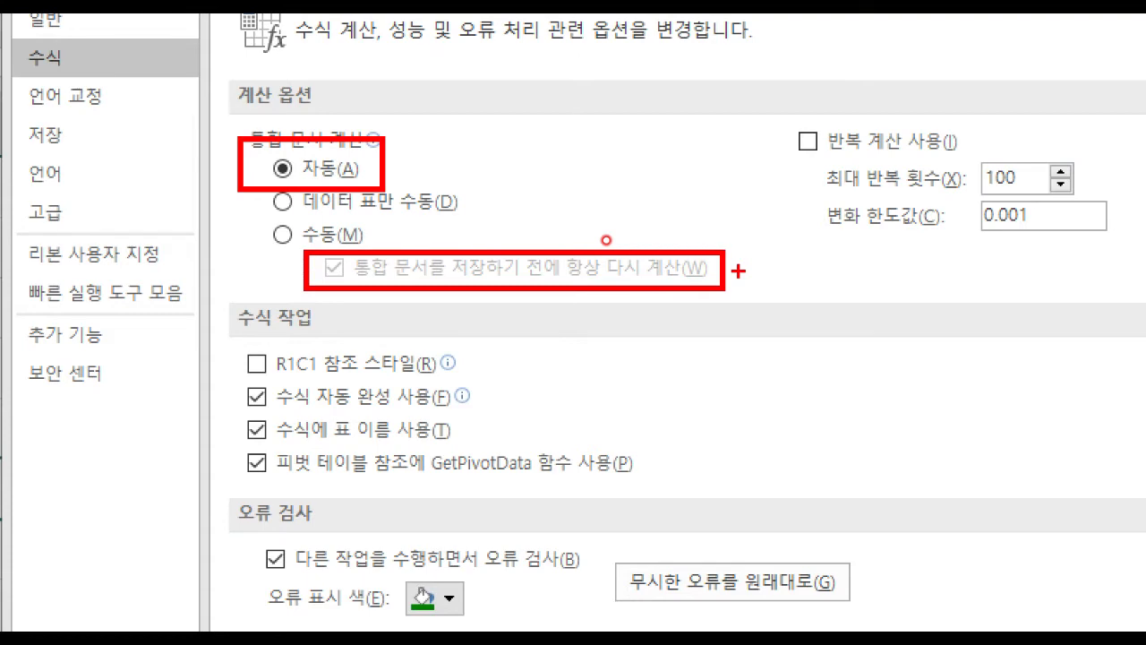
pyautogui.press('e')
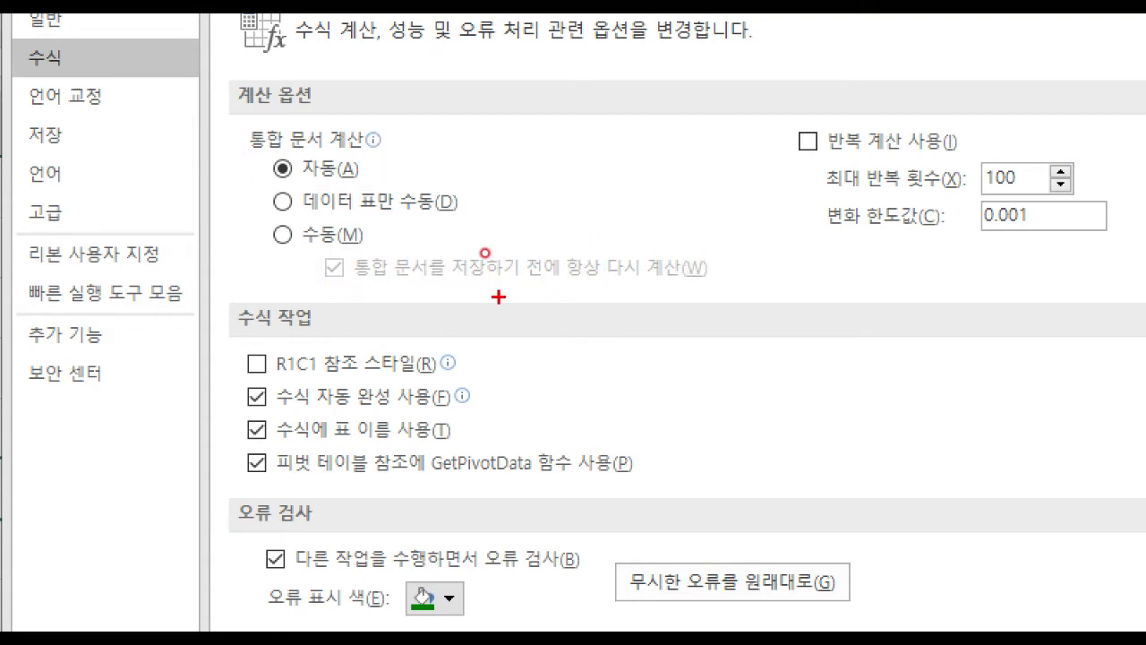
pyautogui.moveTo(361, 282); pyautogui.dragTo(708, 281)
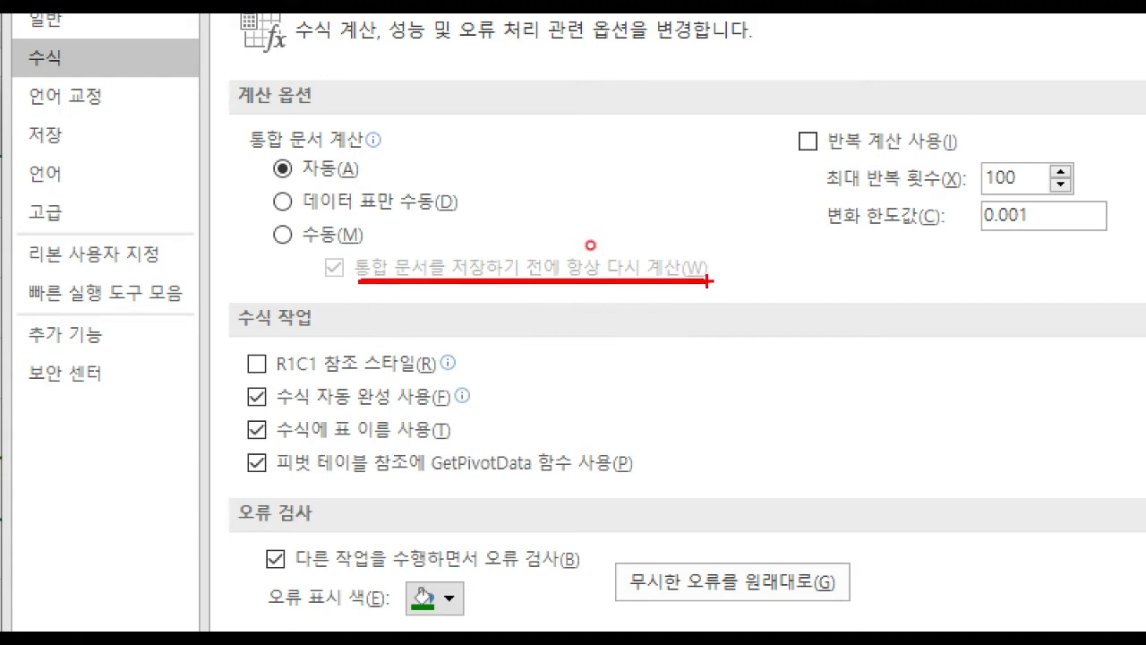
pyautogui.moveTo(261, 216); pyautogui.dragTo(309, 206)
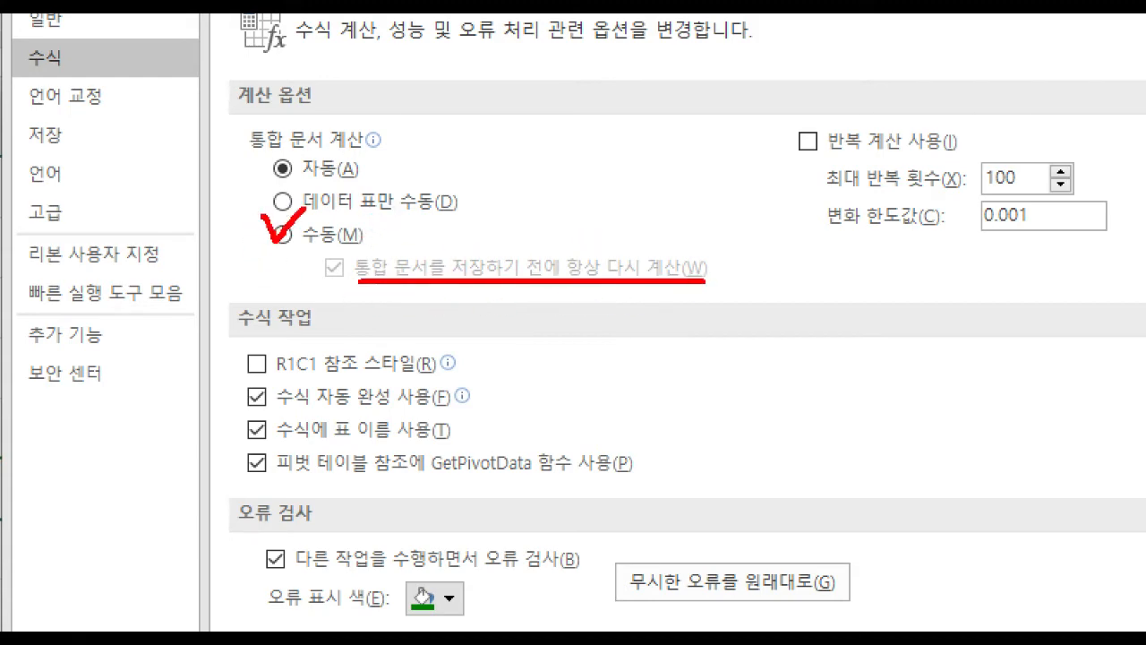
pyautogui.moveTo(358, 235)
pyautogui.mouseDown()
pyautogui.moveTo(358, 288)
pyautogui.moveTo(376, 280)
pyautogui.mouseUp()
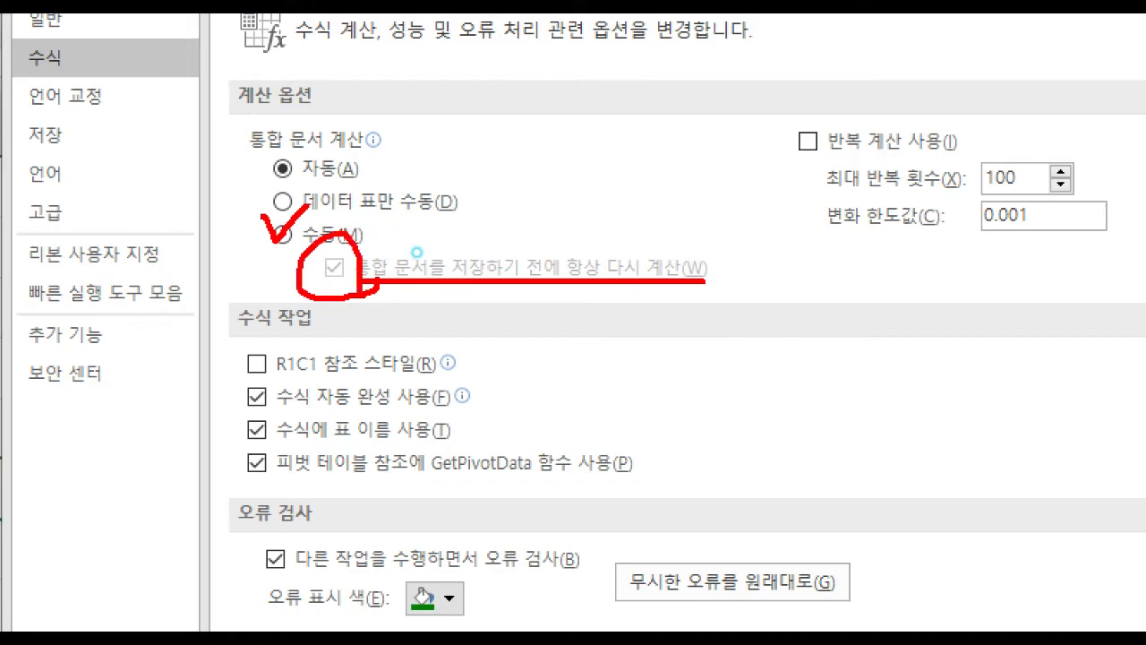
pyautogui.press('Escape')
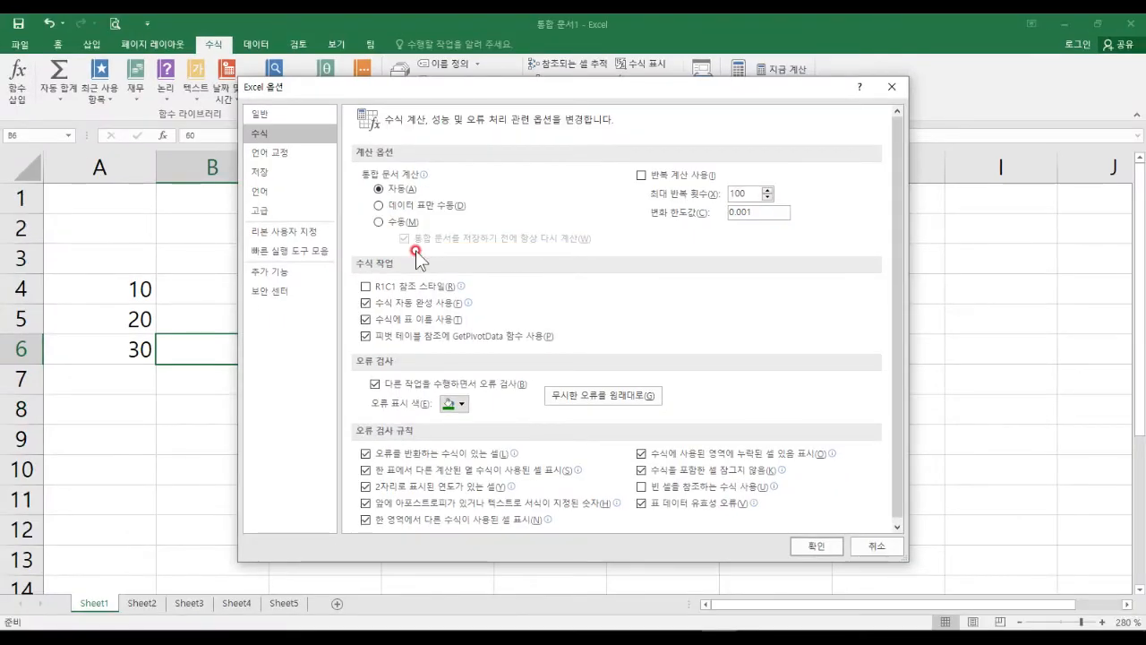
pyautogui.hotkey('ctrl', '1')
pyautogui.click(704, 155)
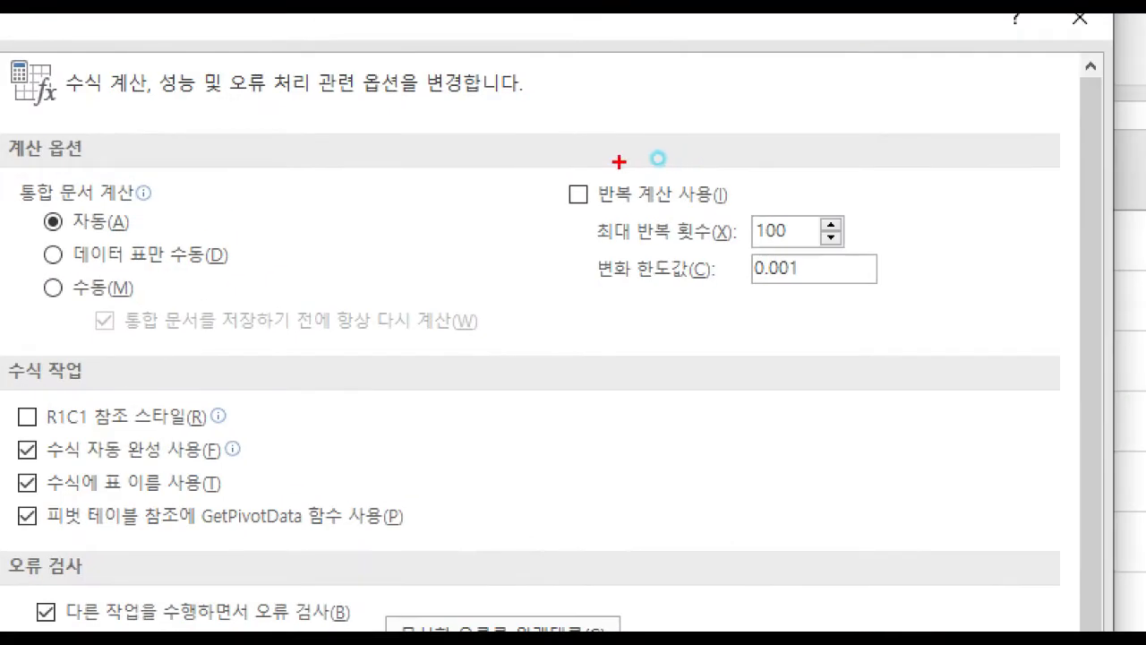
pyautogui.moveTo(549, 153)
pyautogui.mouseDown()
pyautogui.moveTo(845, 323)
pyautogui.moveTo(910, 319)
pyautogui.moveTo(912, 308)
pyautogui.mouseUp()
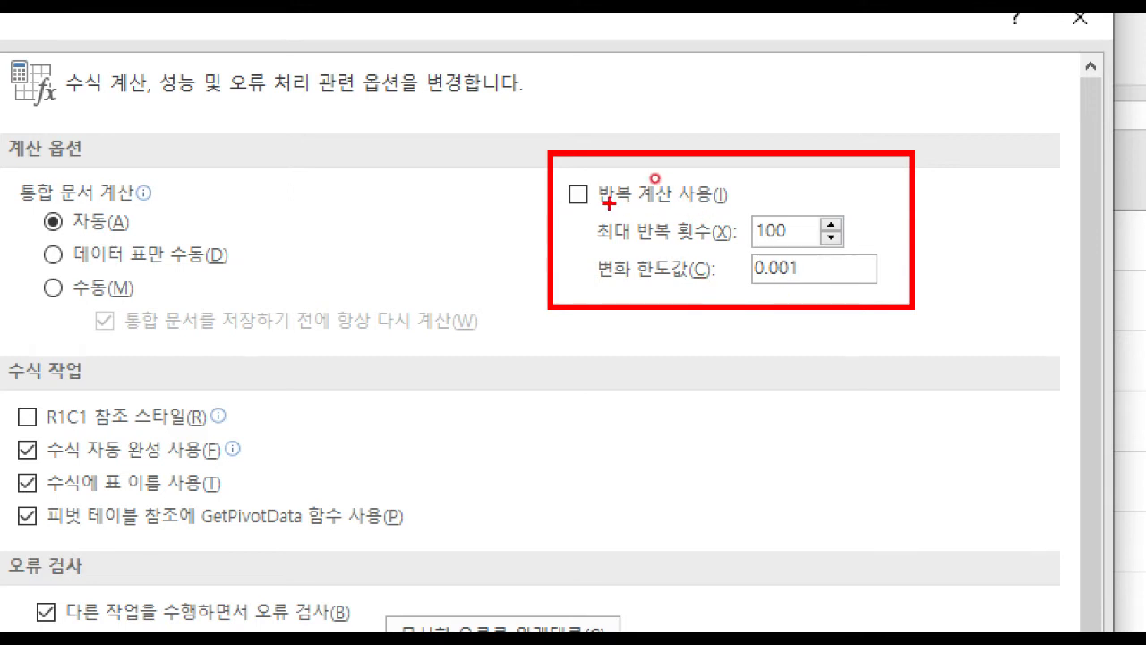
pyautogui.moveTo(573, 182)
pyautogui.mouseDown()
pyautogui.moveTo(578, 192)
pyautogui.moveTo(614, 168)
pyautogui.mouseUp()
pyautogui.moveTo(797, 238)
pyautogui.mouseDown()
pyautogui.moveTo(743, 225)
pyautogui.moveTo(793, 219)
pyautogui.moveTo(795, 236)
pyautogui.mouseUp()
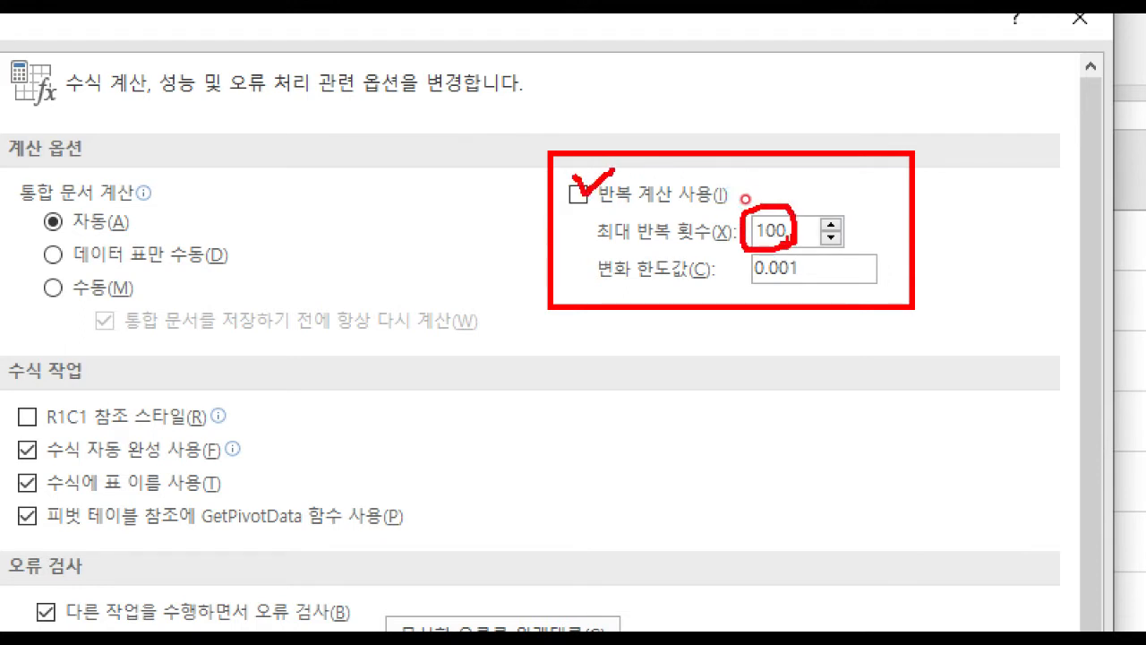
pyautogui.press('Escape')
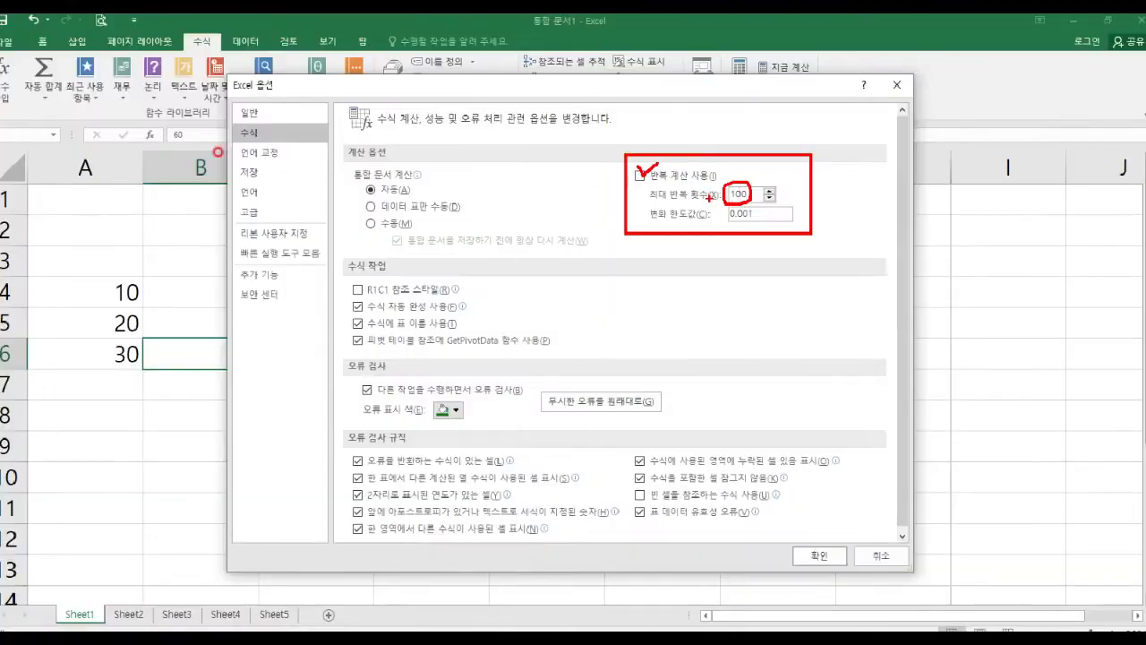
pyautogui.hotkey('ctrl', '1')
pyautogui.click(281, 143)
pyautogui.moveTo(251, 113)
pyautogui.mouseDown()
pyautogui.moveTo(183, 152)
pyautogui.moveTo(293, 143)
pyautogui.mouseUp()
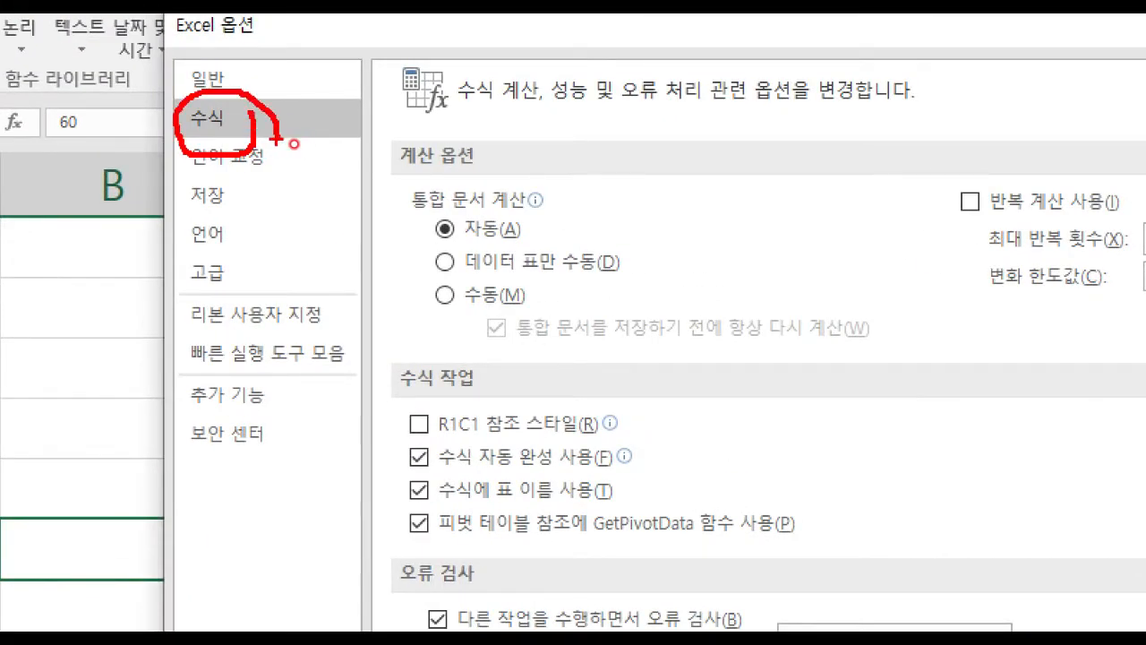
# Show the Save category with AutoRecover every 10 minutes and annotate it.
pyautogui.press('Escape')
pyautogui.click(251, 193)
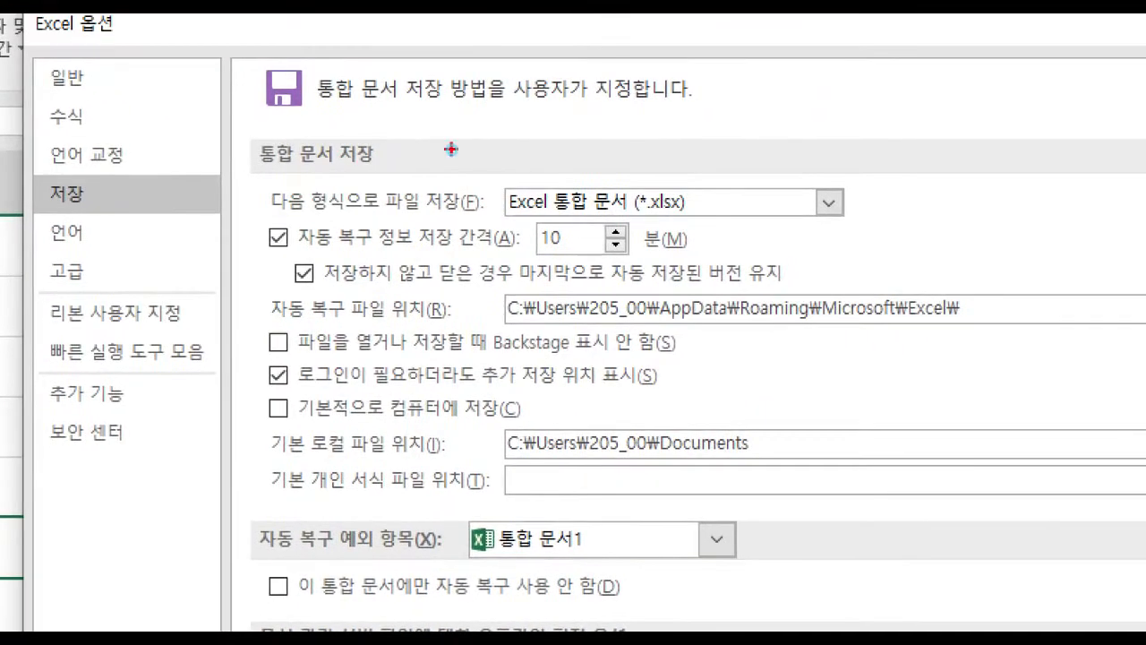
pyautogui.moveTo(32, 167); pyautogui.dragTo(139, 231)
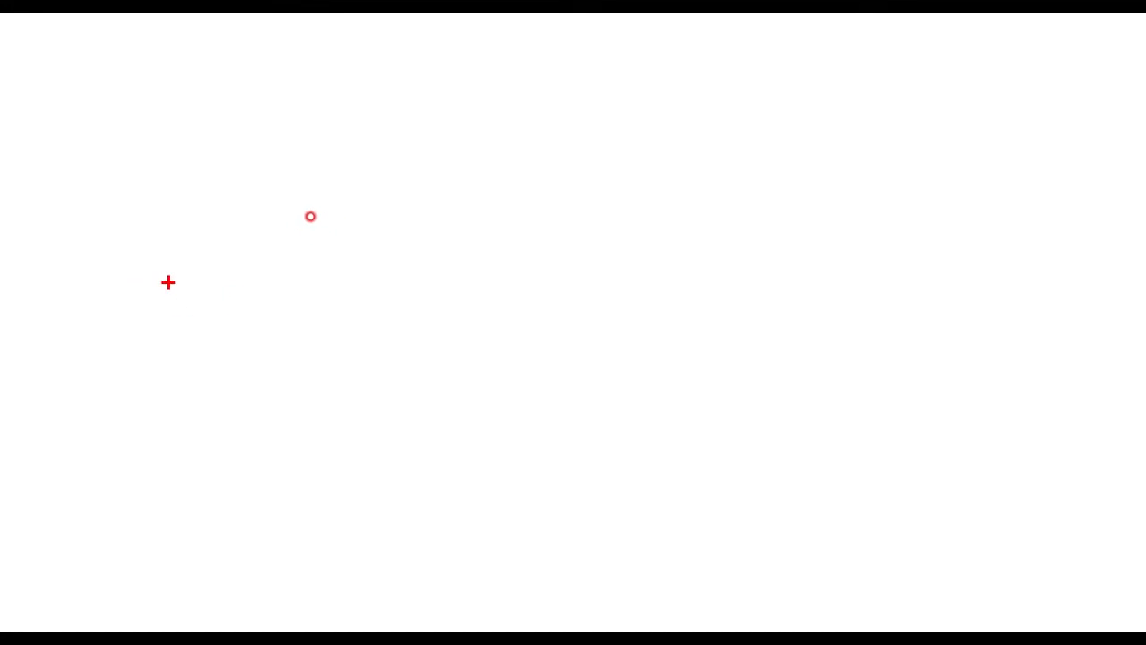
pyautogui.moveTo(288, 265)
pyautogui.mouseDown()
pyautogui.moveTo(275, 257)
pyautogui.moveTo(305, 298)
pyautogui.mouseUp()
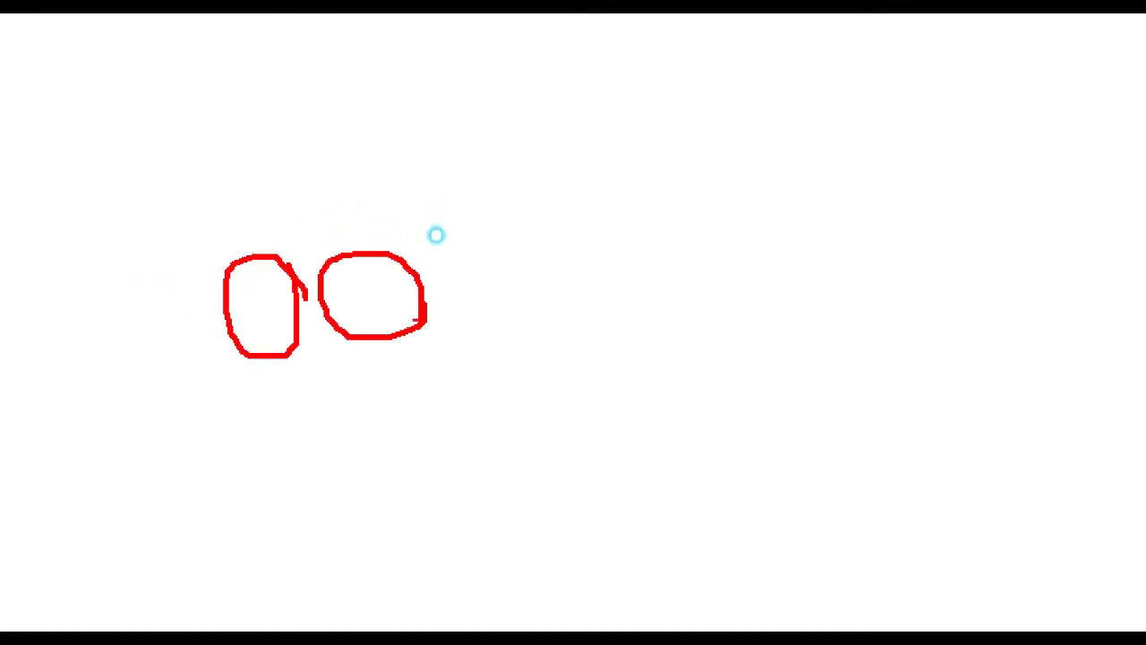
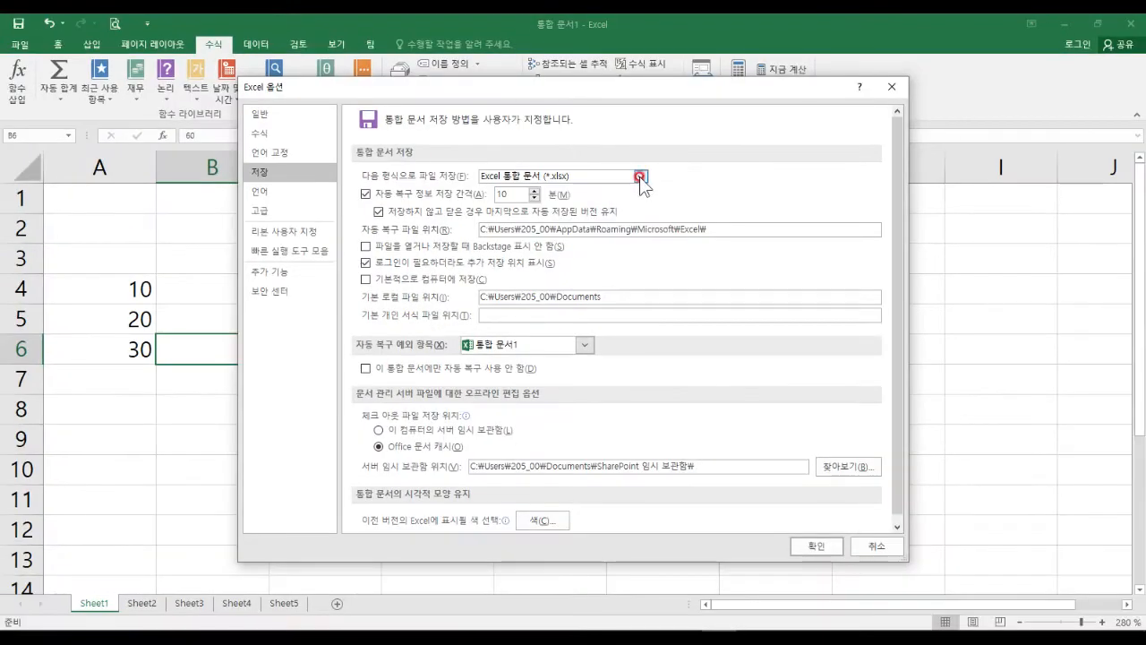
# Review the default save formats, underlining .xlsm and Excel 5.0/95 .xls, and leave .xlsx selected.
pyautogui.click(807, 188)
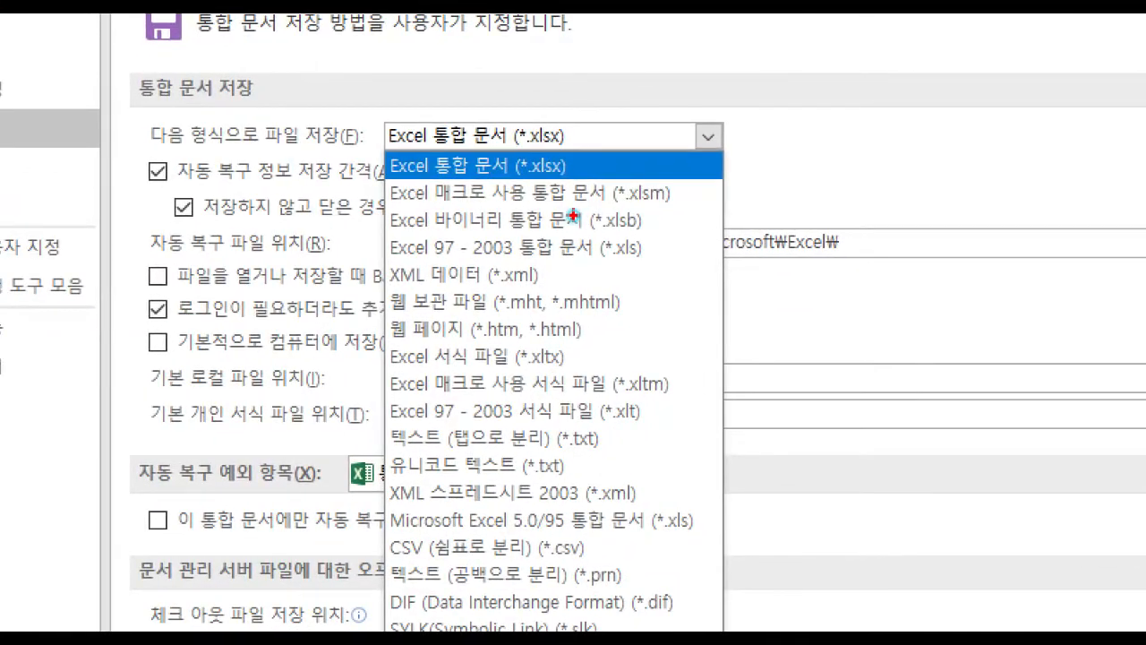
pyautogui.moveTo(391, 209); pyautogui.dragTo(678, 205)
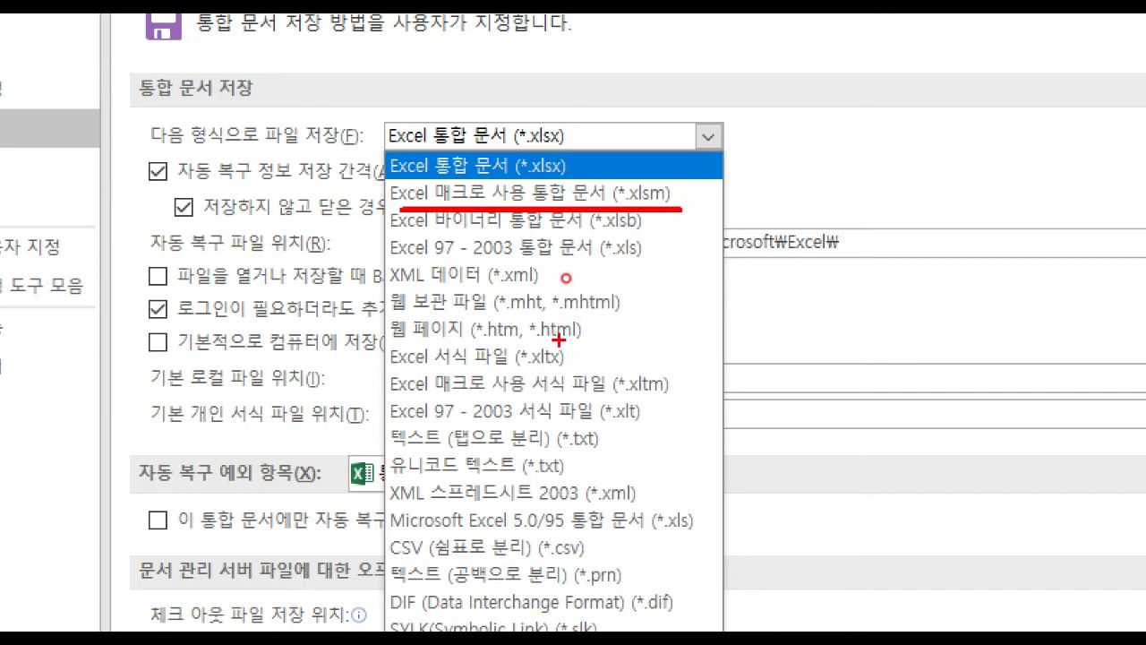
pyautogui.moveTo(407, 527); pyautogui.dragTo(694, 524)
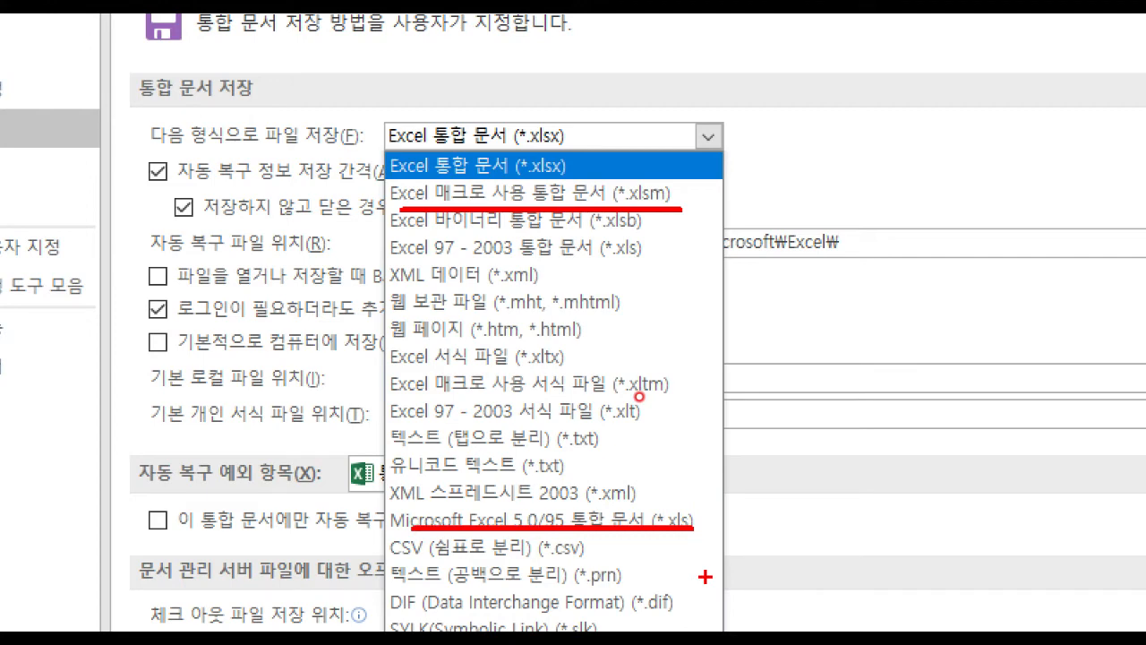
pyautogui.press('Escape')
pyautogui.hotkey('ctrl', '1')
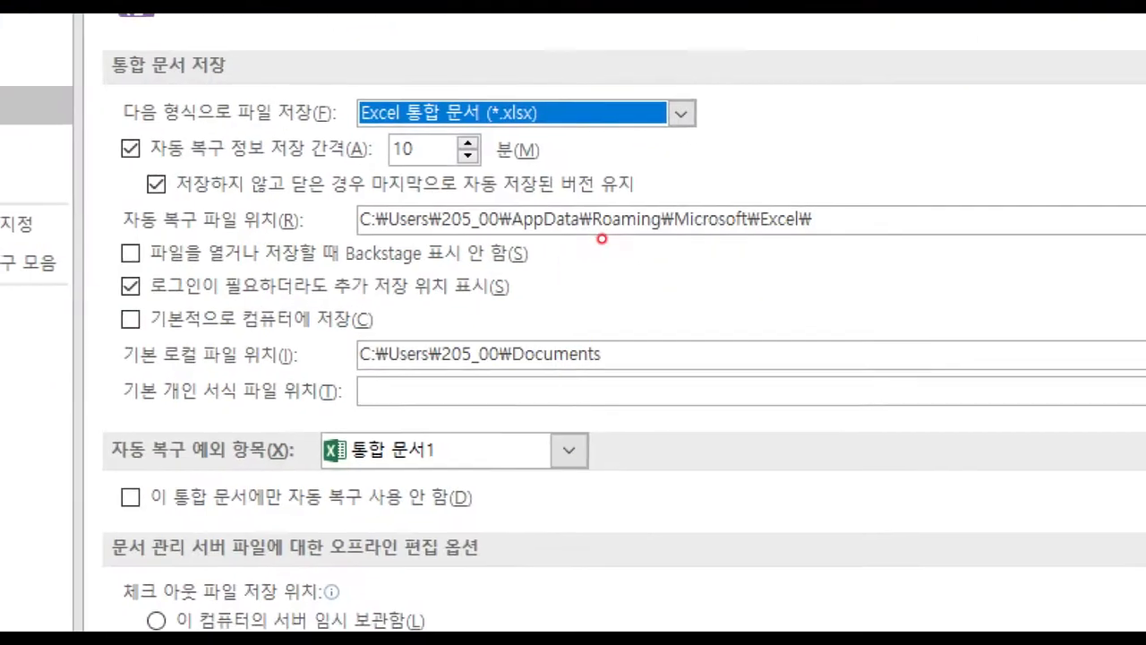
pyautogui.click(597, 211)
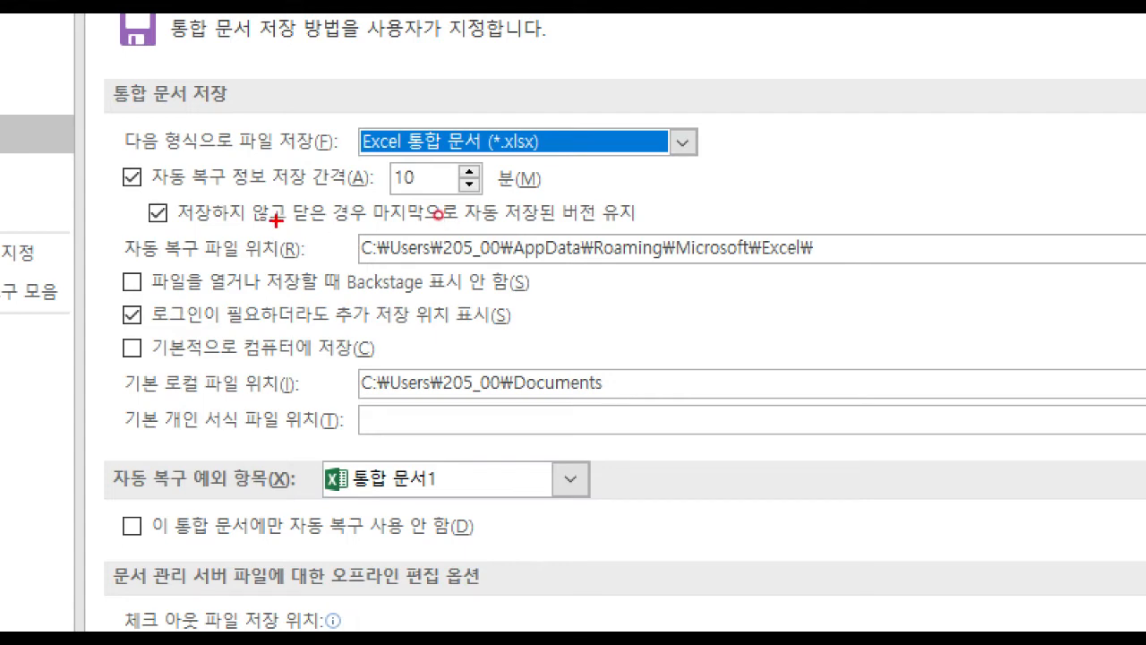
pyautogui.moveTo(389, 155); pyautogui.dragTo(499, 214)
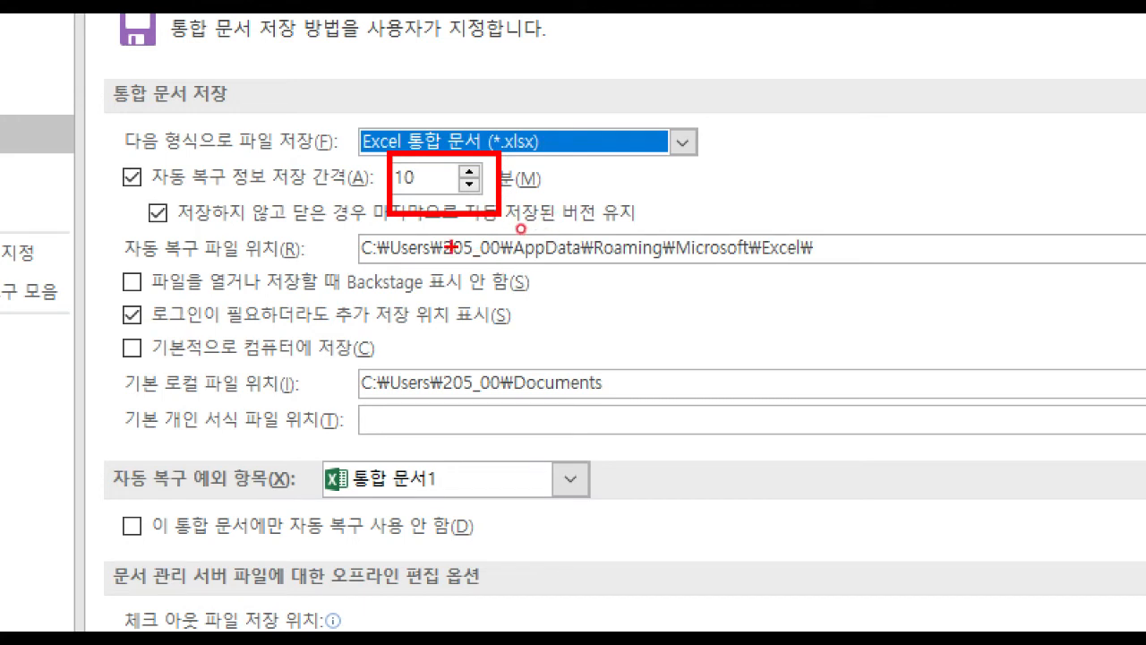
pyautogui.moveTo(349, 220)
pyautogui.mouseDown()
pyautogui.moveTo(775, 293)
pyautogui.moveTo(830, 283)
pyautogui.mouseUp()
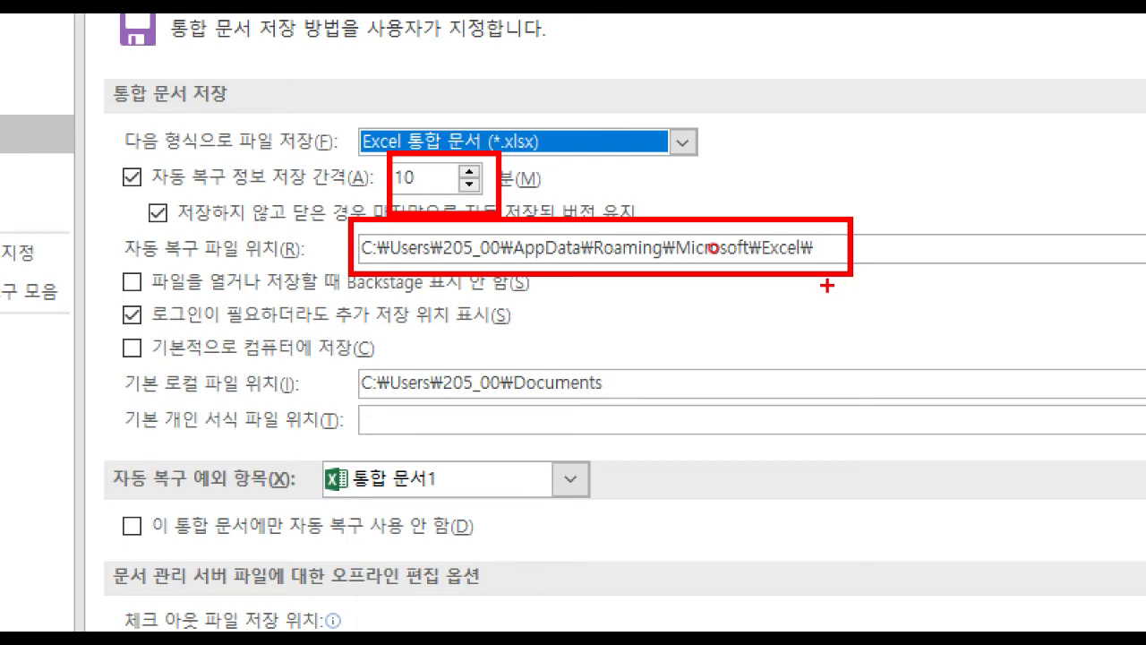
pyautogui.moveTo(344, 220)
pyautogui.mouseDown()
pyautogui.moveTo(477, 287)
pyautogui.moveTo(902, 291)
pyautogui.moveTo(855, 286)
pyautogui.mouseUp()
pyautogui.moveTo(799, 242); pyautogui.dragTo(813, 240)
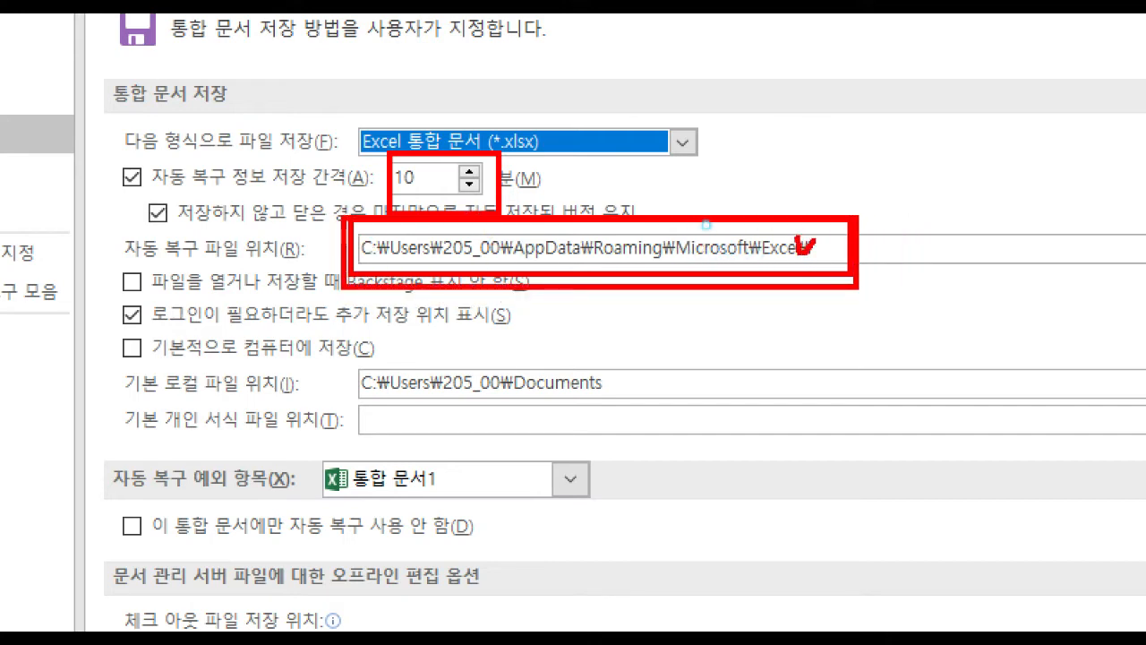
pyautogui.moveTo(520, 174); pyautogui.dragTo(556, 175)
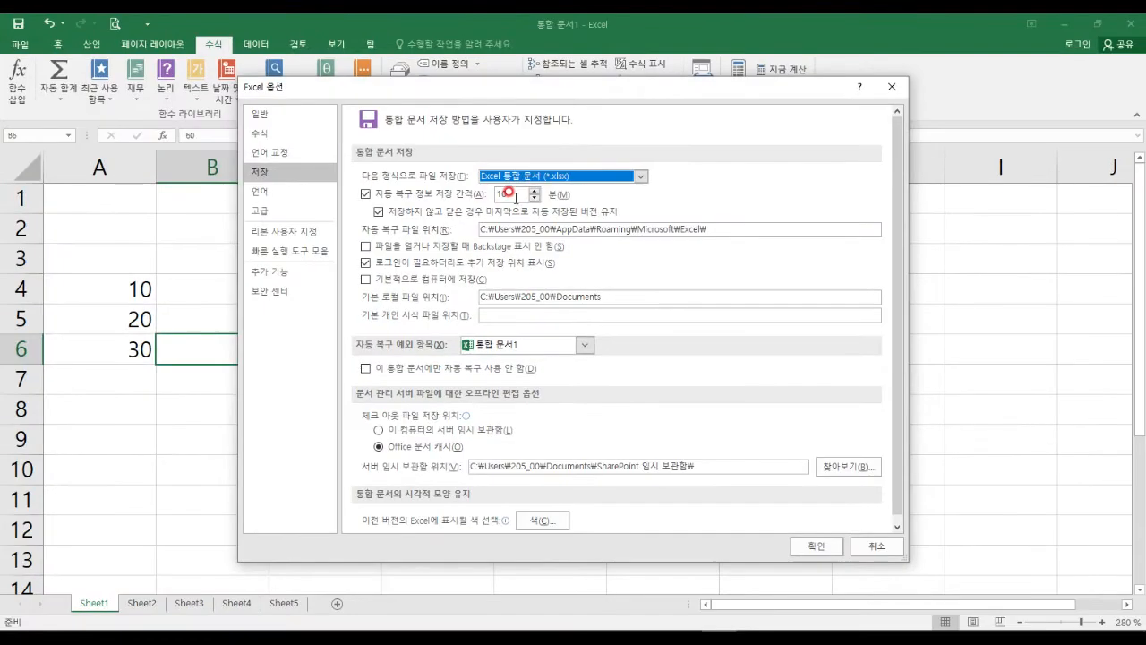
# Change the AutoRecover interval from 10 to 5 minutes and confirm.
pyautogui.moveTo(551, 191); pyautogui.dragTo(489, 182)
pyautogui.write('5')
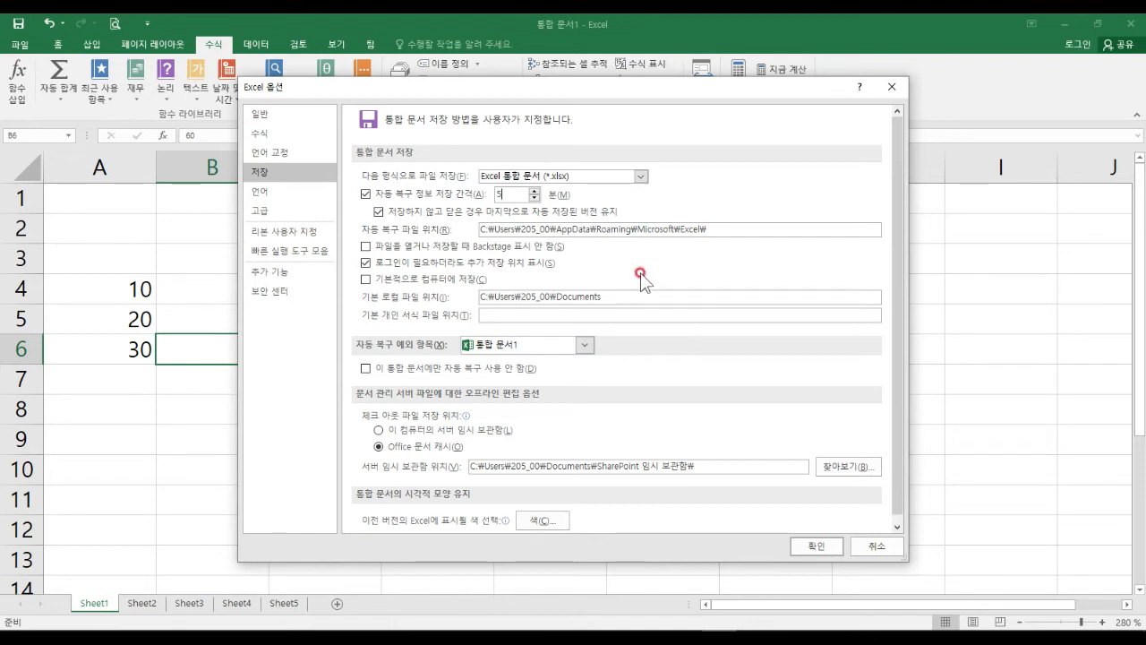
pyautogui.click(815, 547)
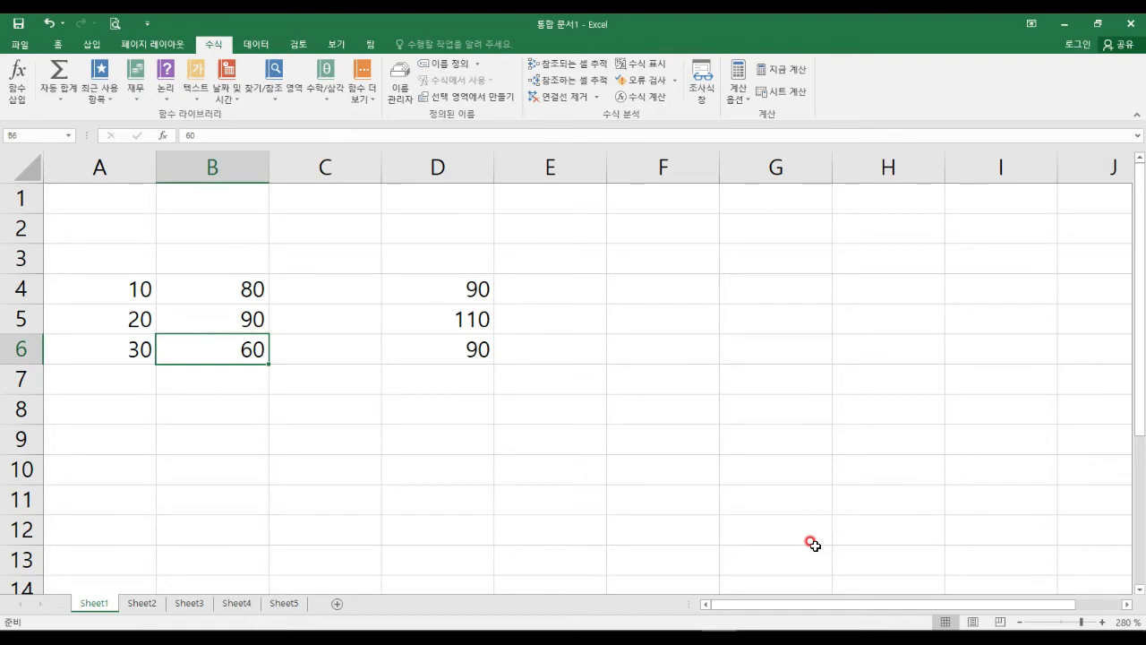
# Reopen Excel Options to look at the Advanced page, then close it back to the worksheet.
pyautogui.click(777, 473)
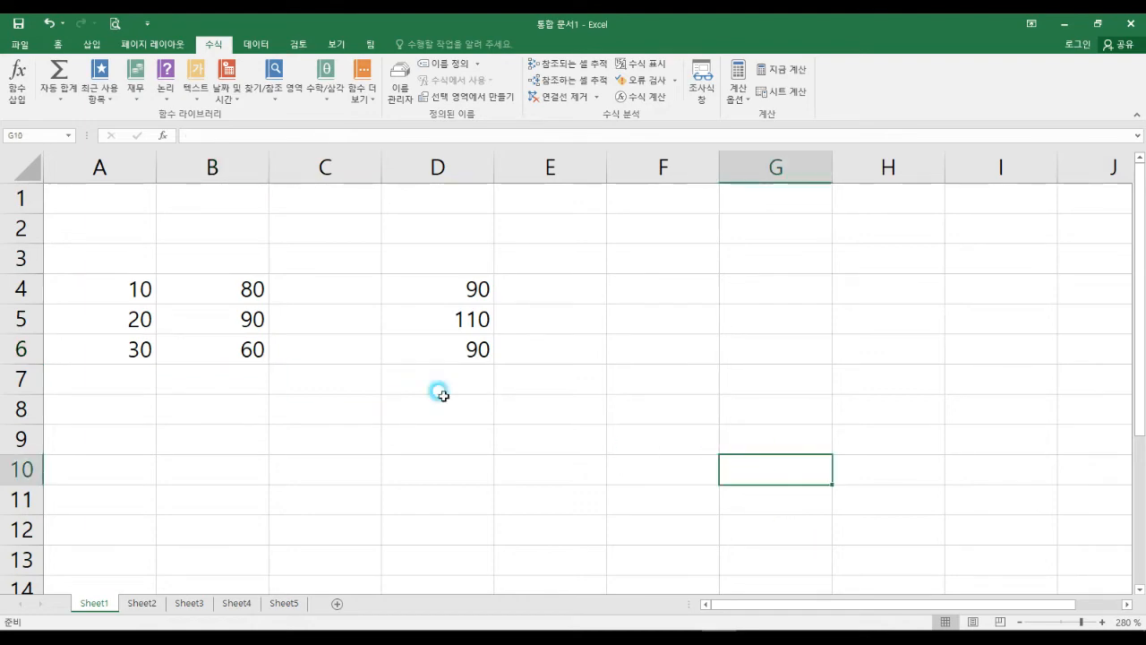
pyautogui.click(22, 45)
pyautogui.click(28, 406)
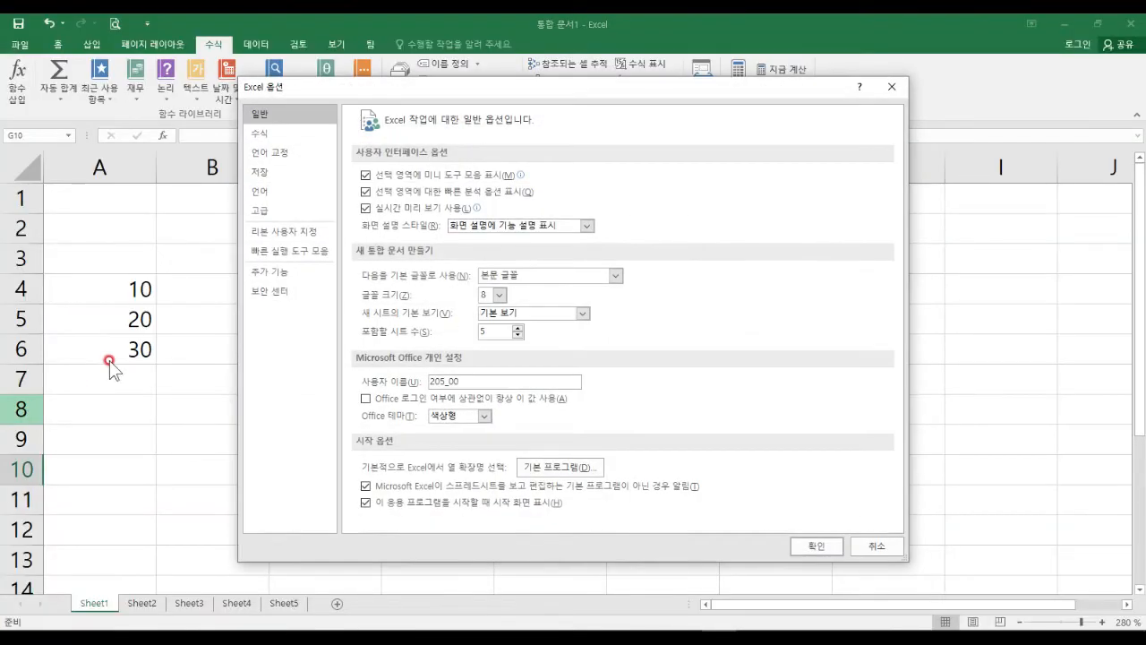
pyautogui.click(283, 210)
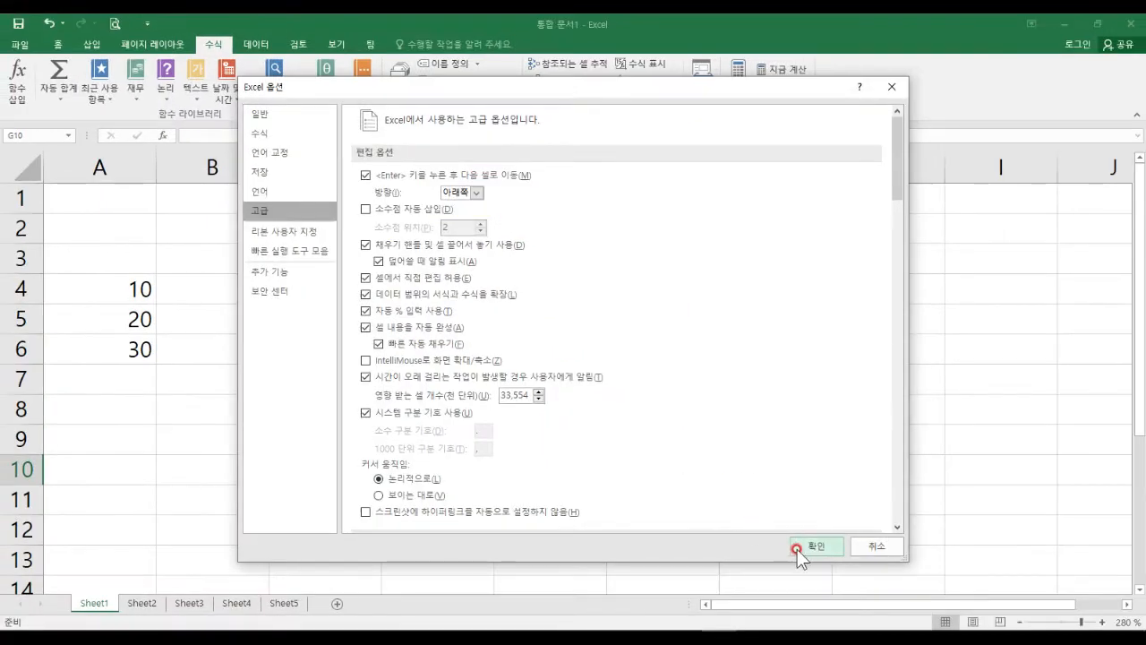
pyautogui.click(800, 545)
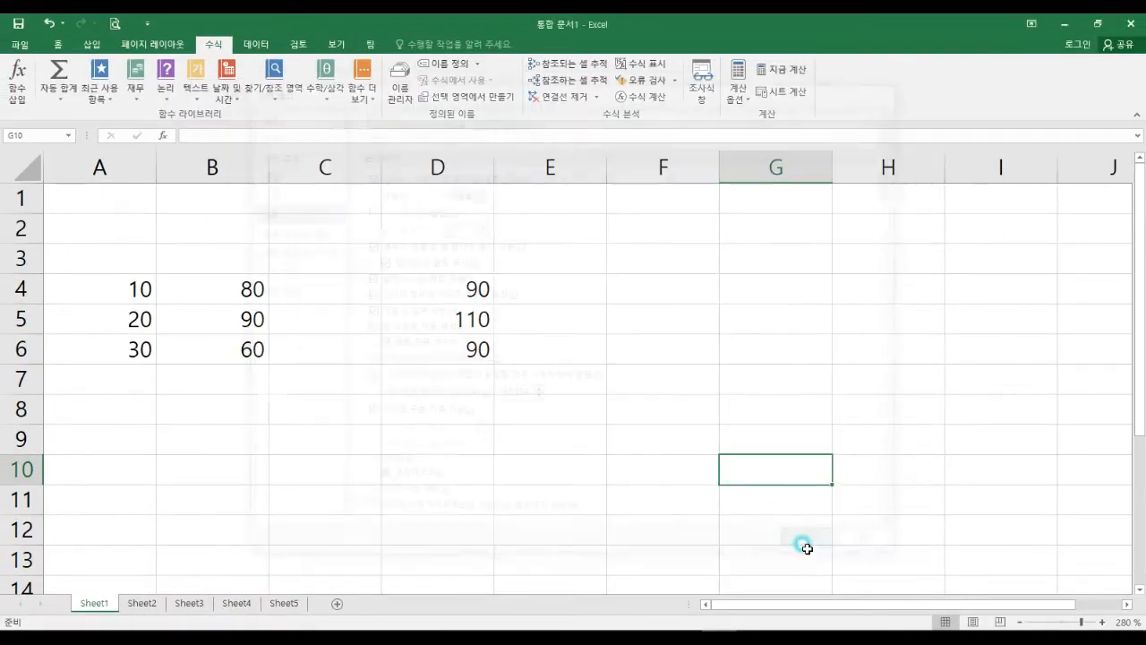
pyautogui.click(562, 259)
# Select E2 and move the active cell down column E, then right along row 7 to I7.
pyautogui.click(565, 236)
pyautogui.press('Down')
pyautogui.press('Down')
pyautogui.press('Down')
pyautogui.press('Down')
pyautogui.press('Down')
pyautogui.press('Down')
pyautogui.press('Down')
pyautogui.press('Down')
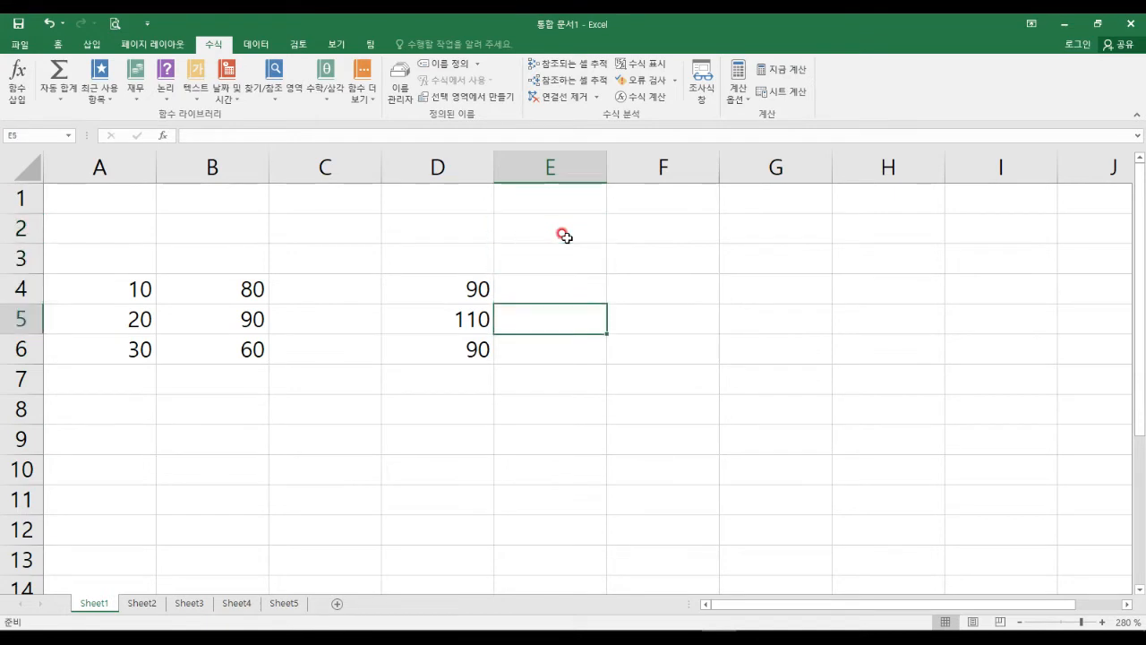
pyautogui.press('Down')
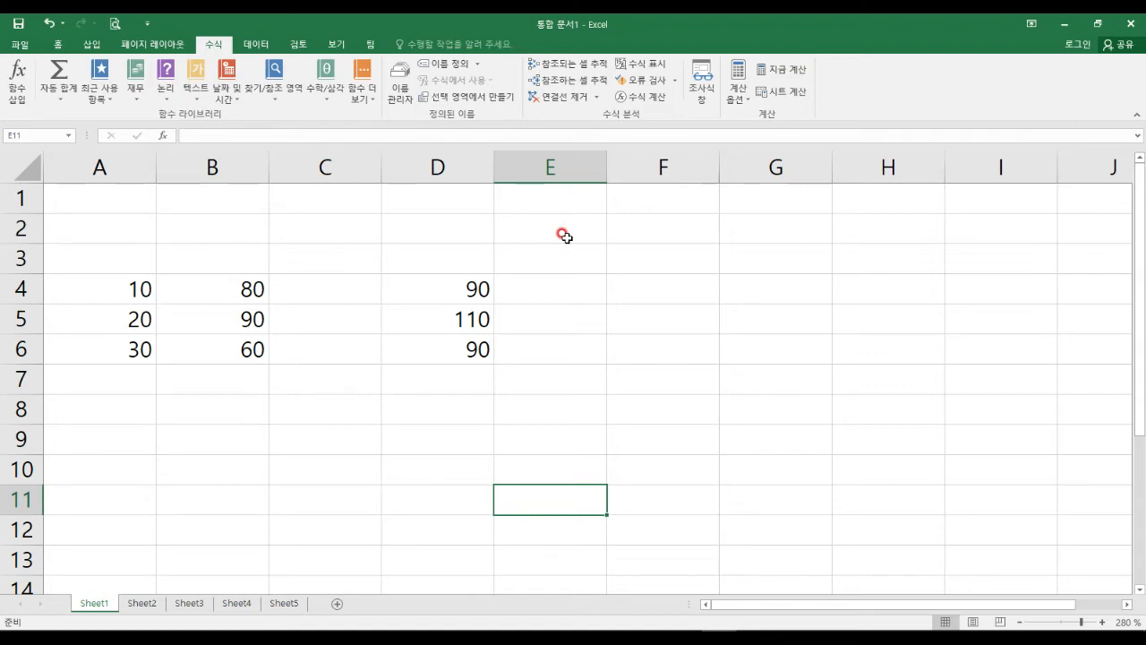
pyautogui.press('Down')
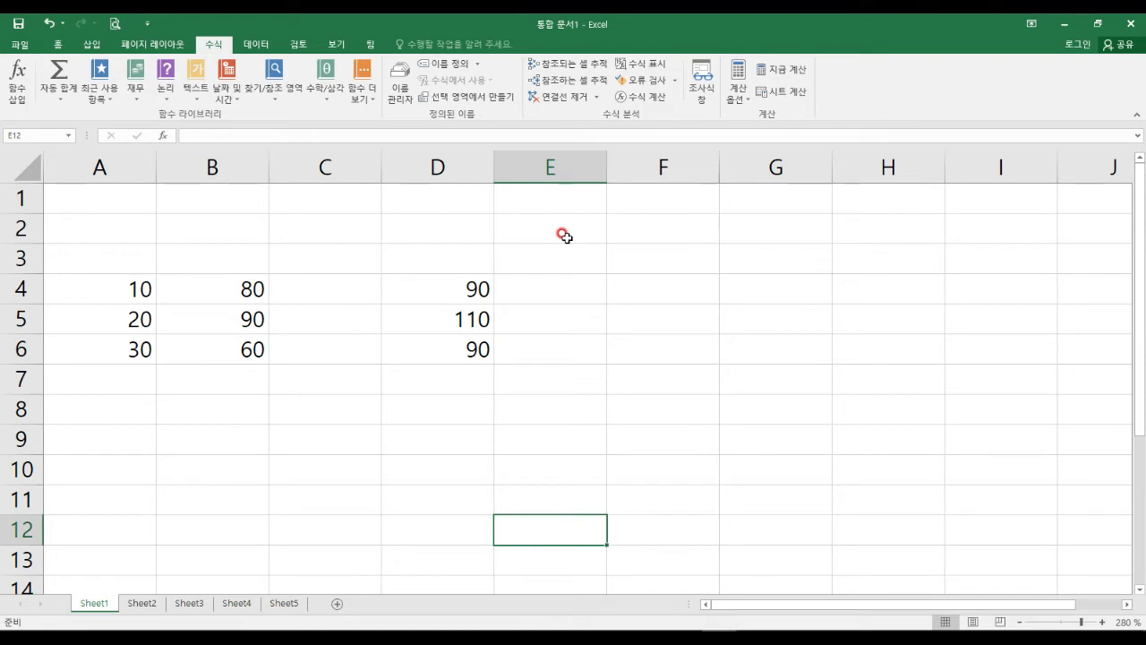
pyautogui.press('Up')
pyautogui.press('Up')
pyautogui.press('Up')
pyautogui.press('Up')
pyautogui.press('Up')
pyautogui.press('Right')
pyautogui.press('Right')
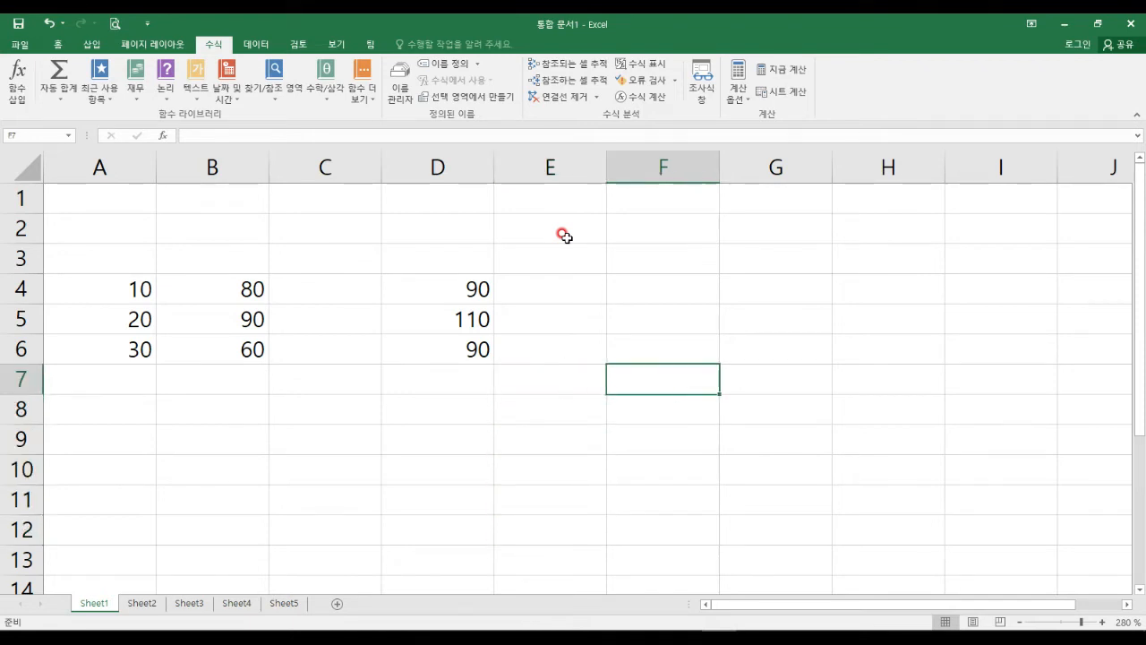
pyautogui.press('Right')
pyautogui.press('Right')
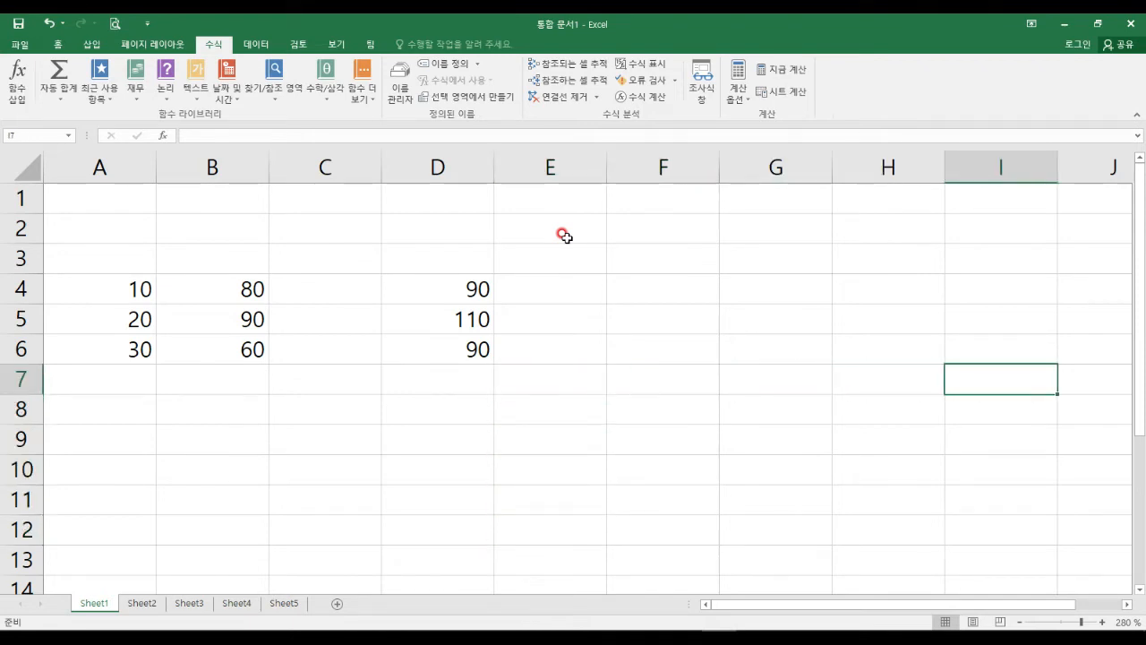
# Set the after-Enter move direction to Right in Advanced options and test it from C7.
pyautogui.click(25, 45)
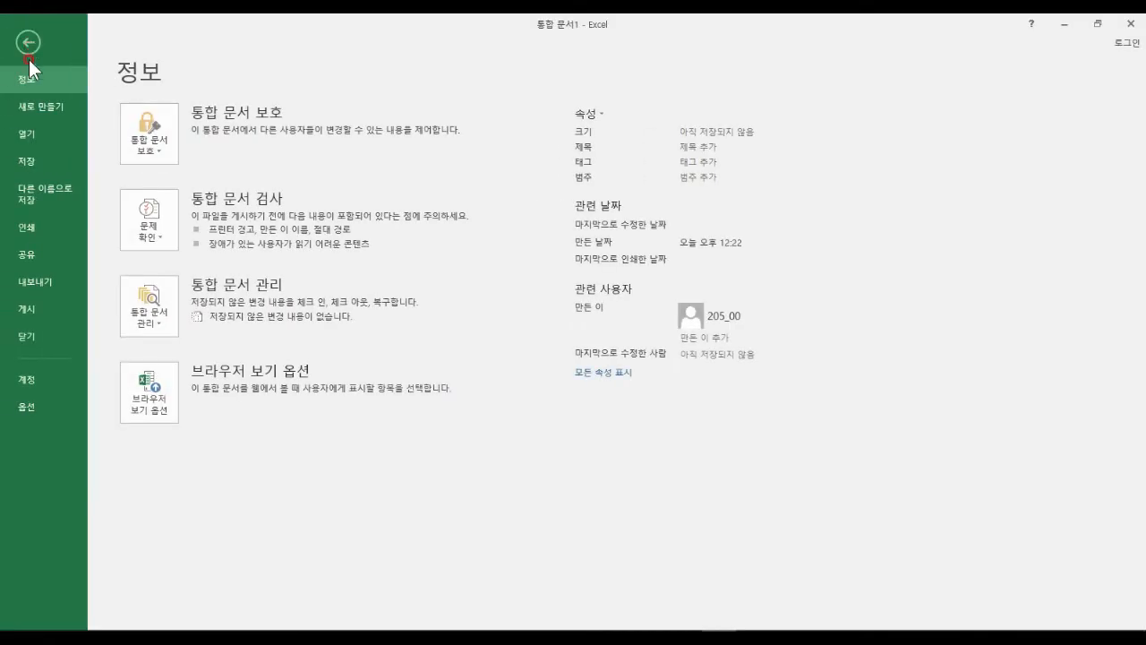
pyautogui.click(46, 408)
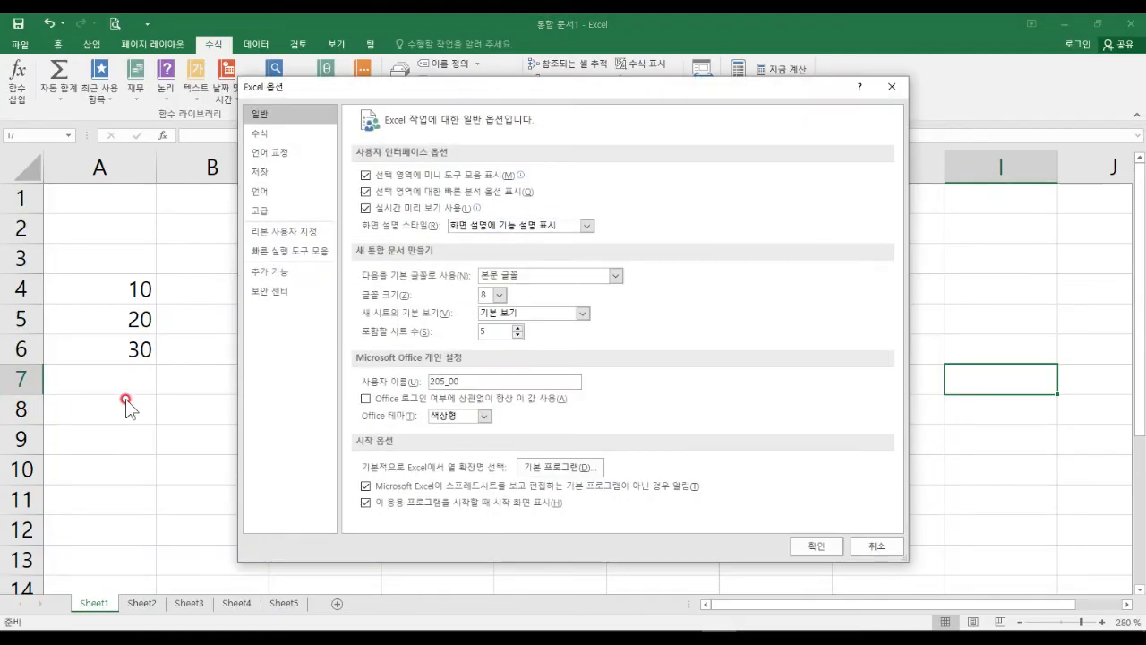
pyautogui.click(295, 211)
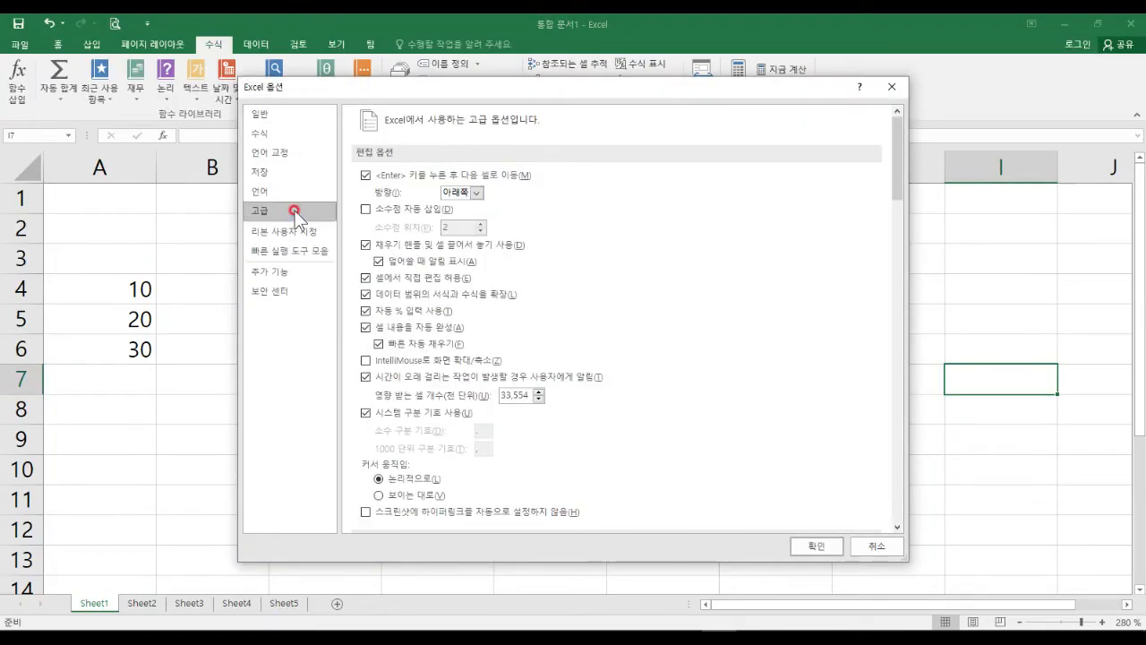
pyautogui.click(478, 192)
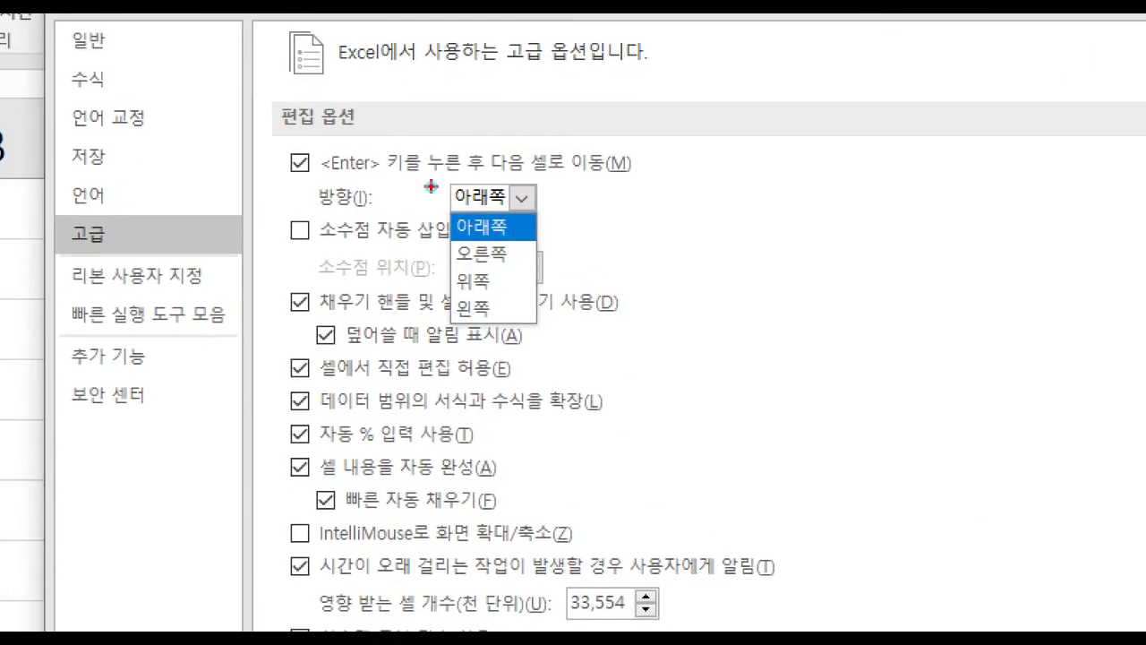
pyautogui.moveTo(435, 235); pyautogui.dragTo(528, 273)
pyautogui.click(490, 196)
pyautogui.click(481, 253)
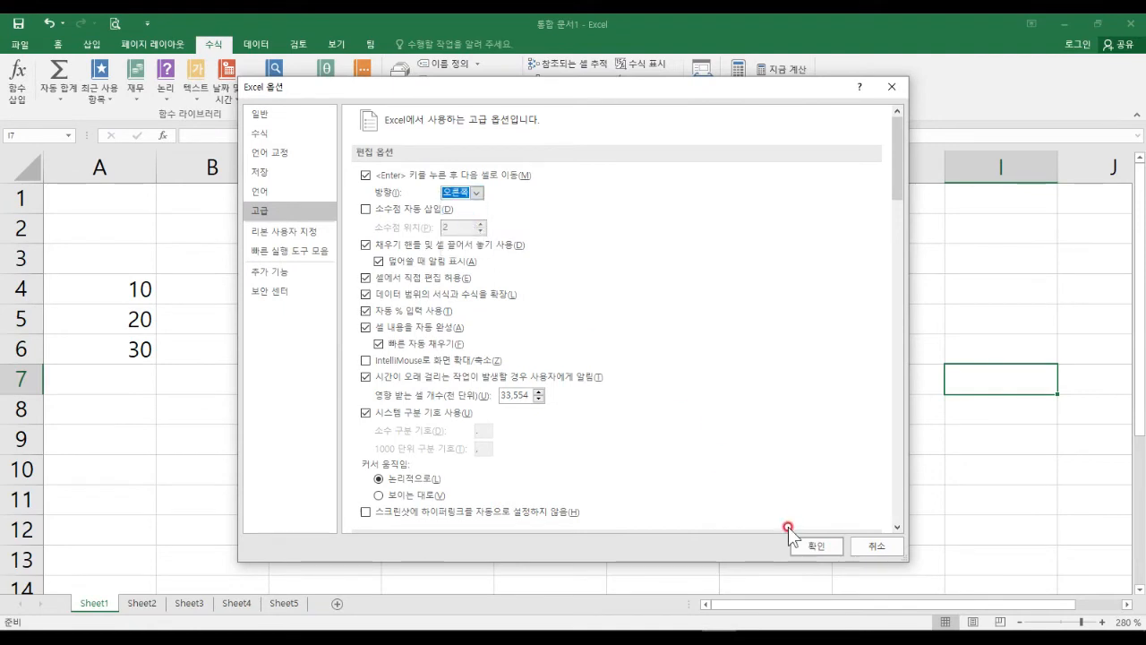
pyautogui.click(809, 544)
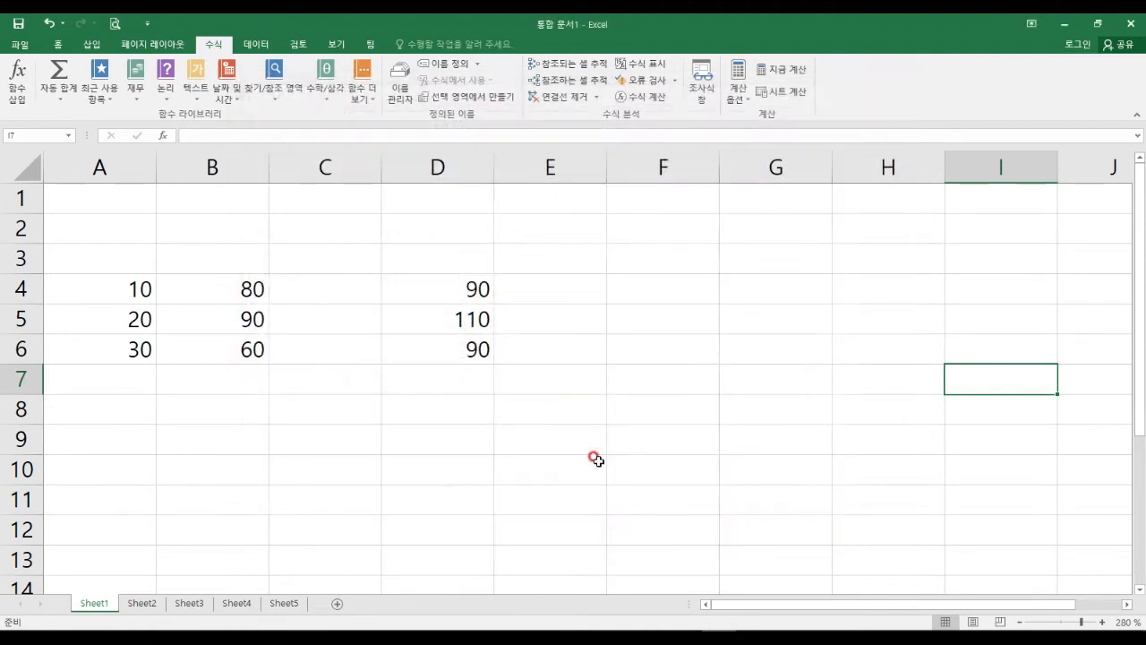
pyautogui.click(273, 374)
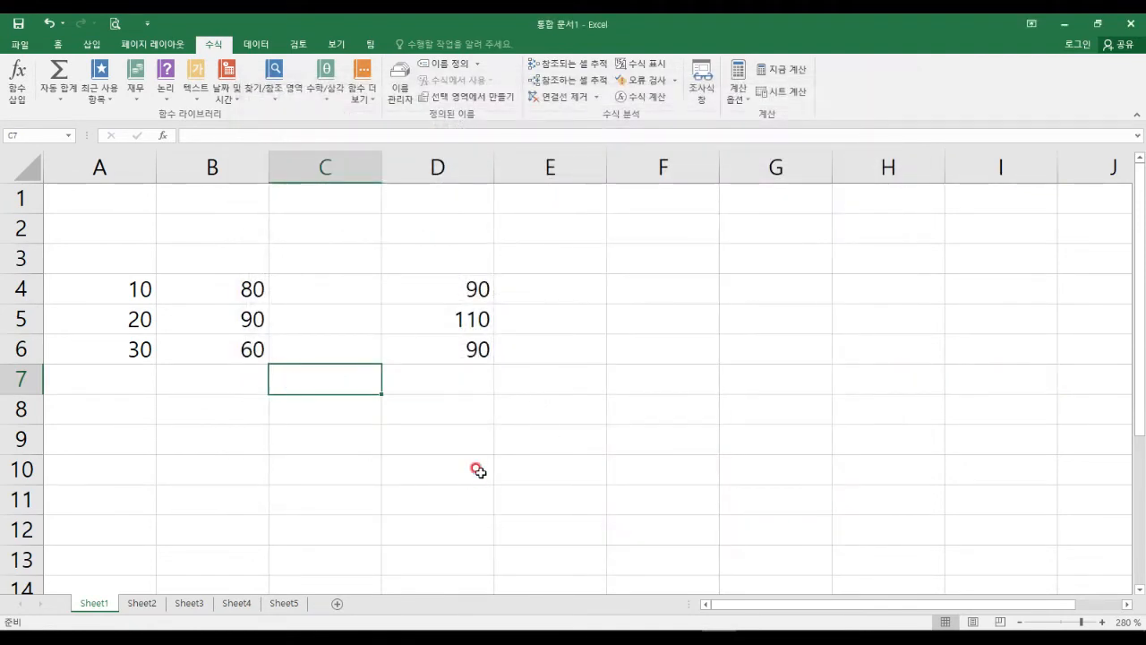
pyautogui.press('Return')
pyautogui.press('Return')
pyautogui.press('Return')
pyautogui.press('Return')
pyautogui.press('Return')
pyautogui.press('Return')
pyautogui.press('Return')
pyautogui.press('Return')
pyautogui.press('Return')
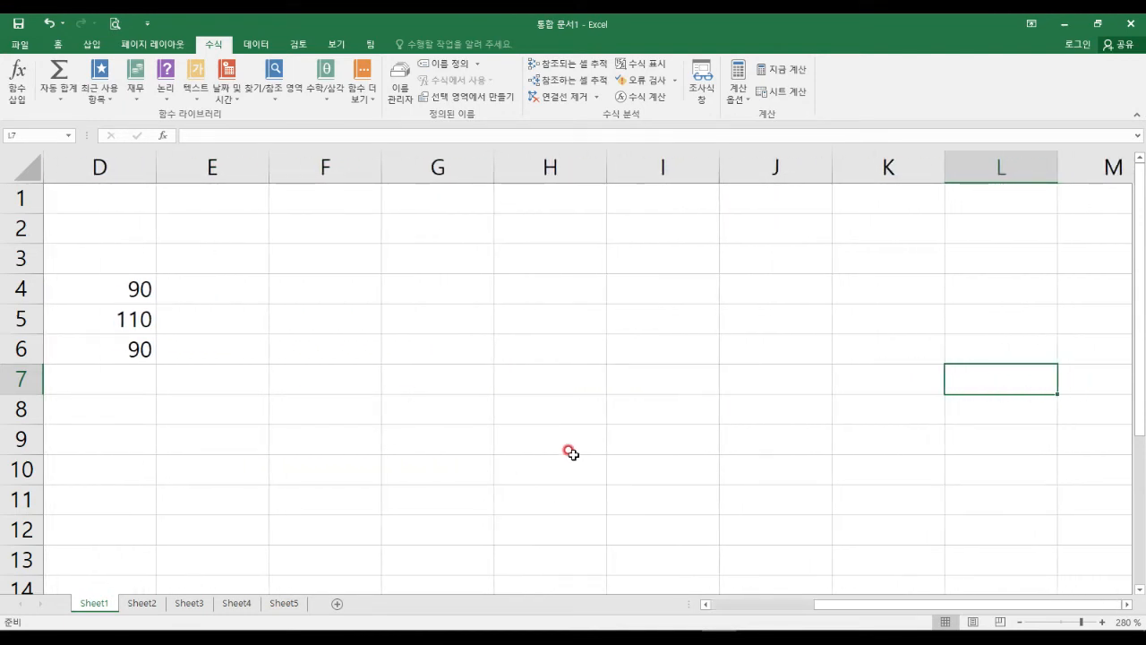
# Review Advanced editing options, marking automatic decimal insertion, AutoComplete and Flash Fill, then close unchanged.
pyautogui.click(24, 50)
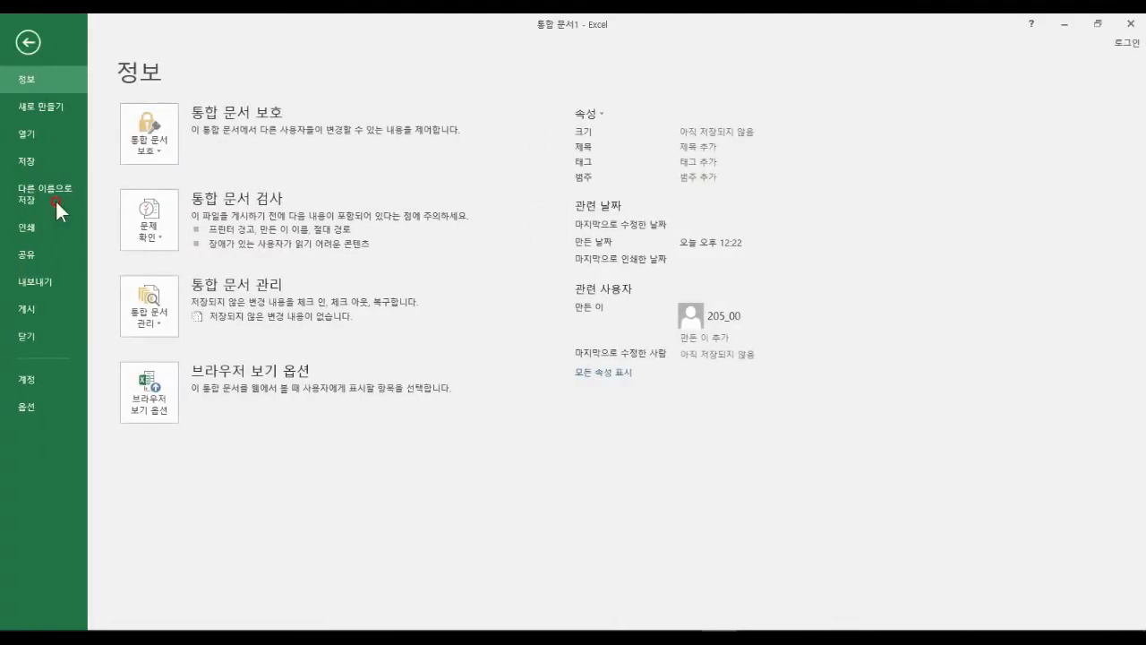
pyautogui.click(36, 404)
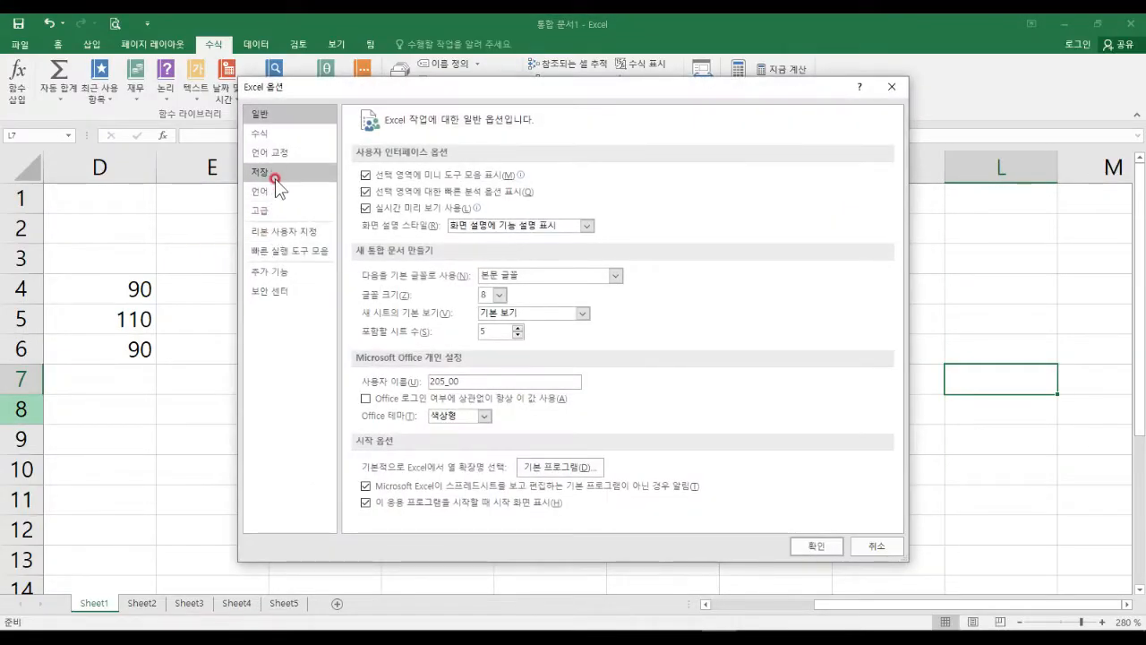
pyautogui.click(279, 213)
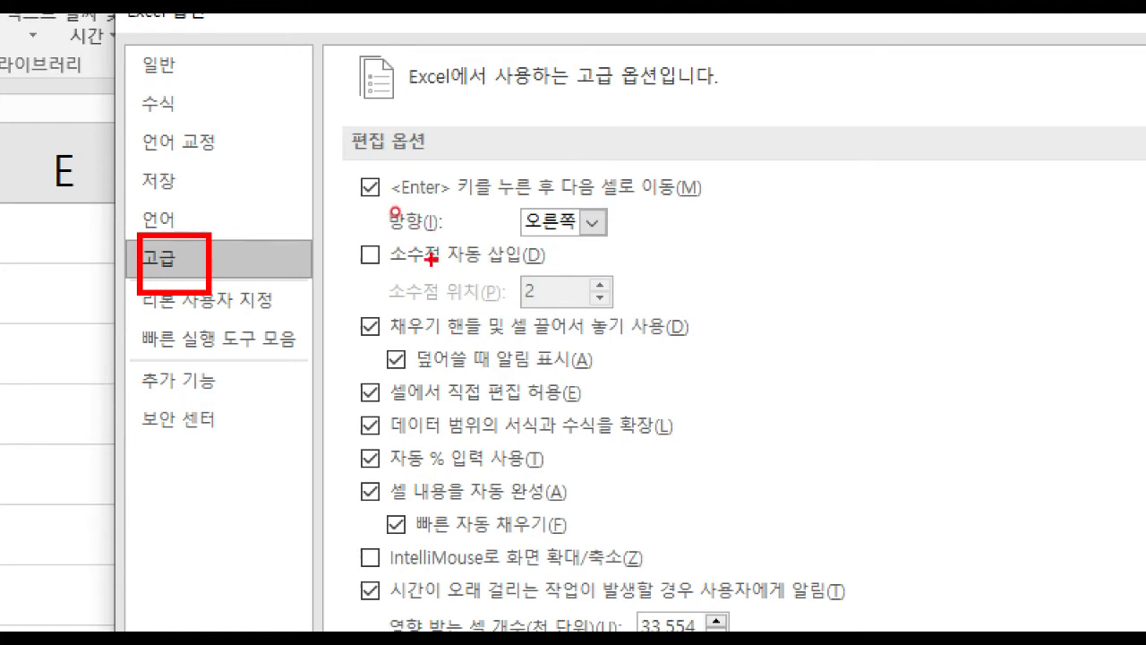
pyautogui.moveTo(363, 237)
pyautogui.mouseDown()
pyautogui.moveTo(364, 257)
pyautogui.moveTo(402, 238)
pyautogui.mouseUp()
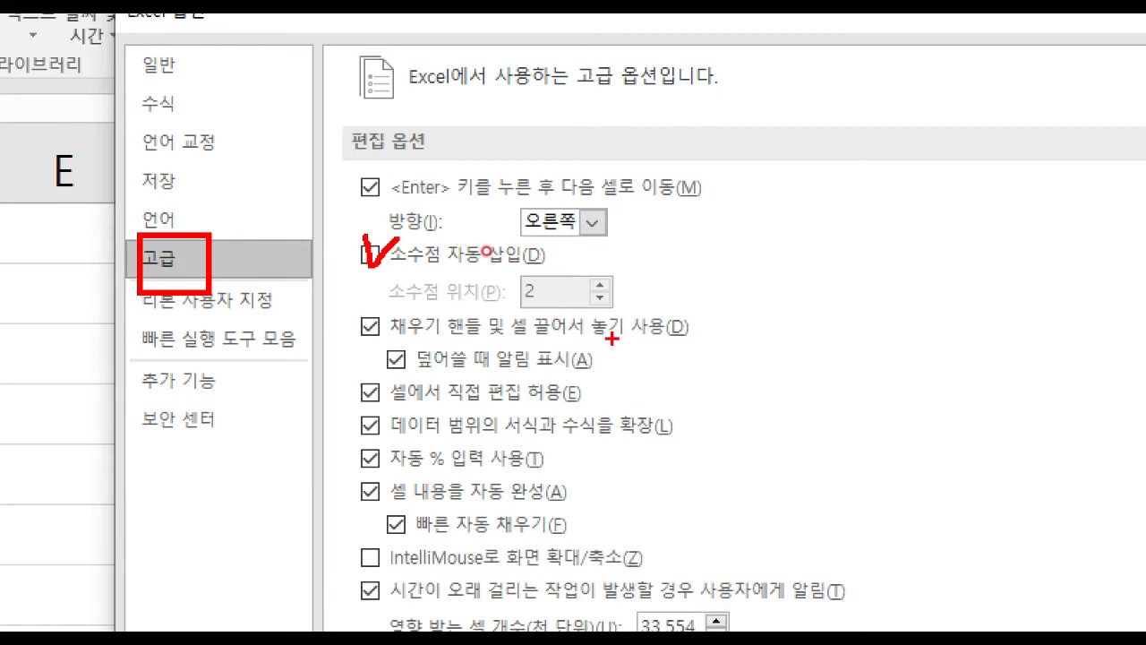
pyautogui.moveTo(340, 467)
pyautogui.mouseDown()
pyautogui.moveTo(537, 547)
pyautogui.moveTo(591, 547)
pyautogui.mouseUp()
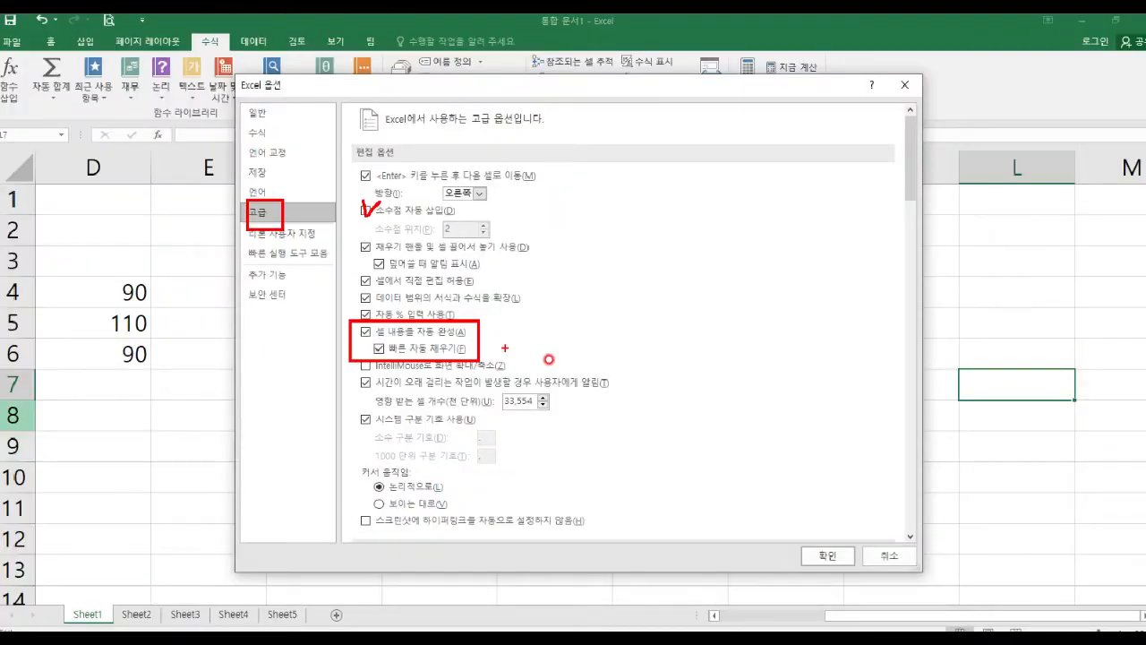
pyautogui.click(817, 542)
# Enter 엑셀마스터 in F2, correcting the initially mistyped letters.
pyautogui.click(331, 291)
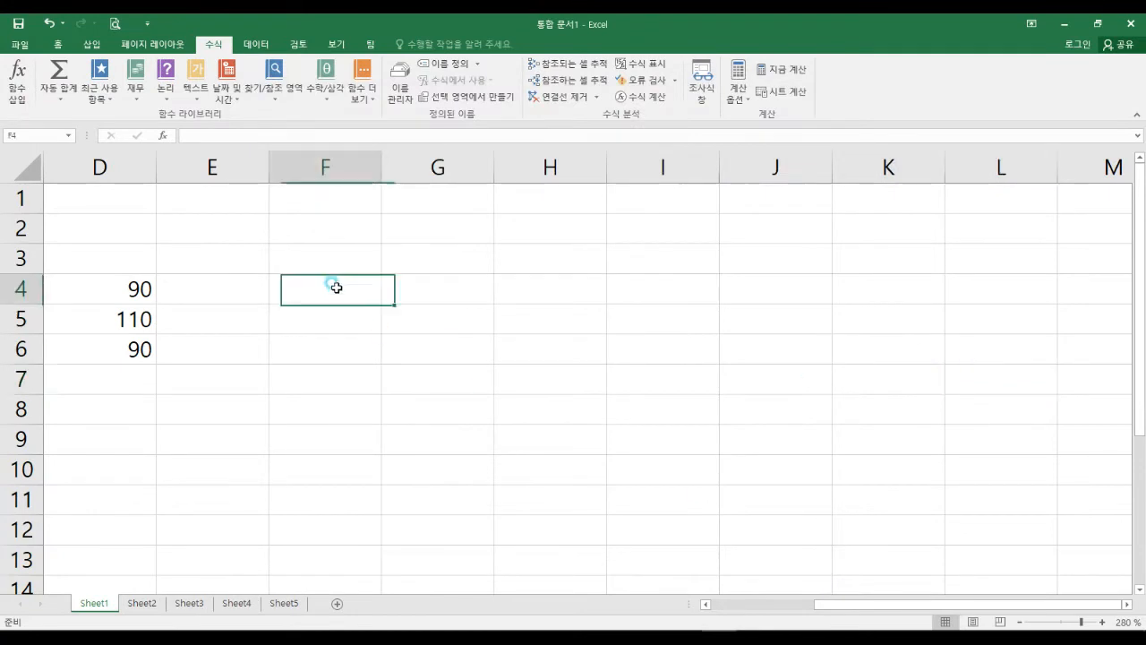
pyautogui.click(321, 232)
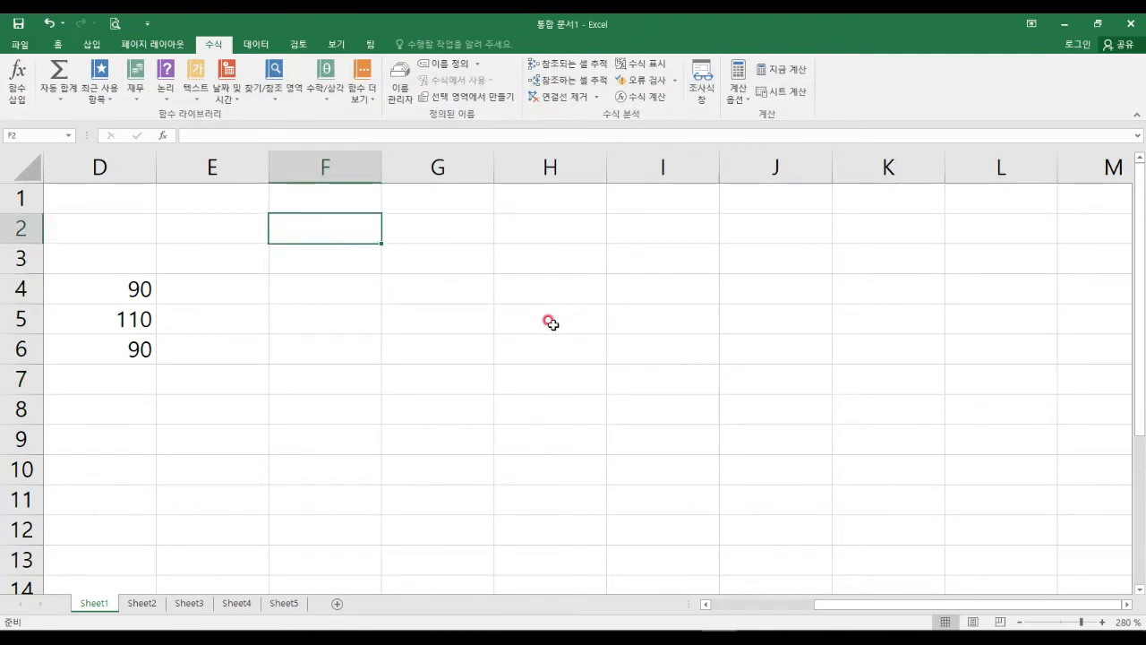
pyautogui.write('dprtp')
pyautogui.press('BackSpace')
pyautogui.press('BackSpace')
pyautogui.press('BackSpace')
pyautogui.press('BackSpace')
pyautogui.press('BackSpace')
pyautogui.write('엑셀')
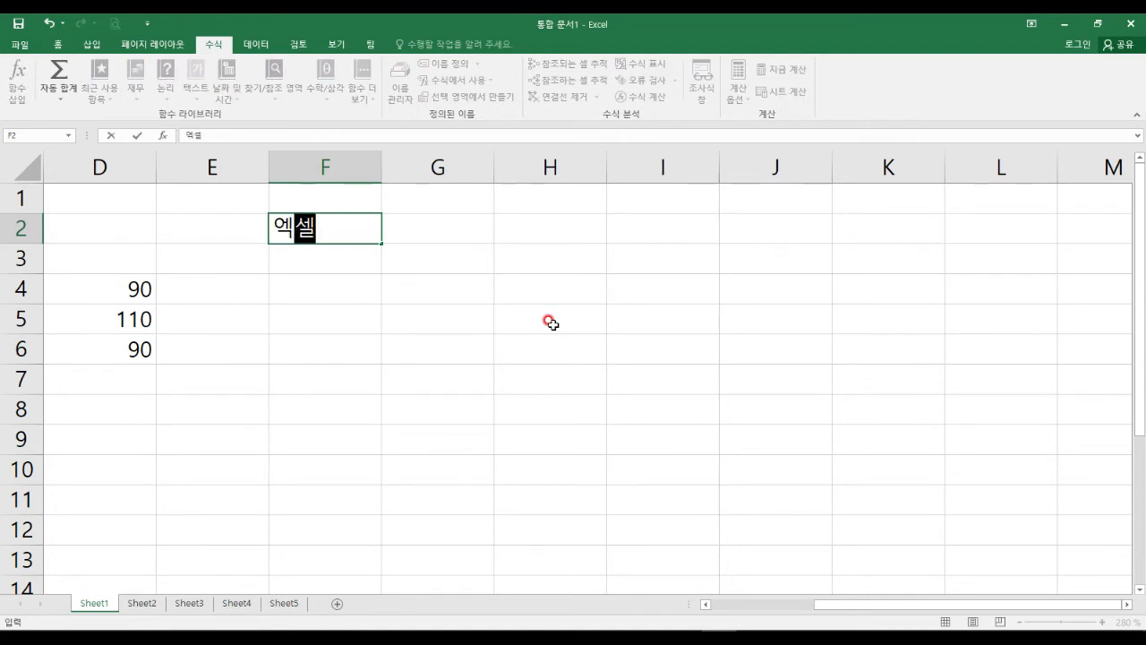
pyautogui.write('마스터')
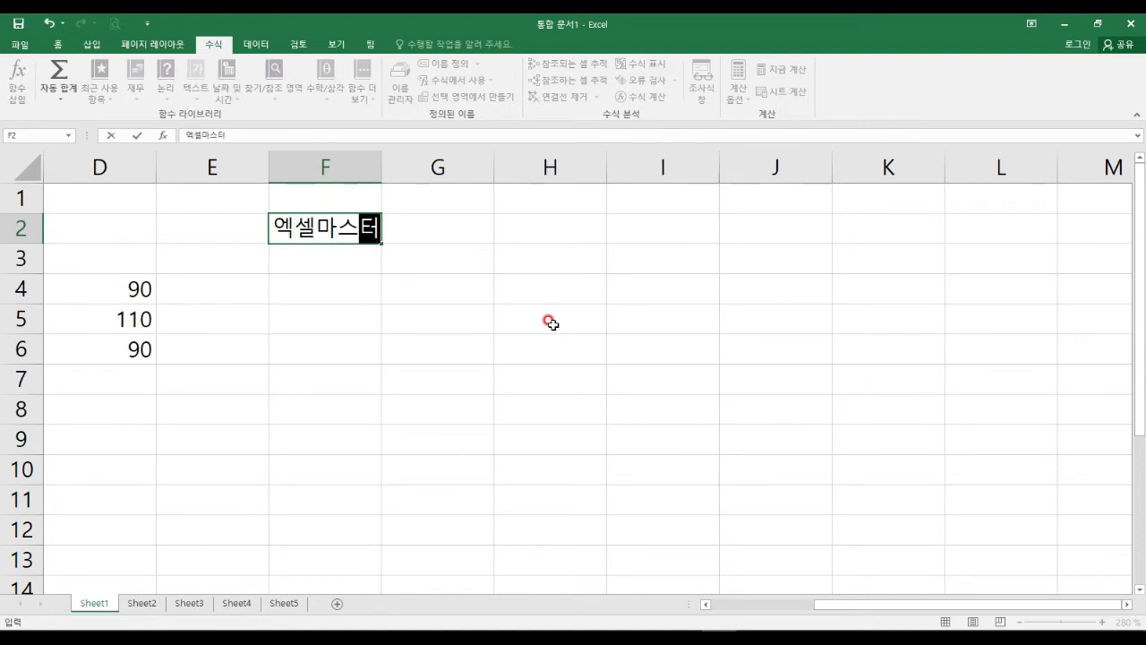
pyautogui.press('Tab')
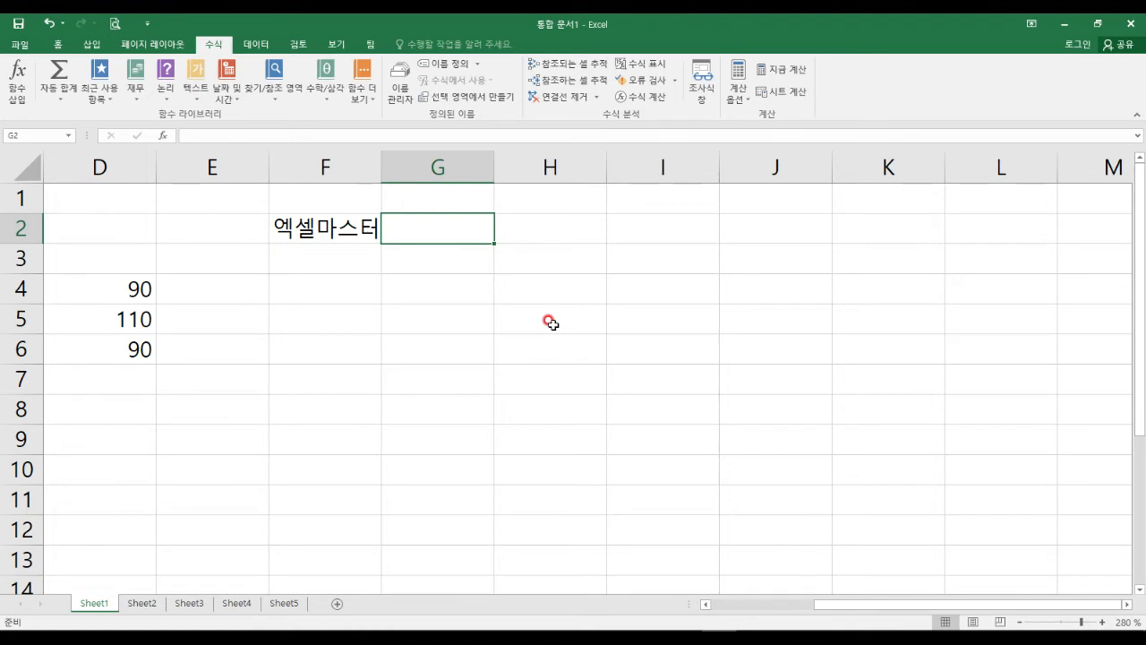
# In F3, type 엑 and accept the AutoComplete suggestion 엑셀마스터.
pyautogui.click(344, 254)
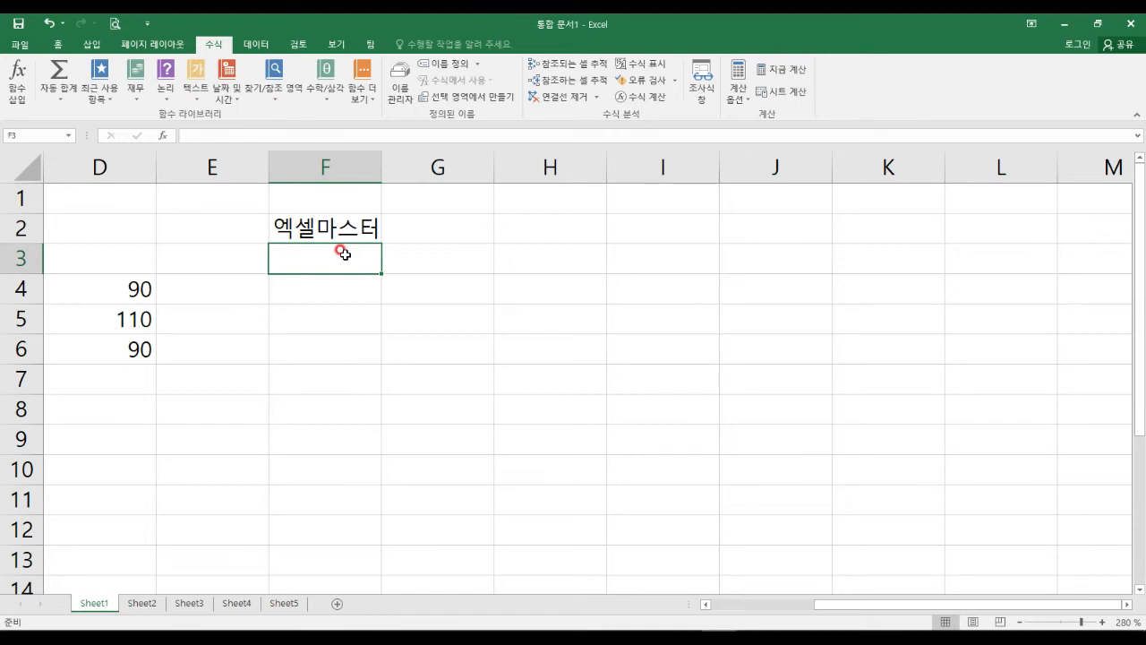
pyautogui.write('엑셀마스터')
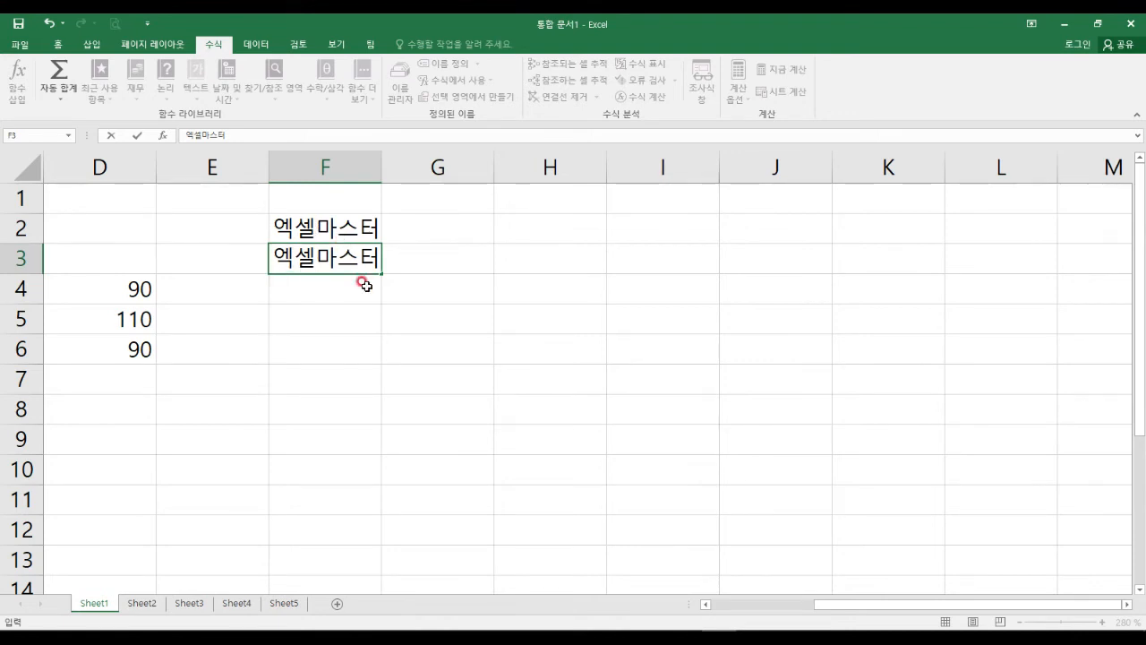
pyautogui.press('Tab')
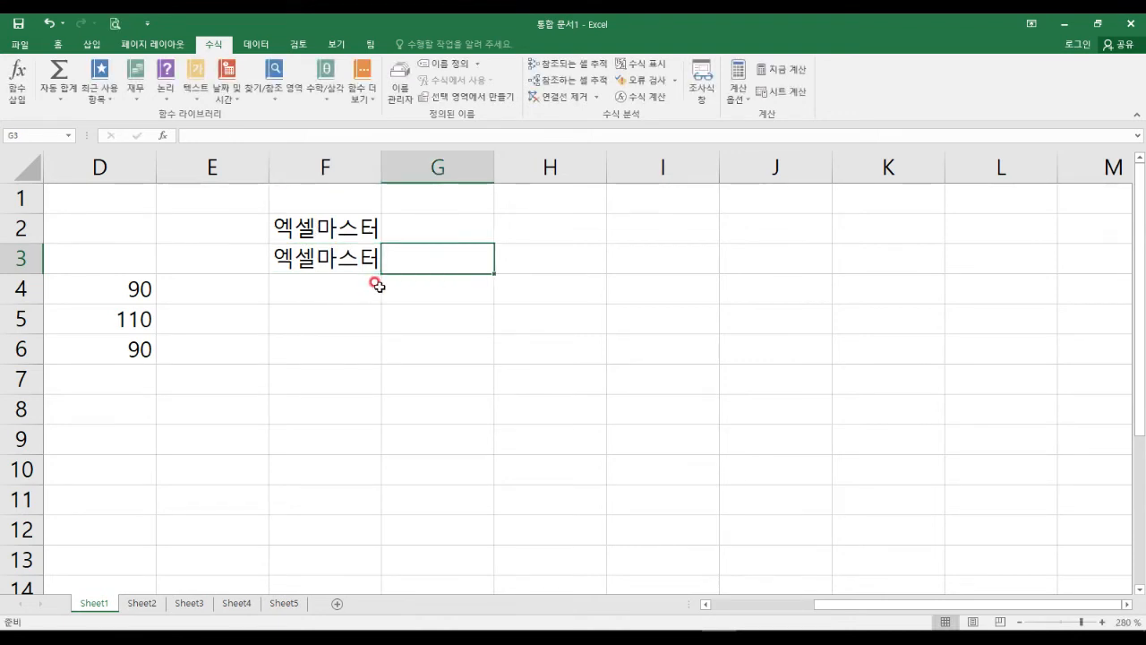
# Turn off cell-content AutoComplete (셀 내용을 자동 완성) in the Advanced options.
pyautogui.click(20, 44)
pyautogui.click(31, 406)
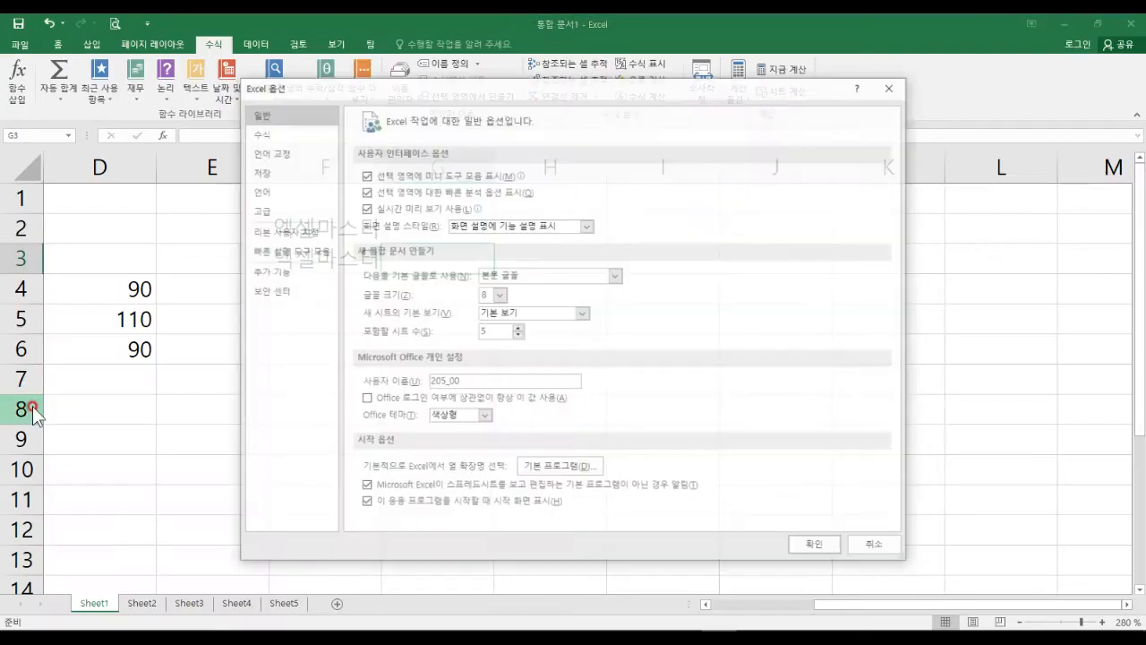
pyautogui.click(283, 211)
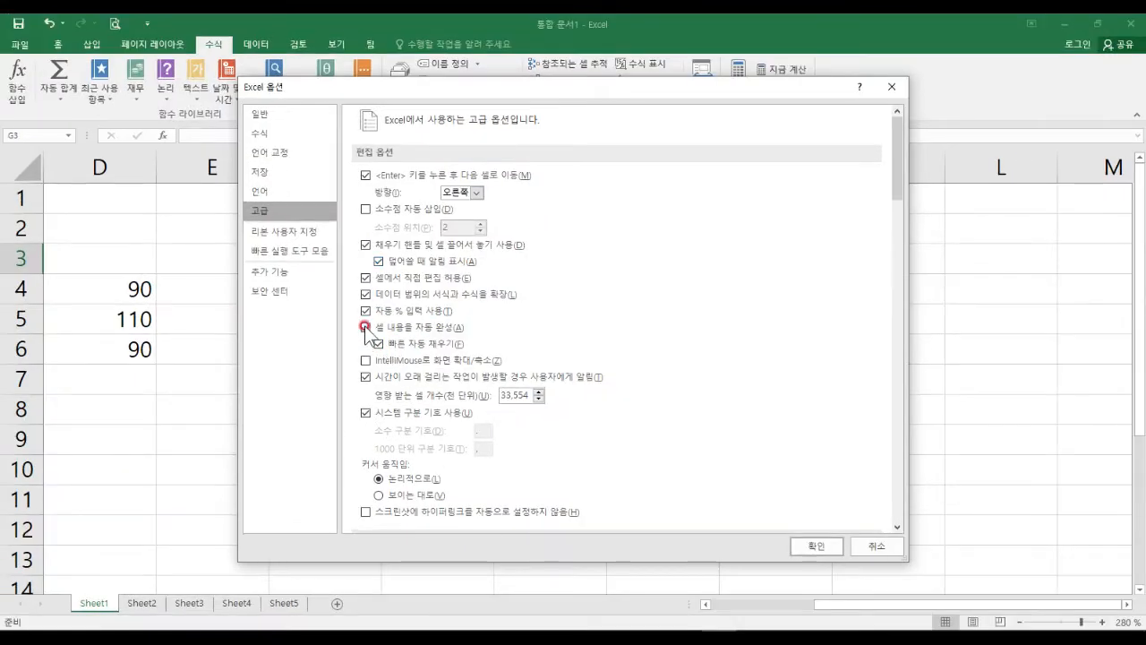
pyautogui.click(365, 327)
pyautogui.click(826, 546)
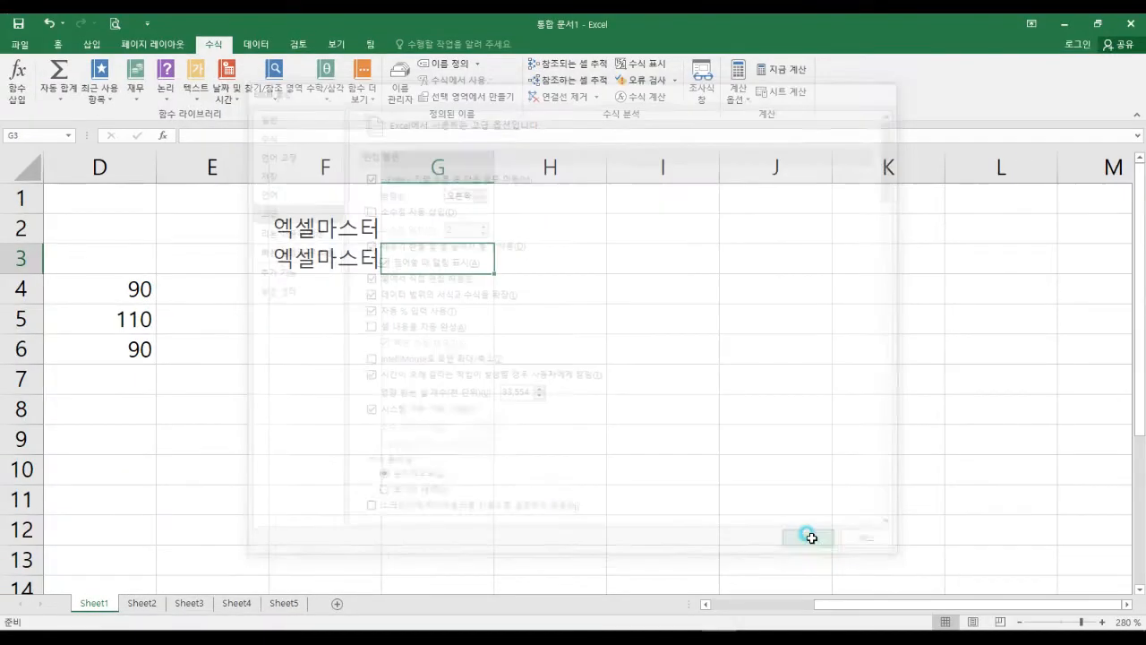
# Enter just 엑 in F4, which now stays uncompleted.
pyautogui.click(456, 351)
pyautogui.click(341, 295)
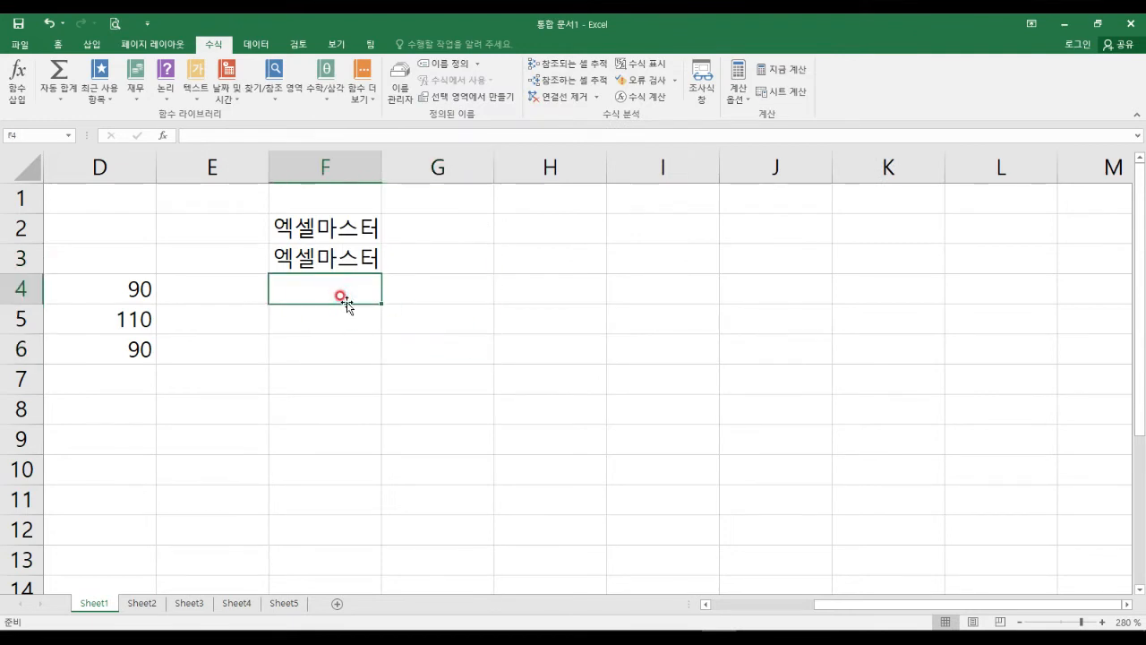
pyautogui.write('엑')
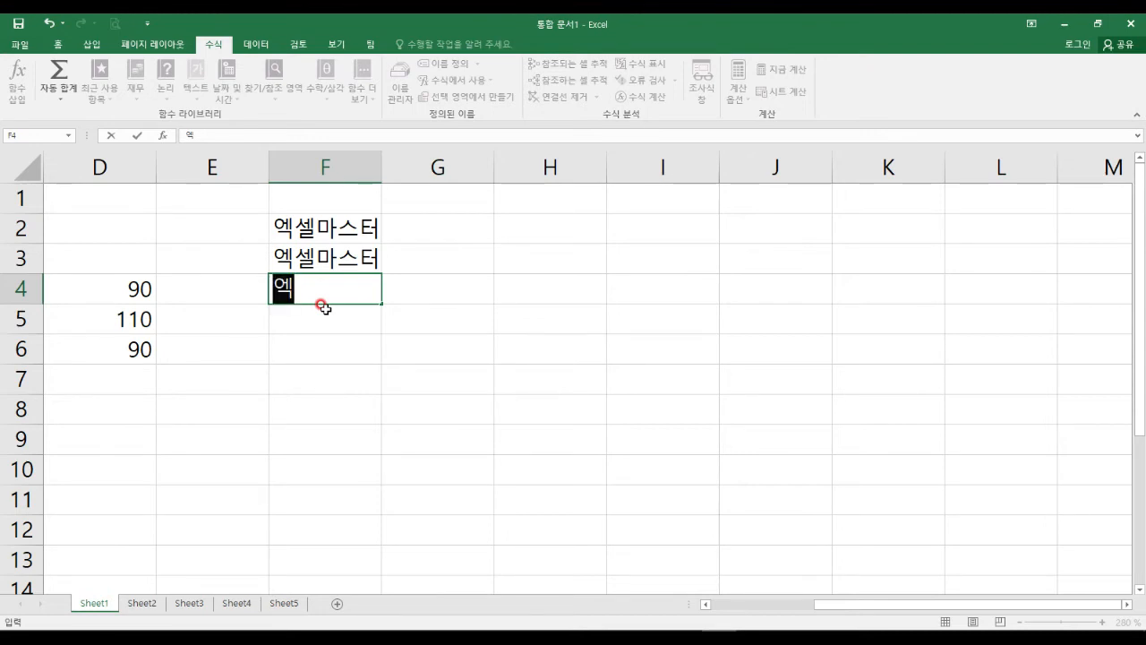
pyautogui.press('Tab')
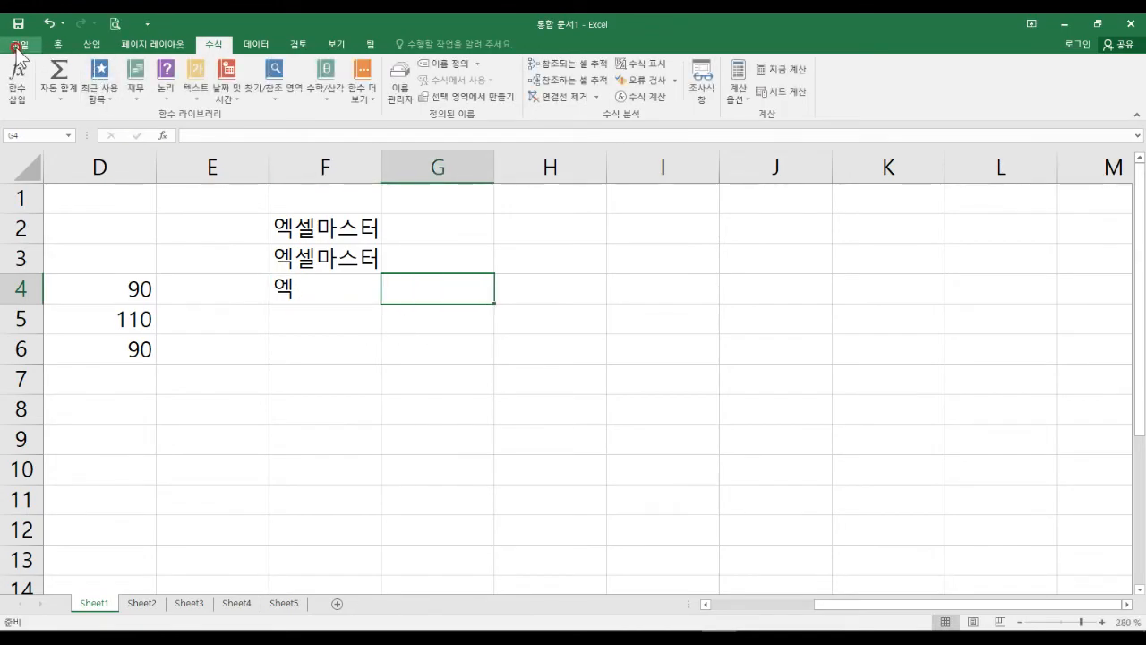
# Set the Enter direction back to Down and re-enable cell AutoComplete, then view Customize Ribbon.
pyautogui.click(18, 44)
pyautogui.click(59, 407)
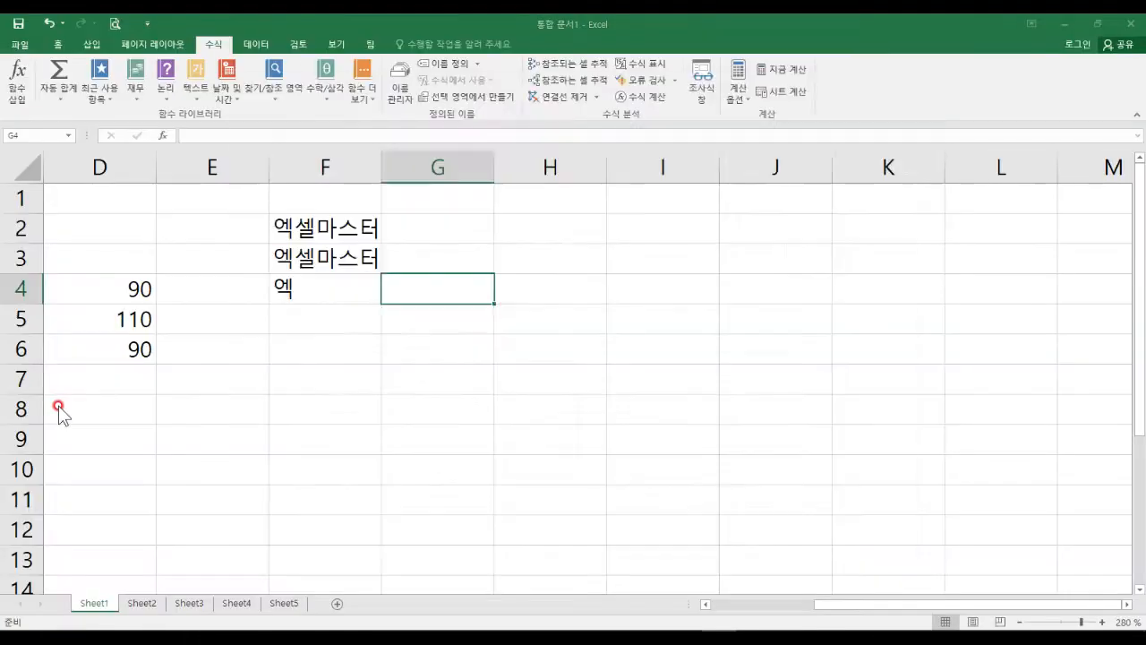
pyautogui.click(283, 212)
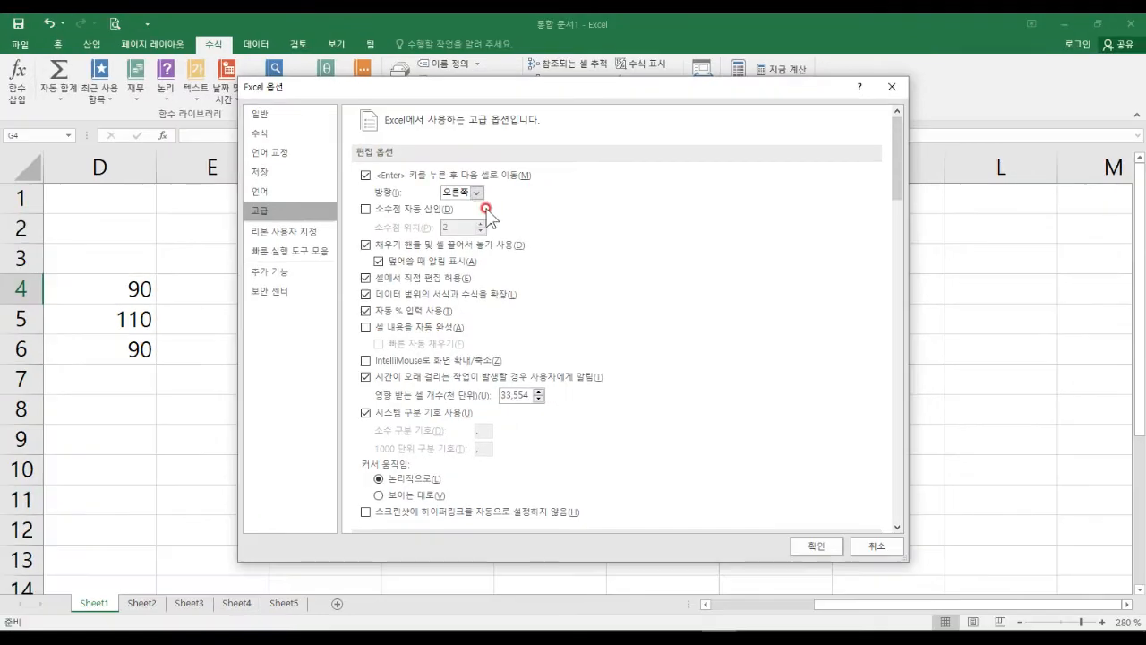
pyautogui.click(538, 193)
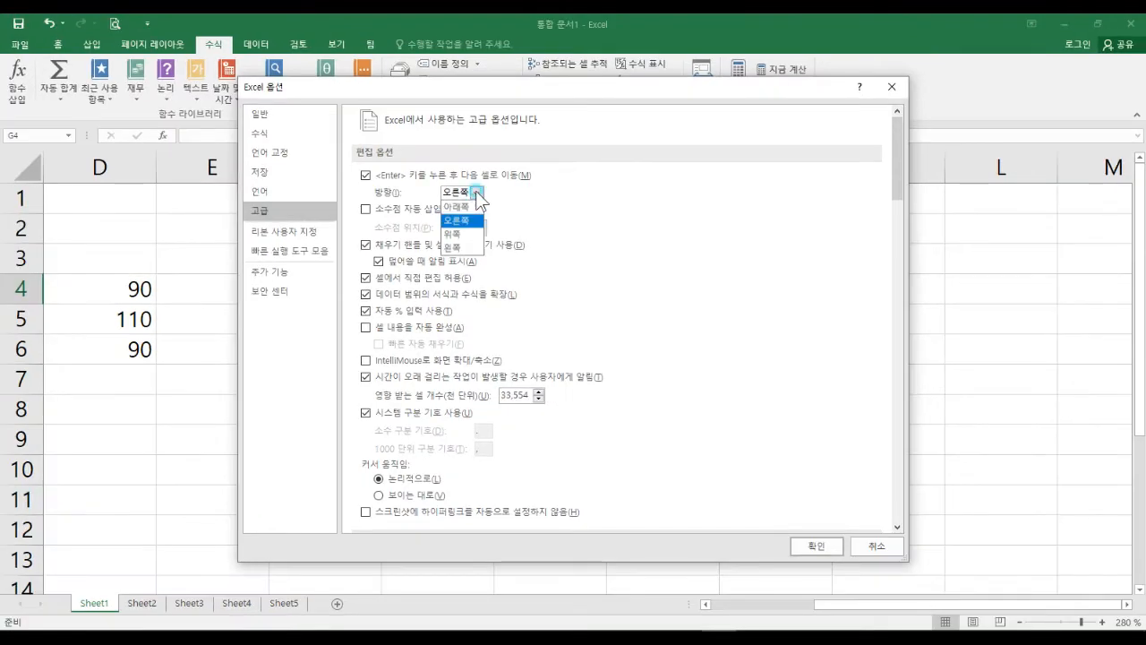
pyautogui.click(464, 209)
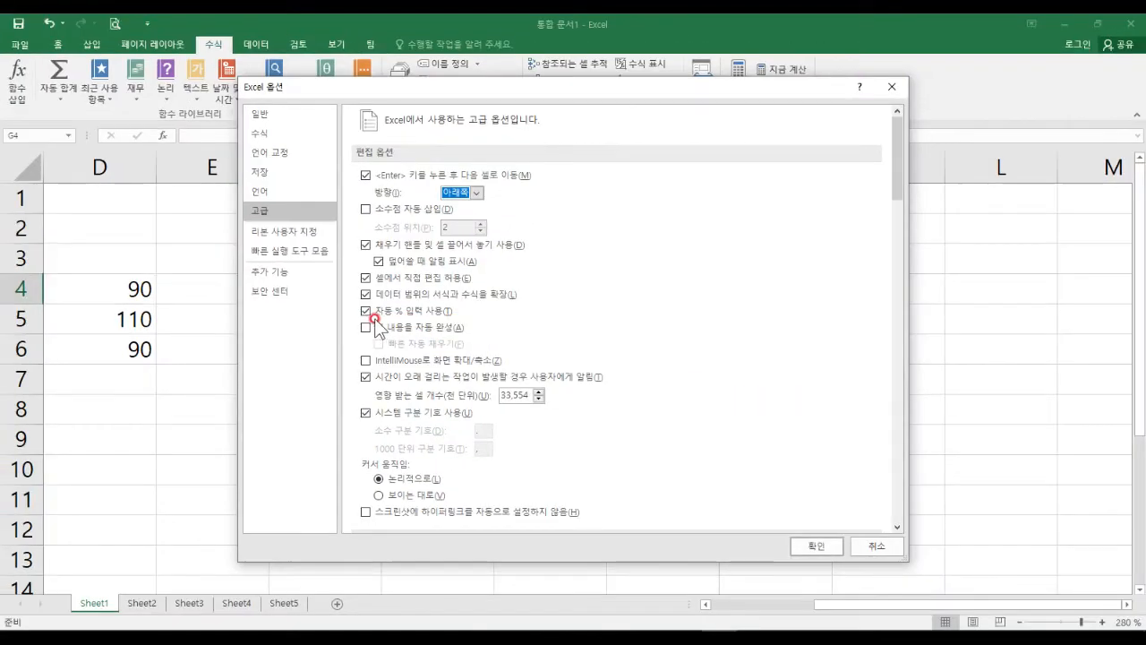
pyautogui.click(330, 300)
pyautogui.scroll(-2, 459, 369)
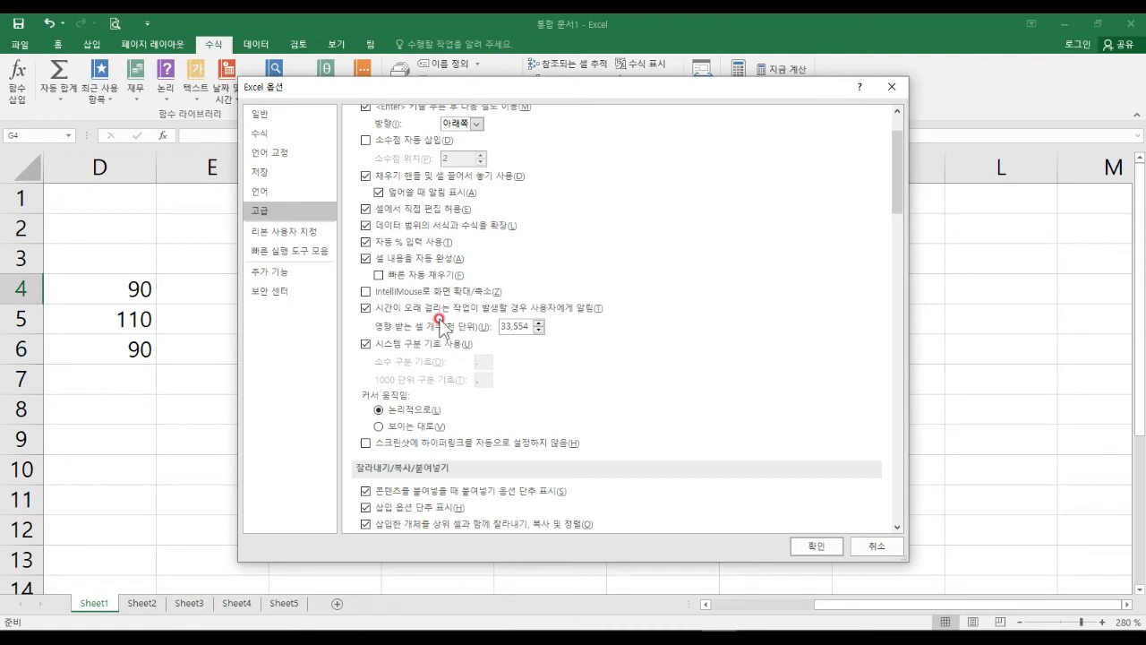
pyautogui.click(314, 233)
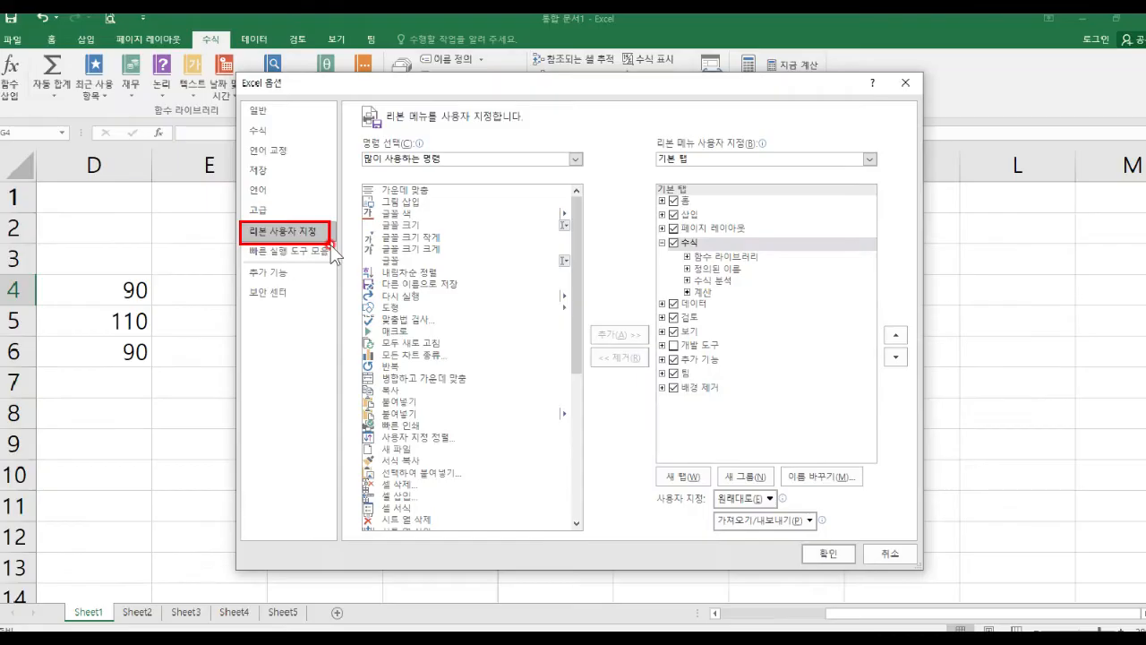
pyautogui.moveTo(511, 77); pyautogui.dragTo(501, 156)
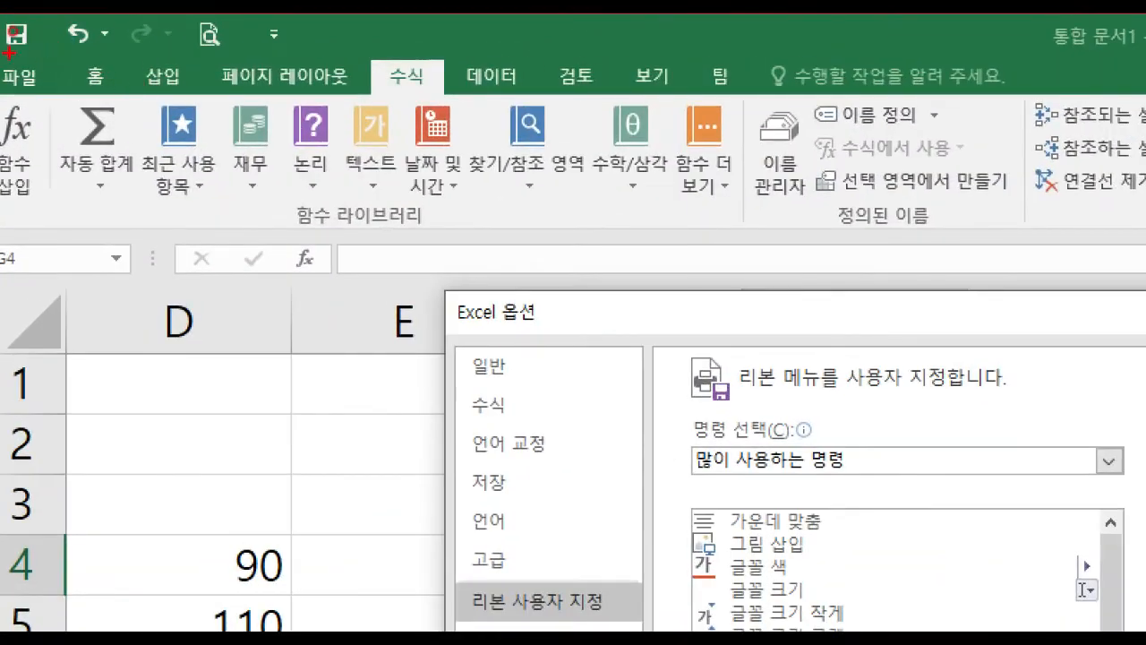
pyautogui.moveTo(2, 50)
pyautogui.mouseDown()
pyautogui.moveTo(422, 129)
pyautogui.moveTo(779, 119)
pyautogui.moveTo(764, 116)
pyautogui.mouseUp()
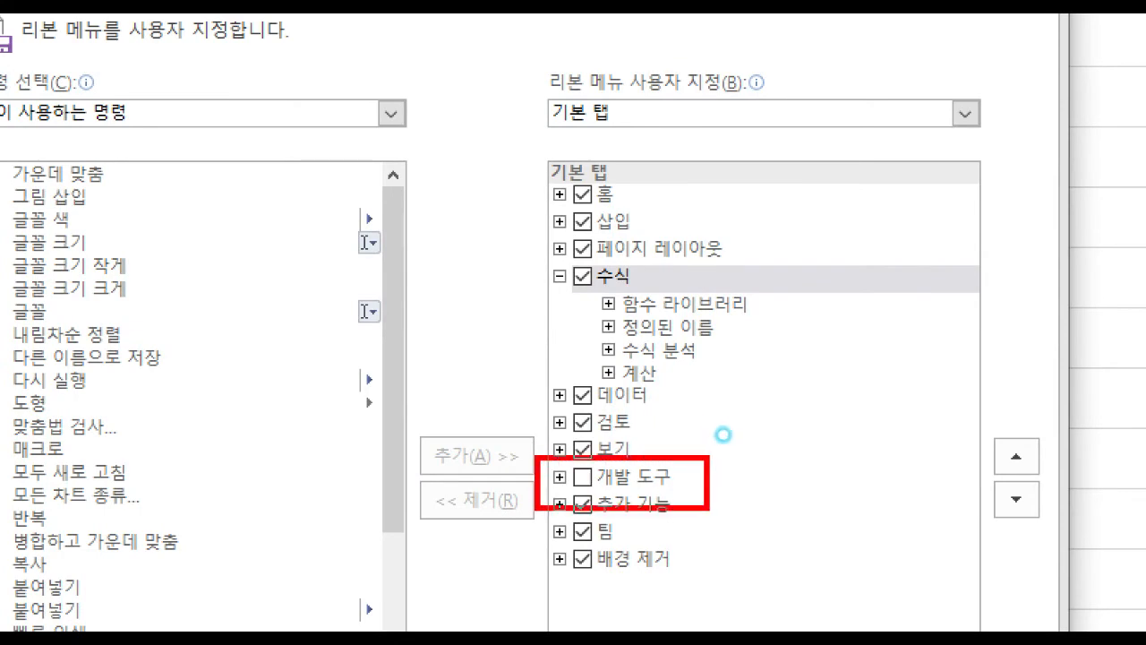
# Tick 개발 도구 under the main tabs, confirm, and mark the new tab on the ribbon.
pyautogui.moveTo(578, 465); pyautogui.dragTo(599, 447)
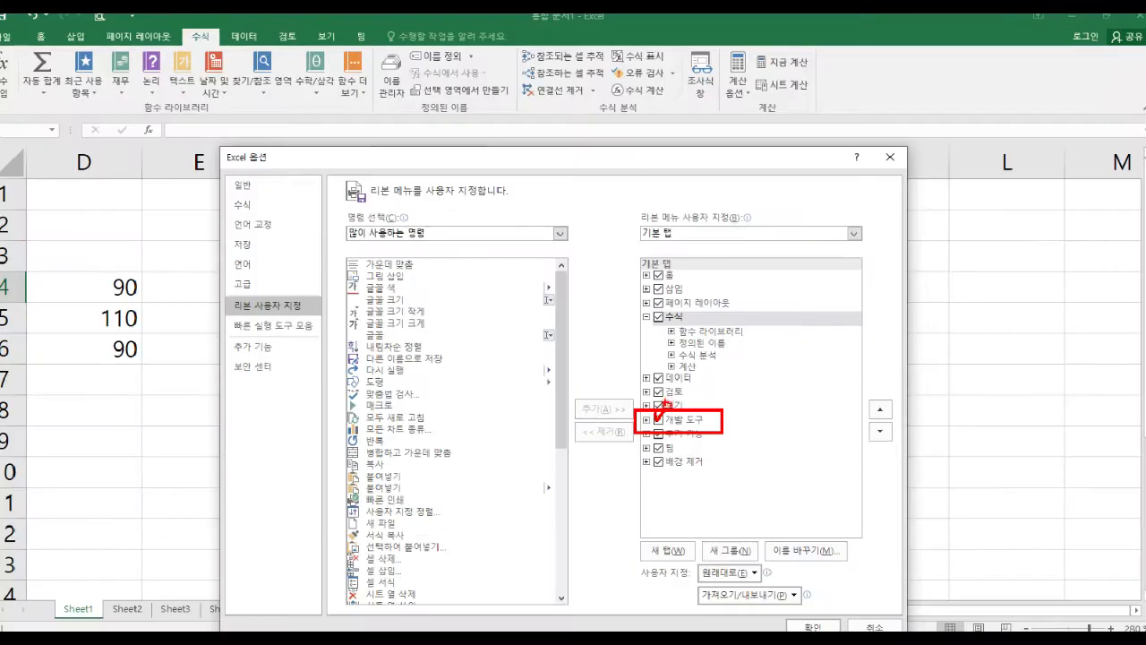
pyautogui.click(658, 419)
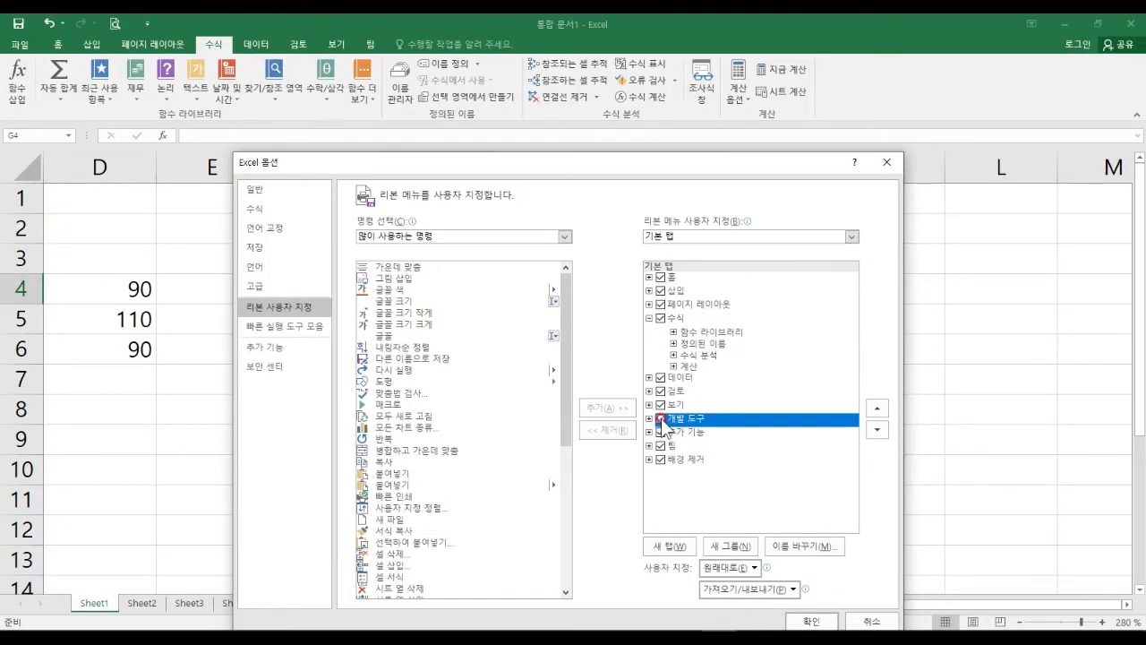
pyautogui.click(809, 622)
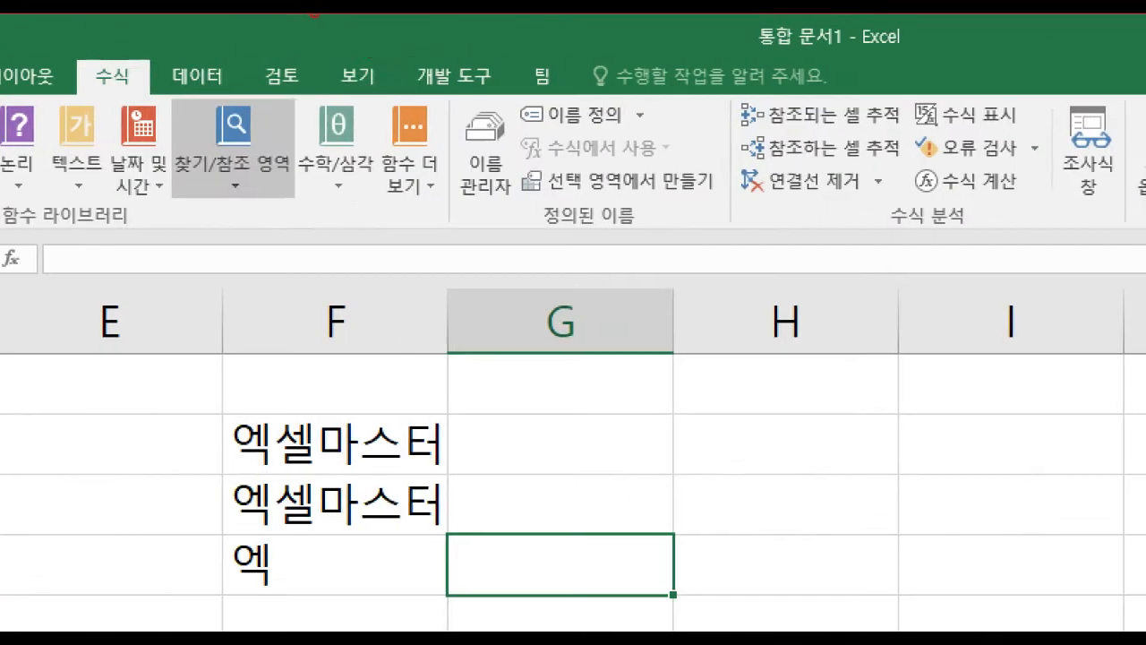
pyautogui.moveTo(399, 52); pyautogui.dragTo(508, 112)
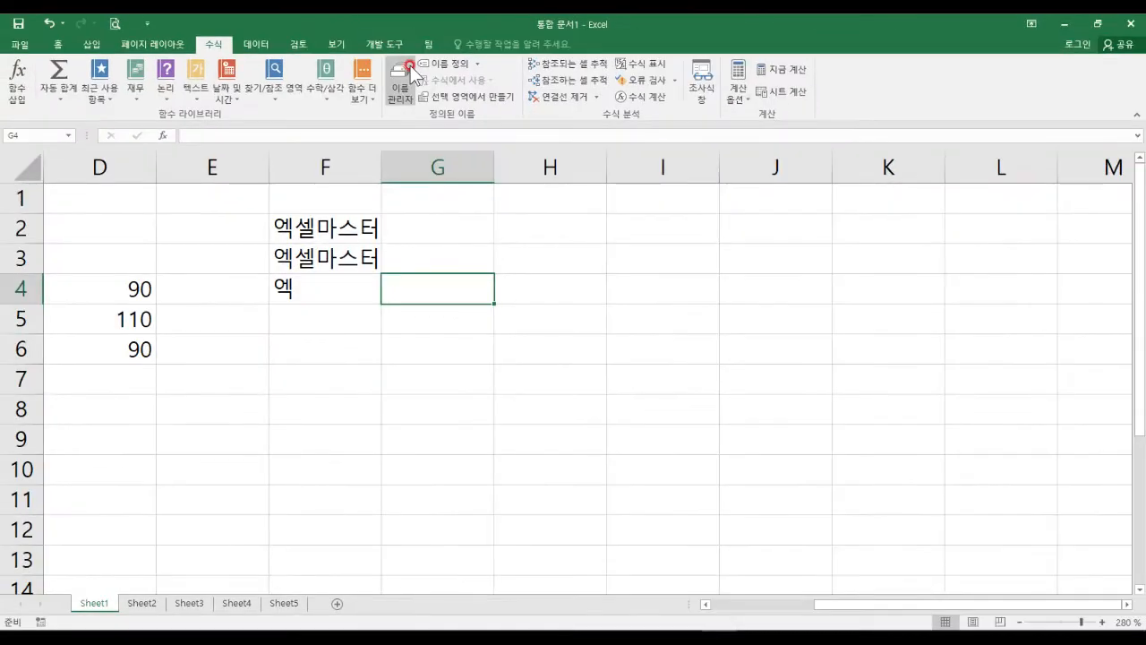
pyautogui.click(20, 43)
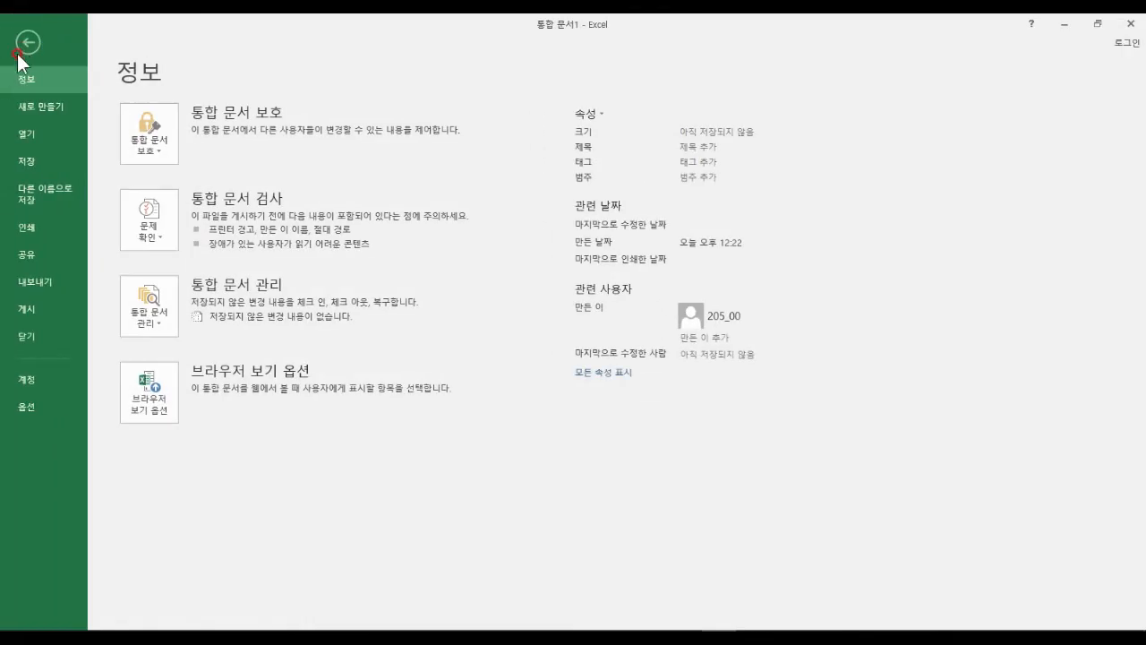
pyautogui.click(41, 403)
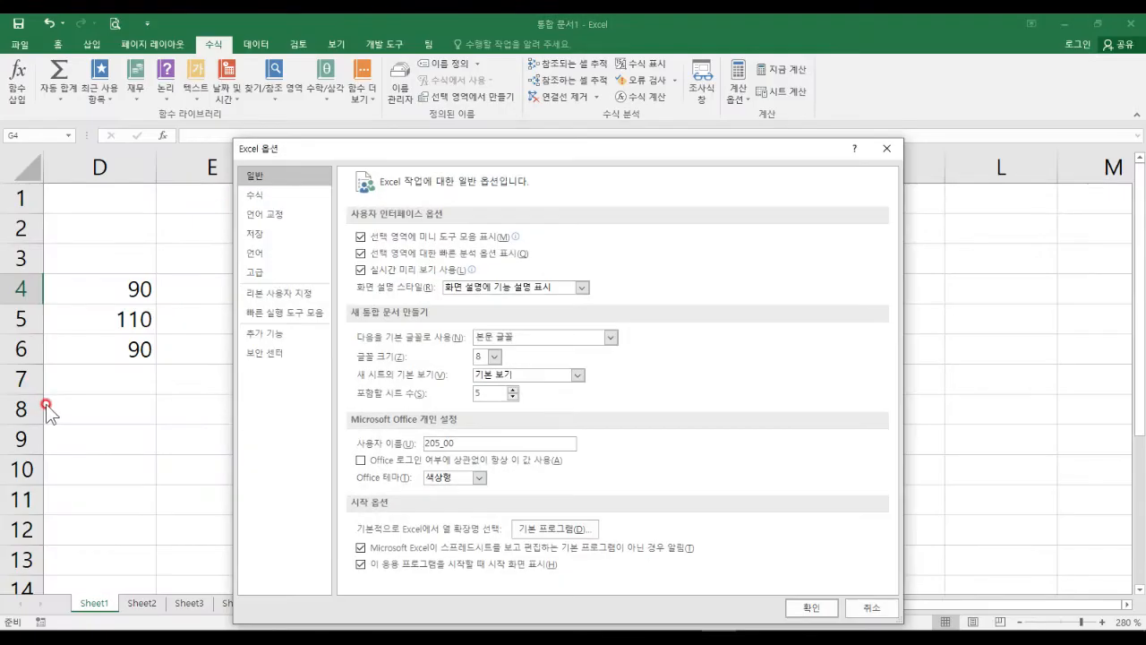
pyautogui.click(291, 313)
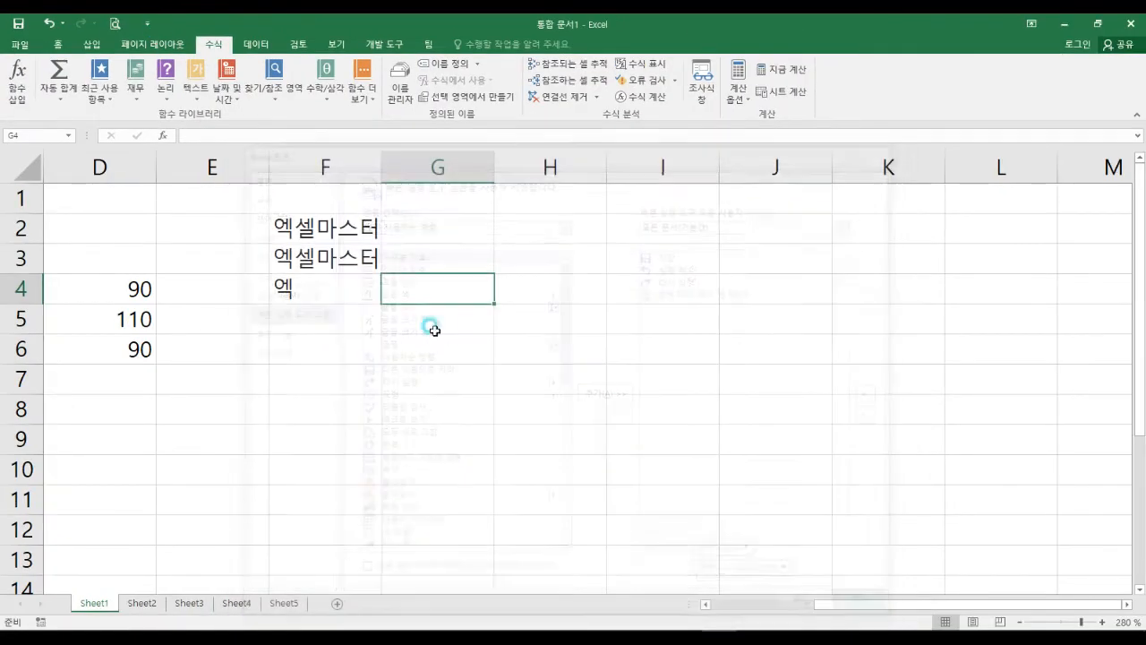
pyautogui.click(147, 23)
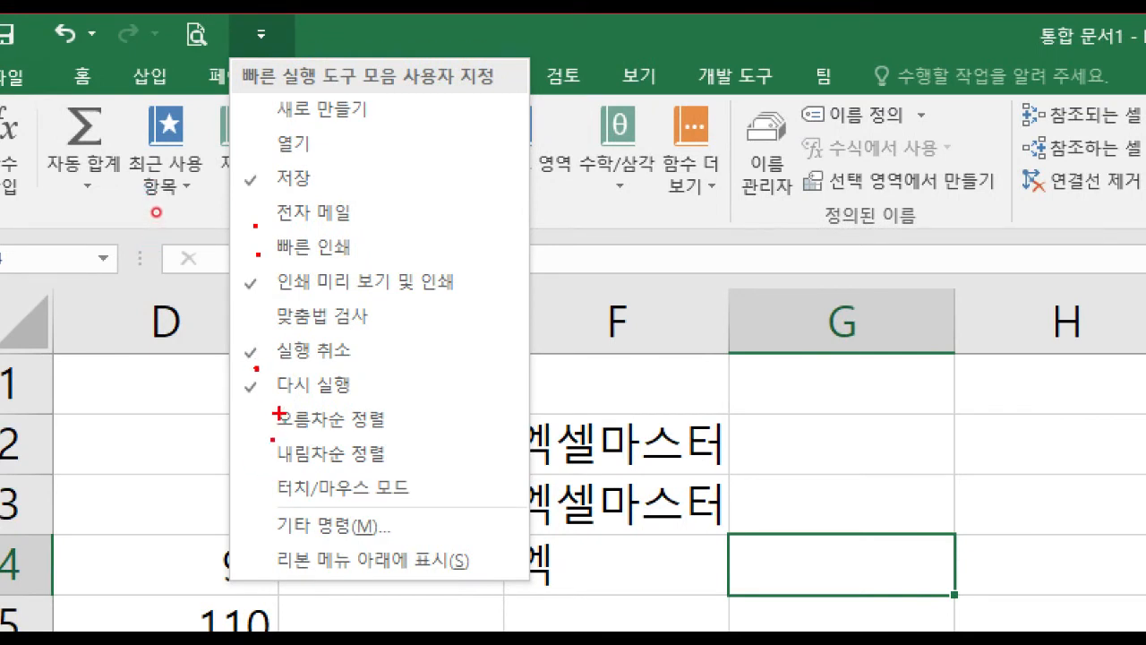
pyautogui.moveTo(356, 139)
pyautogui.mouseDown()
pyautogui.moveTo(416, 244)
pyautogui.moveTo(425, 327)
pyautogui.moveTo(376, 494)
pyautogui.mouseUp()
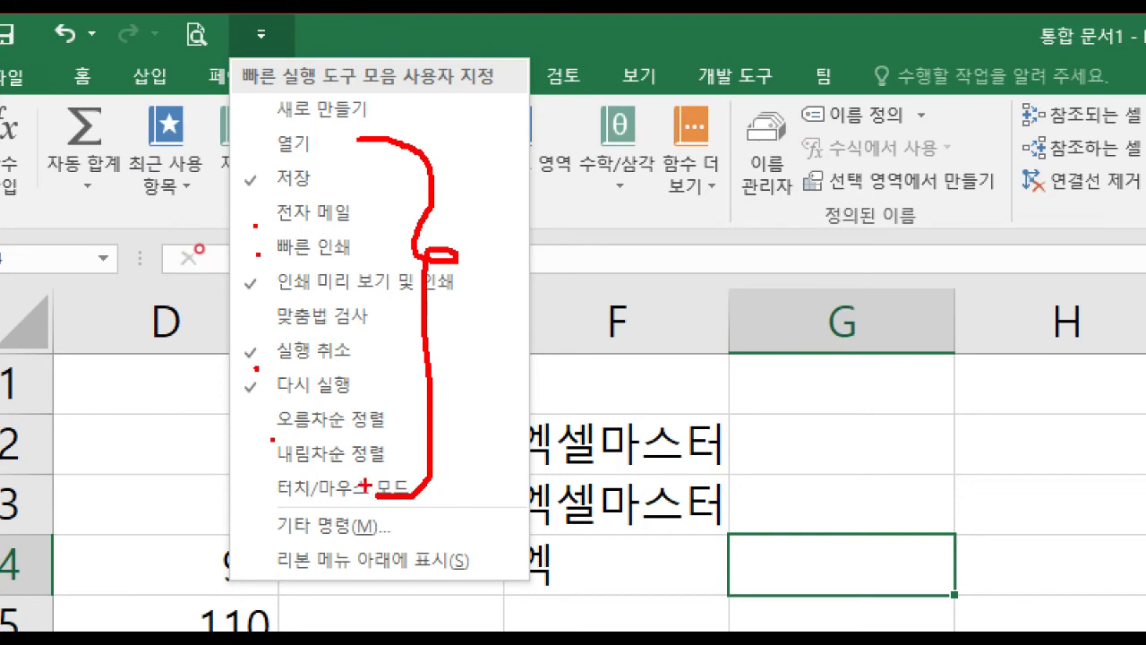
pyautogui.click(84, 39)
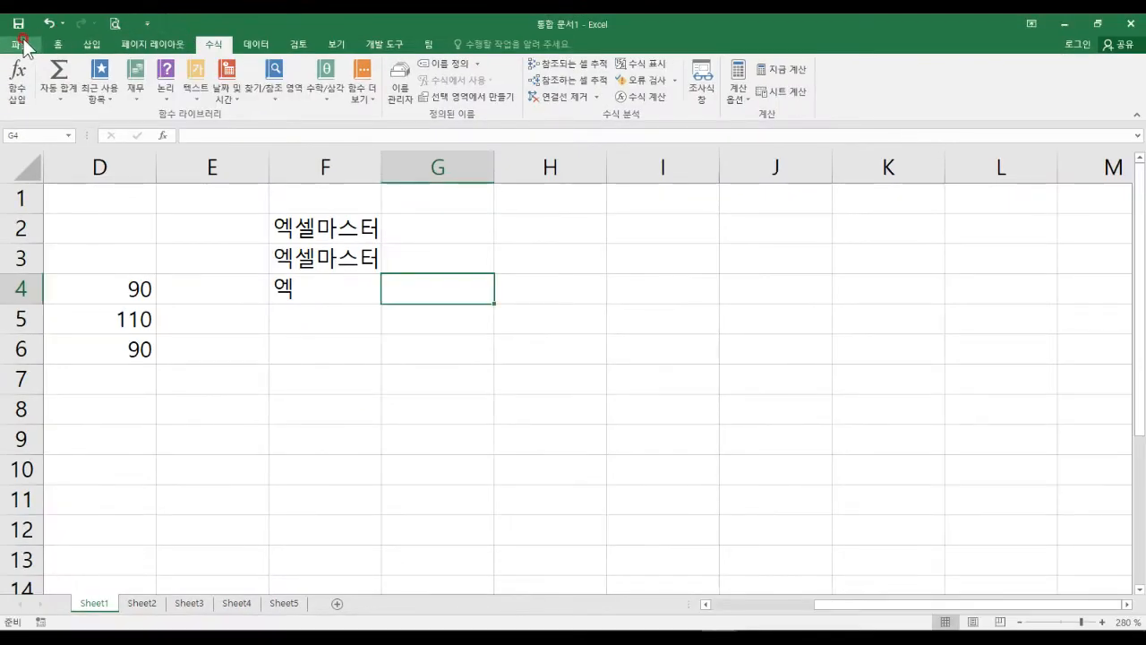
# Open the Quick Access Toolbar options and expand the 명령 선택 list of command sources.
pyautogui.click(11, 76)
pyautogui.click(51, 409)
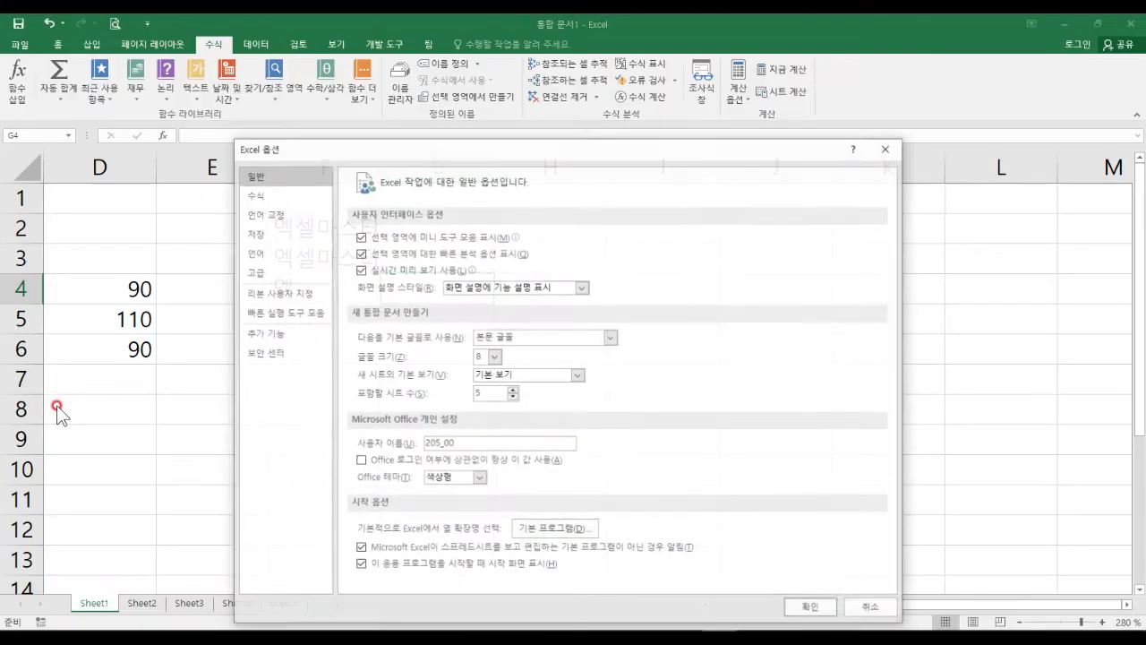
pyautogui.click(300, 314)
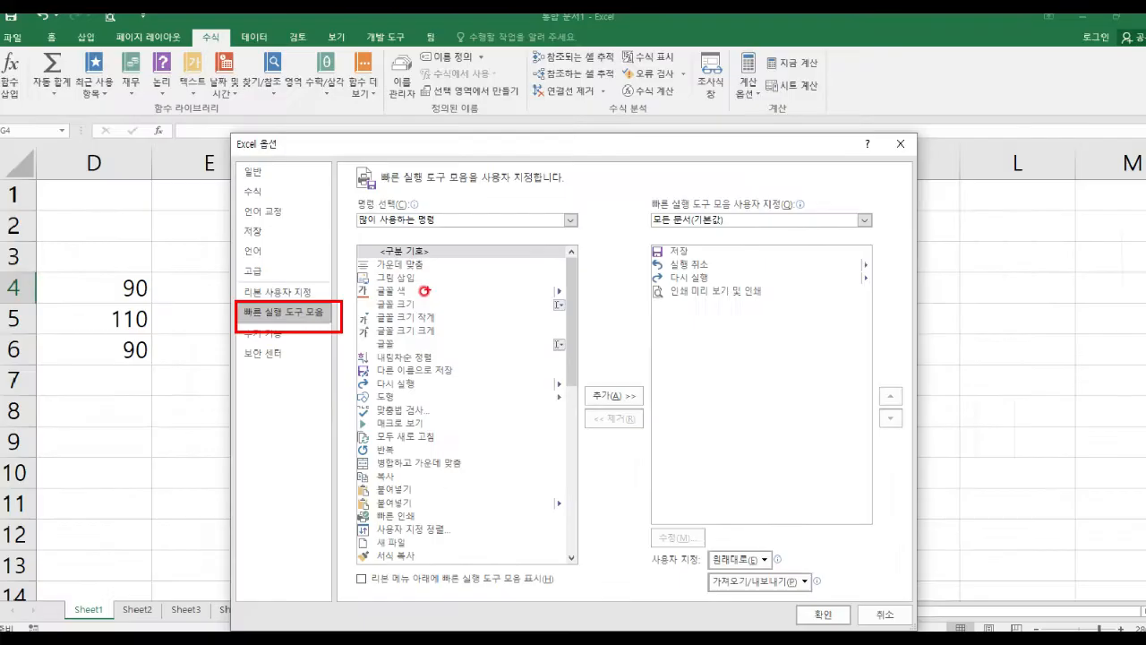
pyautogui.moveTo(403, 265)
pyautogui.mouseDown()
pyautogui.moveTo(441, 281)
pyautogui.moveTo(423, 551)
pyautogui.mouseUp()
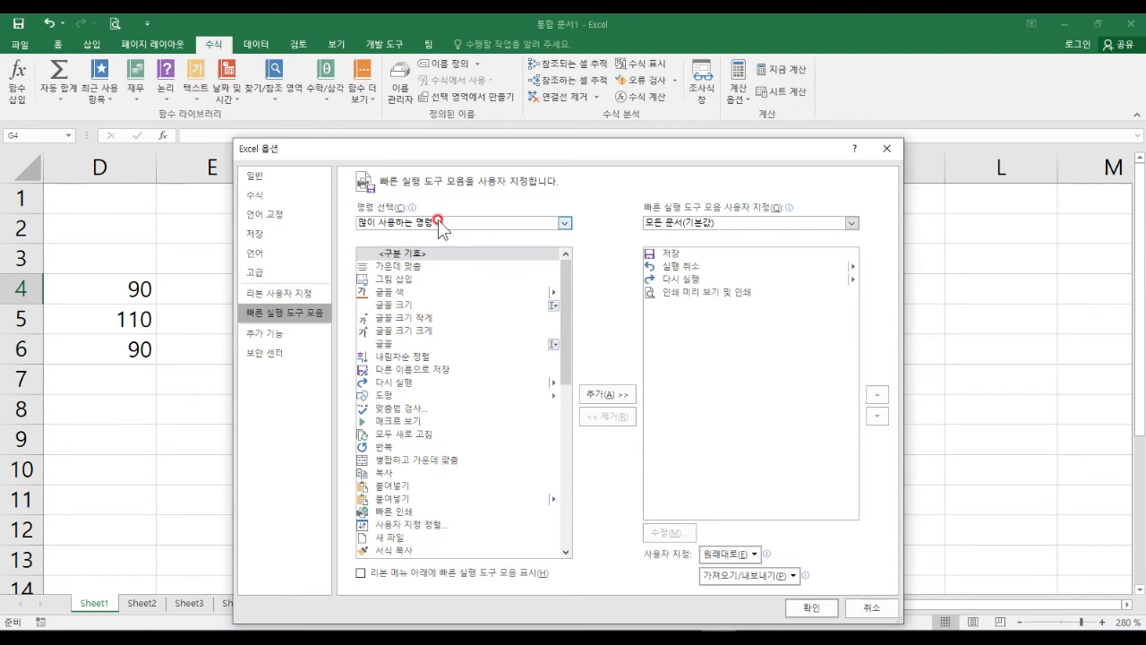
pyautogui.click(439, 222)
pyautogui.moveTo(335, 193); pyautogui.dragTo(423, 223)
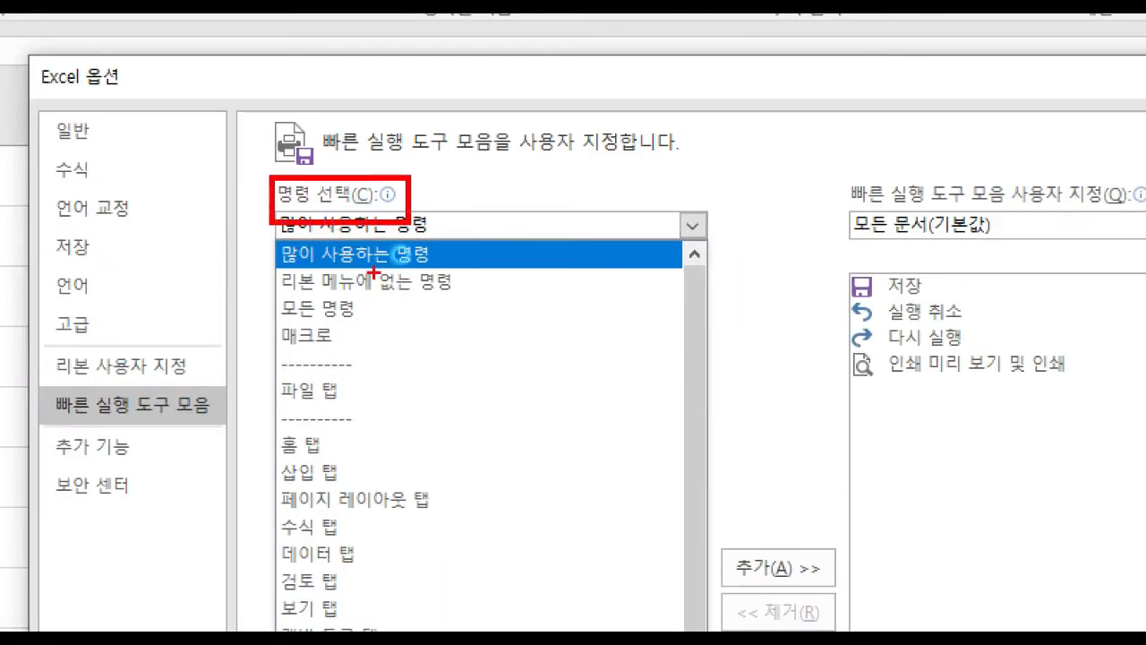
pyautogui.moveTo(265, 290)
pyautogui.mouseDown()
pyautogui.moveTo(280, 314)
pyautogui.moveTo(371, 331)
pyautogui.moveTo(426, 292)
pyautogui.mouseUp()
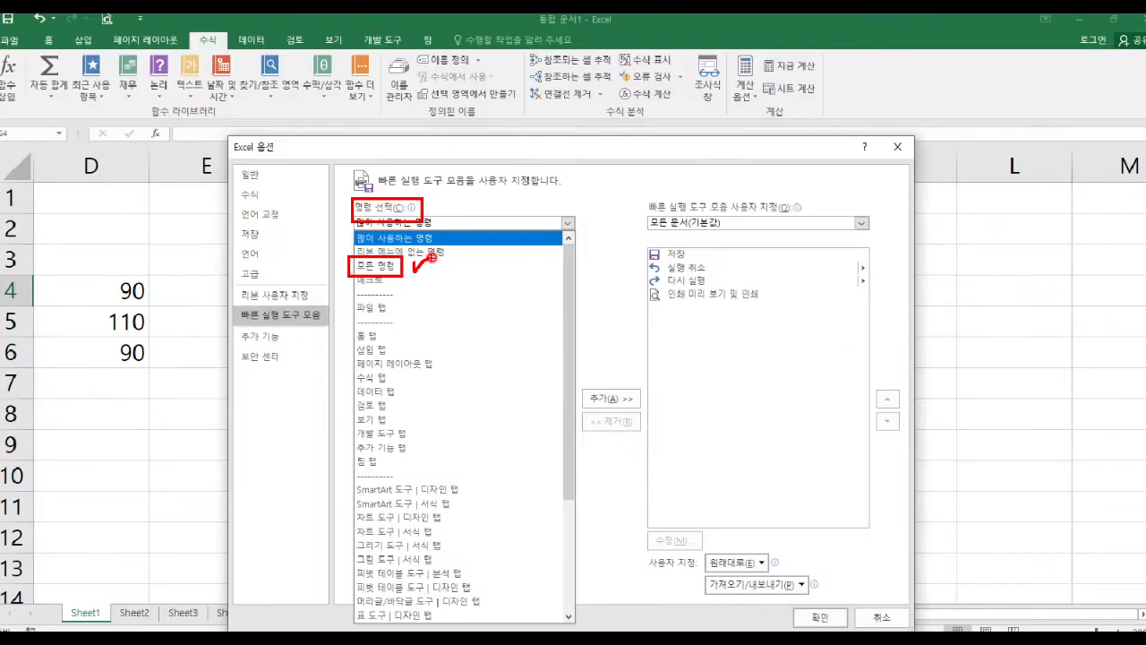
# Switch the command source to All Commands (모든 명령) and scroll down toward 글꼴 색.
pyautogui.click(417, 226)
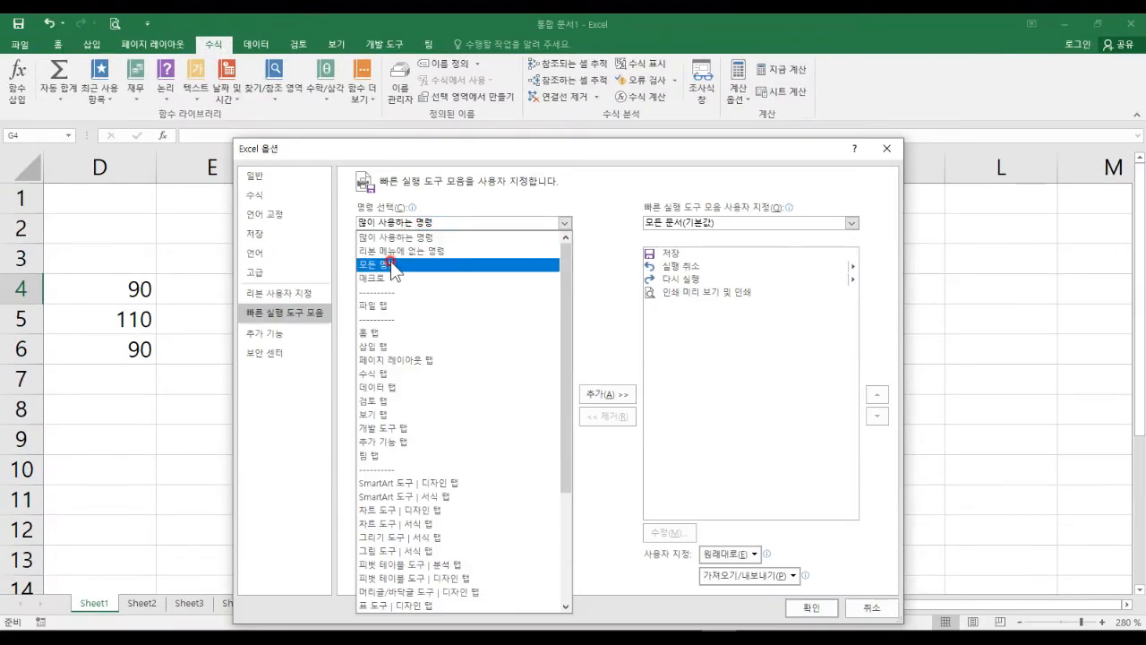
pyautogui.click(399, 265)
pyautogui.moveTo(399, 265)
pyautogui.mouseDown()
pyautogui.moveTo(412, 265)
pyautogui.moveTo(438, 358)
pyautogui.moveTo(448, 554)
pyautogui.mouseUp()
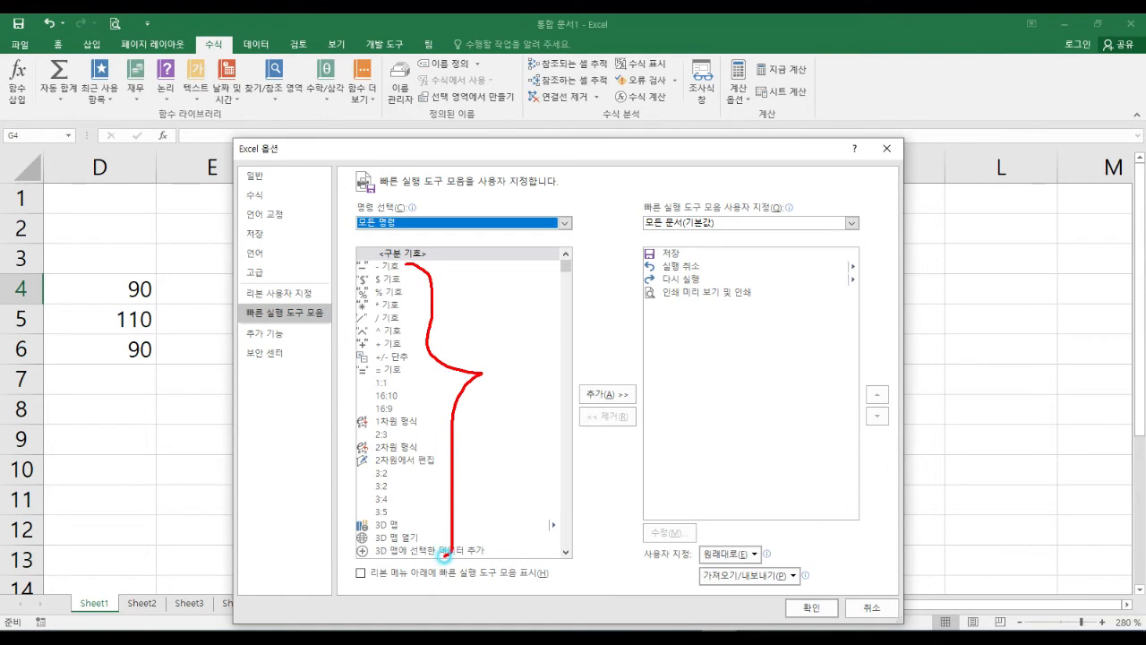
pyautogui.press('Escape')
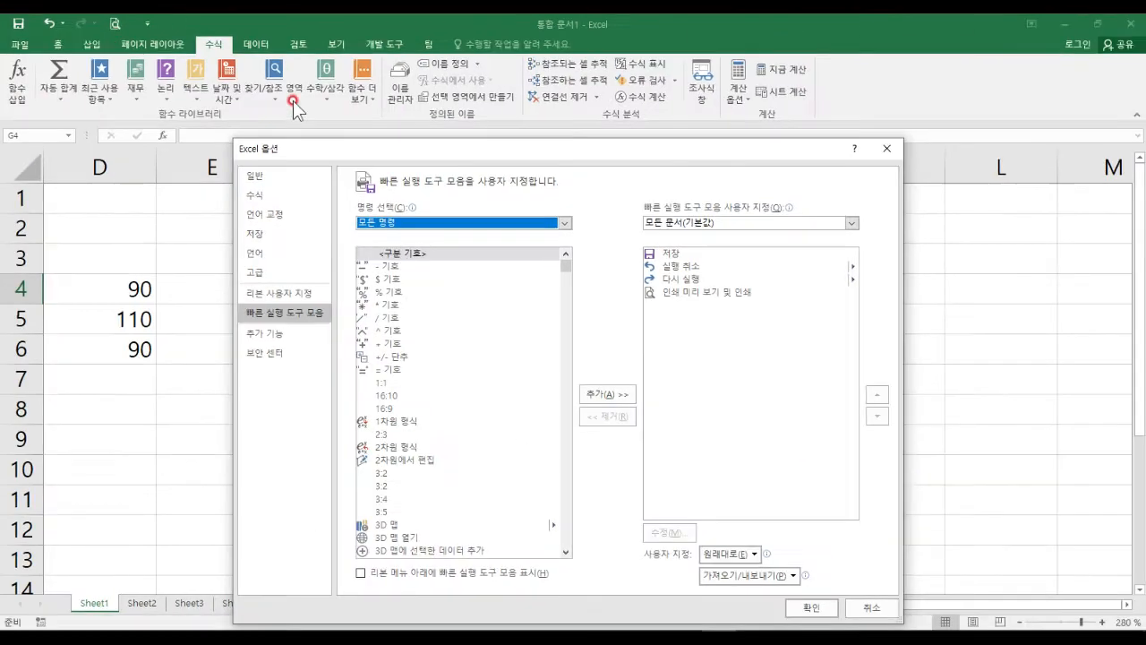
pyautogui.scroll(-20, 520, 437)
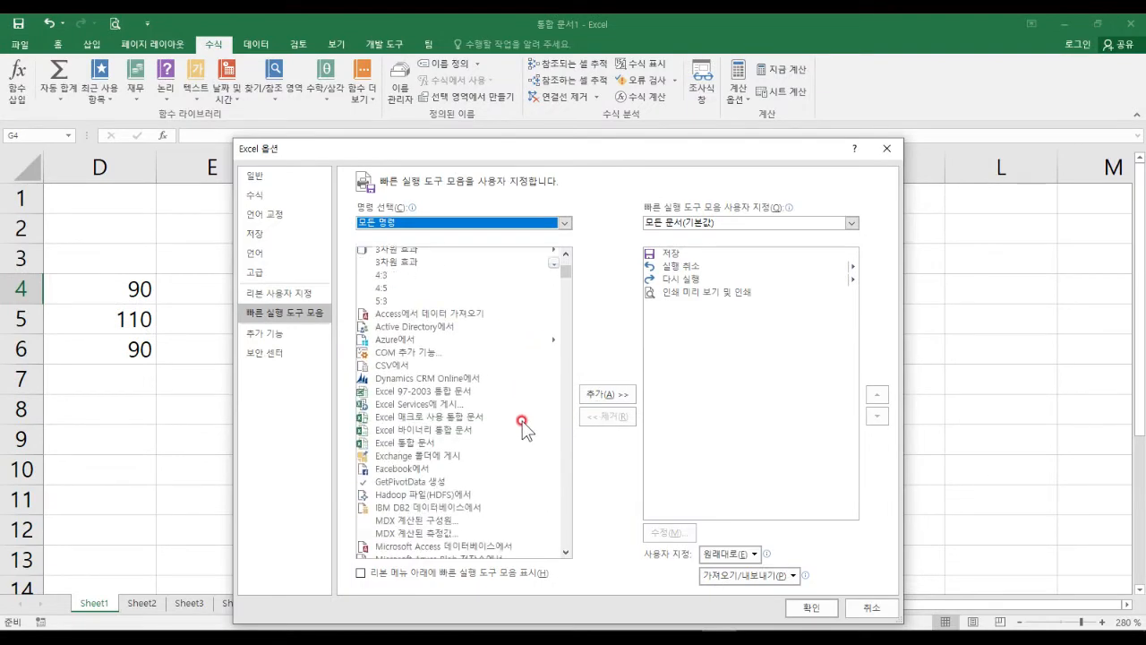
pyautogui.scroll(-15, 524, 407)
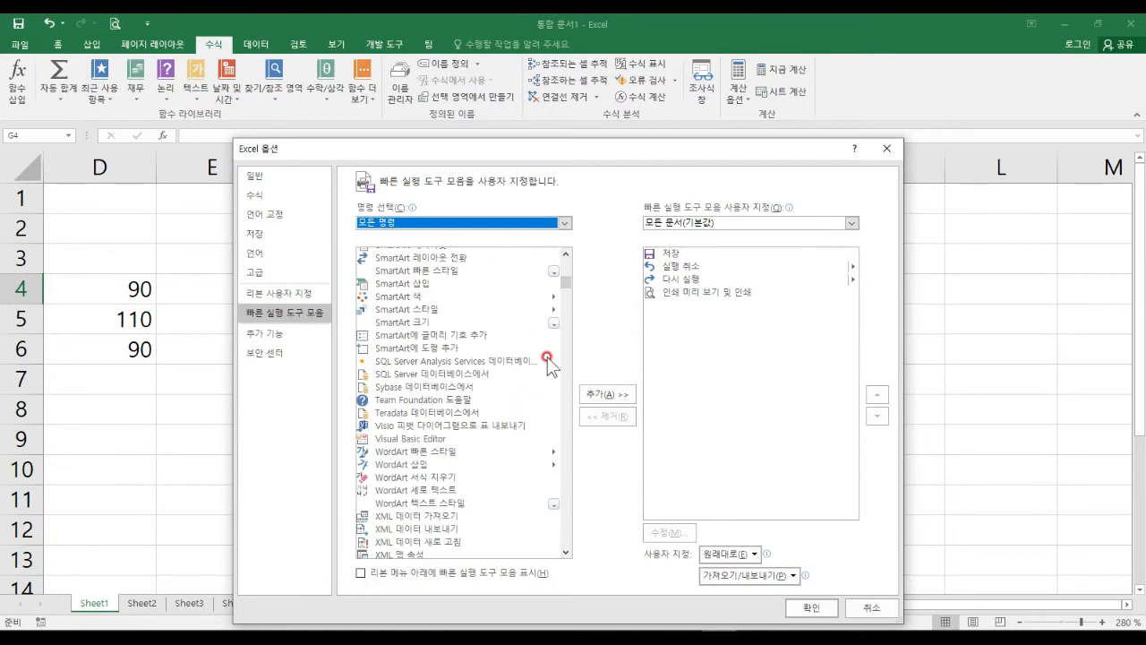
pyautogui.moveTo(566, 286); pyautogui.dragTo(568, 310)
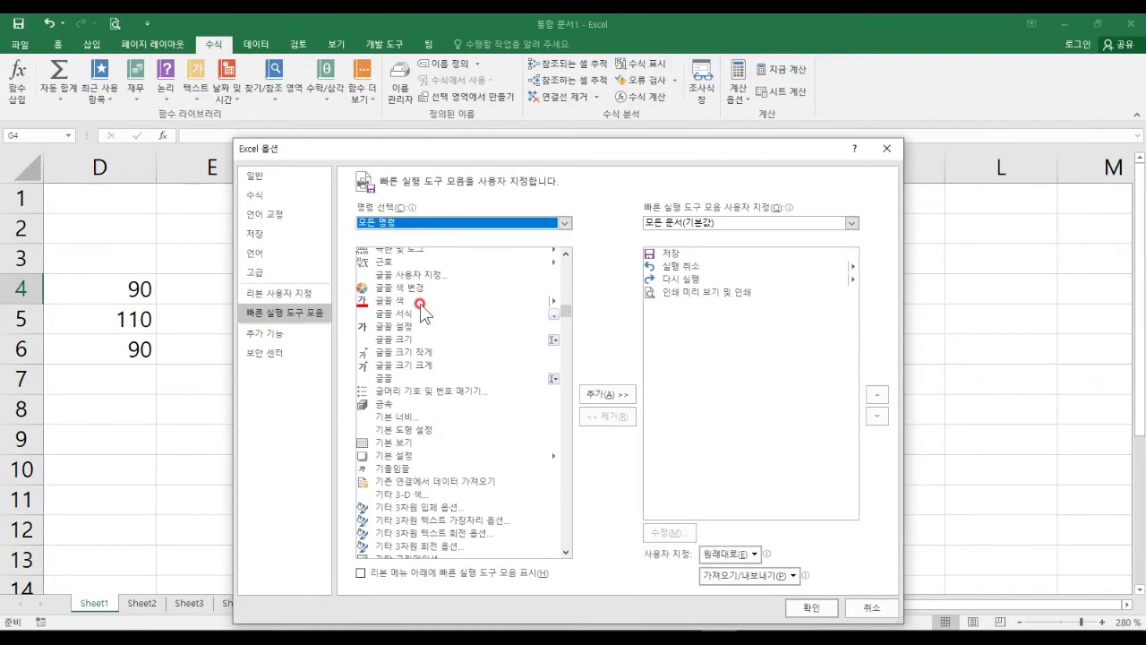
# Select 글꼴 색 (Font Color) and add it to the Quick Access Toolbar list.
pyautogui.click(368, 308)
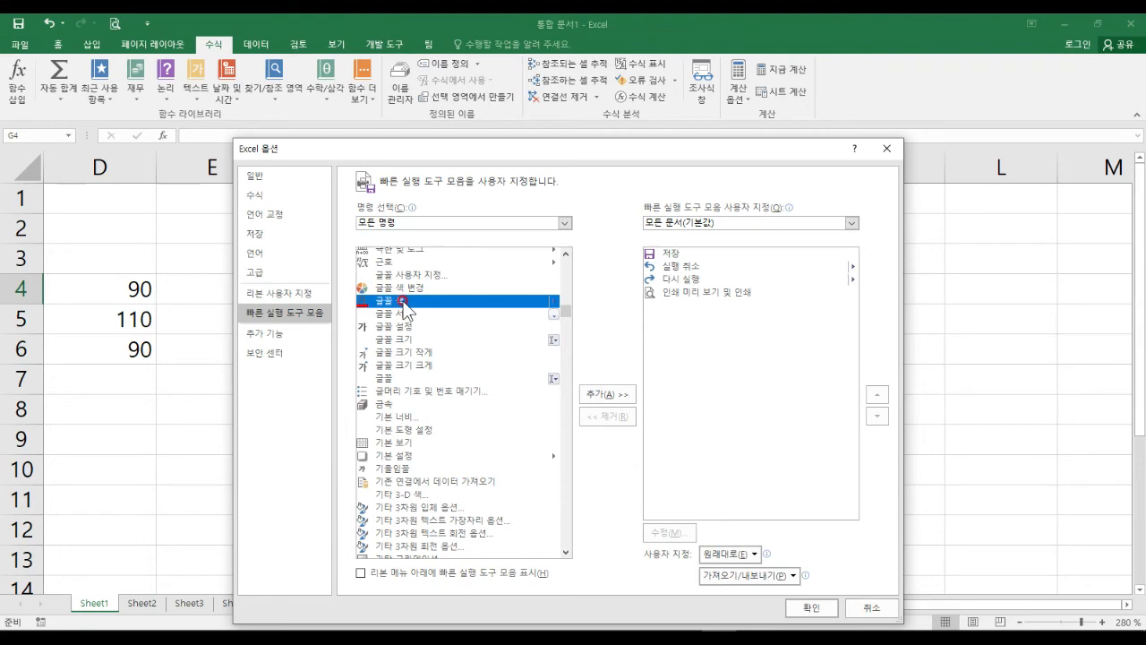
pyautogui.hotkey('ctrl', '1')
pyautogui.click(512, 372)
pyautogui.moveTo(601, 375); pyautogui.dragTo(611, 393)
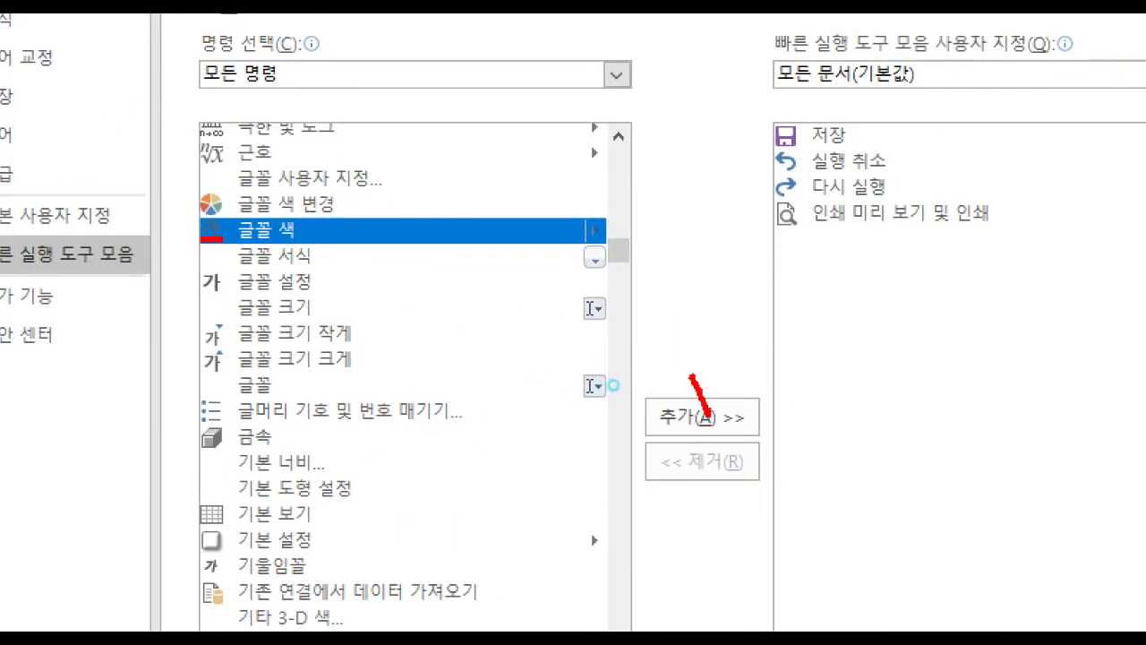
pyautogui.moveTo(707, 413); pyautogui.dragTo(747, 351)
pyautogui.press('Escape')
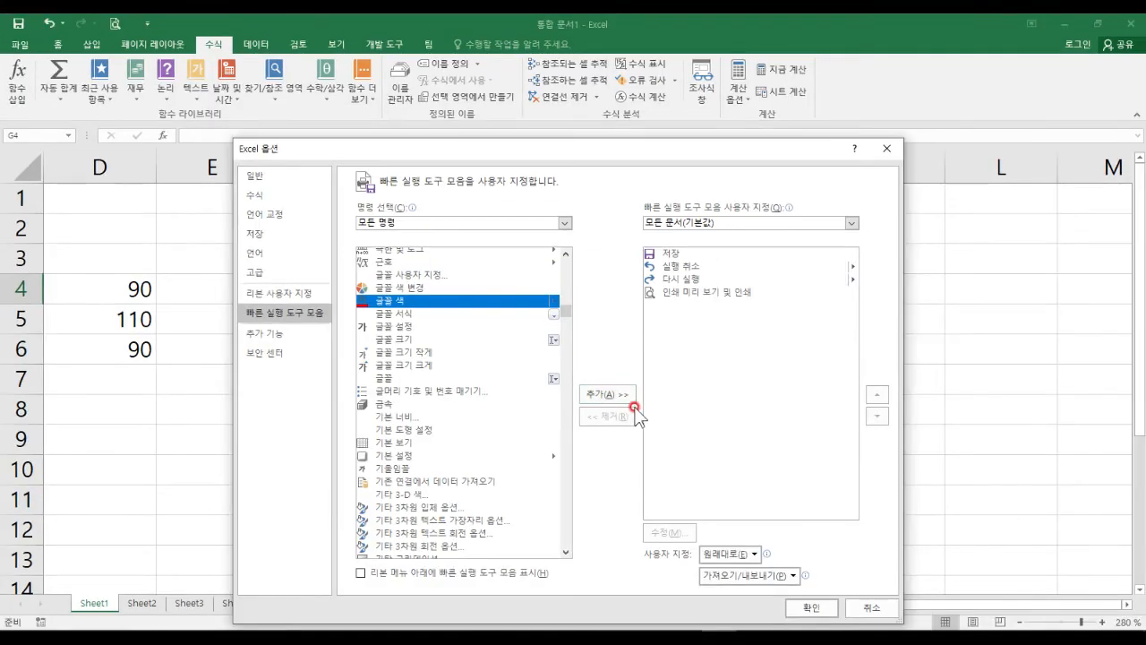
pyautogui.click(727, 424)
# Highlight 글꼴 색, now listed after Print Preview and Print in the toolbar list.
pyautogui.hotkey('ctrl', '1')
pyautogui.click(658, 307)
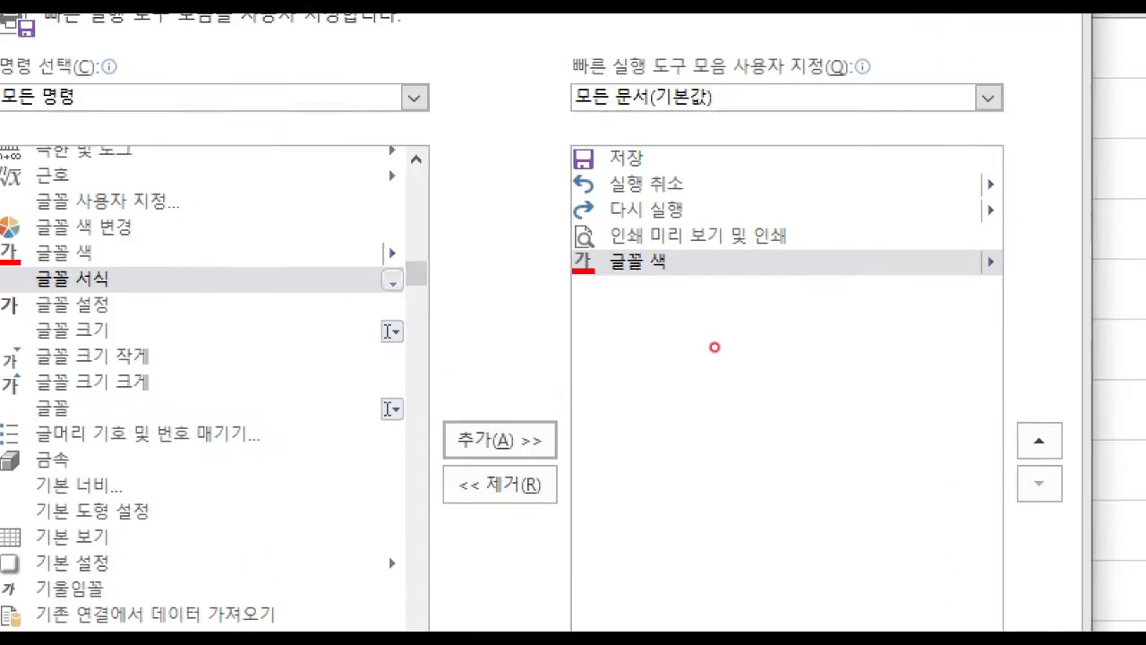
pyautogui.moveTo(638, 298)
pyautogui.mouseDown()
pyautogui.moveTo(647, 319)
pyautogui.moveTo(695, 324)
pyautogui.mouseUp()
pyautogui.moveTo(536, 129)
pyautogui.mouseDown()
pyautogui.moveTo(660, 343)
pyautogui.moveTo(772, 352)
pyautogui.mouseUp()
pyautogui.press('Escape')
pyautogui.hotkey('ctrl', '2')
pyautogui.moveTo(530, 108)
pyautogui.mouseDown()
pyautogui.moveTo(748, 305)
pyautogui.moveTo(741, 324)
pyautogui.mouseUp()
pyautogui.moveTo(605, 268)
pyautogui.mouseDown()
pyautogui.moveTo(215, 103)
pyautogui.moveTo(105, 41)
pyautogui.moveTo(108, 96)
pyautogui.mouseUp()
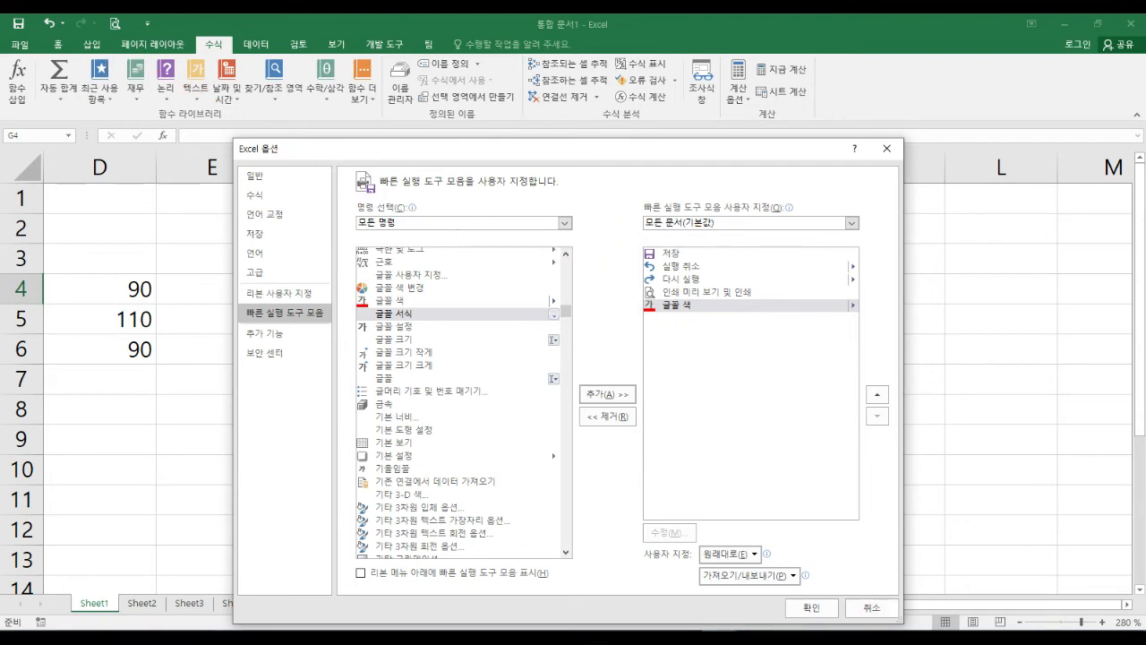
# Confirm Excel Options so the Font Color button appears beside Print Preview and Print.
pyautogui.click(811, 607)
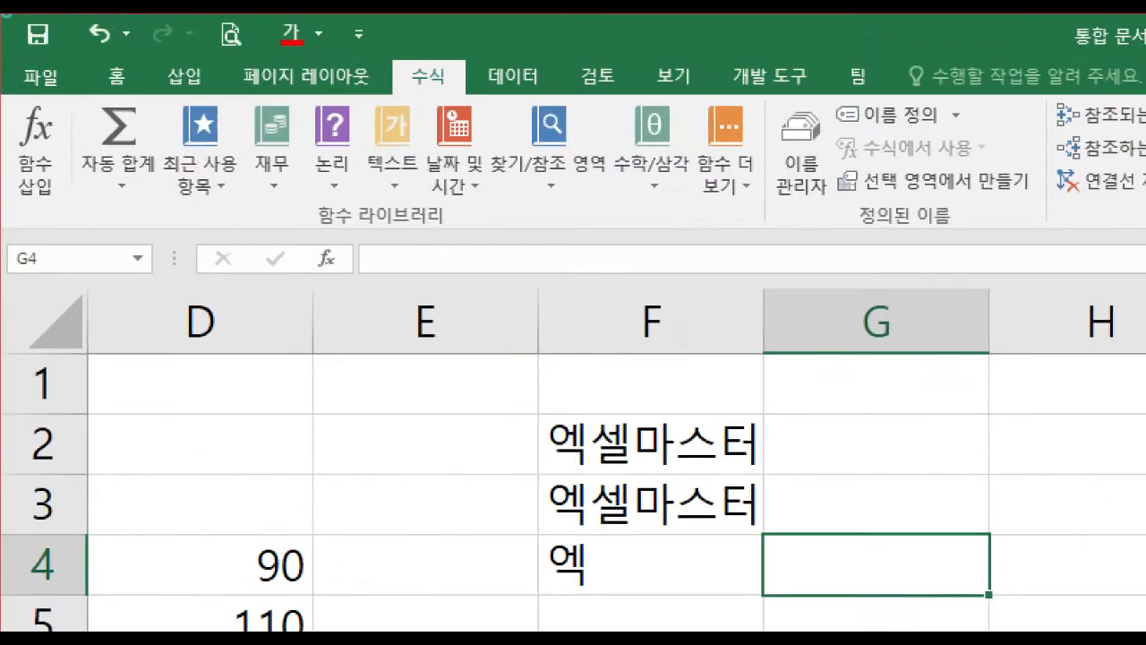
pyautogui.moveTo(174, 24)
pyautogui.mouseDown()
pyautogui.moveTo(135, 34)
pyautogui.moveTo(160, 13)
pyautogui.mouseUp()
pyautogui.moveTo(327, 35); pyautogui.dragTo(321, 68)
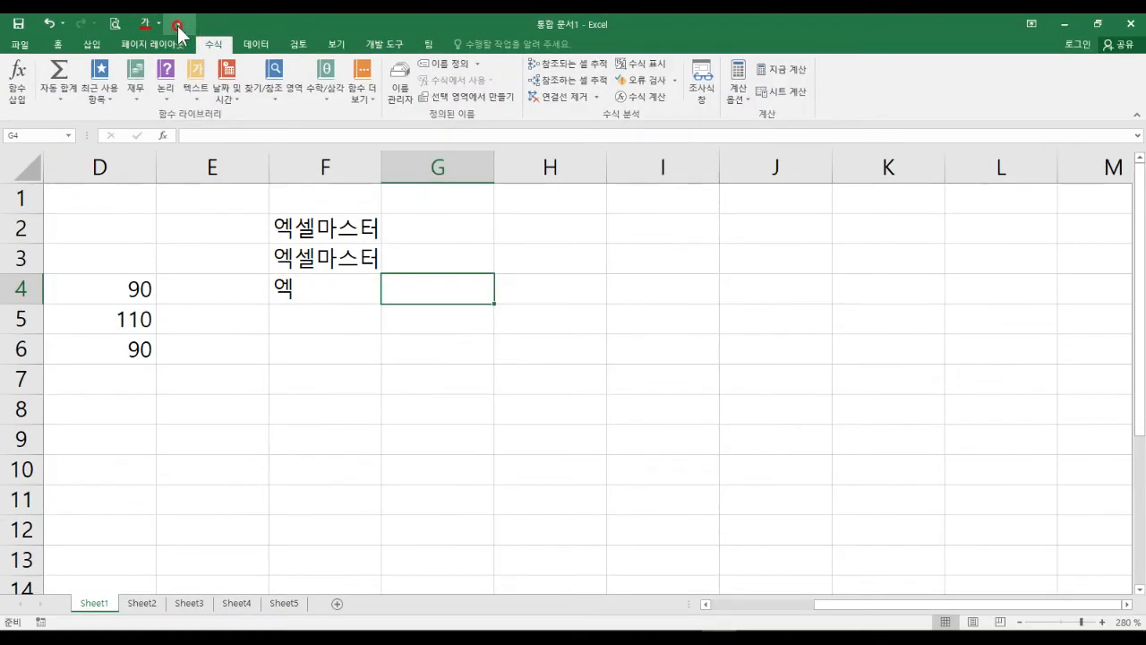
# Review the Quick Access Toolbar customization list, then dismiss it.
pyautogui.click(358, 34)
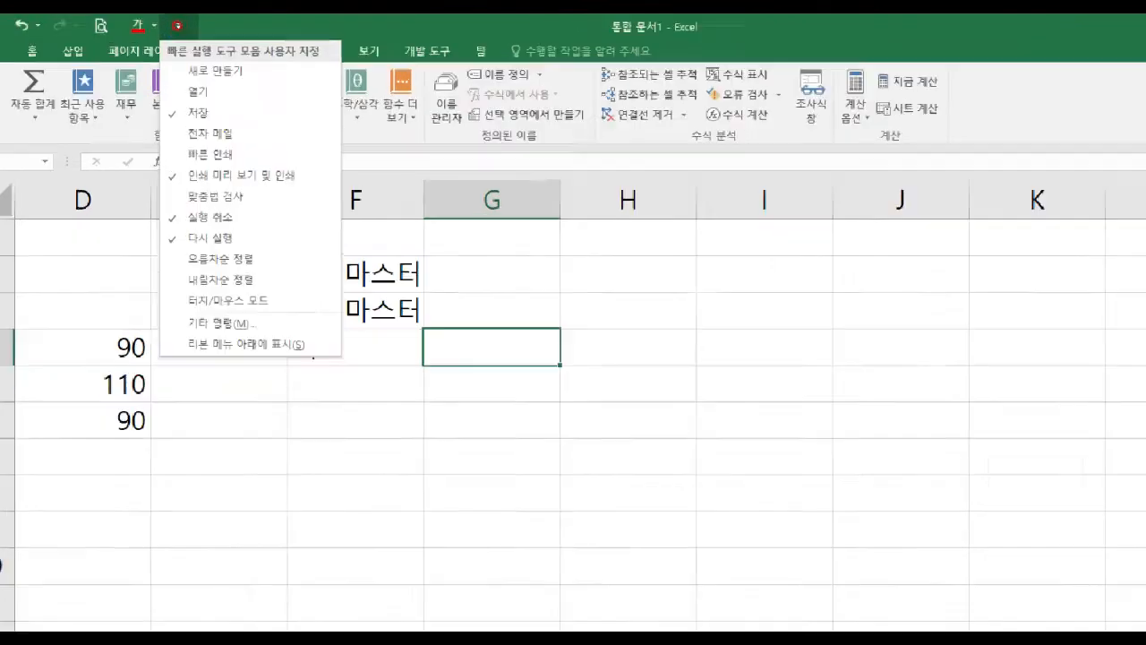
pyautogui.moveTo(208, 32); pyautogui.dragTo(193, 47)
pyautogui.moveTo(162, 127)
pyautogui.mouseDown()
pyautogui.moveTo(112, 229)
pyautogui.moveTo(123, 488)
pyautogui.mouseUp()
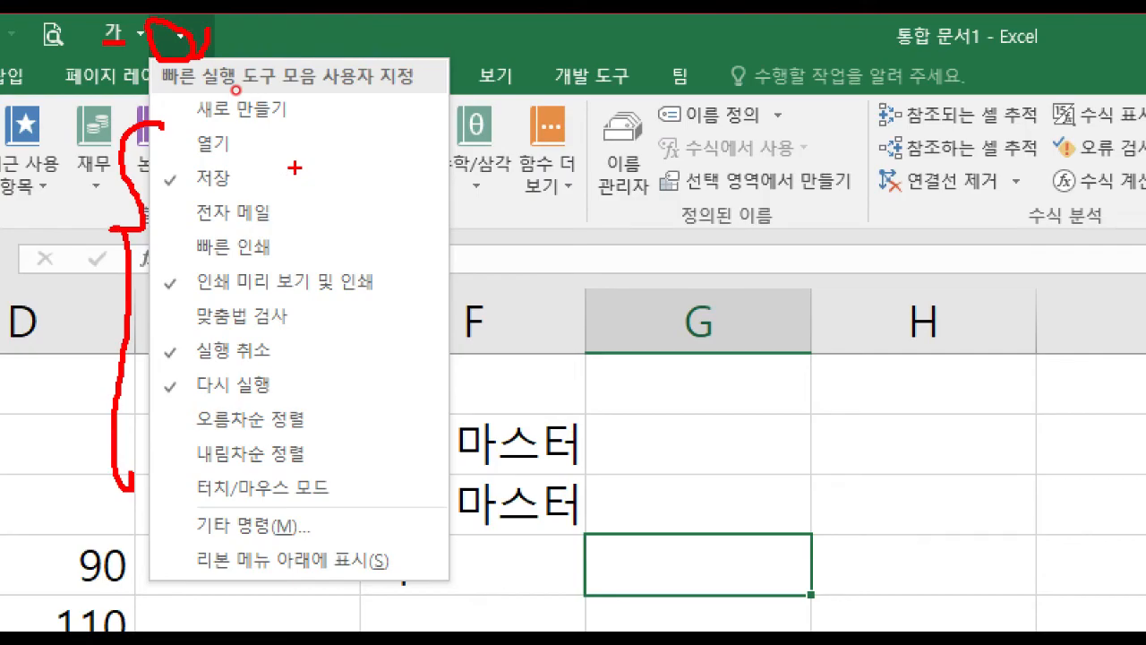
pyautogui.press('Escape')
# Go to Excel Options' Quick Access Toolbar page from the File menu.
pyautogui.click(15, 40)
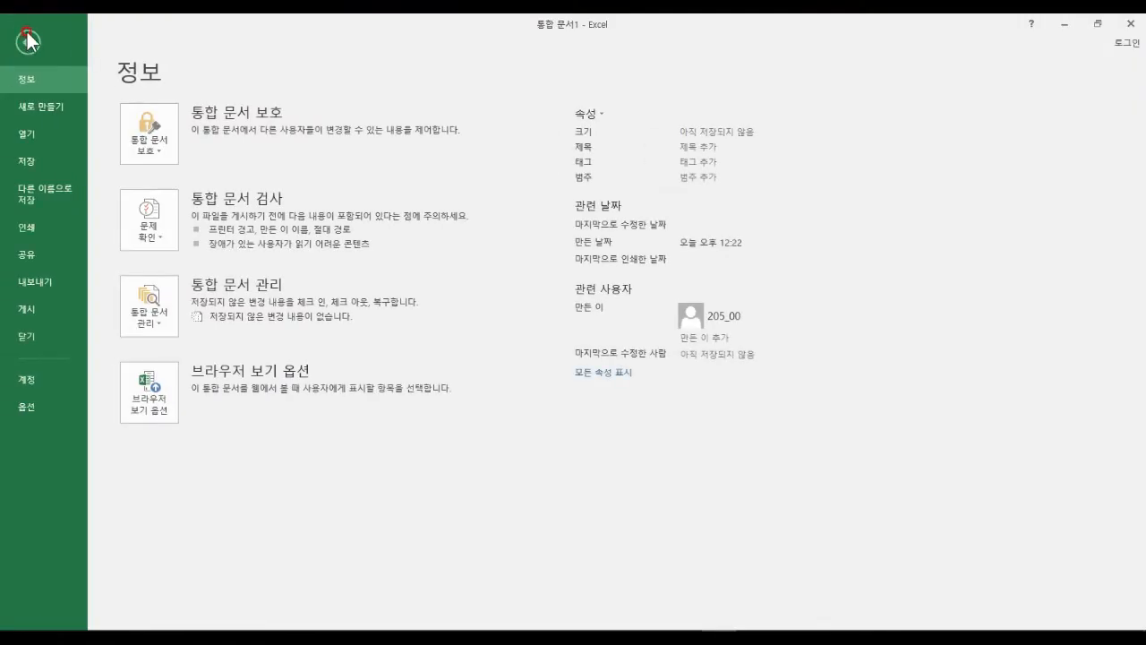
pyautogui.click(39, 403)
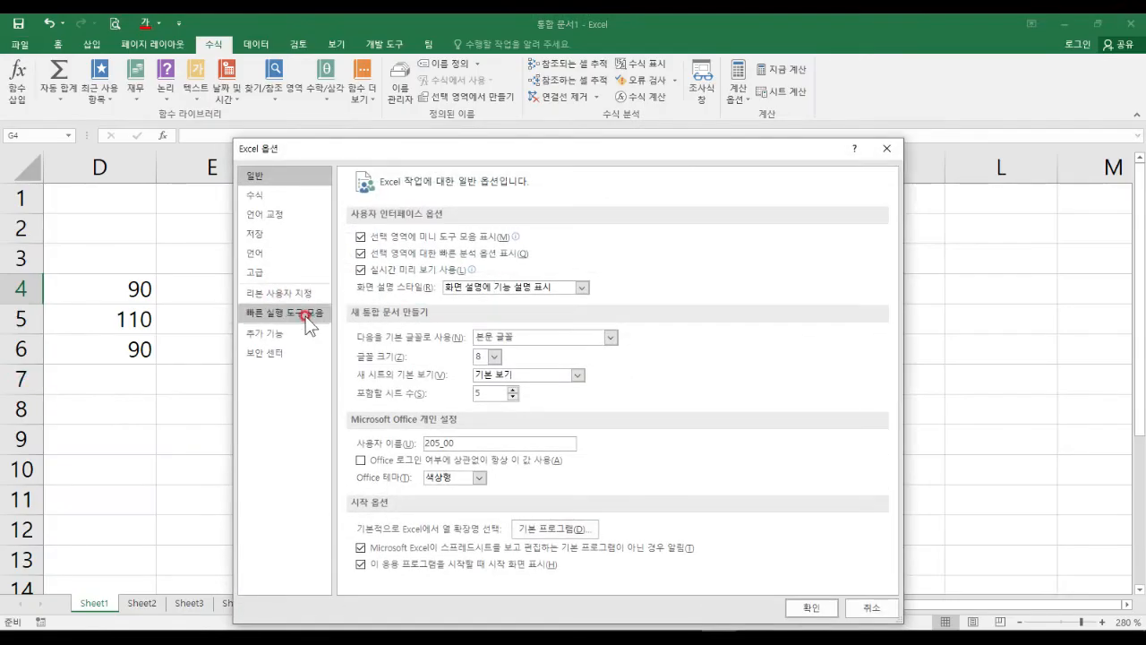
pyautogui.click(304, 316)
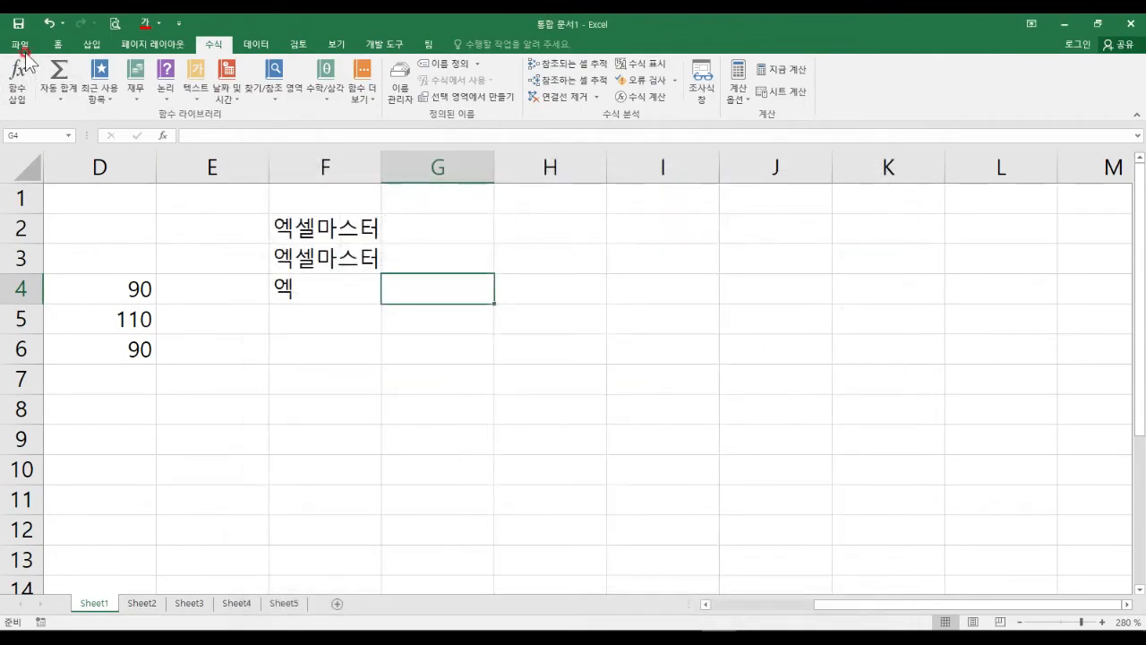
# Return to Excel Options' Quick Access Toolbar page via the File menu.
pyautogui.click(19, 43)
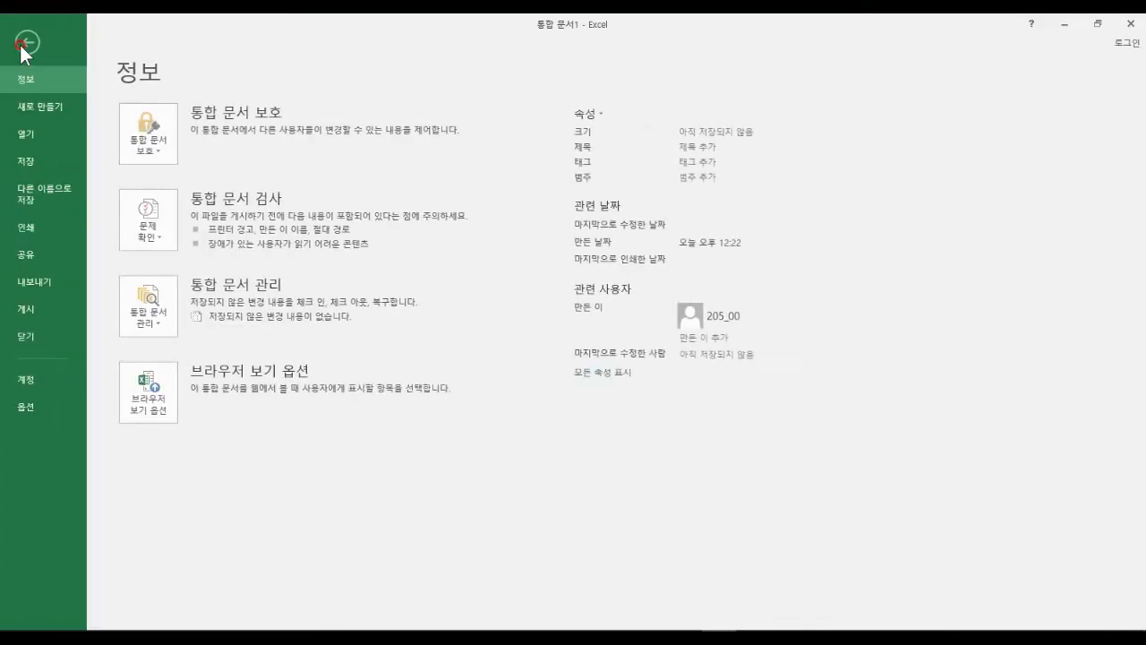
pyautogui.click(28, 404)
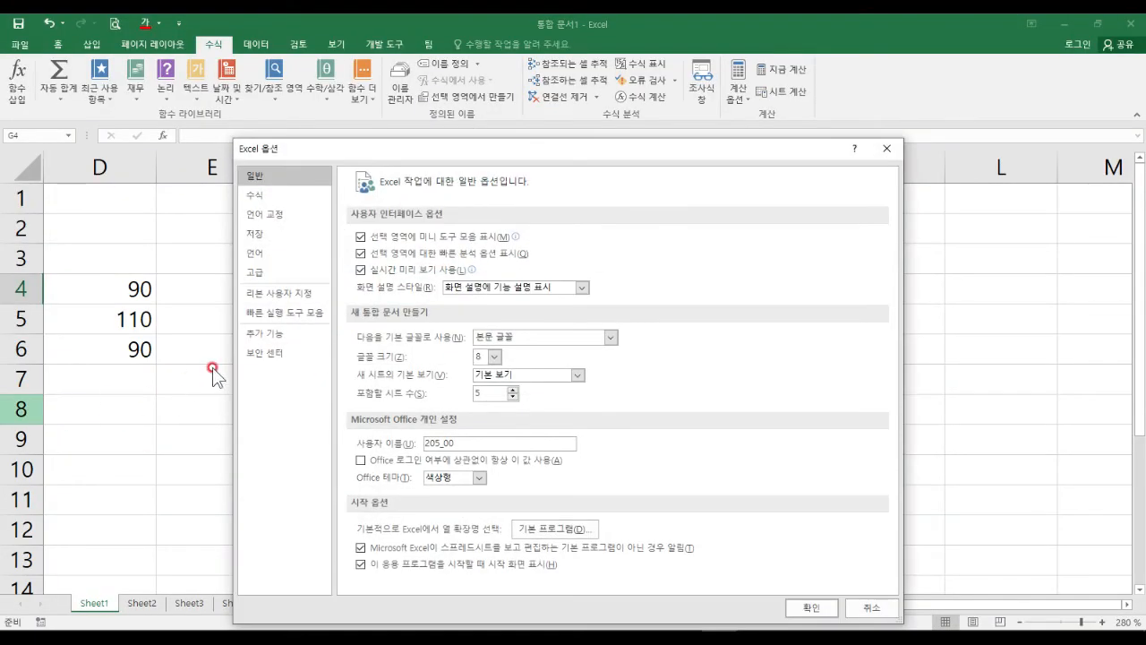
pyautogui.click(310, 312)
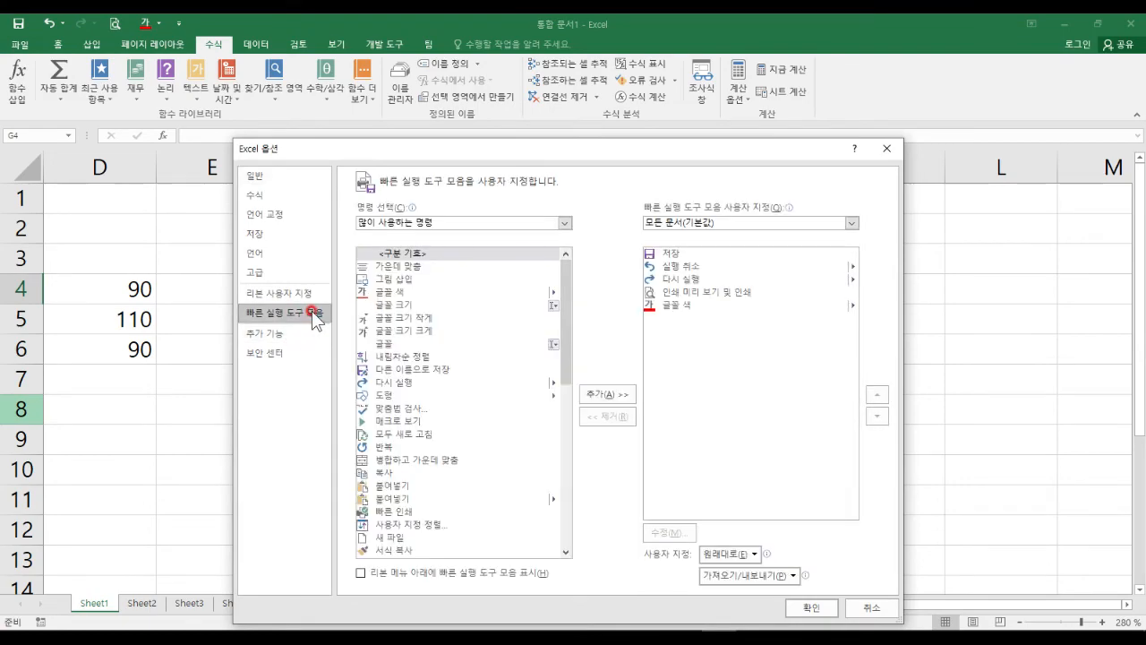
pyautogui.hotkey('ctrl', '1')
pyautogui.click(293, 318)
pyautogui.moveTo(180, 278)
pyautogui.mouseDown()
pyautogui.moveTo(341, 338)
pyautogui.moveTo(386, 341)
pyautogui.mouseUp()
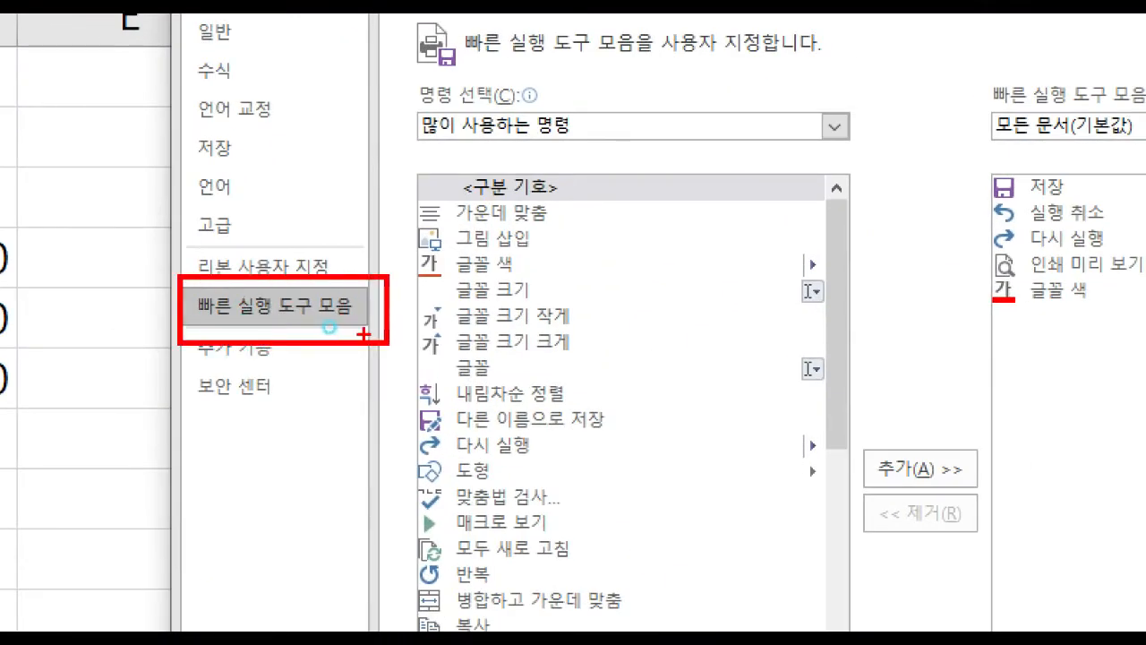
pyautogui.press('Escape')
pyautogui.hotkey('ctrl', '1')
pyautogui.click(771, 582)
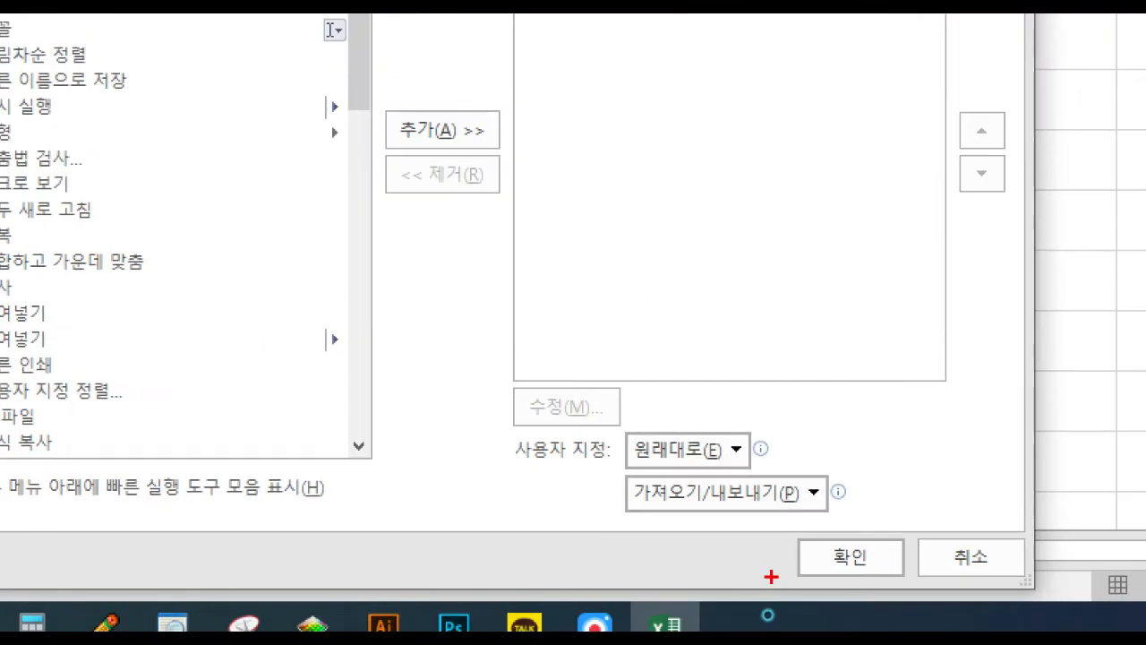
pyautogui.moveTo(733, 443)
pyautogui.mouseDown()
pyautogui.moveTo(705, 480)
pyautogui.moveTo(734, 467)
pyautogui.mouseUp()
pyautogui.press('Escape')
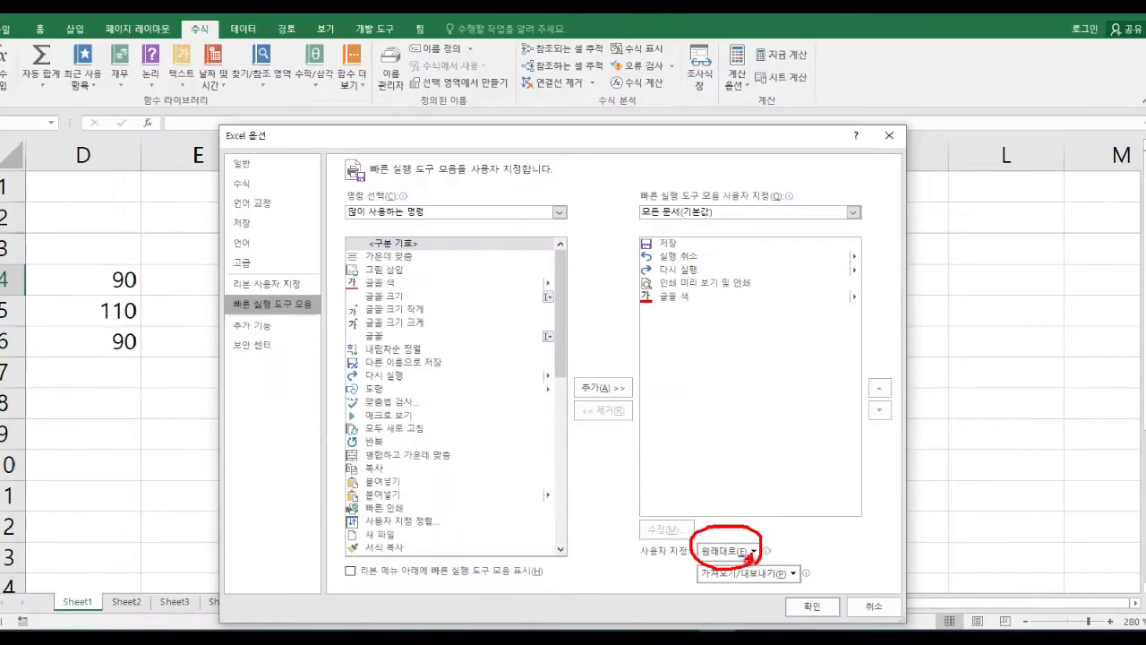
# Reset only the Quick Access Toolbar to defaults, confirm with Yes, and close Options.
pyautogui.click(753, 551)
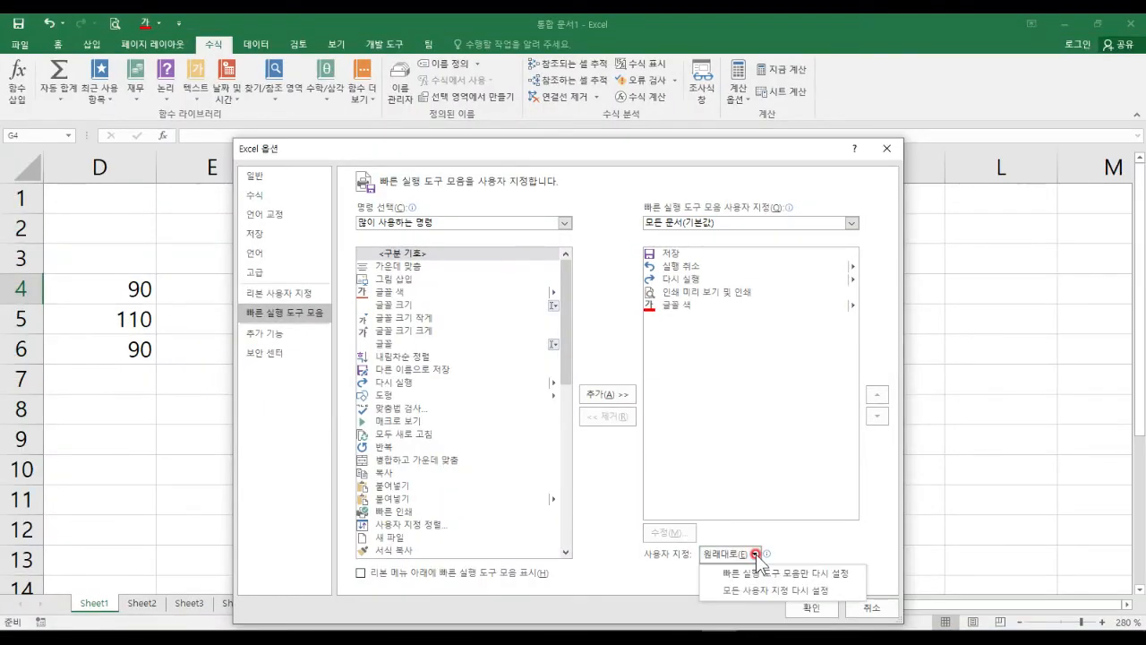
pyautogui.hotkey('ctrl', '1')
pyautogui.click(728, 570)
pyautogui.moveTo(721, 566)
pyautogui.mouseDown()
pyautogui.moveTo(797, 585)
pyautogui.moveTo(860, 577)
pyautogui.mouseUp()
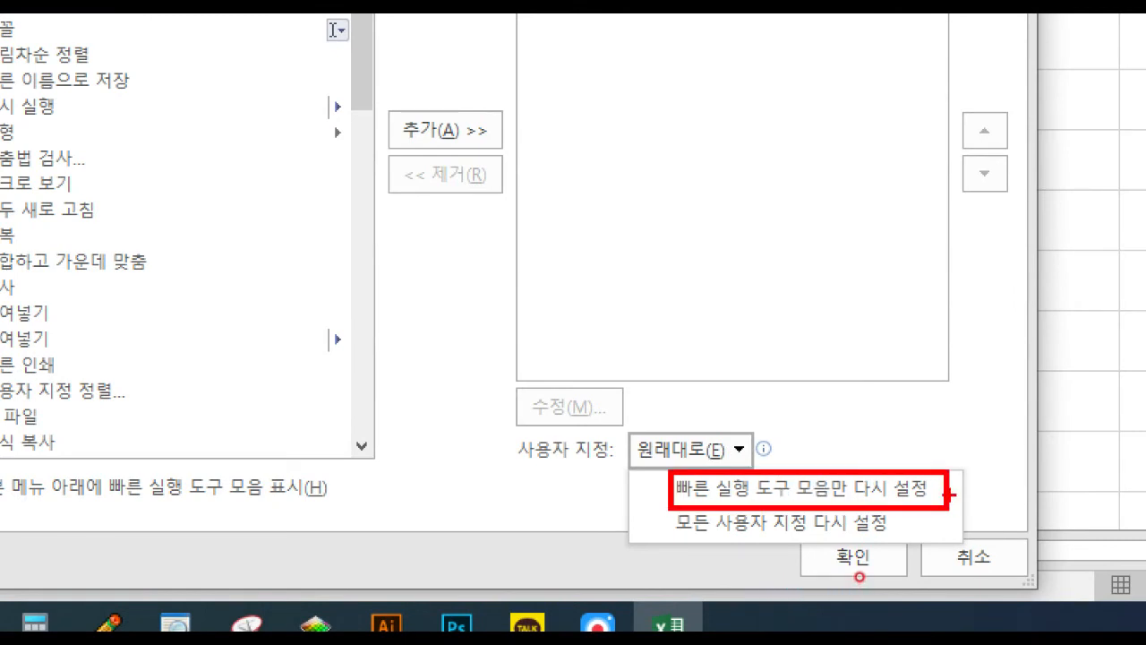
pyautogui.press('Escape')
pyautogui.click(727, 551)
pyautogui.click(777, 575)
pyautogui.click(541, 368)
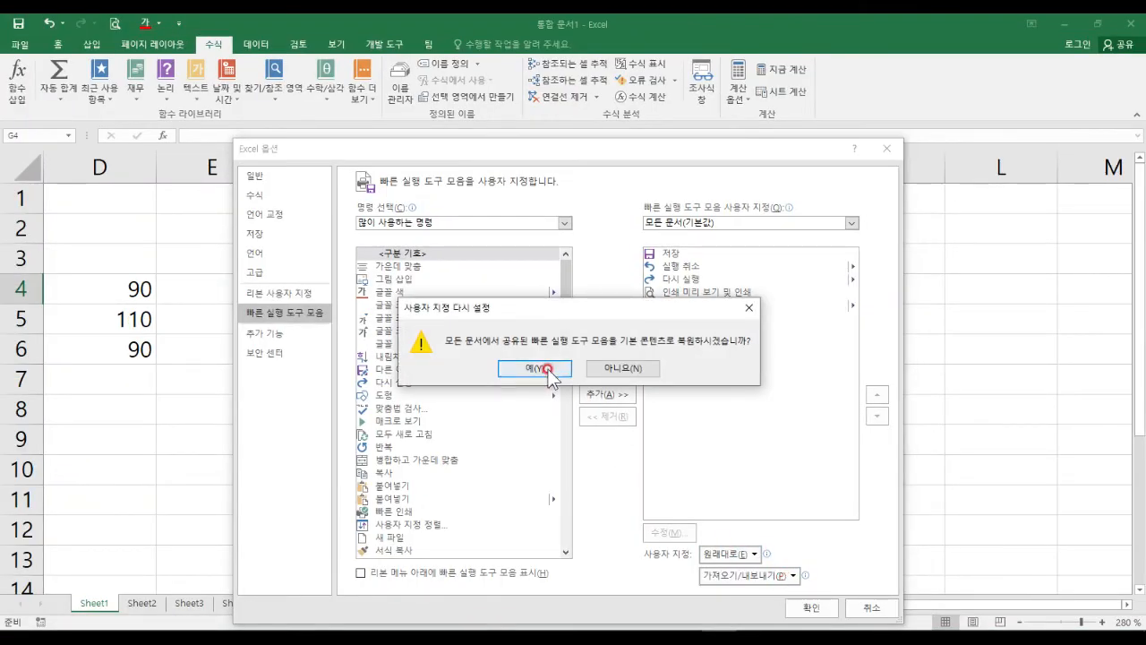
pyautogui.click(810, 604)
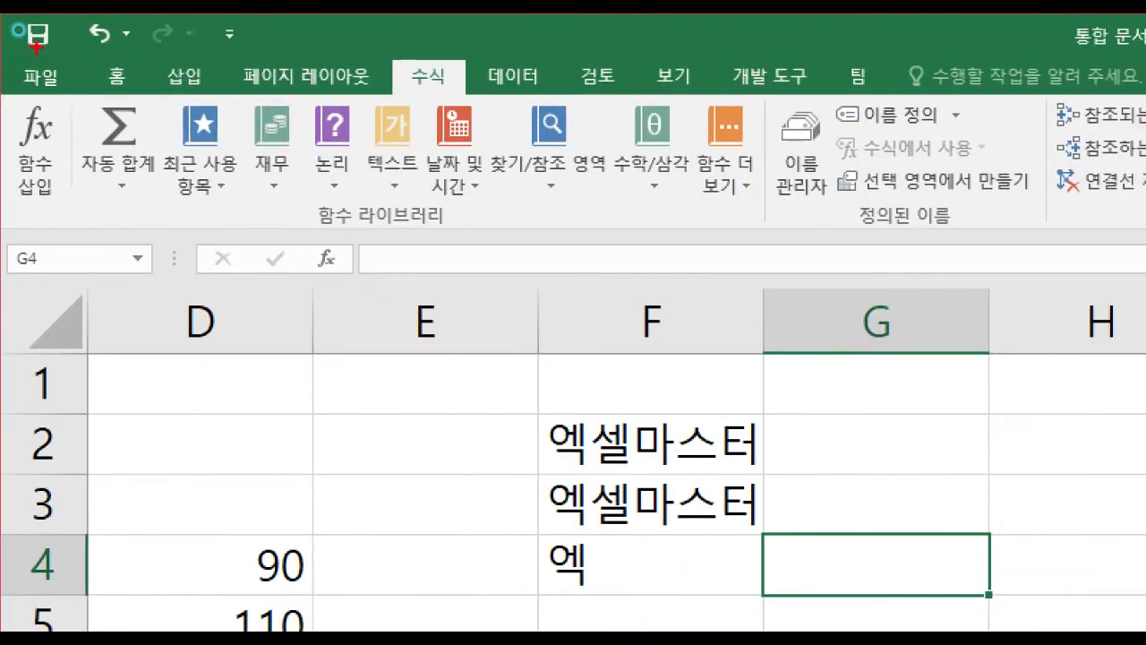
# Bring up Excel Options from File, move it up and left, and show Trust Center.
pyautogui.moveTo(16, 16)
pyautogui.mouseDown()
pyautogui.moveTo(219, 83)
pyautogui.moveTo(258, 63)
pyautogui.mouseUp()
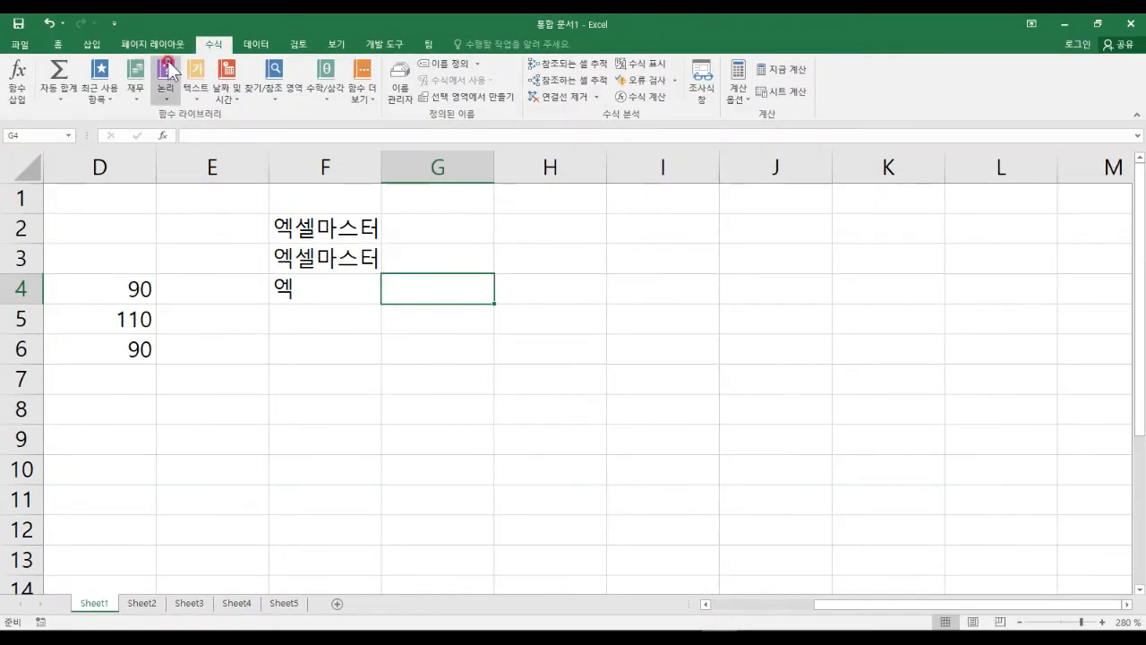
pyautogui.click(19, 43)
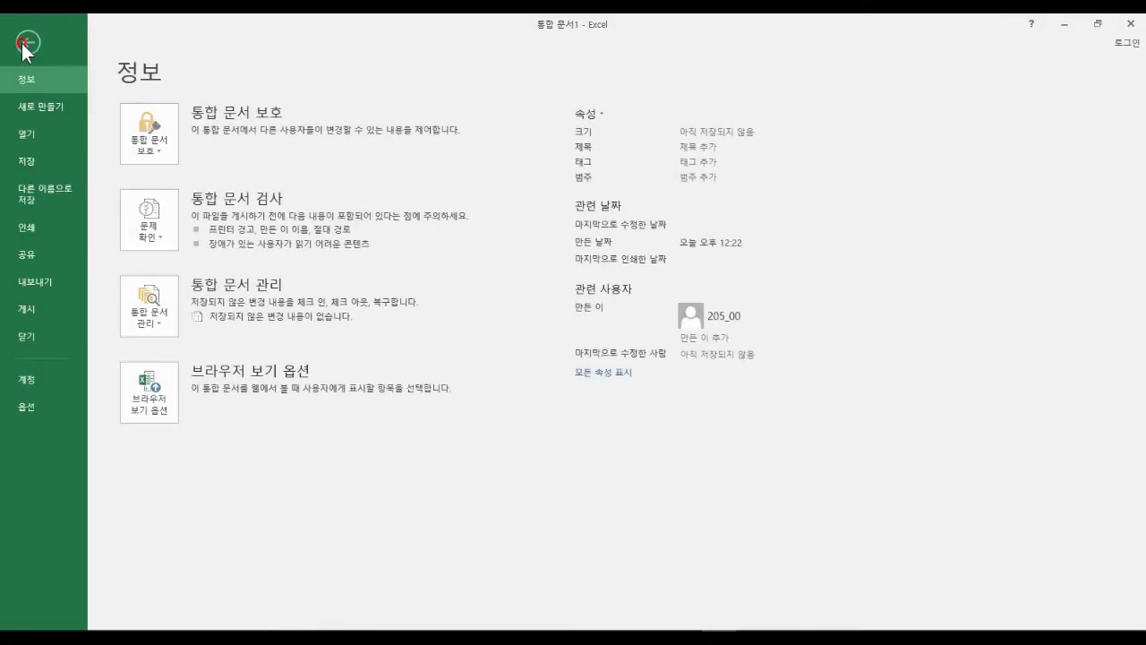
pyautogui.click(31, 406)
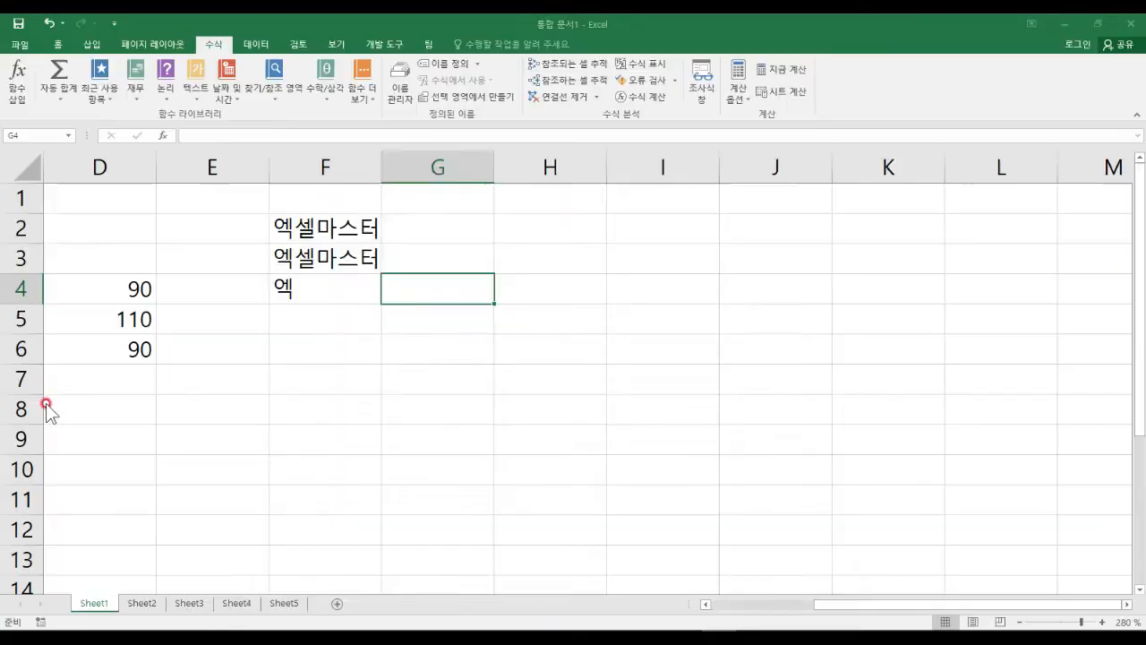
pyautogui.moveTo(418, 134); pyautogui.dragTo(385, 50)
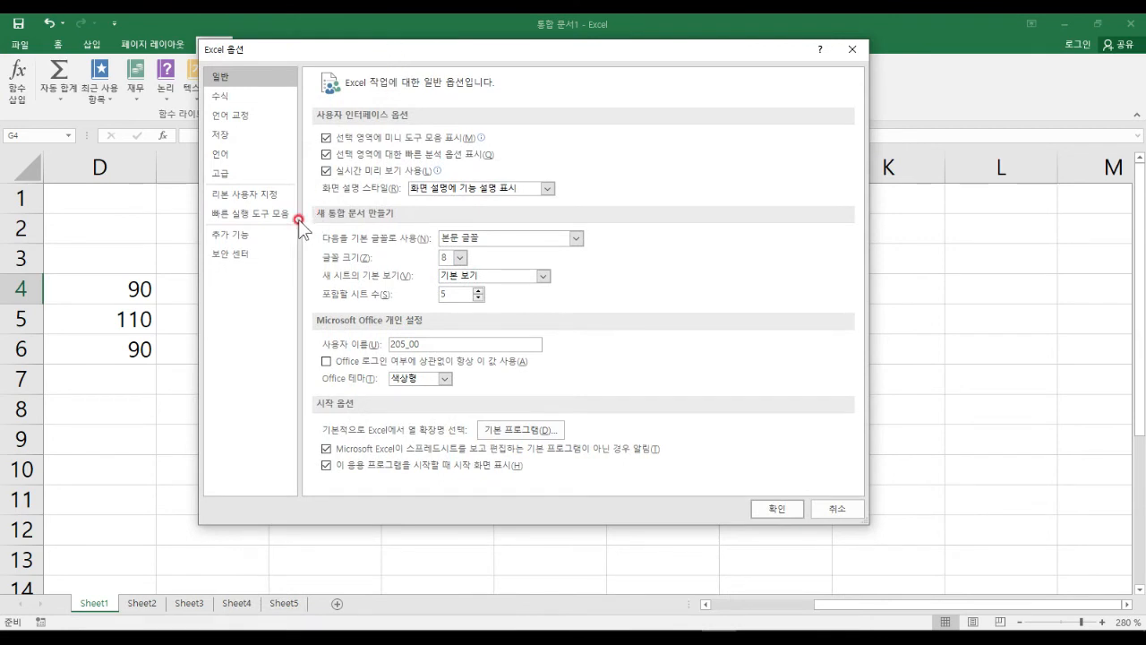
pyautogui.click(245, 252)
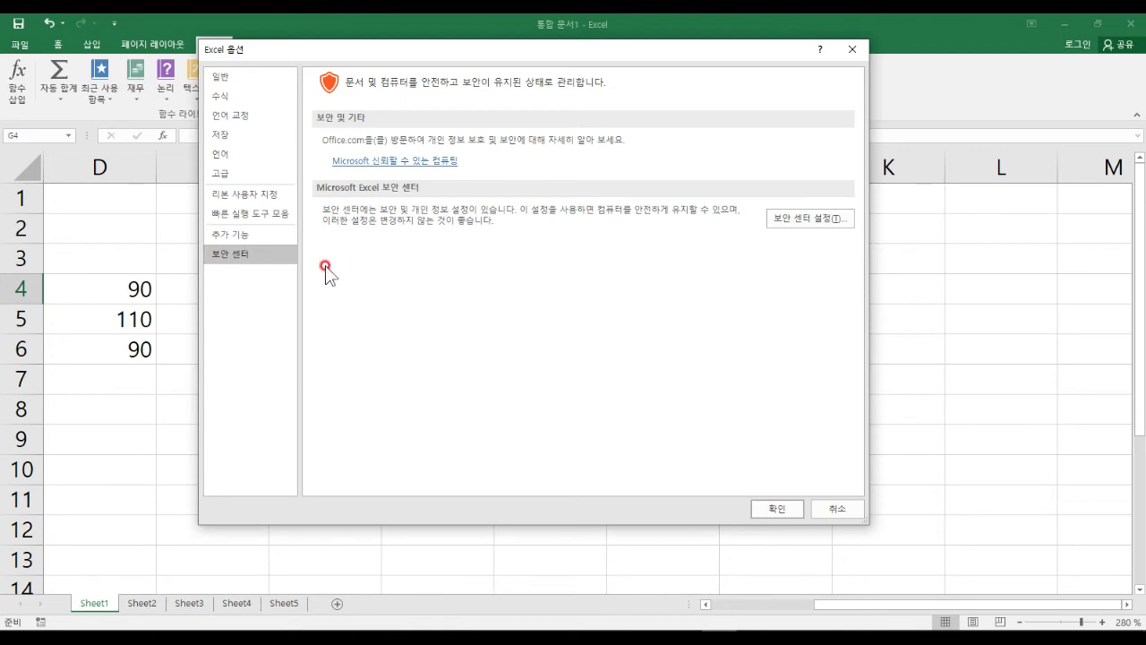
# Show Trust Center Macro Settings, where disable all macros with notification is selected.
pyautogui.click(806, 219)
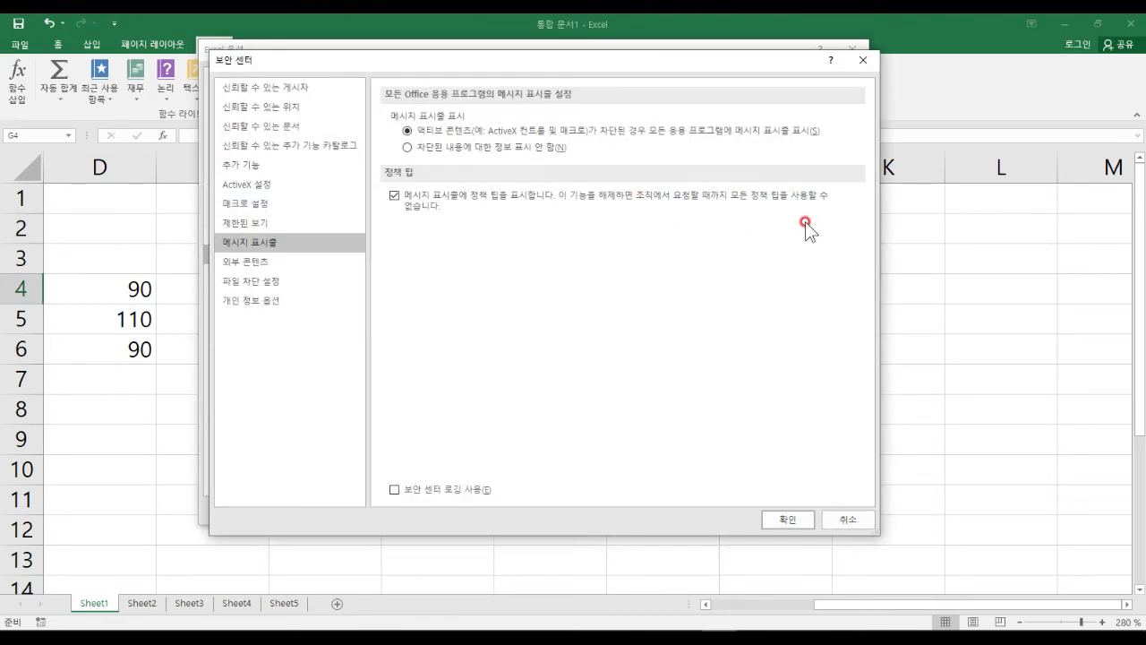
pyautogui.click(287, 208)
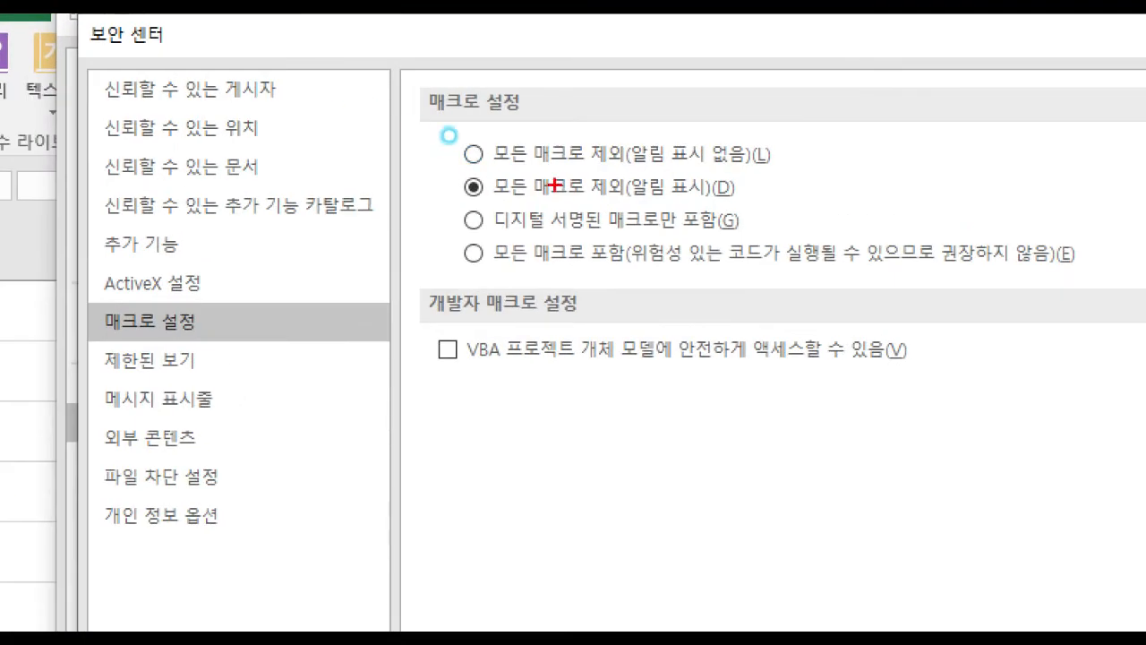
pyautogui.moveTo(444, 170)
pyautogui.mouseDown()
pyautogui.moveTo(462, 217)
pyautogui.moveTo(758, 210)
pyautogui.mouseUp()
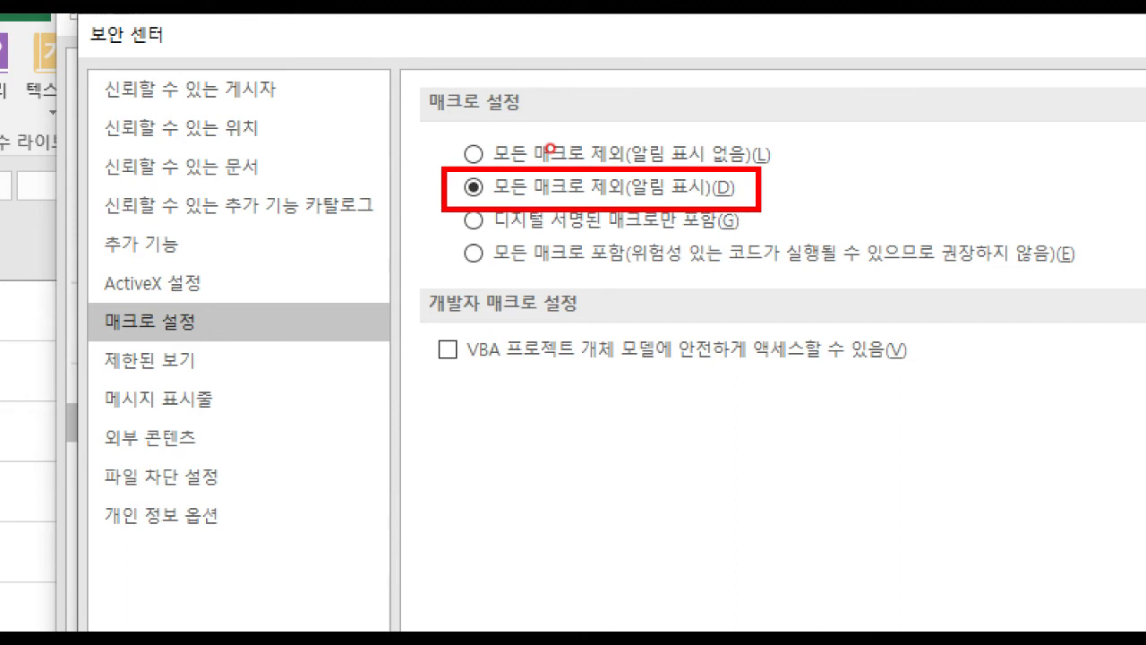
pyautogui.moveTo(453, 137)
pyautogui.mouseDown()
pyautogui.moveTo(461, 169)
pyautogui.moveTo(768, 172)
pyautogui.mouseUp()
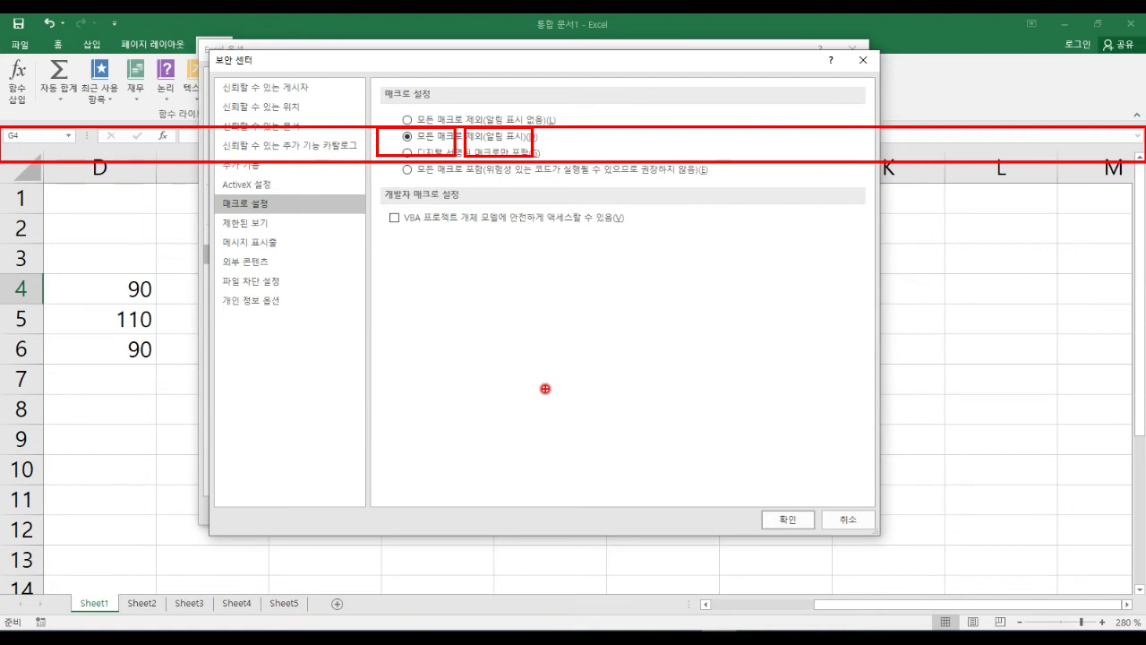
pyautogui.moveTo(313, 303)
pyautogui.mouseDown()
pyautogui.moveTo(340, 301)
pyautogui.moveTo(341, 338)
pyautogui.mouseUp()
pyautogui.moveTo(353, 277); pyautogui.dragTo(353, 333)
pyautogui.moveTo(279, 360)
pyautogui.mouseDown()
pyautogui.moveTo(350, 353)
pyautogui.moveTo(414, 310)
pyautogui.moveTo(452, 305)
pyautogui.moveTo(525, 377)
pyautogui.moveTo(537, 367)
pyautogui.mouseUp()
pyautogui.moveTo(790, 289)
pyautogui.mouseDown()
pyautogui.moveTo(796, 340)
pyautogui.moveTo(842, 278)
pyautogui.moveTo(886, 349)
pyautogui.mouseUp()
pyautogui.click(862, 317)
pyautogui.moveTo(882, 288); pyautogui.dragTo(886, 367)
pyautogui.moveTo(792, 377)
pyautogui.mouseDown()
pyautogui.moveTo(788, 389)
pyautogui.moveTo(509, 414)
pyautogui.moveTo(528, 436)
pyautogui.mouseUp()
pyautogui.moveTo(510, 288)
pyautogui.mouseDown()
pyautogui.moveTo(537, 256)
pyautogui.moveTo(703, 263)
pyautogui.moveTo(670, 278)
pyautogui.mouseUp()
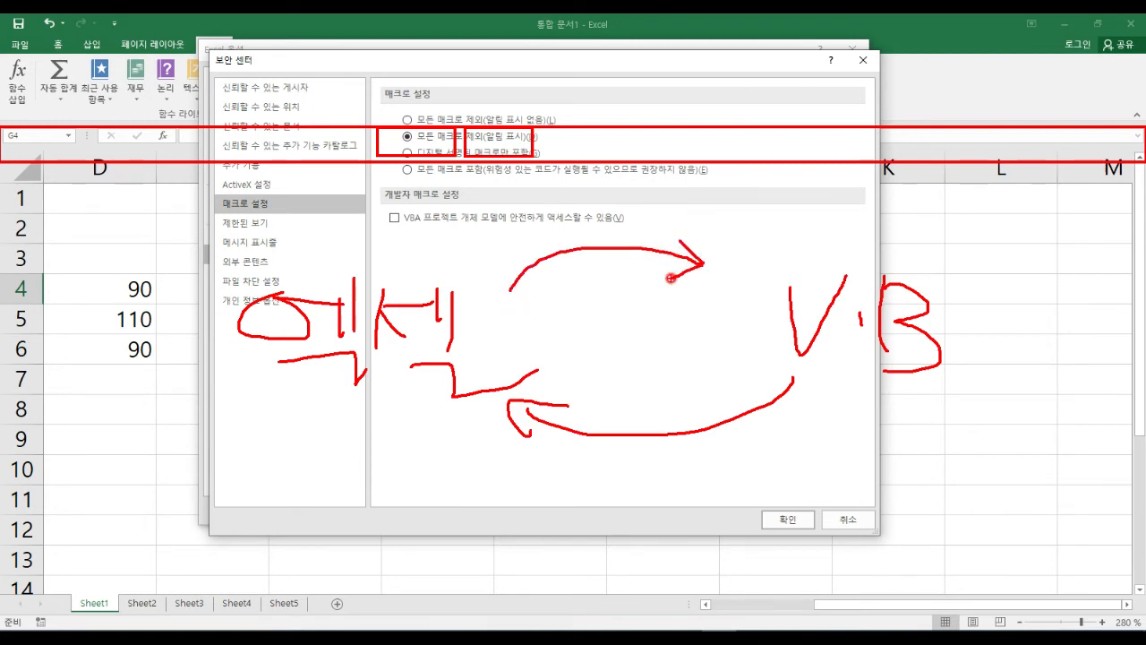
pyautogui.moveTo(961, 380)
pyautogui.mouseDown()
pyautogui.moveTo(770, 322)
pyautogui.moveTo(956, 356)
pyautogui.moveTo(937, 390)
pyautogui.mouseUp()
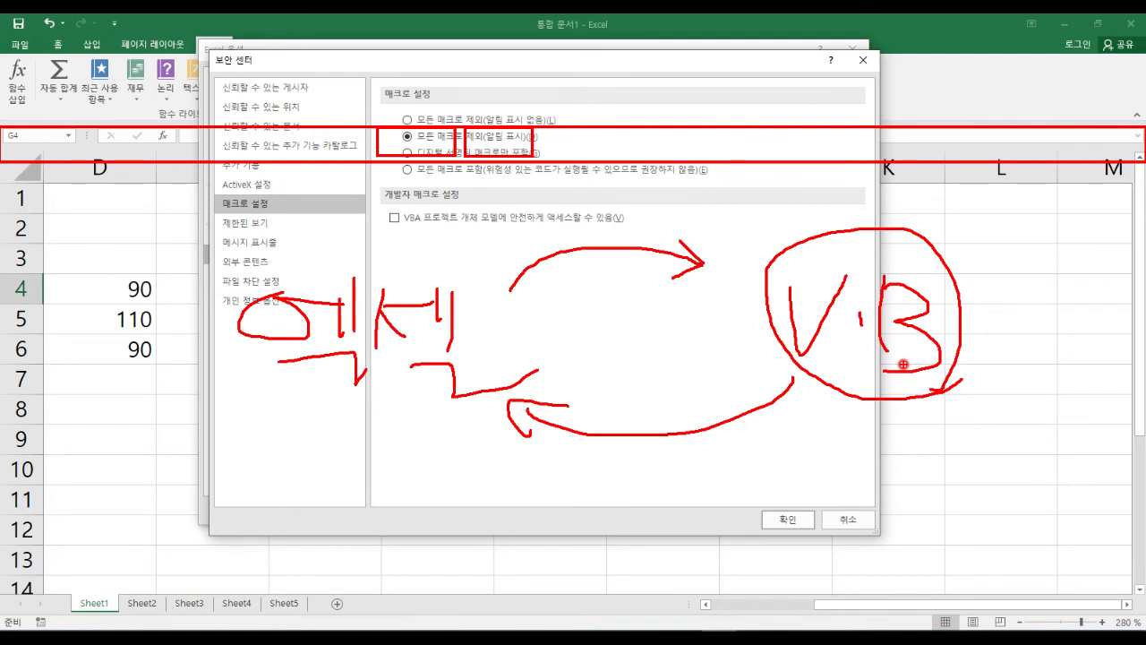
pyautogui.moveTo(962, 383)
pyautogui.mouseDown()
pyautogui.moveTo(939, 403)
pyautogui.moveTo(778, 256)
pyautogui.moveTo(953, 342)
pyautogui.moveTo(951, 372)
pyautogui.mouseUp()
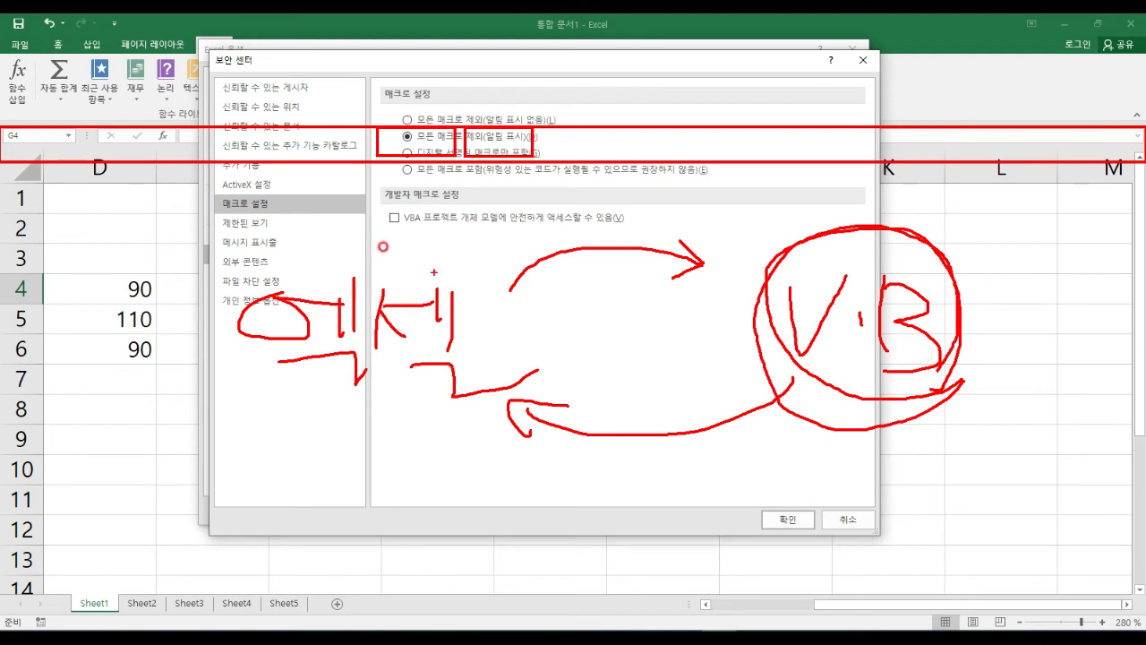
pyautogui.moveTo(9, 136)
pyautogui.mouseDown()
pyautogui.moveTo(532, 152)
pyautogui.moveTo(524, 163)
pyautogui.mouseUp()
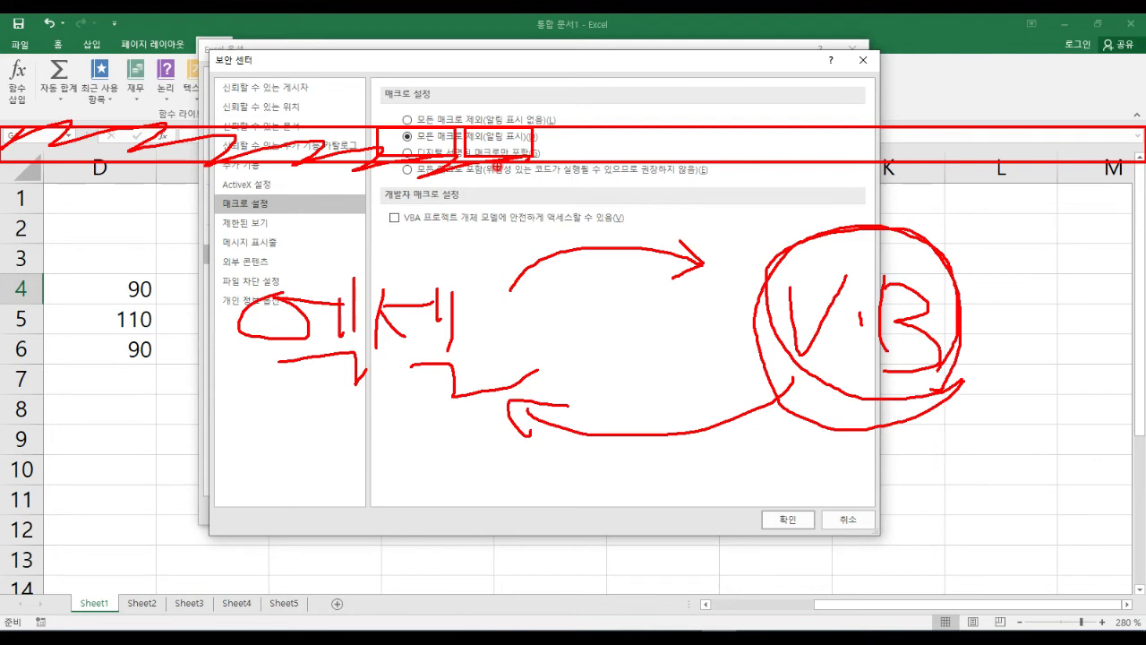
# Look through the Protected View and External Content pages of the Trust Center.
pyautogui.press('Escape')
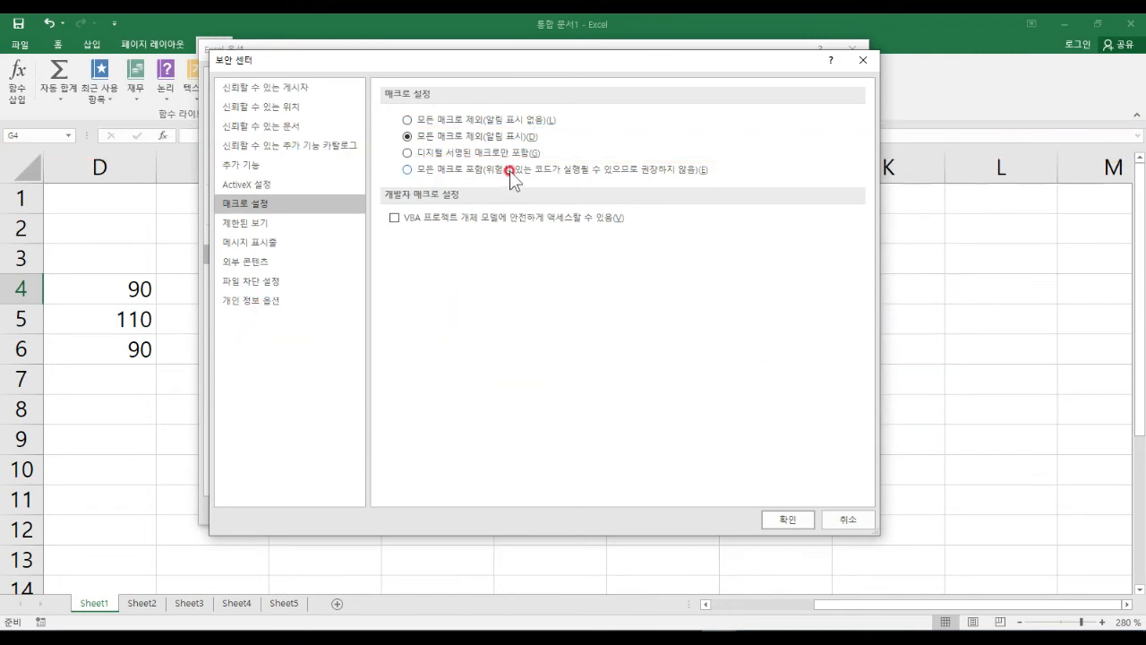
pyautogui.click(280, 222)
pyautogui.moveTo(245, 197)
pyautogui.mouseDown()
pyautogui.moveTo(263, 201)
pyautogui.moveTo(281, 233)
pyautogui.mouseUp()
pyautogui.moveTo(238, 295); pyautogui.dragTo(268, 291)
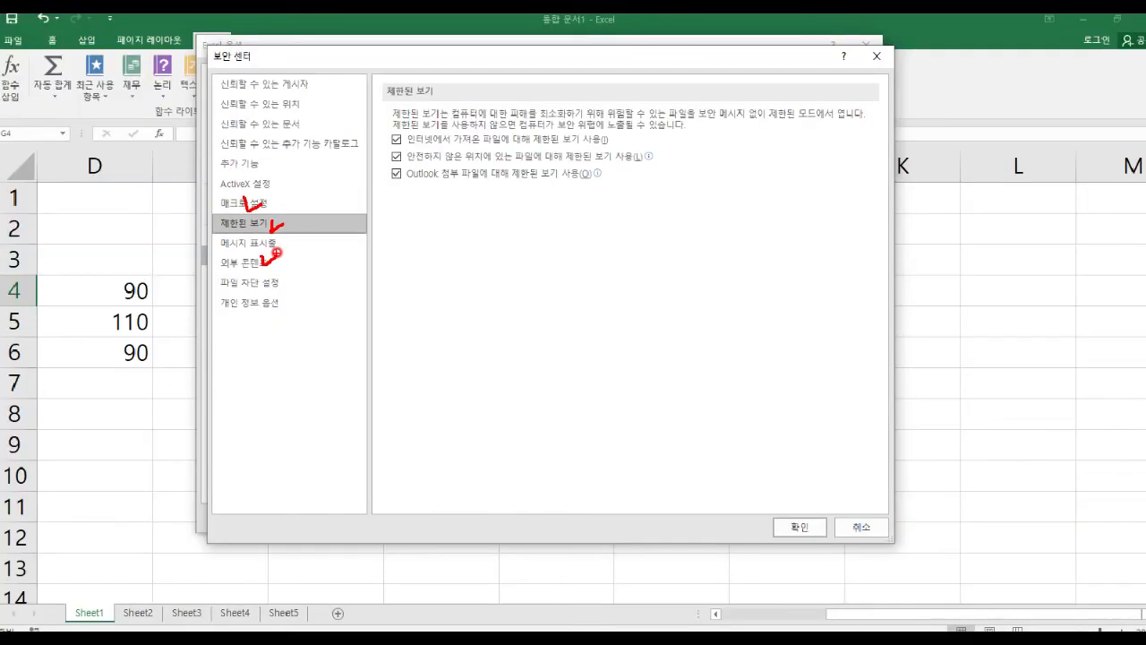
pyautogui.press('Escape')
pyautogui.click(244, 306)
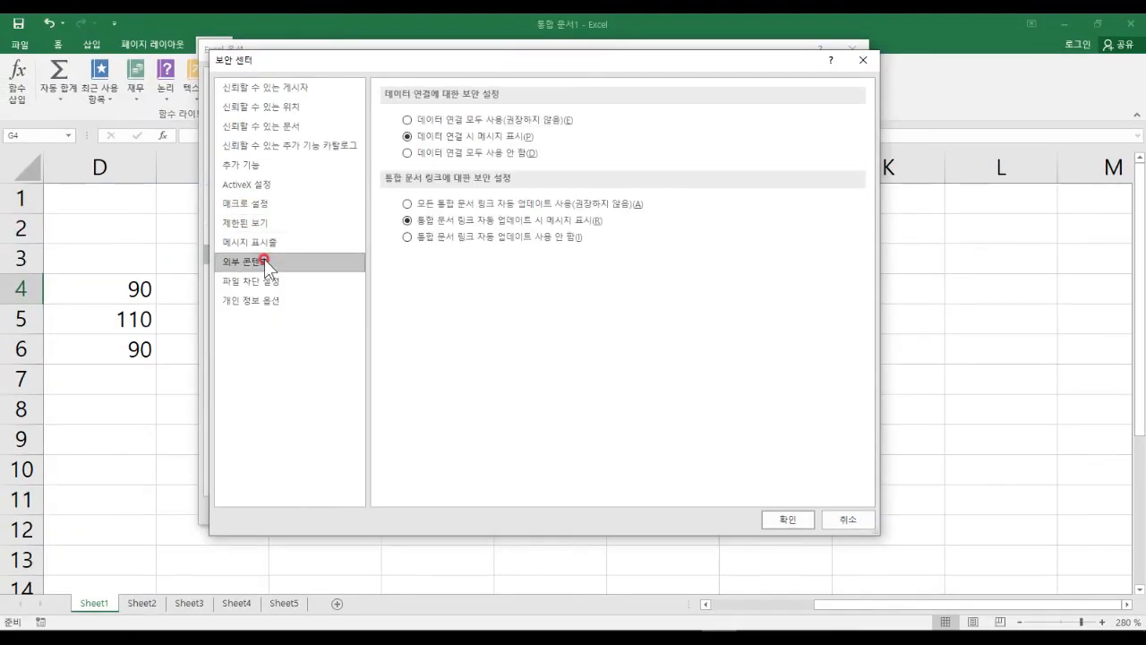
# Close the Trust Center window, returning to Excel Options' Trust Center page.
pyautogui.click(862, 60)
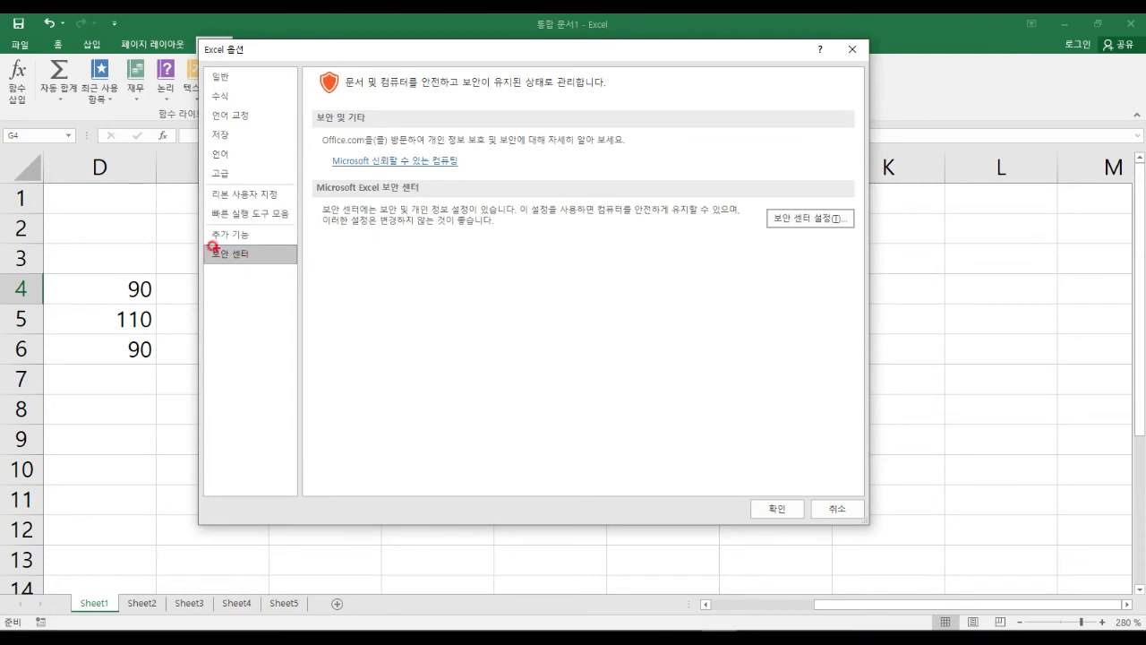
pyautogui.moveTo(202, 240); pyautogui.dragTo(304, 272)
pyautogui.moveTo(747, 226); pyautogui.dragTo(322, 256)
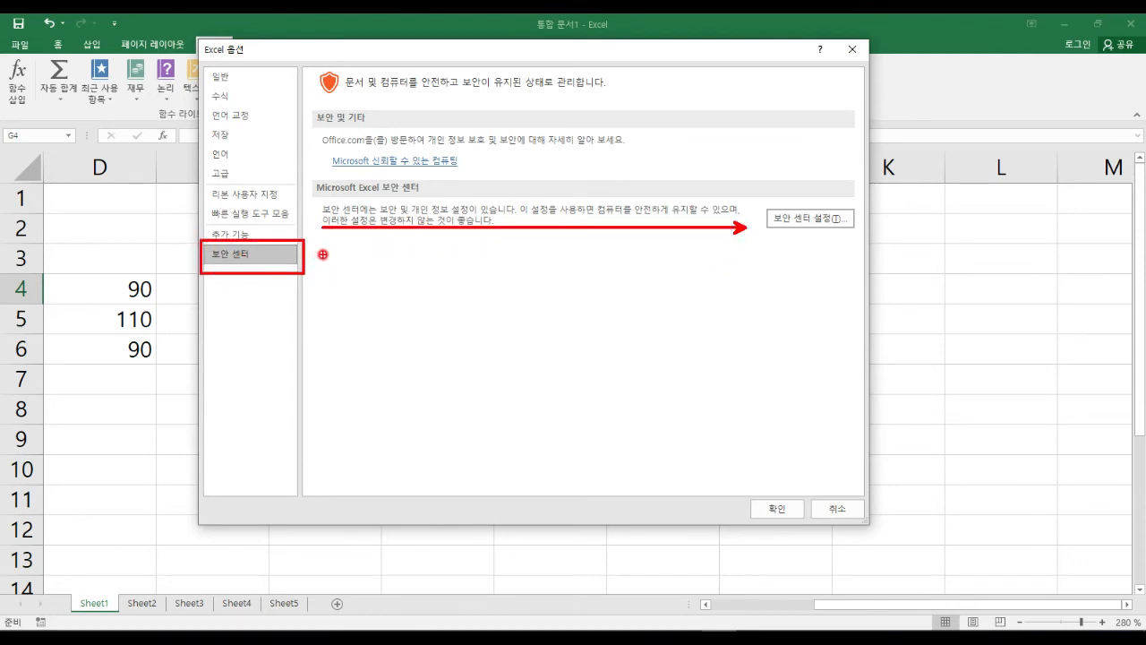
pyautogui.moveTo(856, 228)
pyautogui.mouseDown()
pyautogui.moveTo(792, 182)
pyautogui.moveTo(811, 257)
pyautogui.mouseUp()
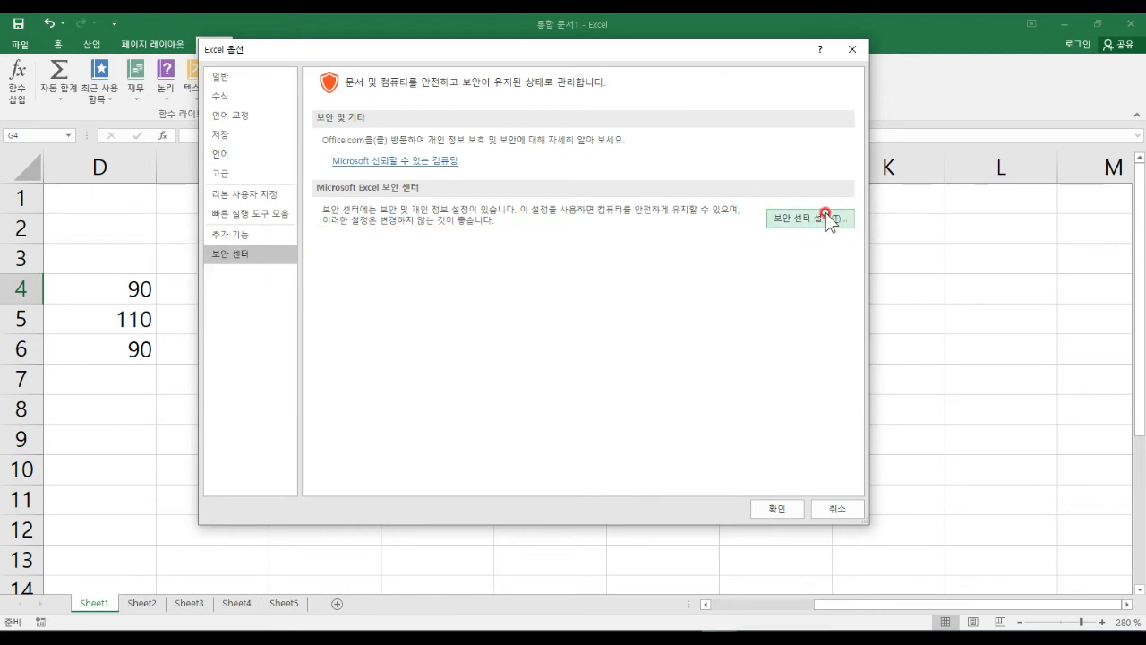
# Reopen Trust Center Settings, review the external content prompts, and cancel without changes.
pyautogui.click(825, 218)
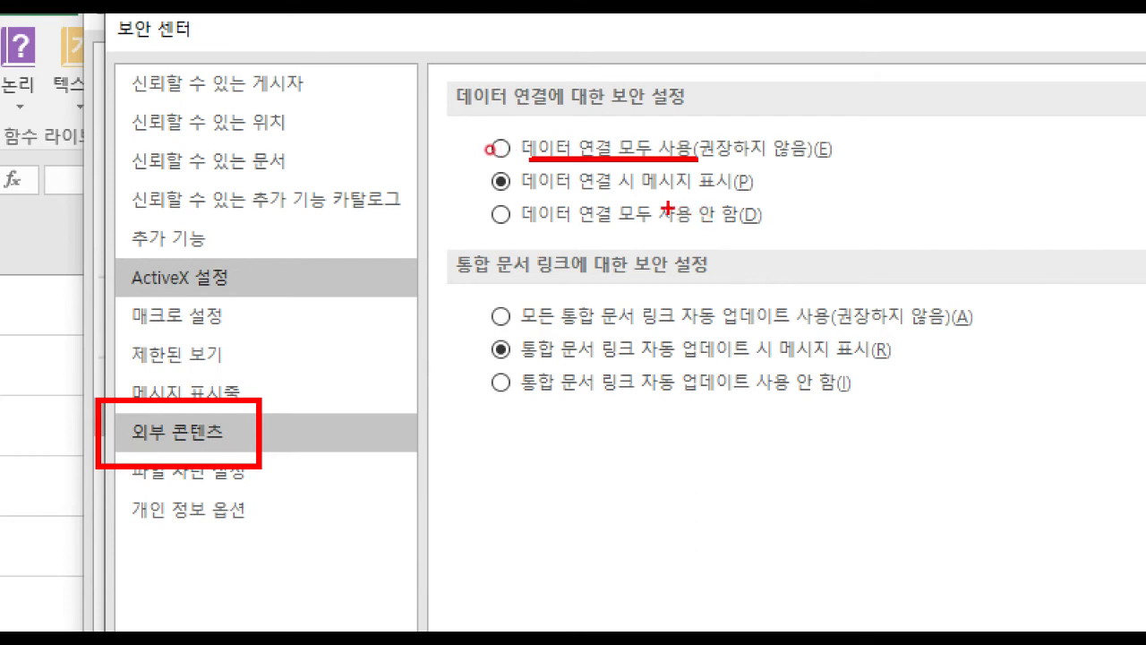
pyautogui.moveTo(537, 194); pyautogui.dragTo(723, 193)
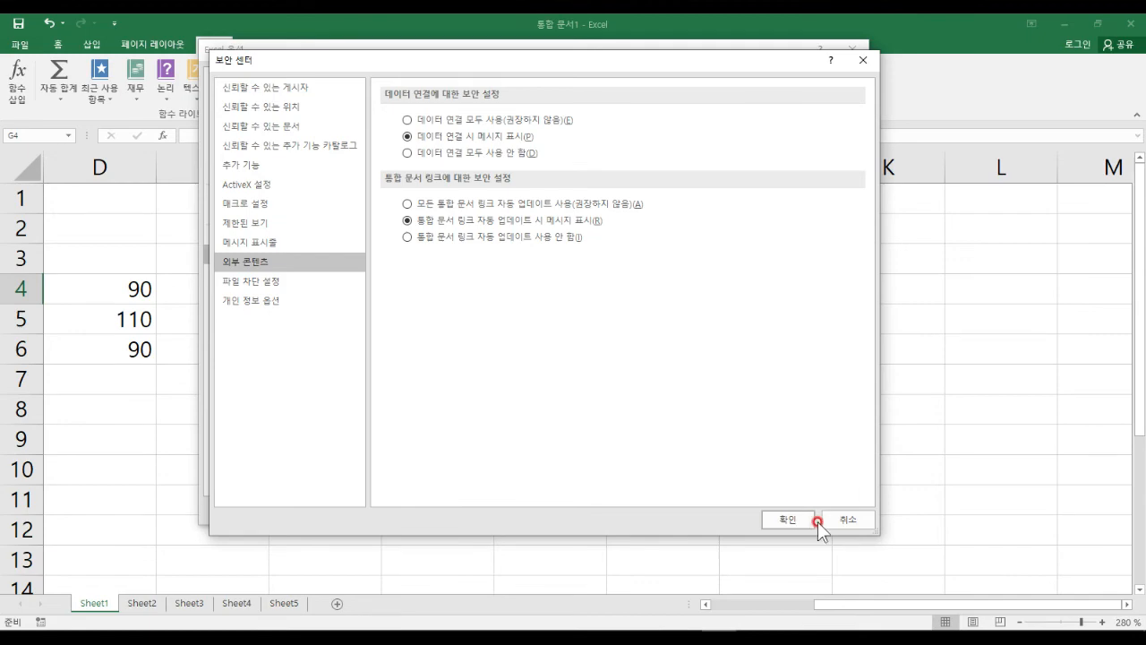
pyautogui.click(847, 519)
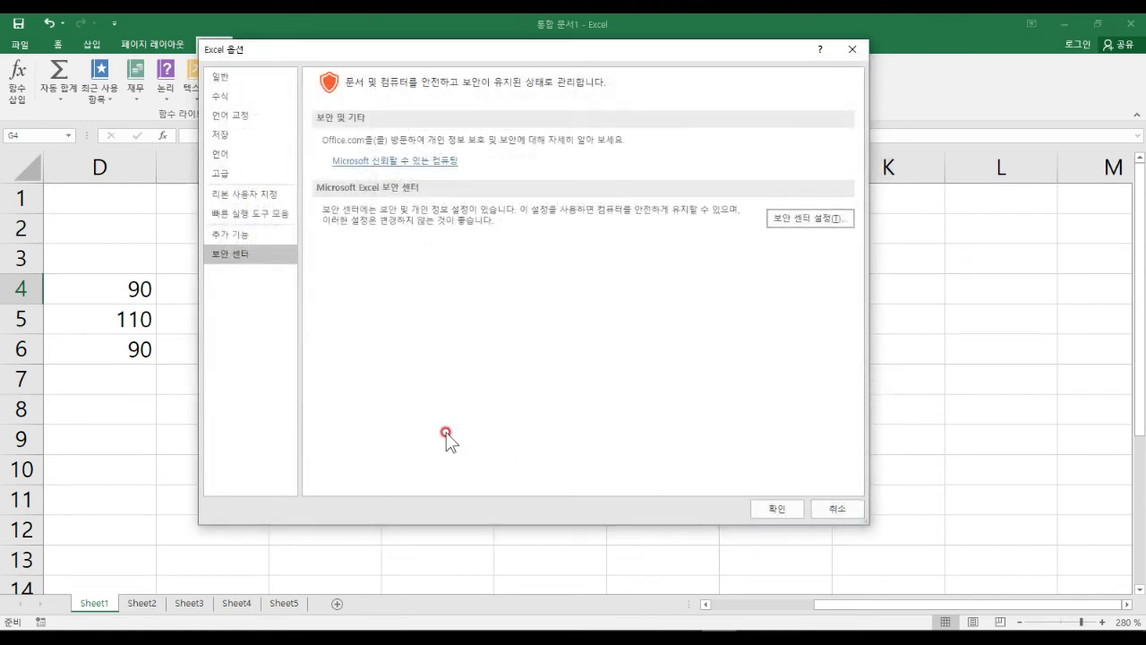
# Close Excel Options and select cell E7.
pyautogui.click(263, 77)
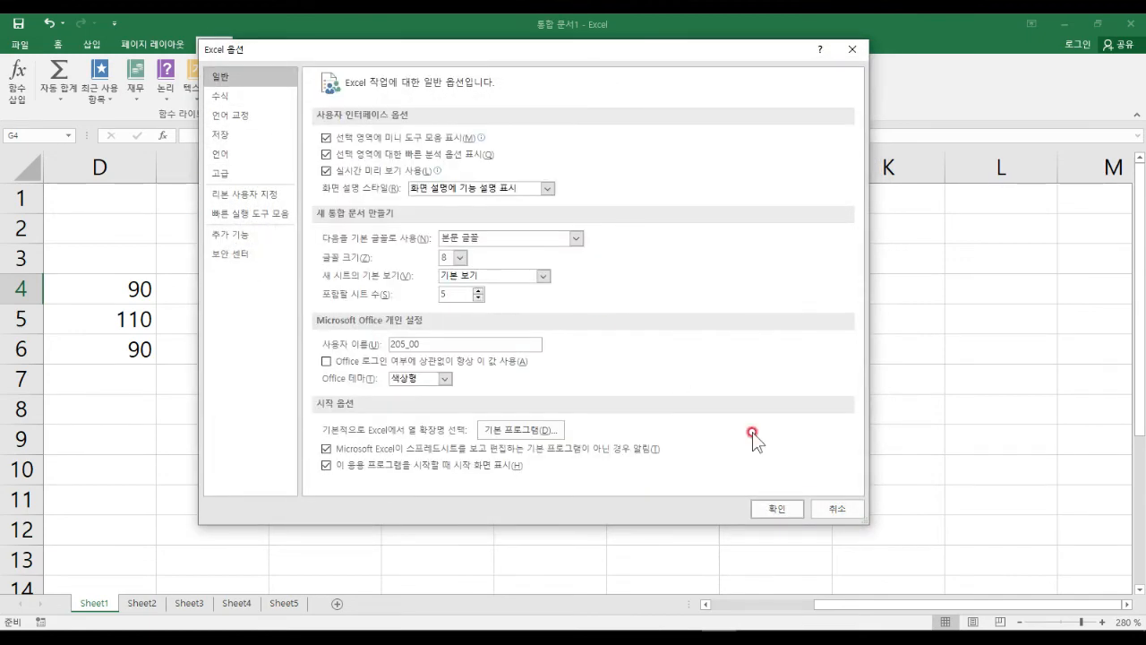
pyautogui.click(837, 508)
pyautogui.click(192, 376)
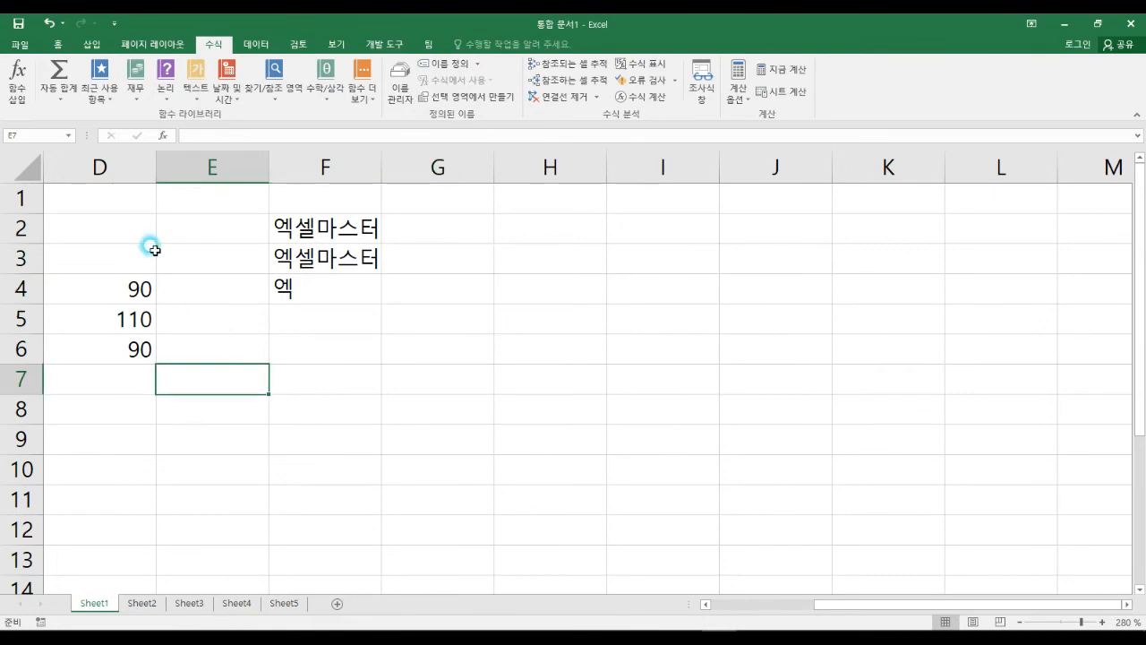
# Reopen Excel Options and set the General page's default font size to 16.
pyautogui.click(19, 46)
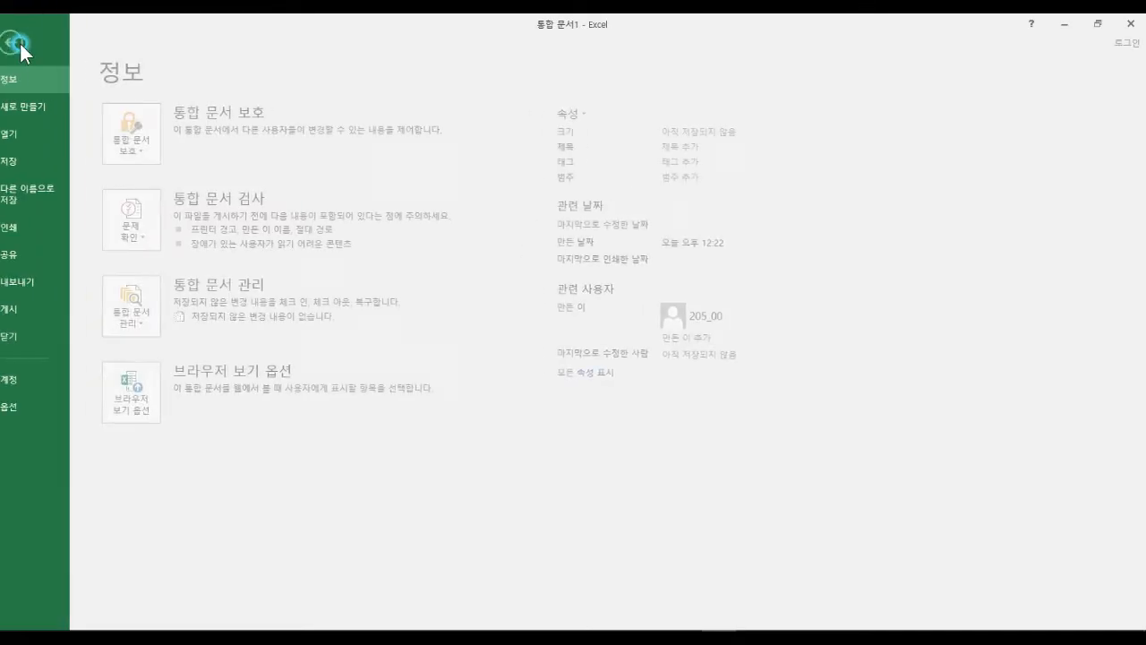
pyautogui.moveTo(6, 391); pyautogui.dragTo(61, 431)
pyautogui.click(55, 410)
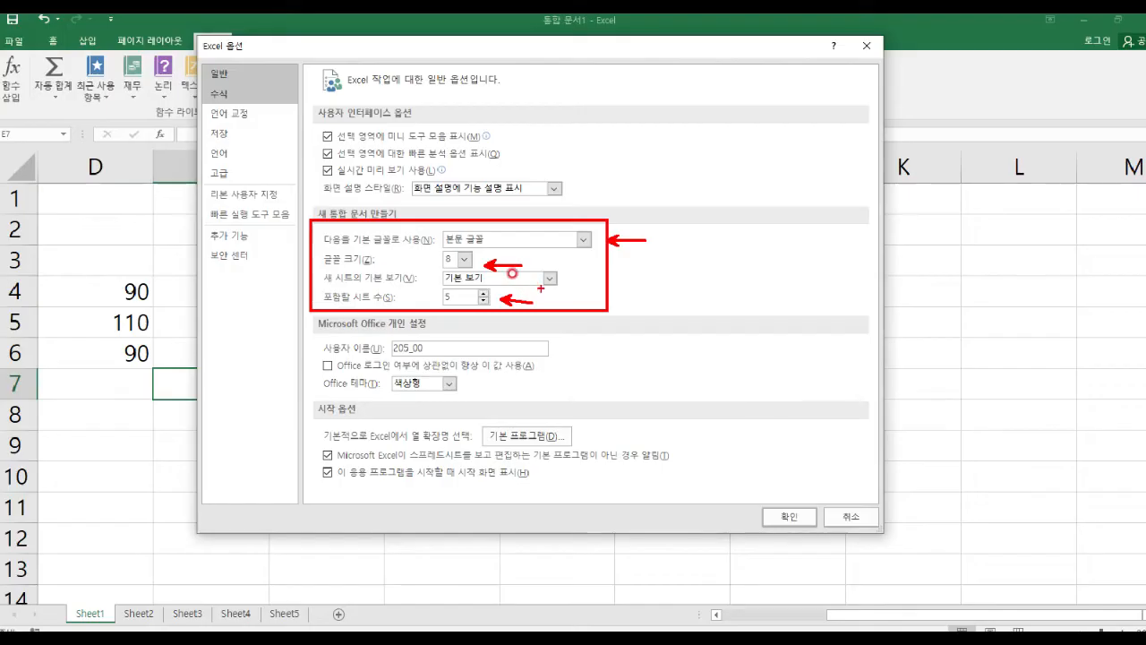
pyautogui.click(459, 258)
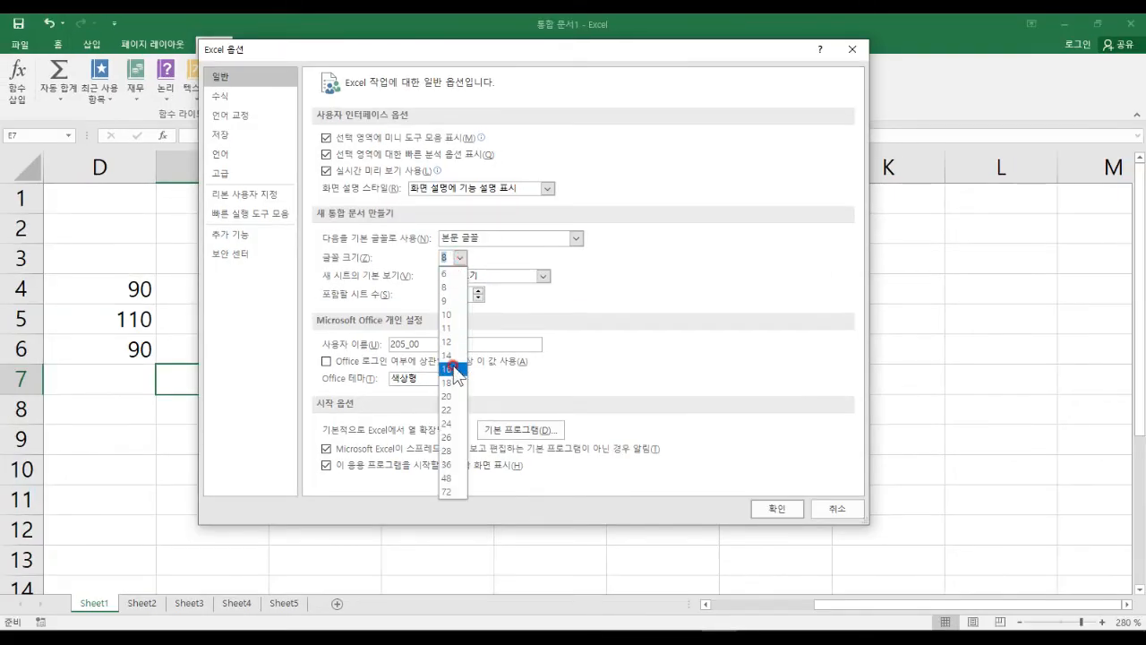
pyautogui.click(452, 369)
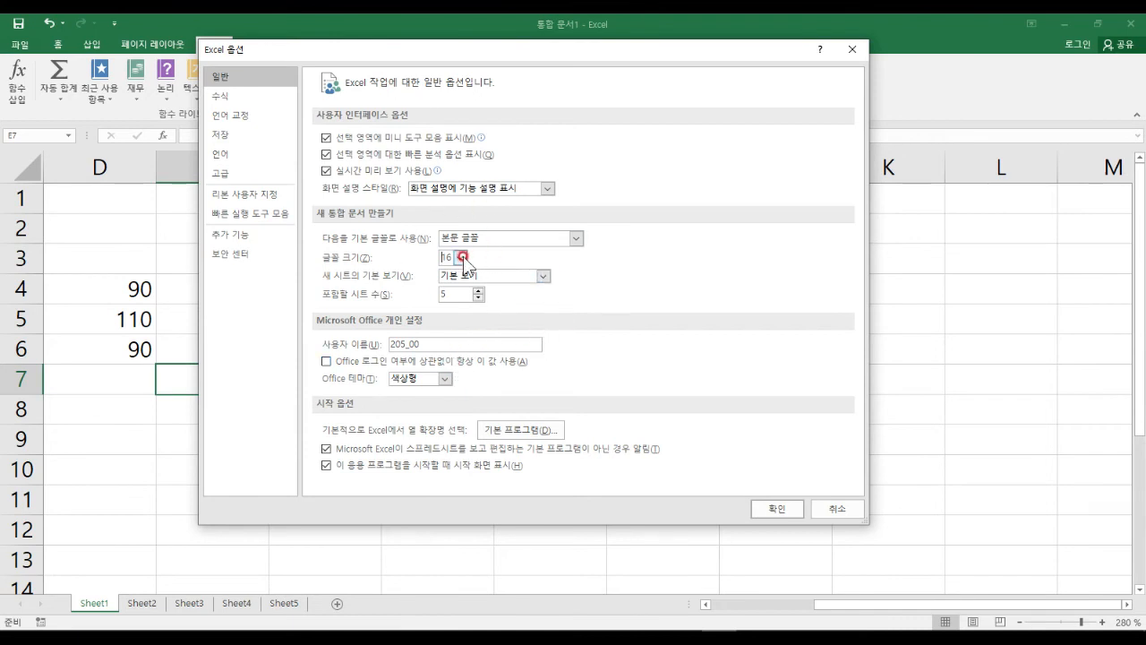
# Review Formulas calculation options, then show the Save page (xlsx default, AutoRecover every 5 minutes).
pyautogui.click(242, 98)
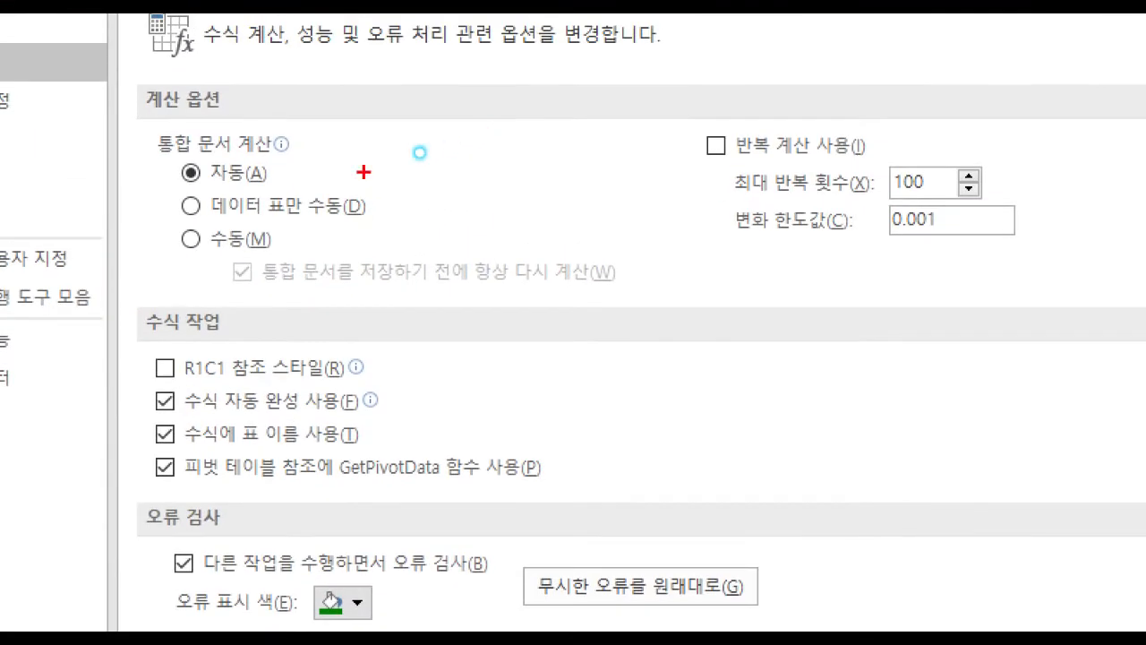
pyautogui.moveTo(143, 122); pyautogui.dragTo(385, 266)
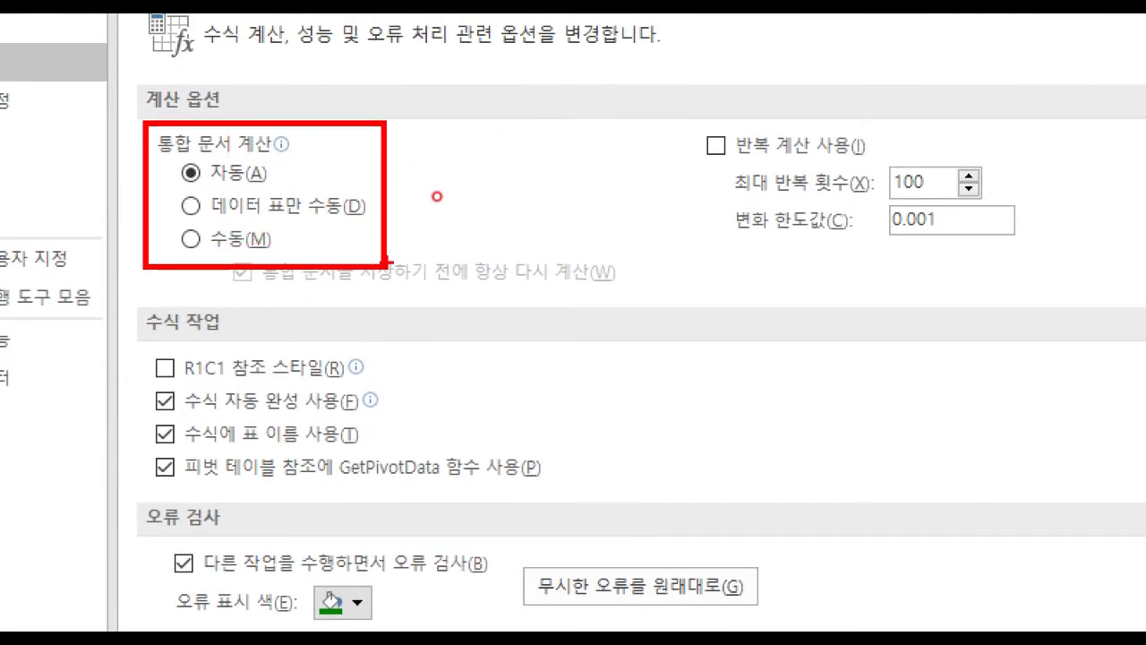
pyautogui.press('e')
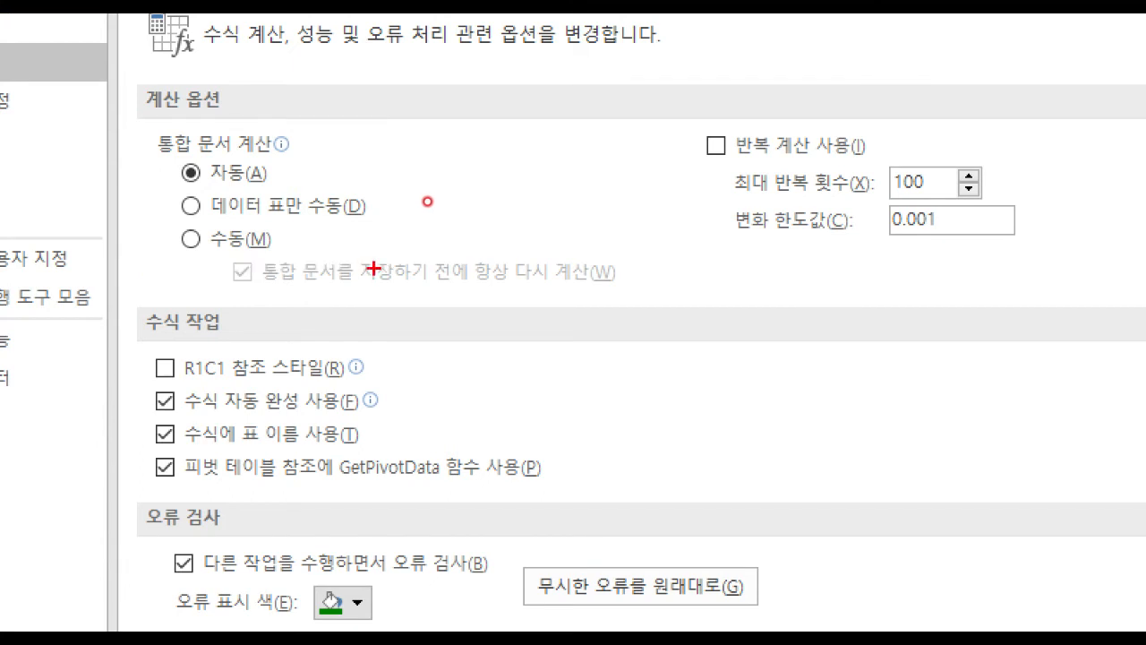
pyautogui.moveTo(277, 291); pyautogui.dragTo(590, 289)
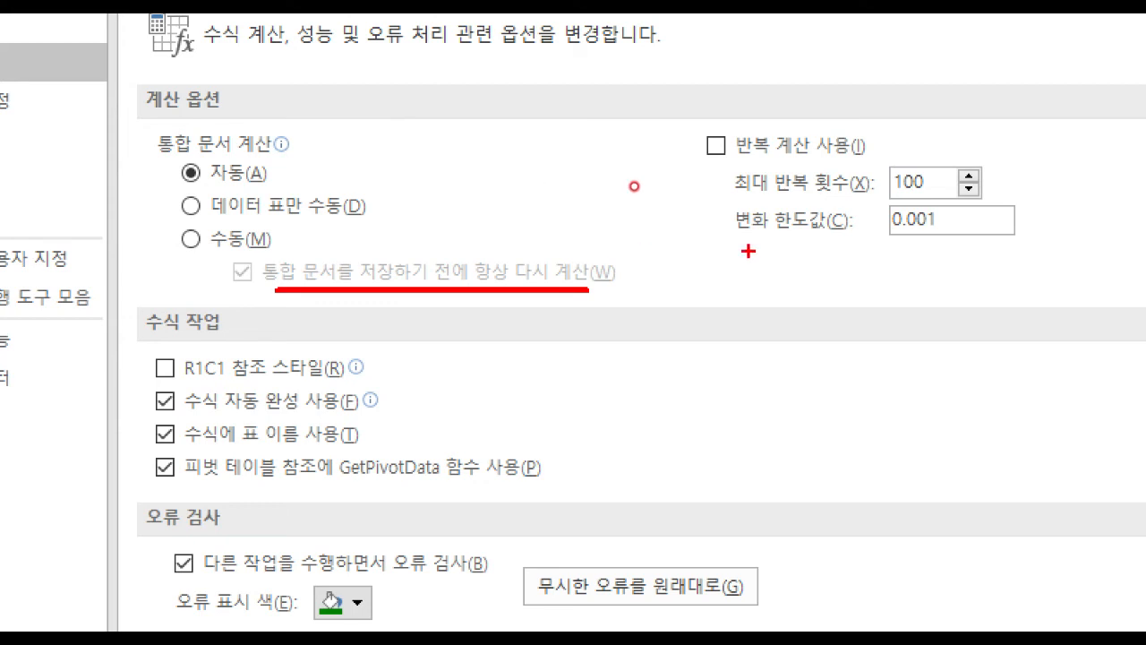
pyautogui.moveTo(665, 103); pyautogui.dragTo(1034, 280)
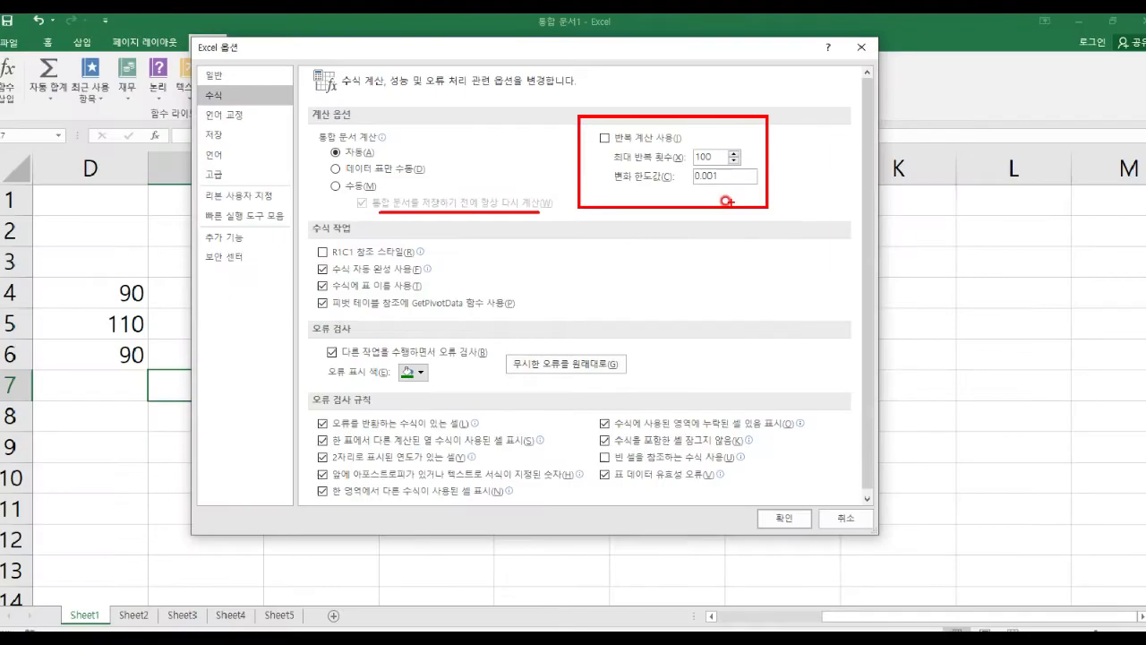
pyautogui.click(239, 134)
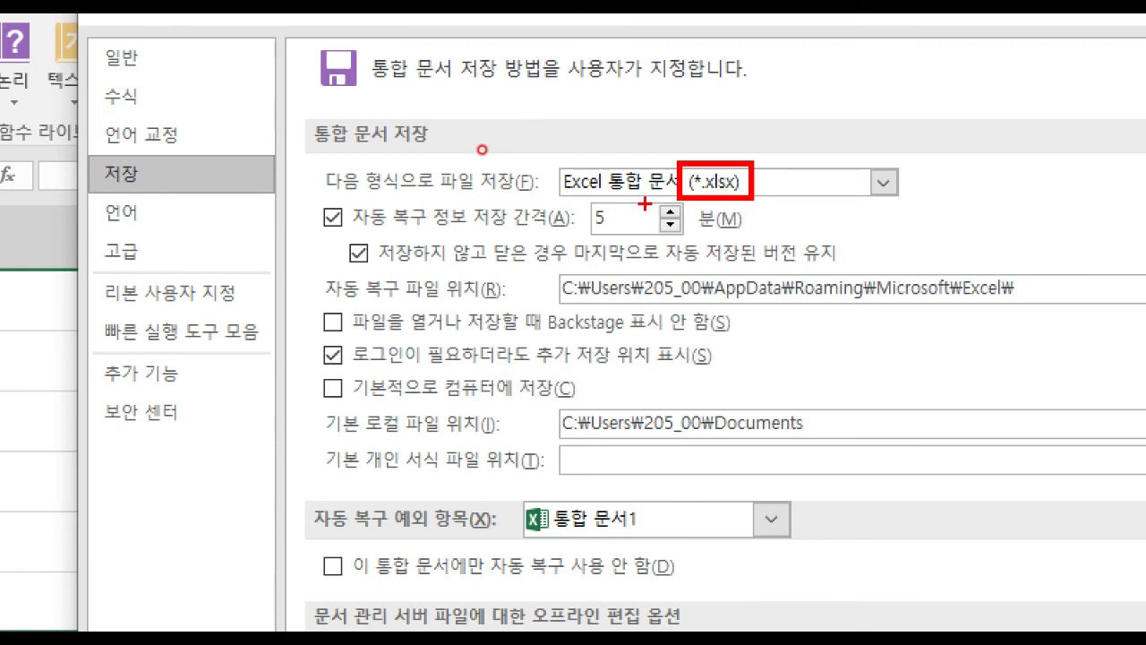
# Review the Save settings, then the Advanced page's editing options.
pyautogui.moveTo(565, 192); pyautogui.dragTo(696, 241)
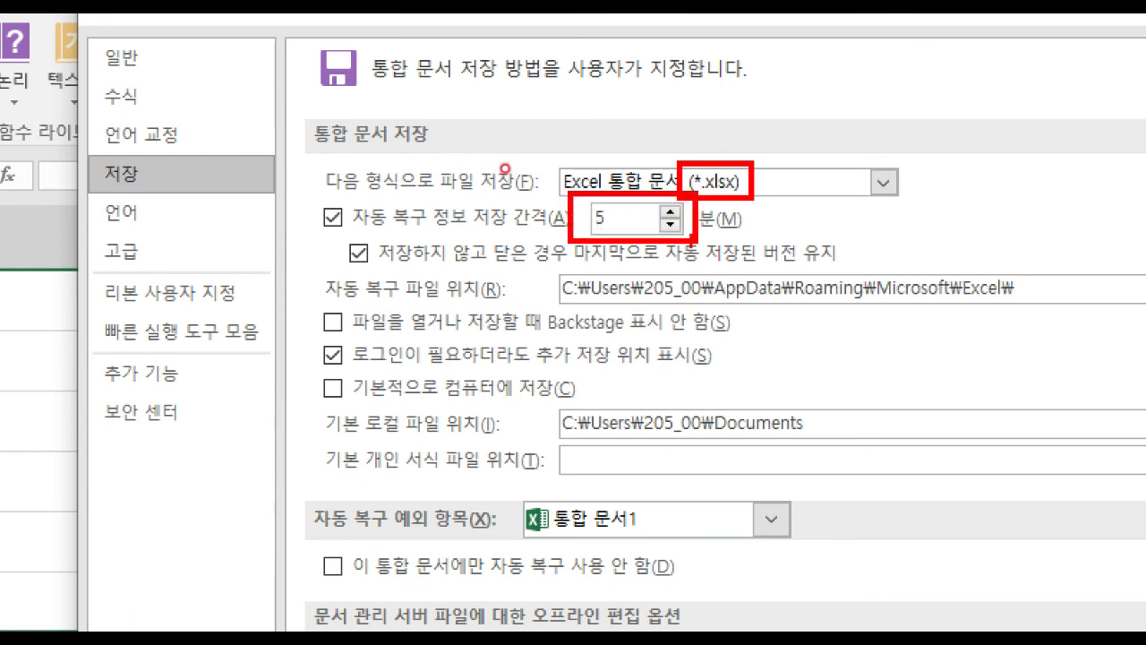
pyautogui.moveTo(538, 260)
pyautogui.mouseDown()
pyautogui.moveTo(720, 315)
pyautogui.moveTo(1040, 311)
pyautogui.mouseUp()
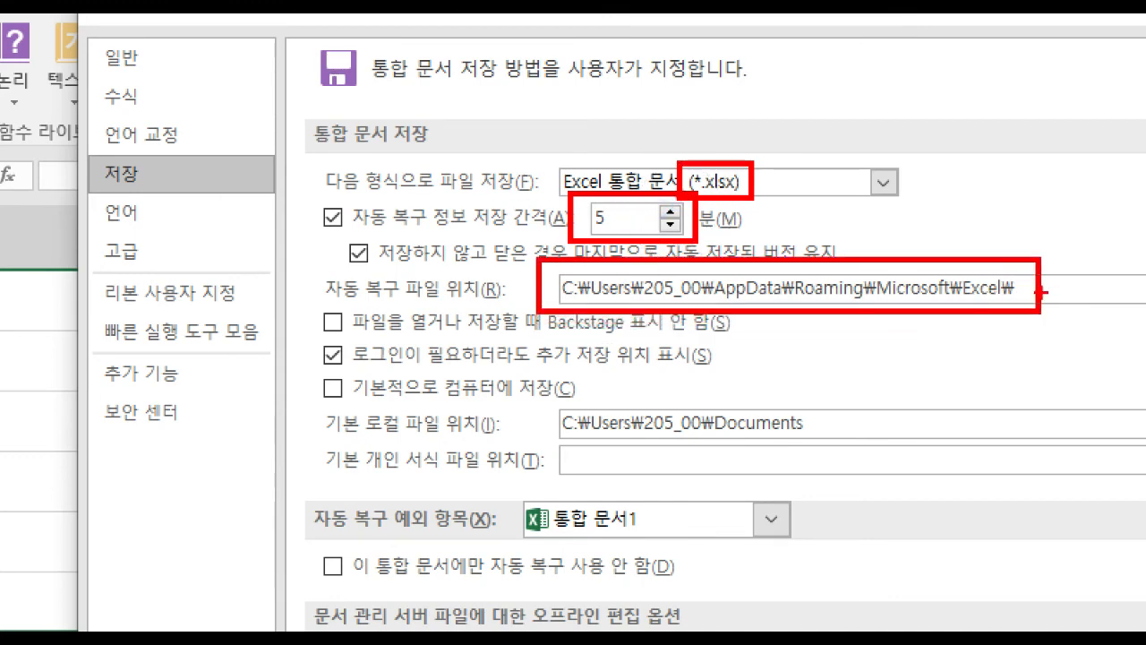
pyautogui.moveTo(93, 153); pyautogui.dragTo(161, 190)
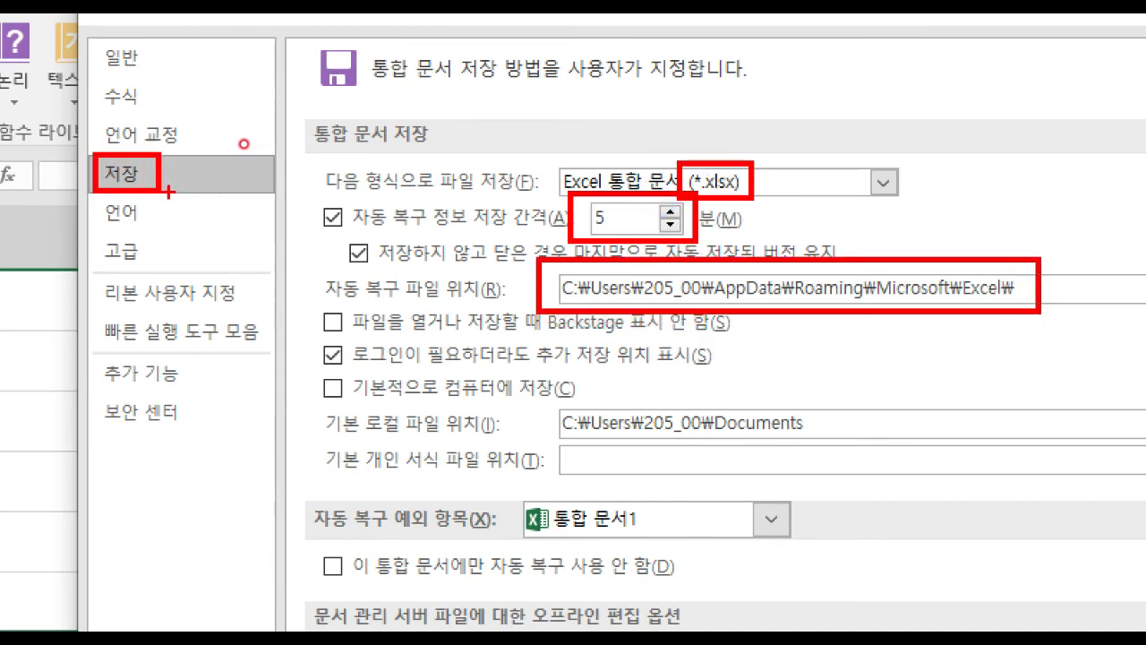
pyautogui.press('Escape')
pyautogui.click(143, 250)
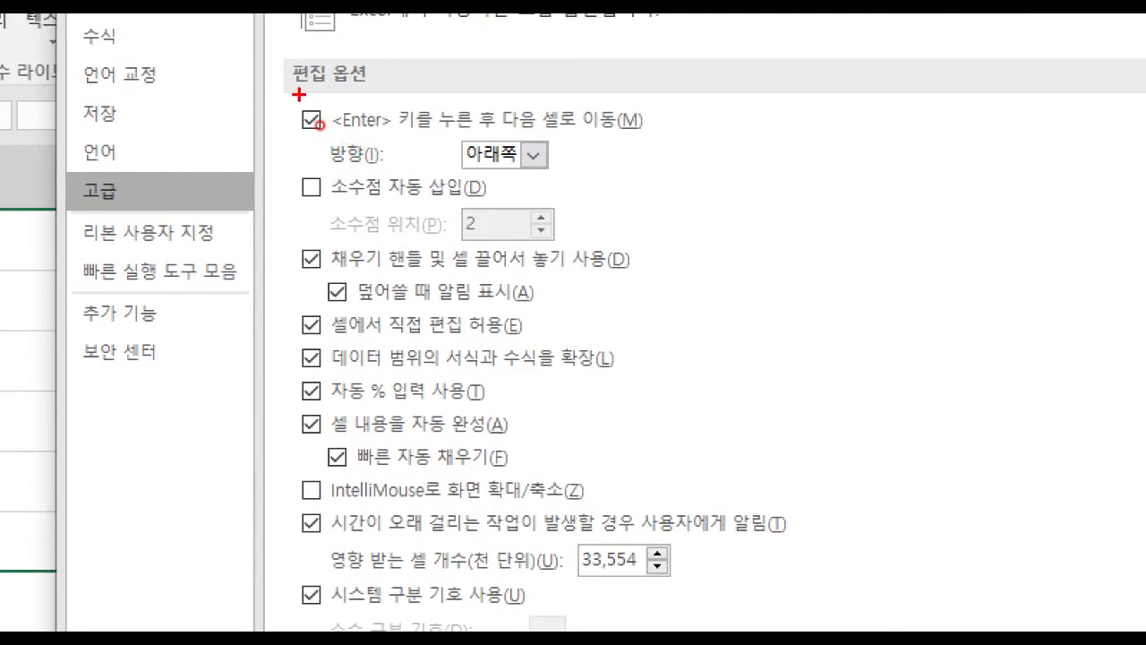
pyautogui.moveTo(295, 97)
pyautogui.mouseDown()
pyautogui.moveTo(340, 170)
pyautogui.moveTo(642, 174)
pyautogui.mouseUp()
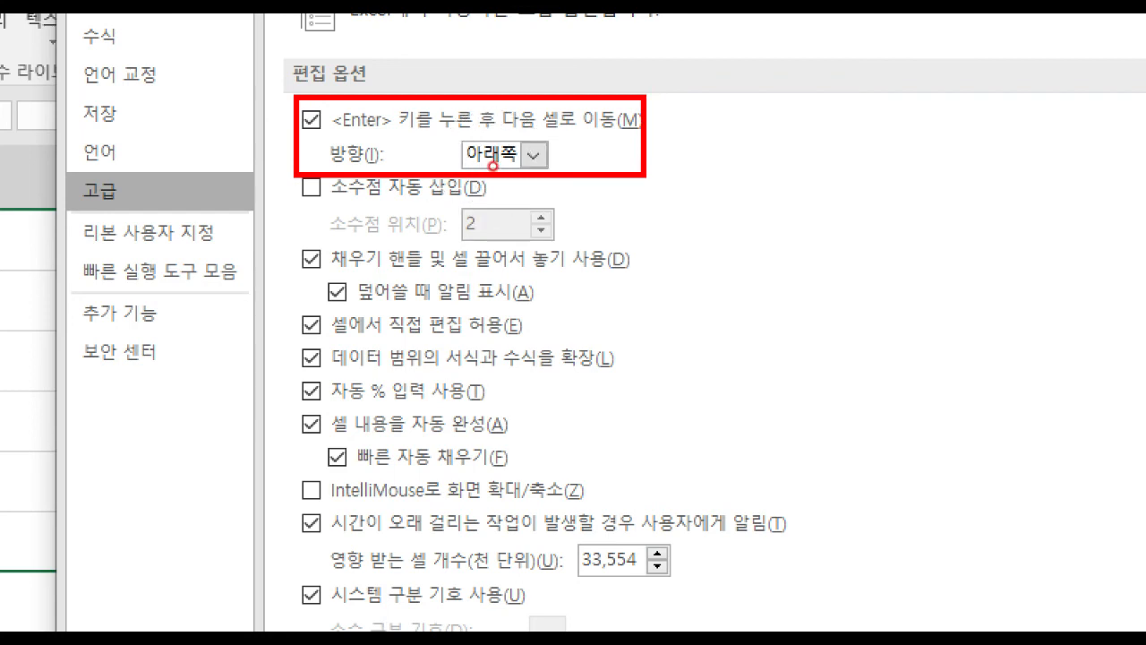
pyautogui.moveTo(277, 165); pyautogui.dragTo(614, 251)
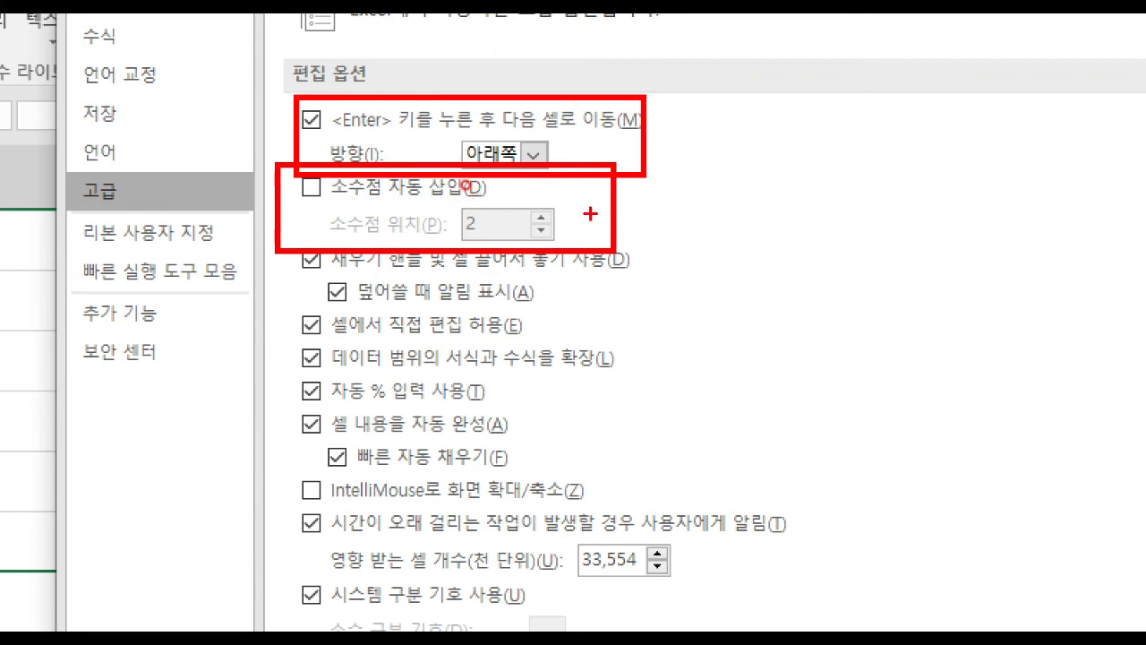
pyautogui.moveTo(283, 399)
pyautogui.mouseDown()
pyautogui.moveTo(459, 473)
pyautogui.moveTo(535, 476)
pyautogui.mouseUp()
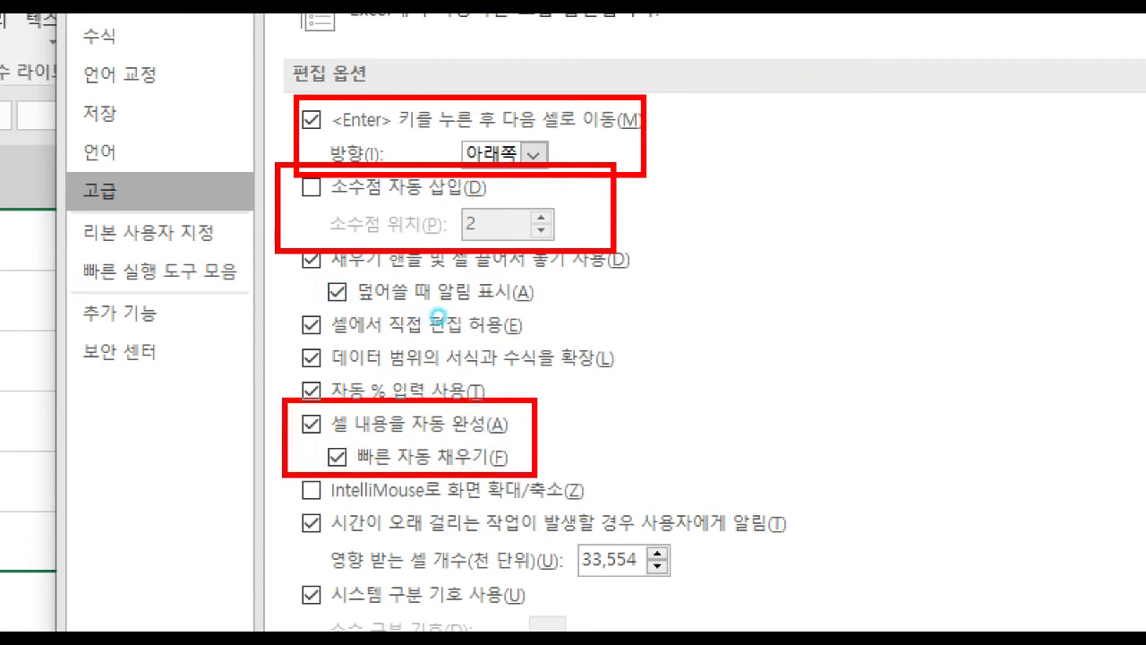
pyautogui.moveTo(61, 171)
pyautogui.mouseDown()
pyautogui.moveTo(112, 220)
pyautogui.moveTo(166, 218)
pyautogui.mouseUp()
pyautogui.press('Escape')
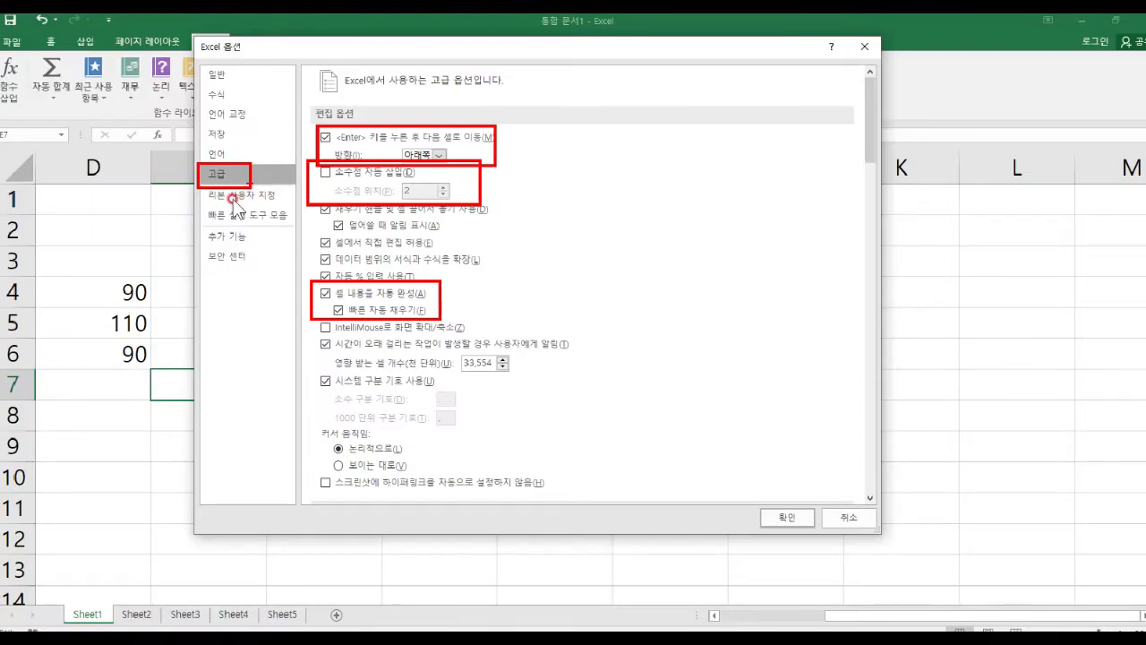
# Move the Options window lower and show Customize Ribbon, with Developer ticked.
pyautogui.moveTo(475, 57); pyautogui.dragTo(482, 136)
pyautogui.click(277, 271)
pyautogui.hotkey('ctrl', '2')
# Look over the Quick Access Toolbar page in Excel Options.
pyautogui.moveTo(2, 37)
pyautogui.mouseDown()
pyautogui.moveTo(300, 63)
pyautogui.moveTo(459, 60)
pyautogui.mouseUp()
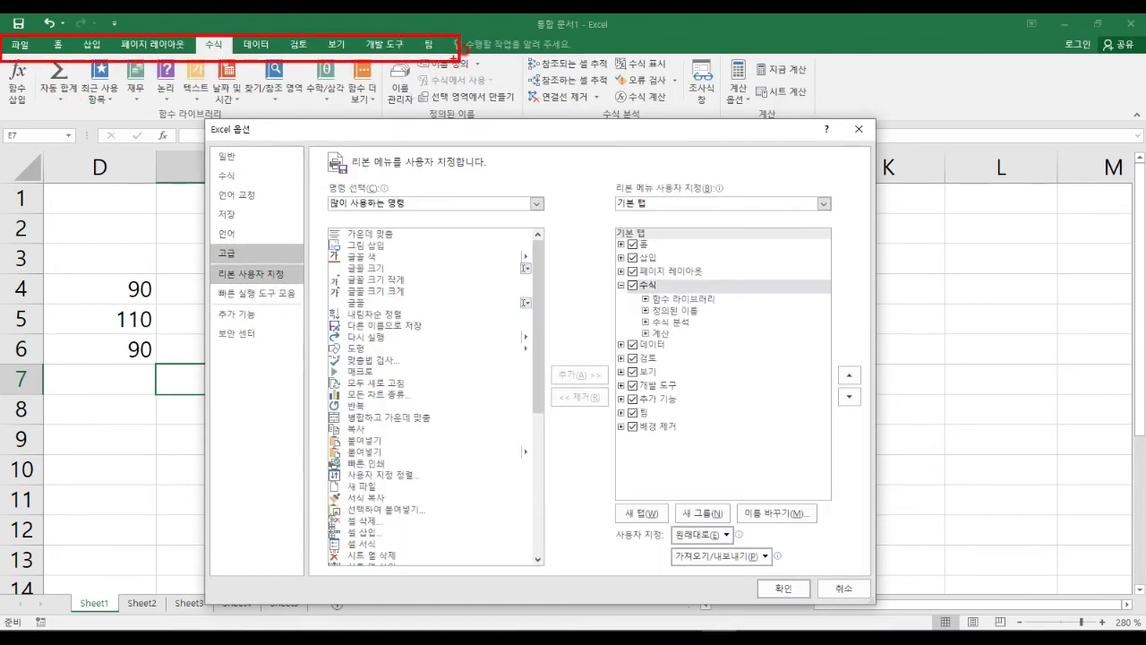
pyautogui.press('Escape')
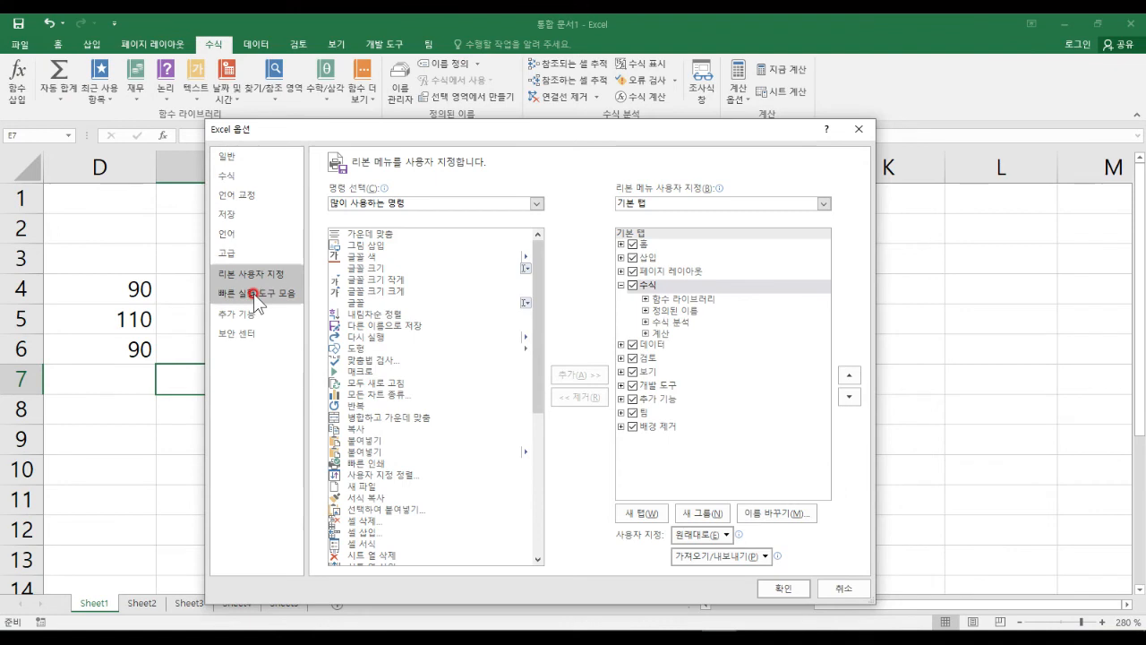
pyautogui.click(253, 293)
pyautogui.moveTo(12, 14)
pyautogui.mouseDown()
pyautogui.moveTo(132, 34)
pyautogui.moveTo(87, 54)
pyautogui.moveTo(102, 92)
pyautogui.mouseUp()
pyautogui.moveTo(57, 48); pyautogui.dragTo(45, 104)
pyautogui.moveTo(103, 63); pyautogui.dragTo(147, 92)
pyautogui.moveTo(154, 36); pyautogui.dragTo(219, 56)
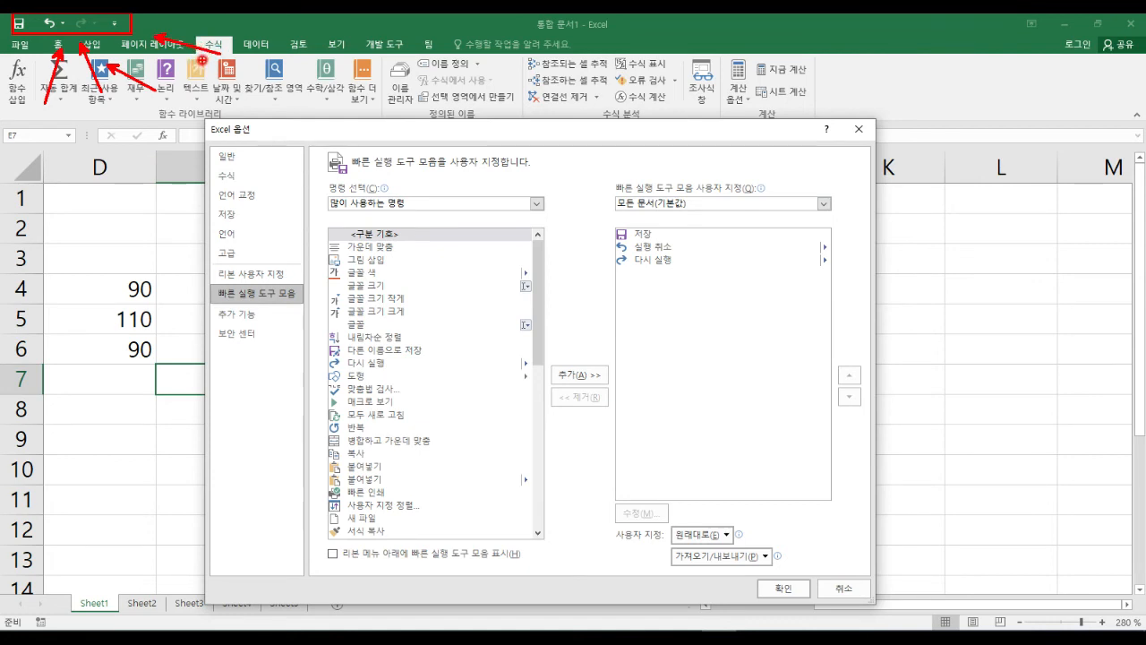
pyautogui.press('Escape')
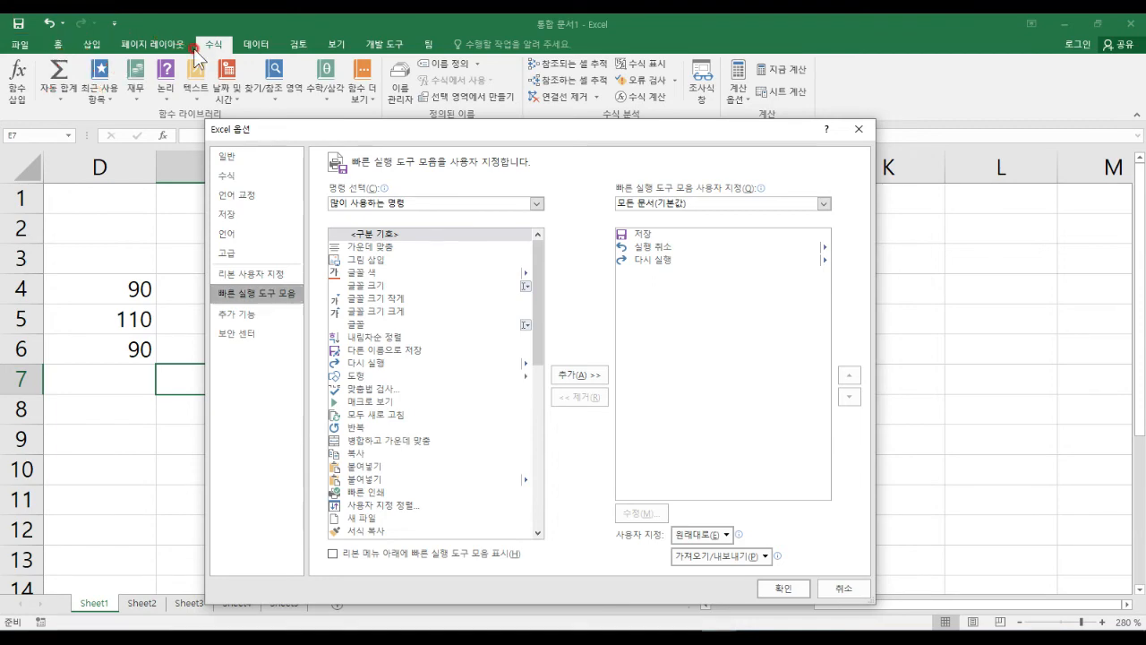
# Switch Excel Options to the Trust Center page.
pyautogui.click(253, 327)
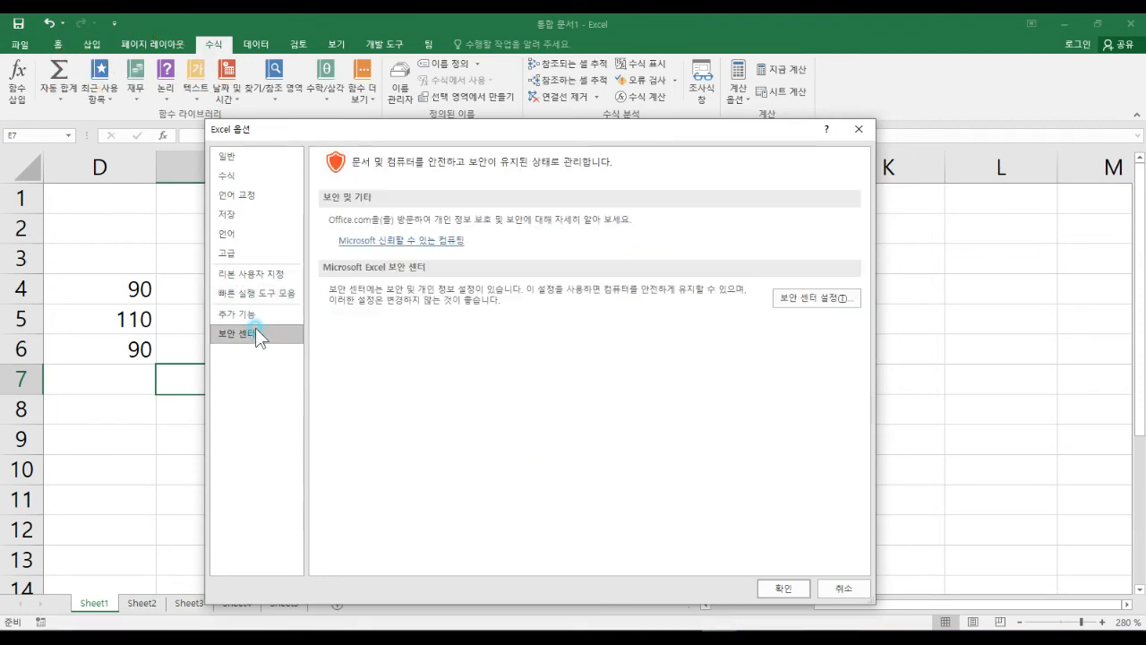
pyautogui.click(795, 301)
pyautogui.hotkey('ctrl', '1')
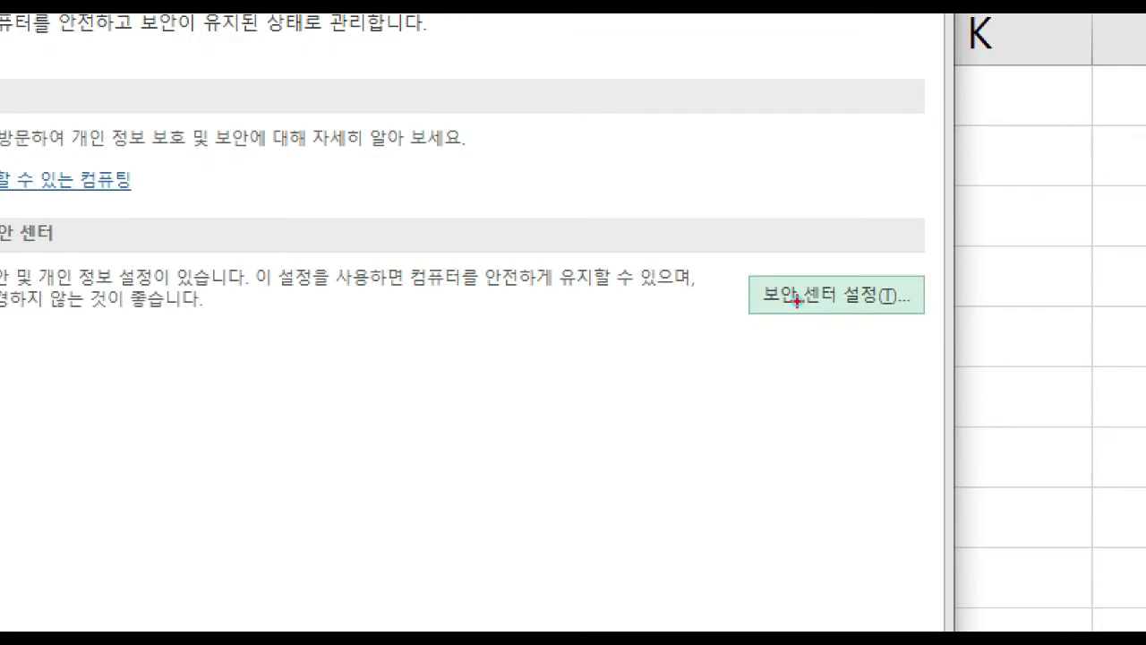
pyautogui.moveTo(734, 259); pyautogui.dragTo(962, 338)
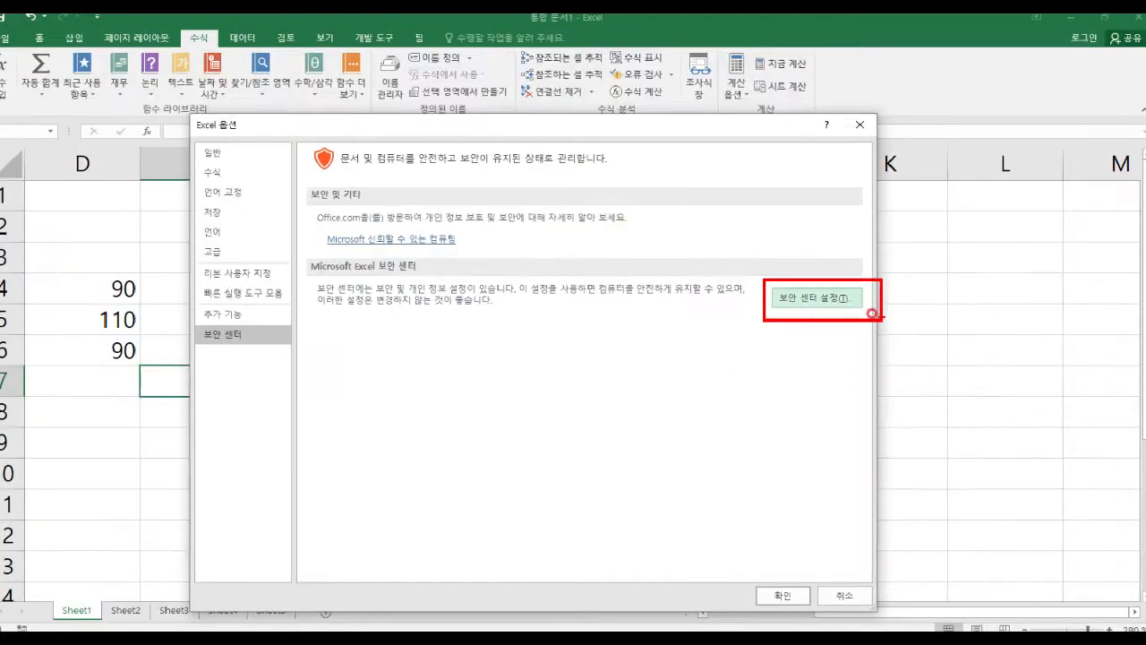
# Review External Content in the Trust Center settings, then OK both Trust Center and Excel Options.
pyautogui.click(842, 305)
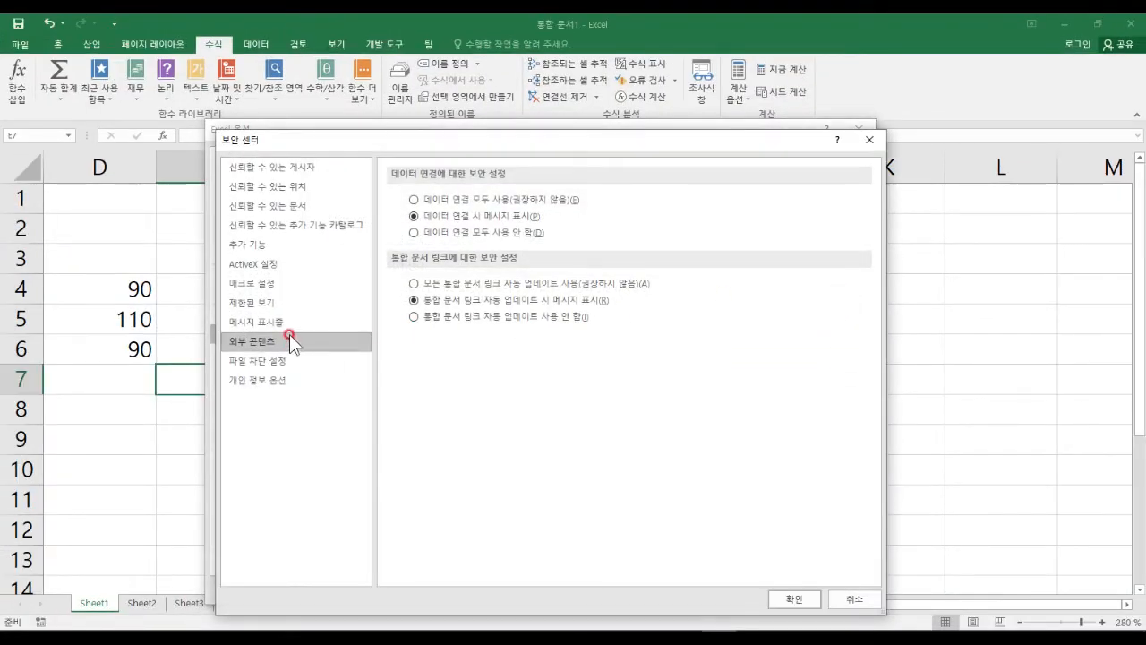
pyautogui.hotkey('ctrl', '4')
pyautogui.hotkey('ctrl', '2')
pyautogui.moveTo(222, 328)
pyautogui.mouseDown()
pyautogui.moveTo(236, 359)
pyautogui.moveTo(289, 359)
pyautogui.mouseUp()
pyautogui.moveTo(221, 272); pyautogui.dragTo(243, 306)
pyautogui.click(283, 295)
pyautogui.press('Escape')
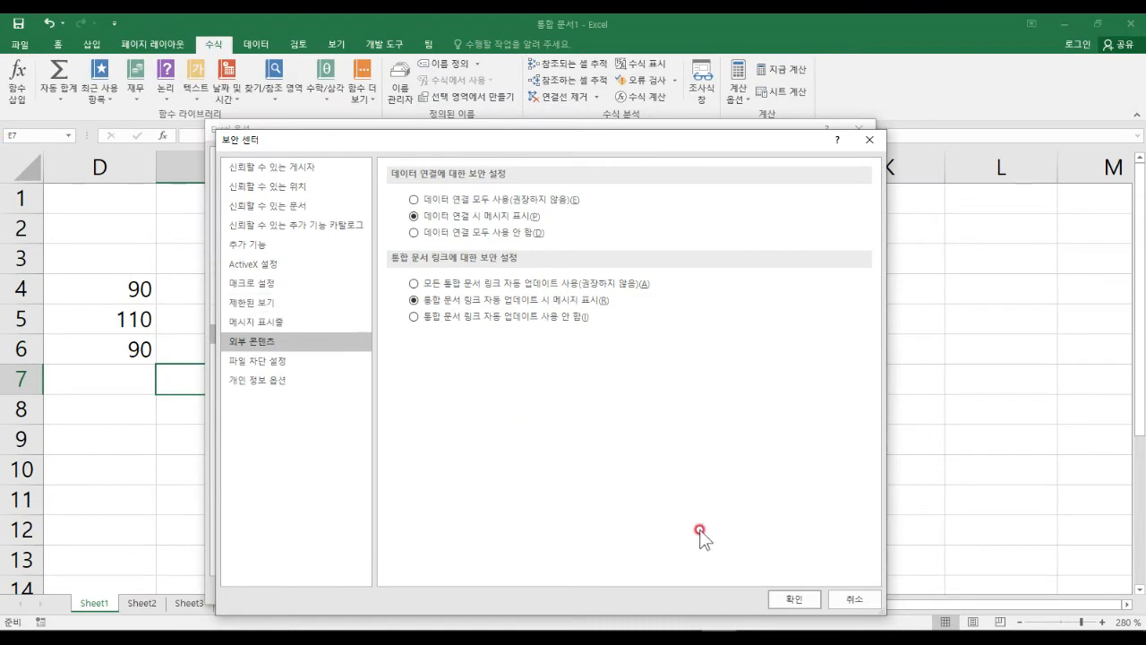
pyautogui.click(805, 599)
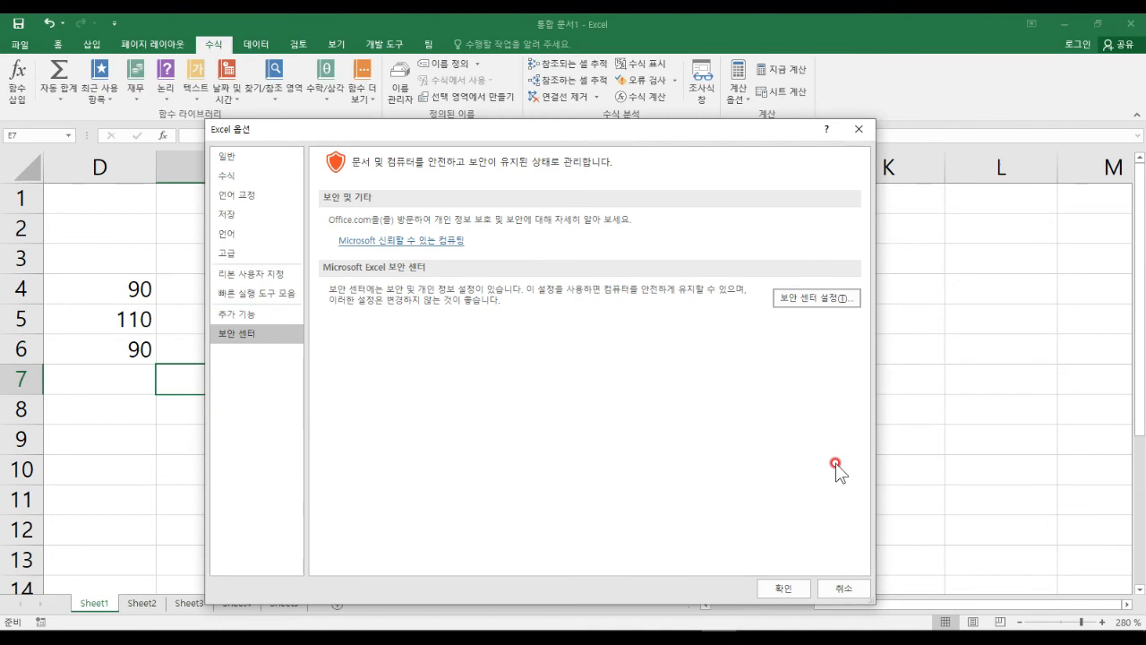
pyautogui.click(794, 585)
# Dismiss the restart notice and close Excel without saving the workbook.
pyautogui.click(580, 367)
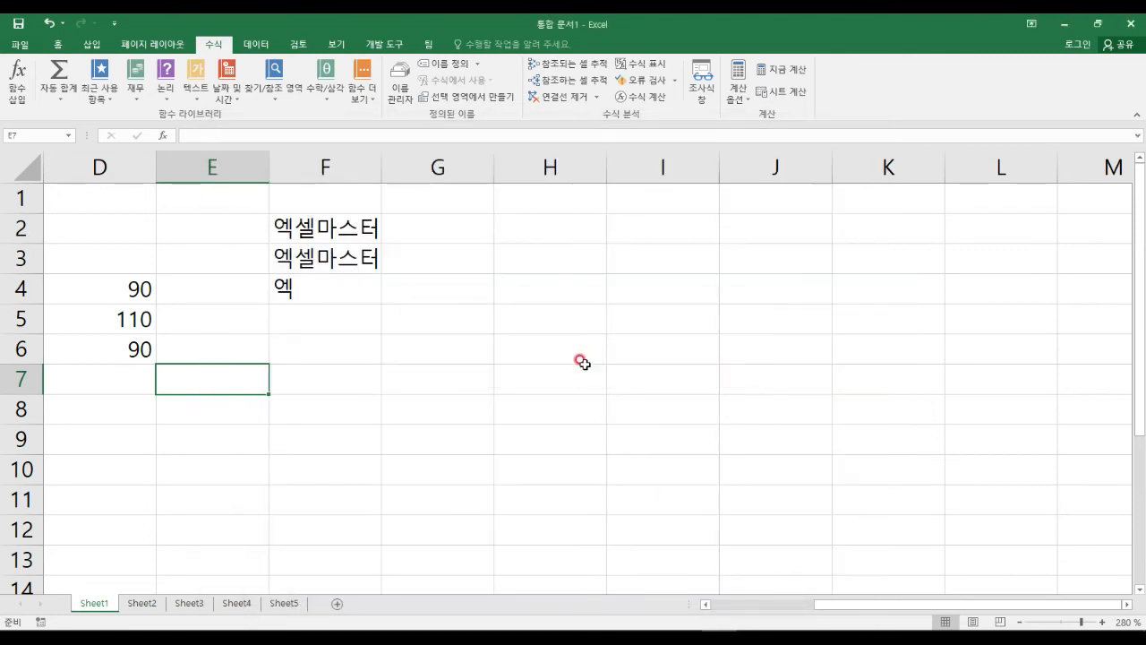
pyautogui.click(1140, 27)
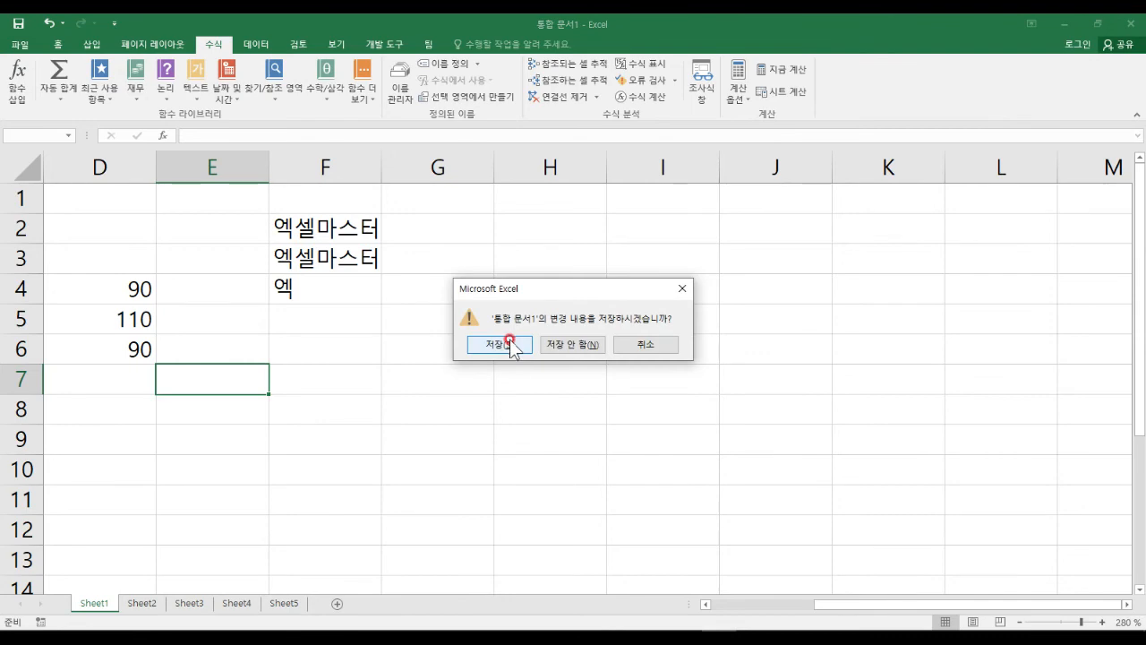
pyautogui.click(581, 342)
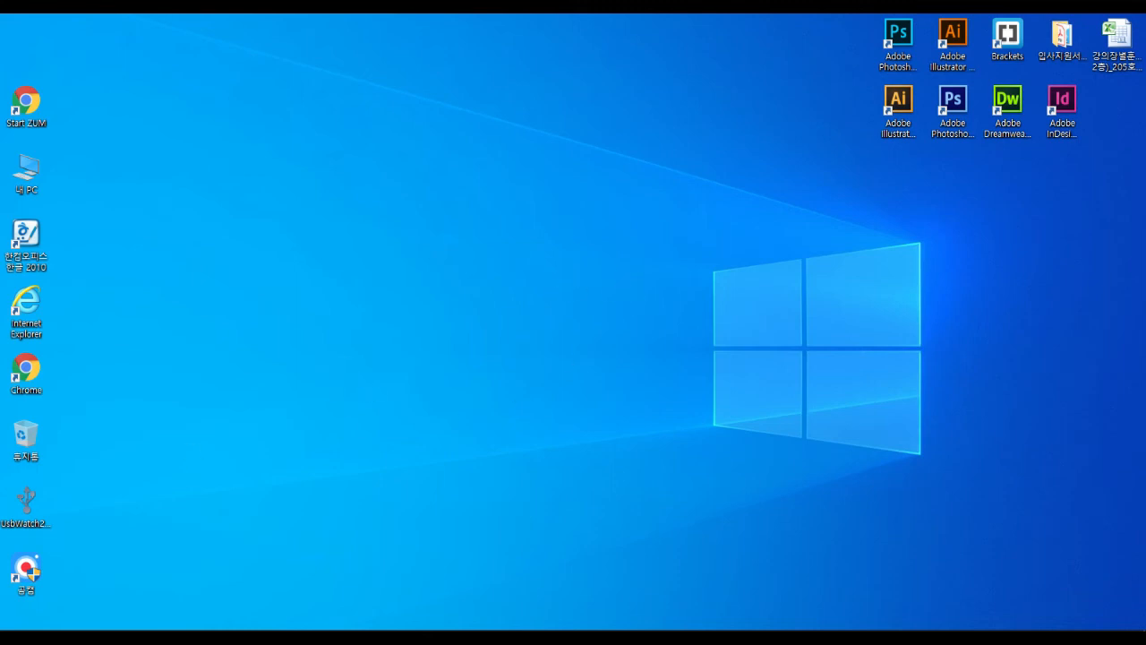
# Launch Excel 2016 from the Start menu and reopen Section03.xlsx from Recent.
pyautogui.click(15, 636)
pyautogui.scroll(-4, 77, 502)
pyautogui.click(125, 440)
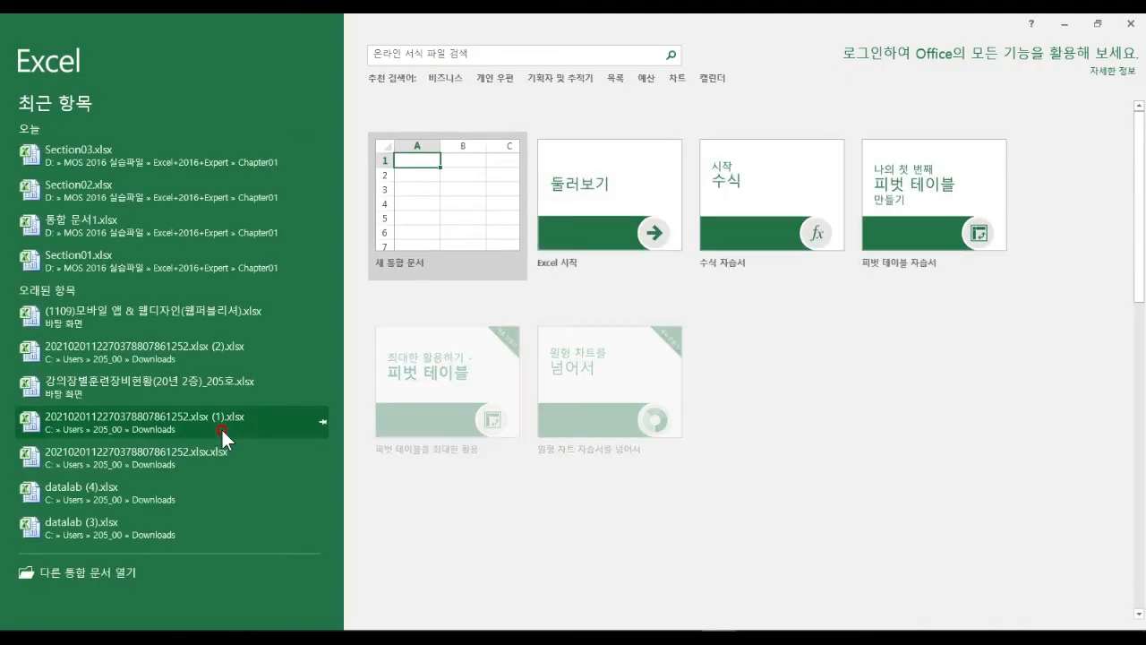
pyautogui.click(85, 150)
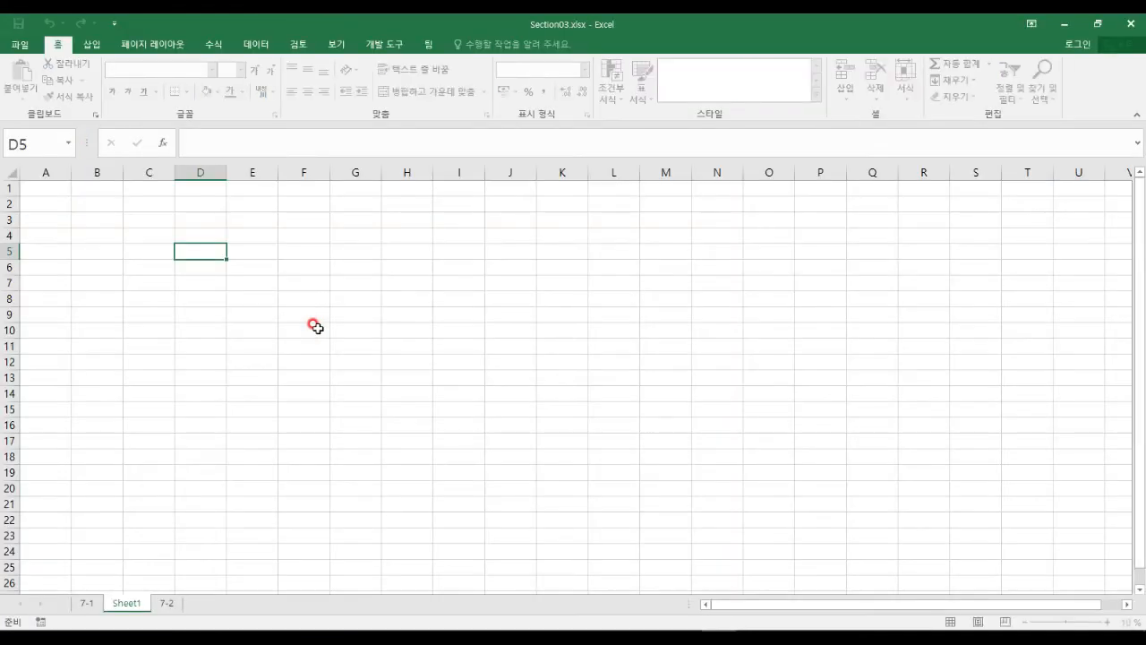
pyautogui.click(160, 243)
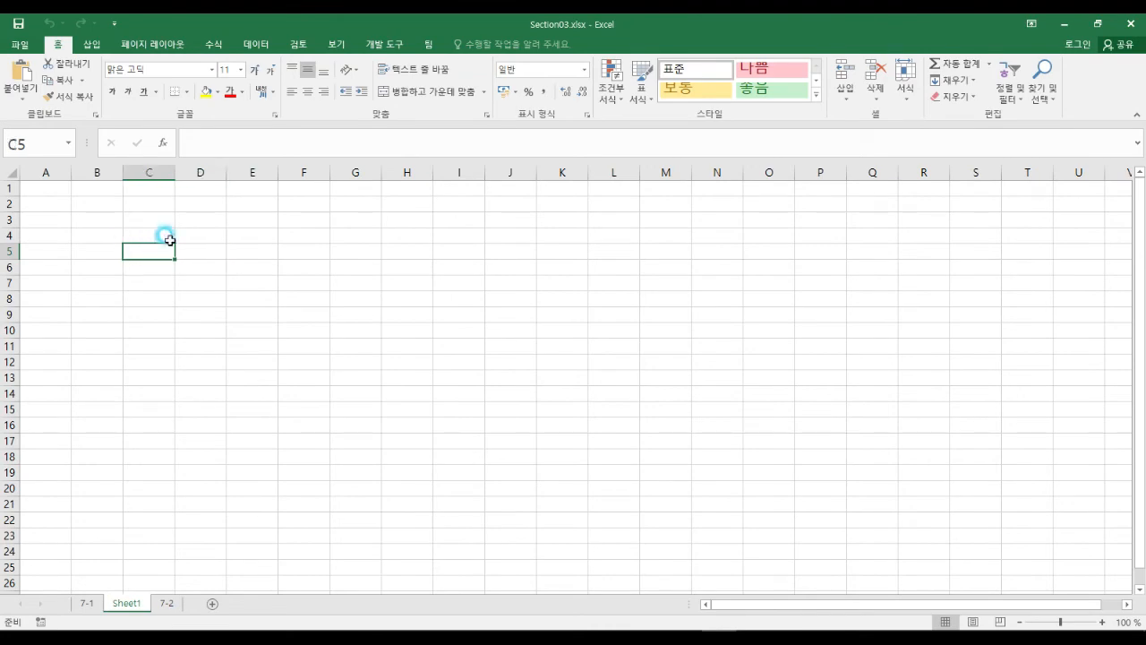
# Open Excel Options at the Formulas page.
pyautogui.click(25, 44)
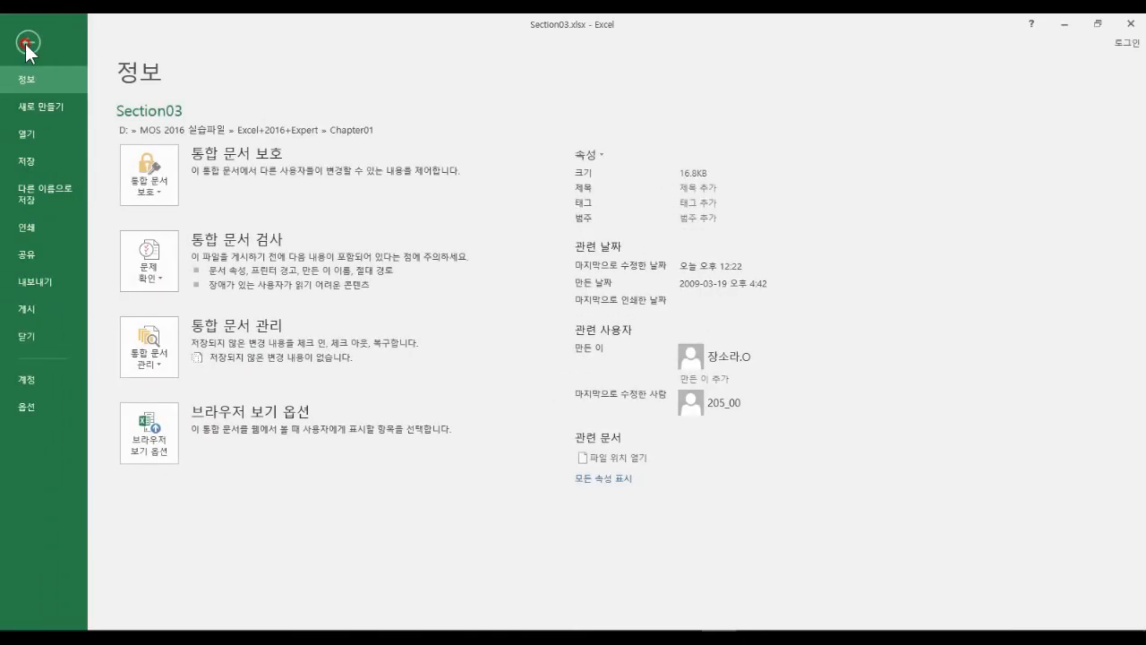
pyautogui.click(27, 407)
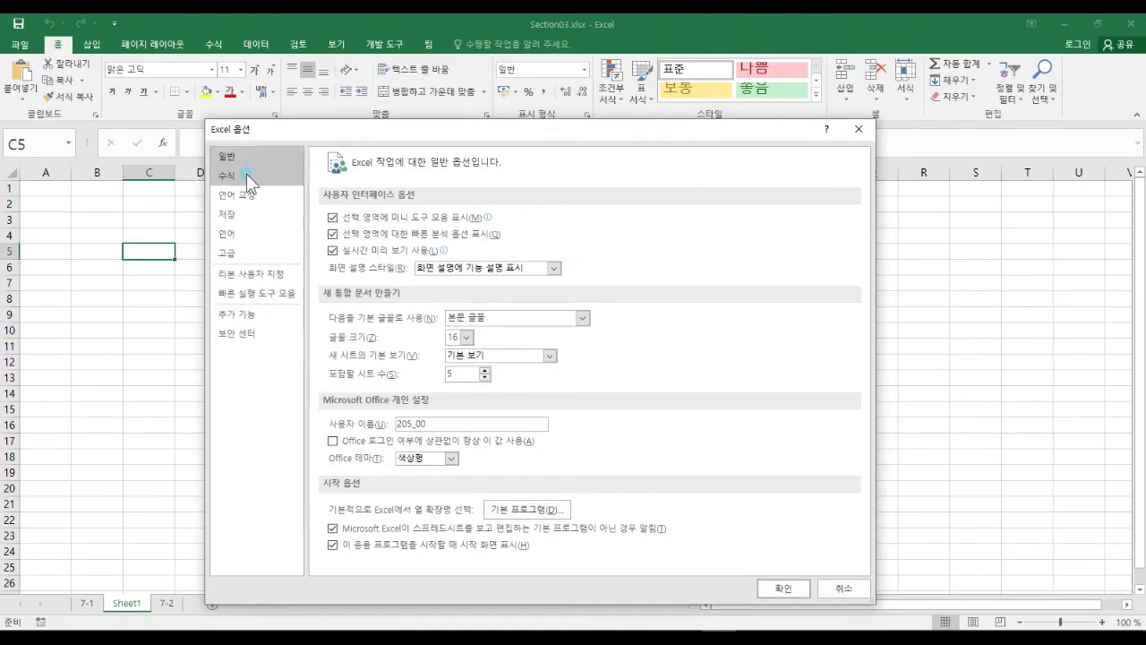
pyautogui.click(263, 182)
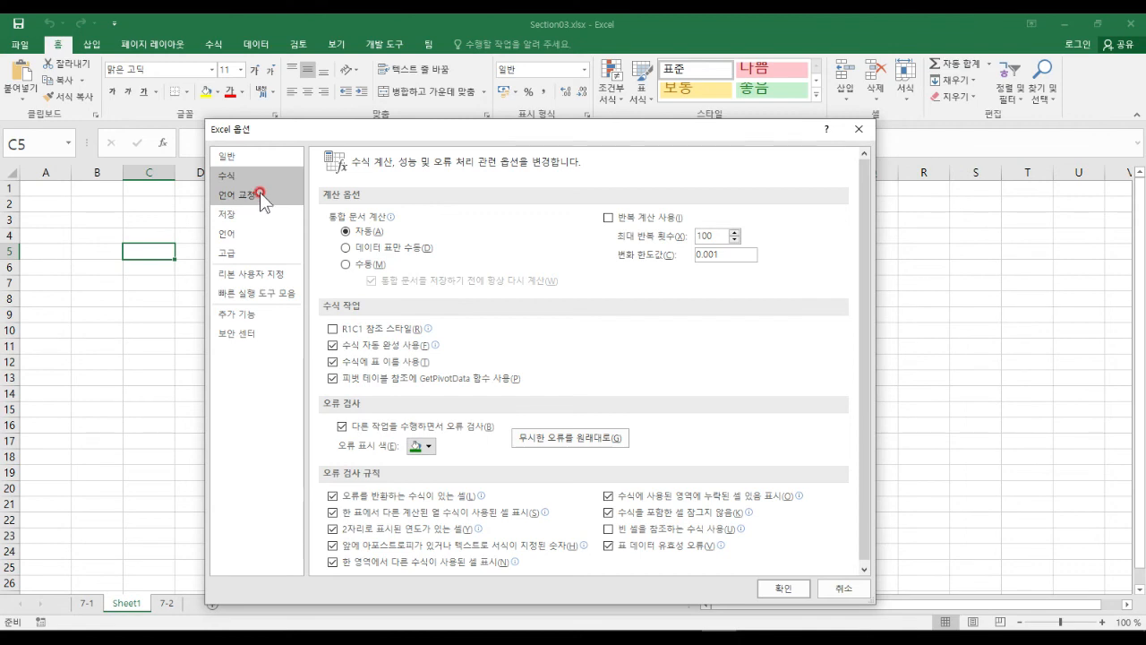
# Set Workbook Calculation to Manual, keep 'Recalculate workbook before saving' checked, and confirm.
pyautogui.moveTo(9, 509)
pyautogui.mouseDown()
pyautogui.moveTo(1036, 521)
pyautogui.moveTo(1132, 510)
pyautogui.mouseUp()
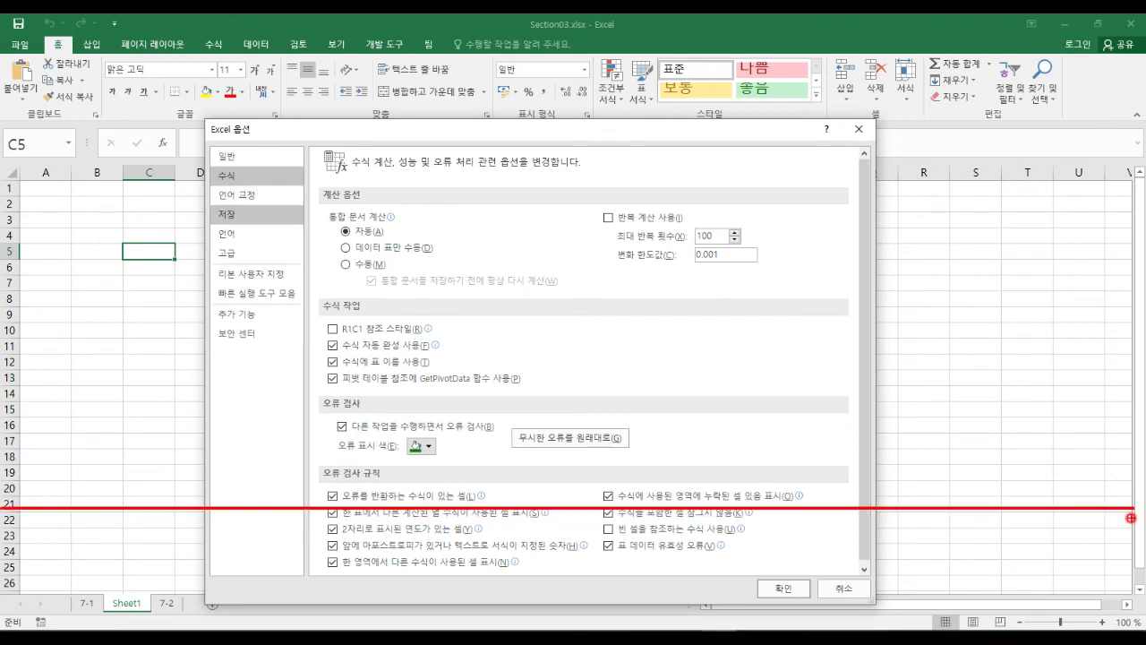
pyautogui.moveTo(319, 543)
pyautogui.mouseDown()
pyautogui.moveTo(656, 579)
pyautogui.moveTo(754, 557)
pyautogui.mouseUp()
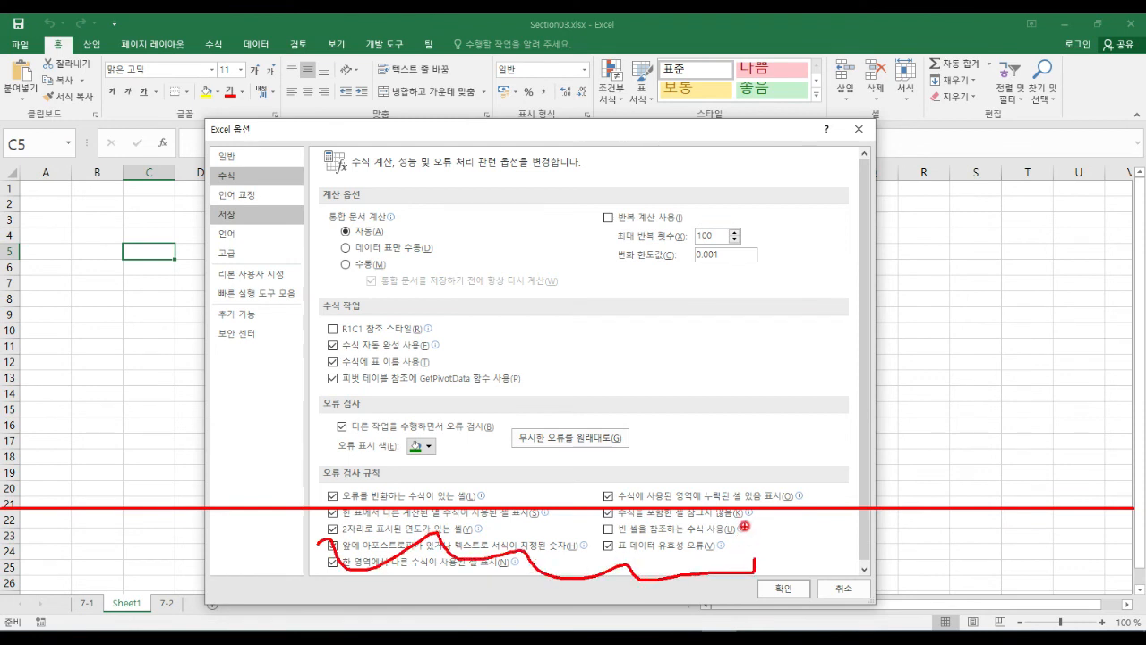
pyautogui.press('Escape')
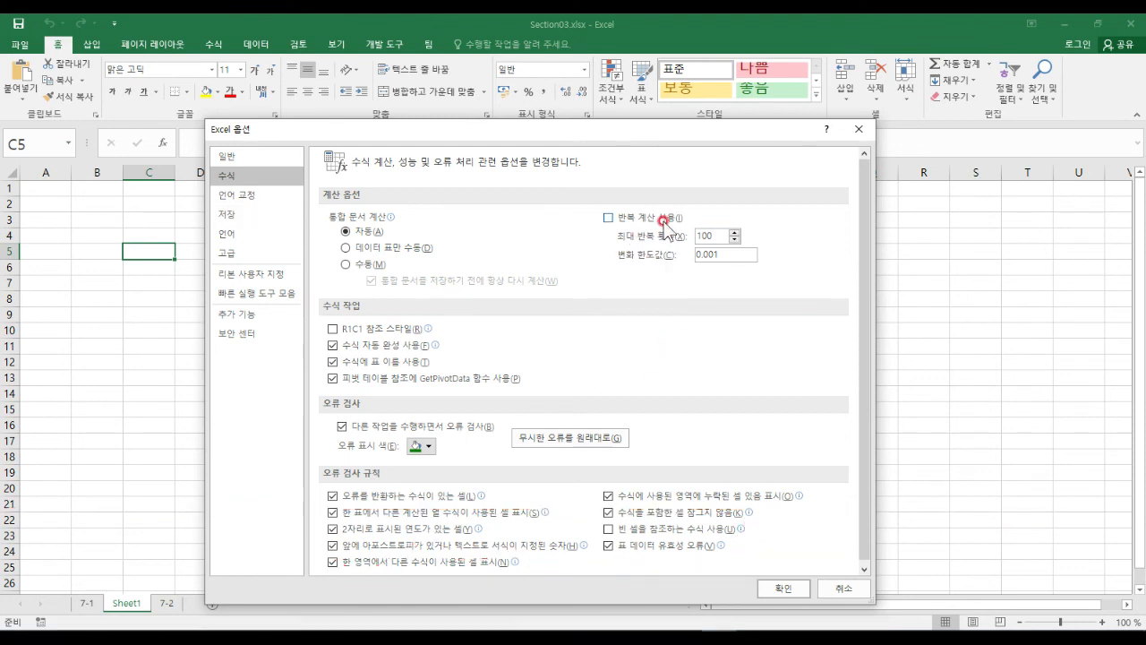
pyautogui.click(368, 264)
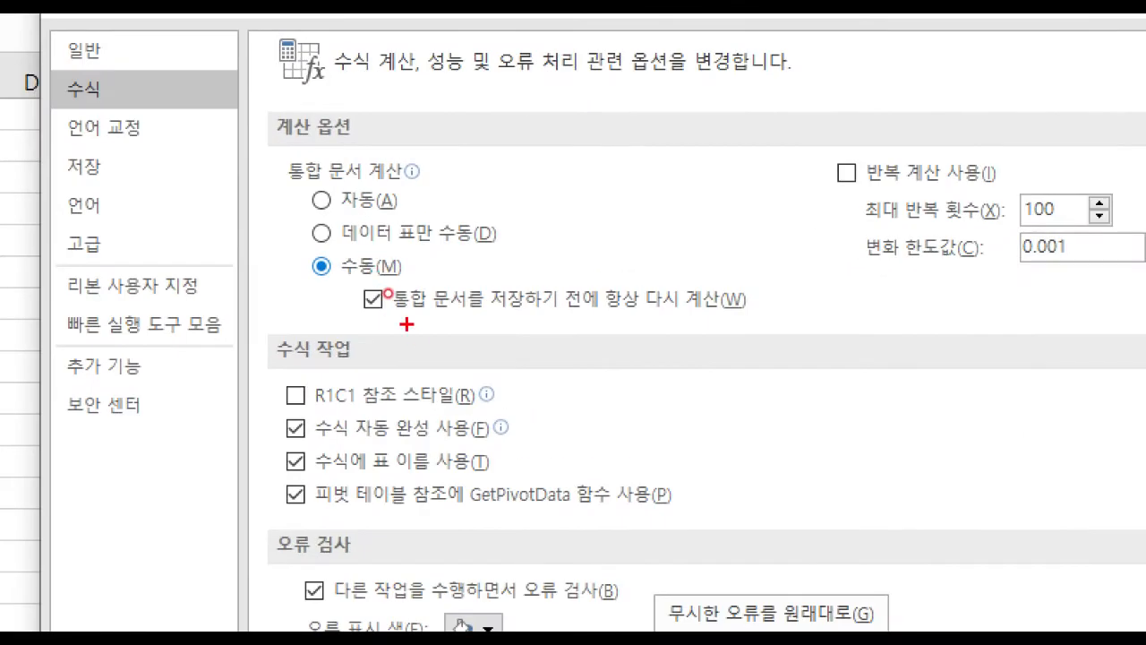
pyautogui.moveTo(389, 294); pyautogui.dragTo(552, 294)
pyautogui.moveTo(735, 327); pyautogui.dragTo(735, 325)
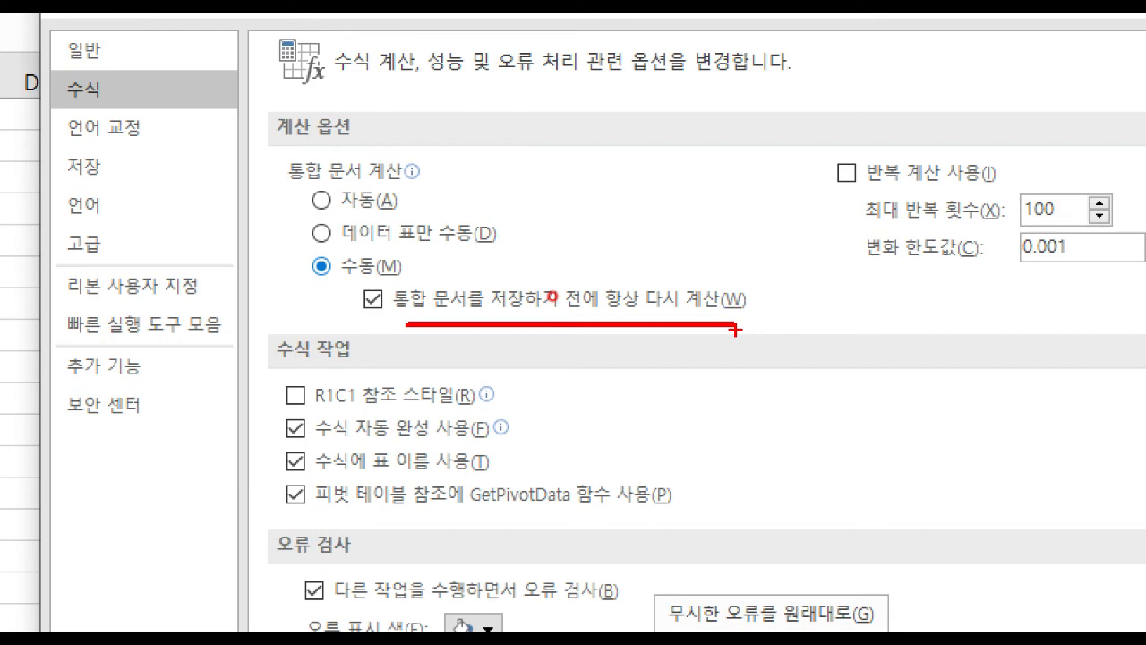
pyautogui.press('Escape')
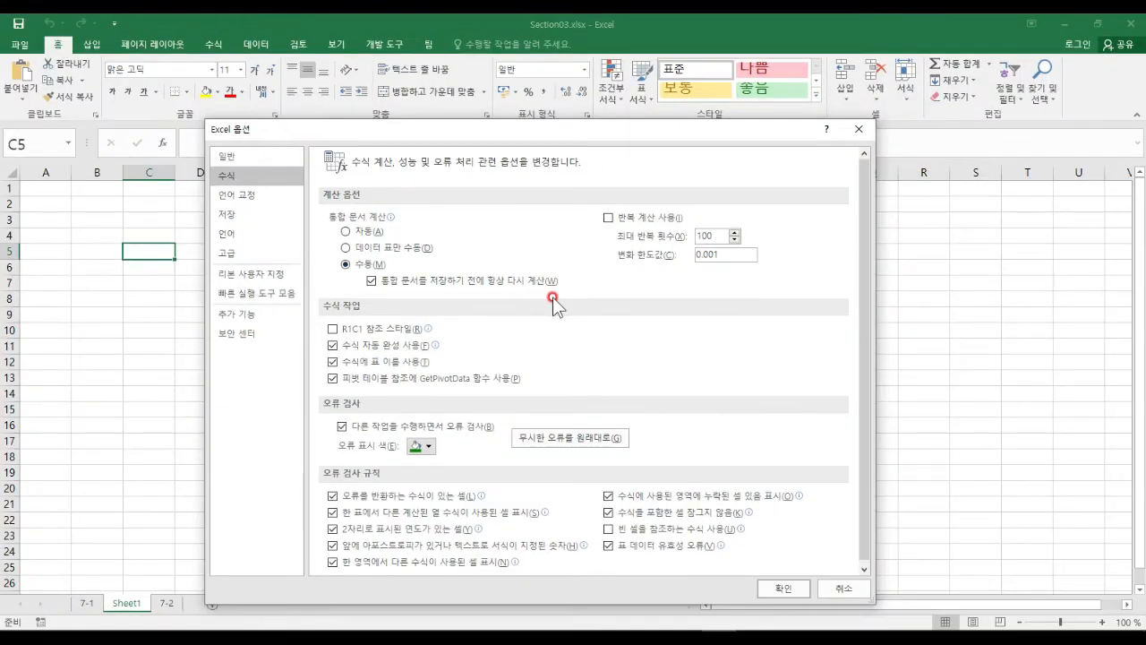
pyautogui.click(784, 583)
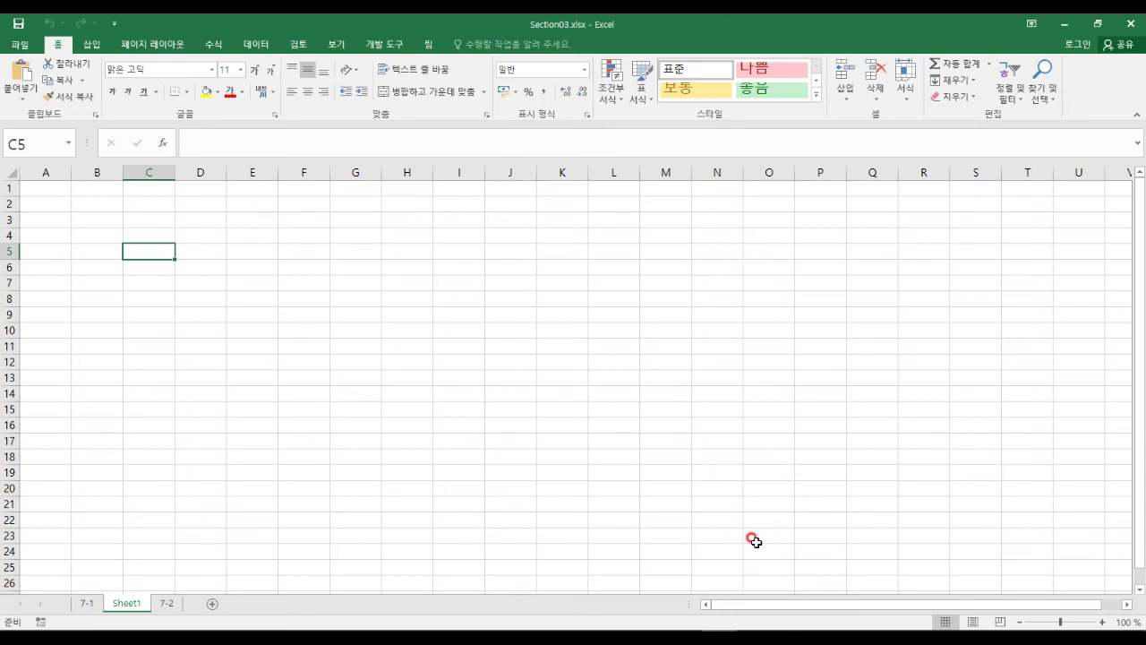
# In Excel Options' Formulas page, tick Enable iterative calculation.
pyautogui.click(22, 45)
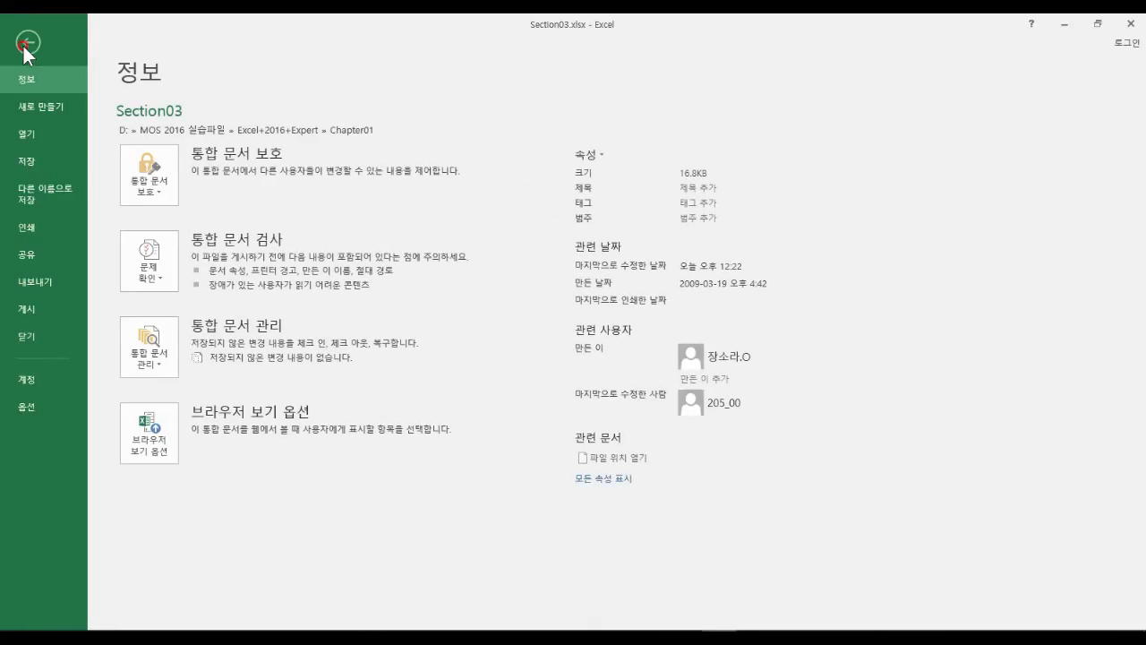
pyautogui.click(43, 410)
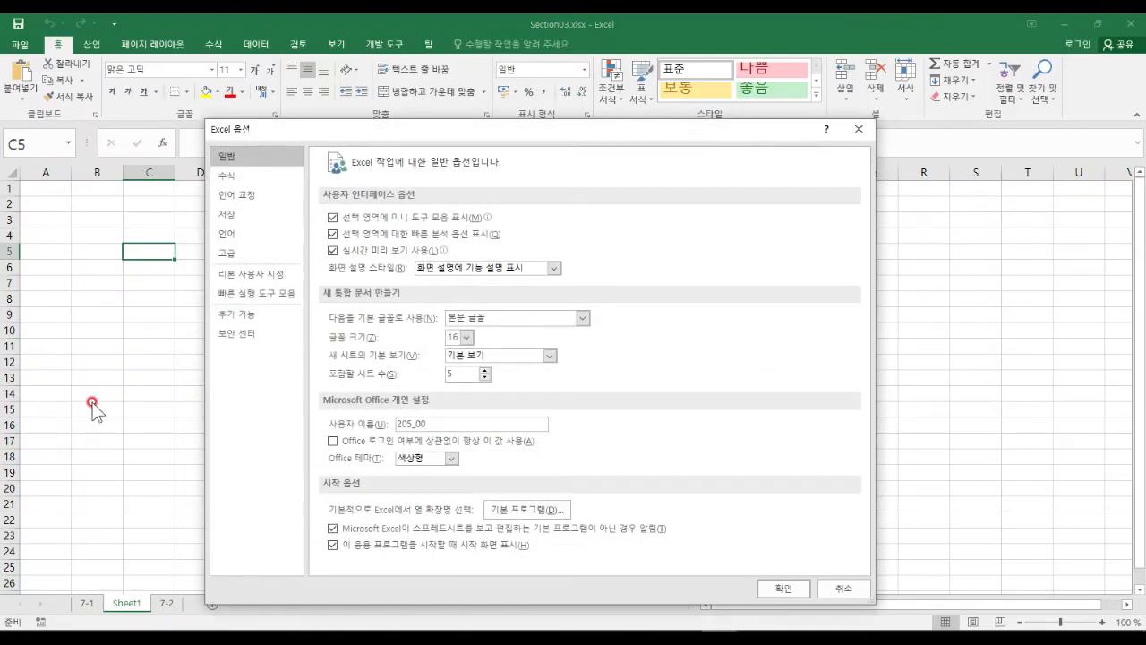
pyautogui.click(254, 176)
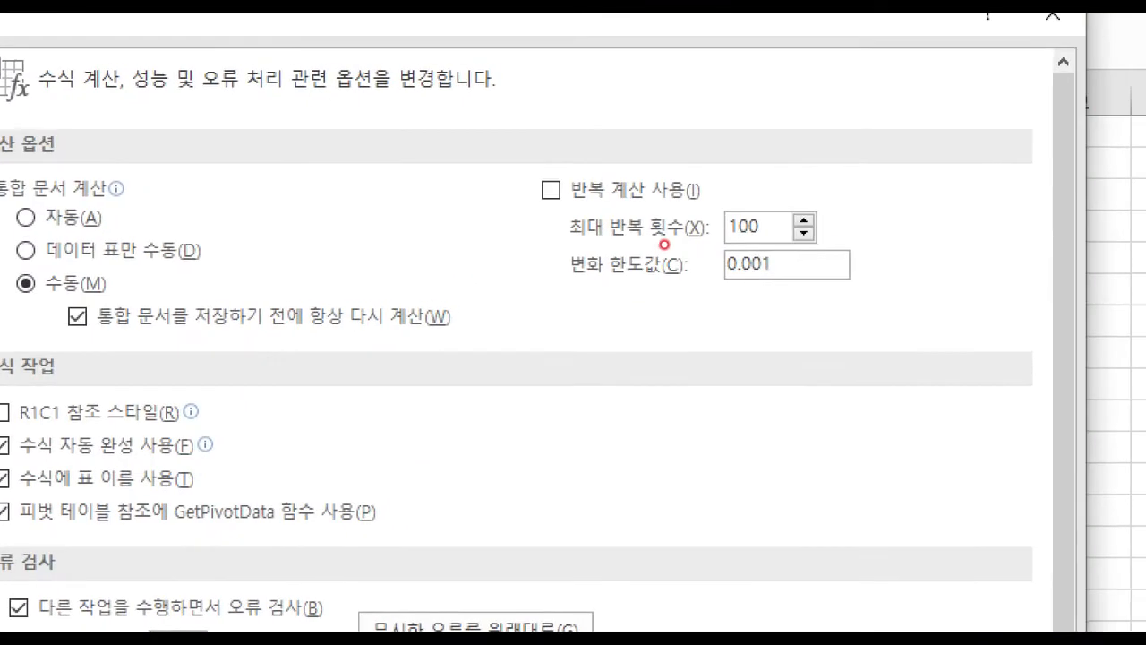
pyautogui.moveTo(513, 151)
pyautogui.mouseDown()
pyautogui.moveTo(550, 242)
pyautogui.moveTo(910, 317)
pyautogui.mouseUp()
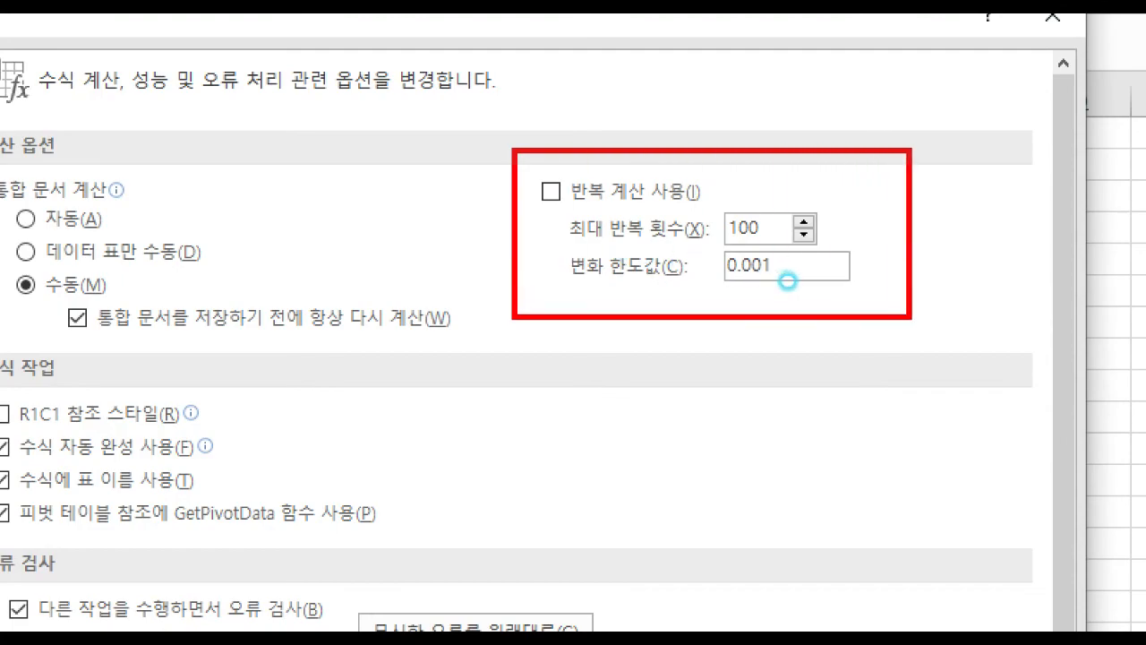
pyautogui.press('Escape')
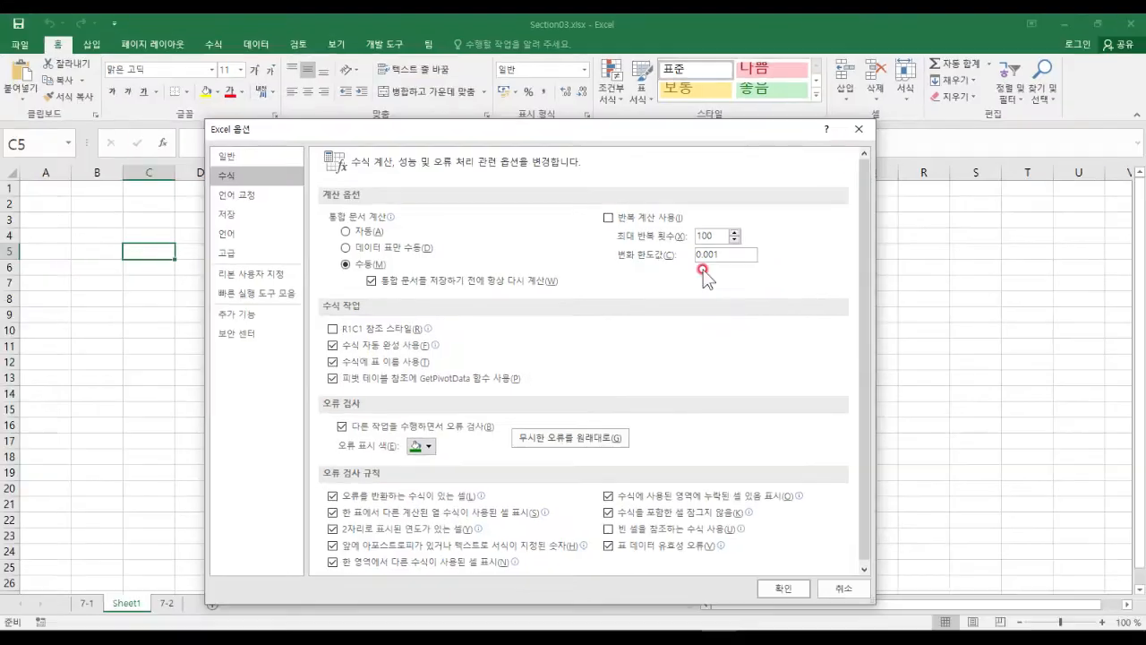
pyautogui.click(608, 219)
# Lower Maximum Iterations from 100 to 60 and confirm the options.
pyautogui.click(734, 240)
pyautogui.click(734, 240)
pyautogui.click(734, 240)
pyautogui.click(734, 240)
pyautogui.click(734, 240)
pyautogui.click(734, 240)
pyautogui.click(734, 240)
pyautogui.click(735, 240)
pyautogui.click(734, 240)
pyautogui.click(734, 240)
pyautogui.click(734, 240)
pyautogui.click(734, 240)
pyautogui.click(734, 239)
pyautogui.click(734, 240)
pyautogui.click(734, 240)
pyautogui.click(734, 240)
pyautogui.click(734, 240)
pyautogui.click(734, 240)
pyautogui.click(734, 240)
pyautogui.click(734, 240)
pyautogui.click(734, 240)
pyautogui.click(734, 240)
pyautogui.click(734, 240)
pyautogui.click(734, 240)
pyautogui.click(734, 240)
pyautogui.click(734, 240)
pyautogui.click(735, 237)
pyautogui.click(704, 235)
pyautogui.click(797, 588)
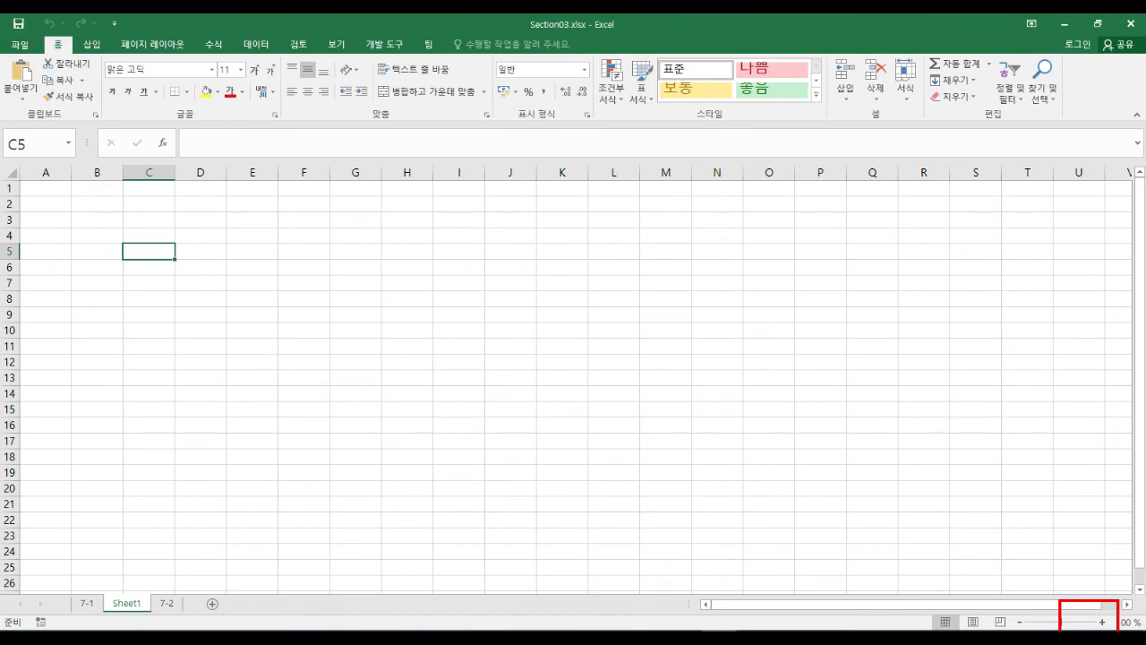
pyautogui.moveTo(13, 477); pyautogui.dragTo(1124, 477)
pyautogui.moveTo(359, 503); pyautogui.dragTo(824, 552)
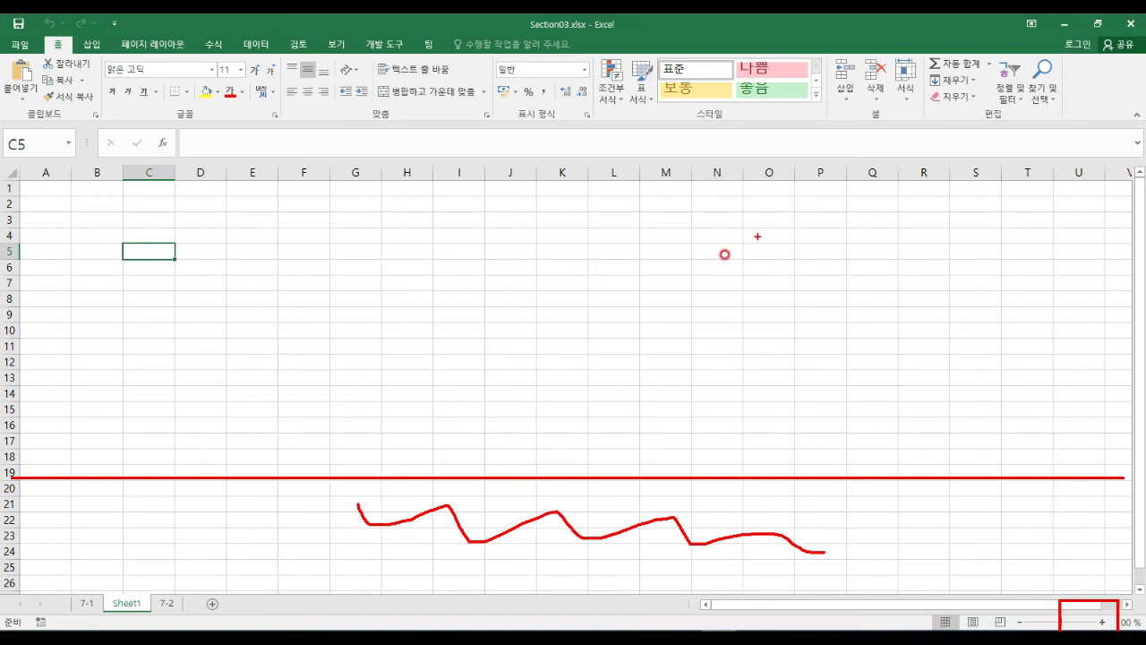
pyautogui.press('Escape')
pyautogui.click(205, 268)
pyautogui.click(213, 237)
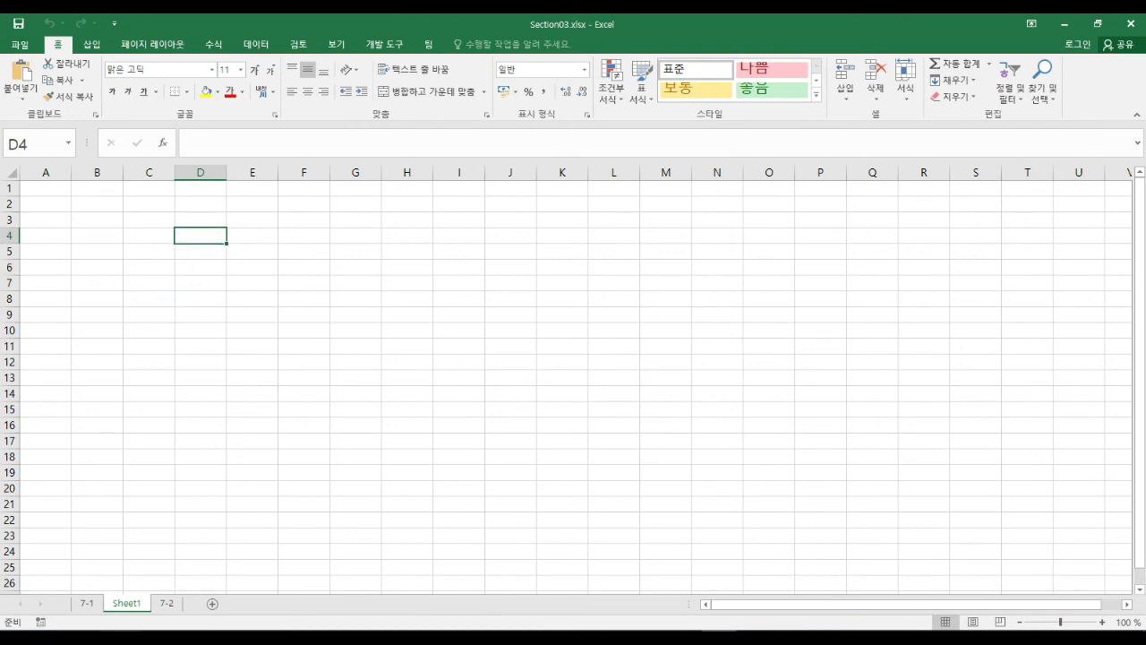
pyautogui.click(86, 603)
pyautogui.click(171, 606)
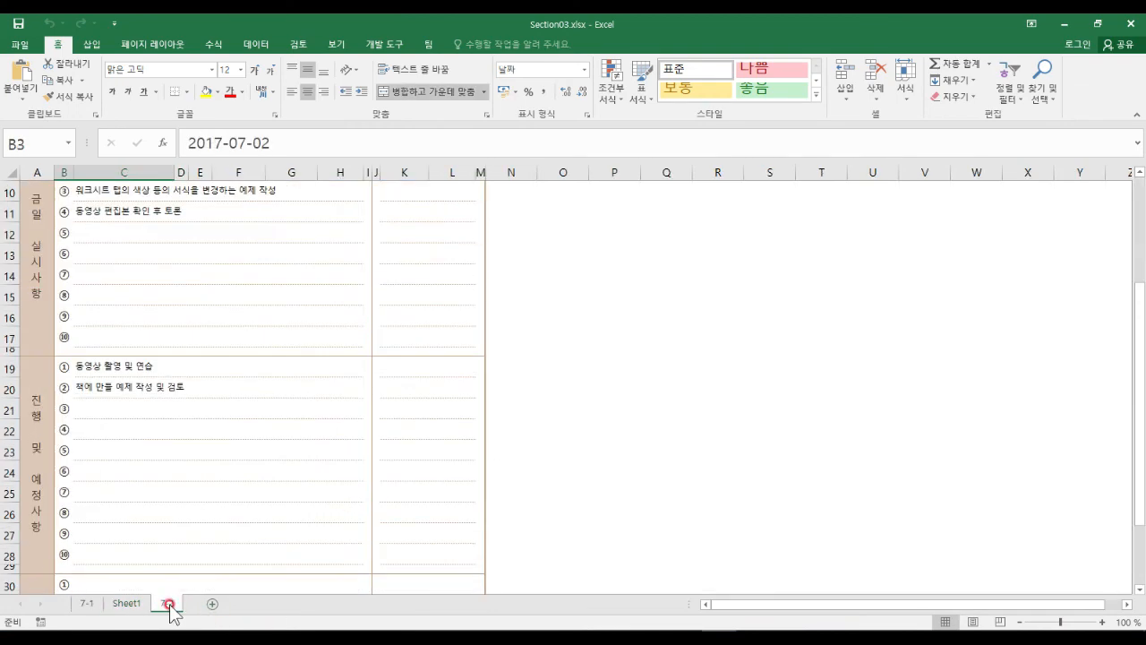
pyautogui.click(210, 429)
pyautogui.click(201, 338)
pyautogui.scroll(1, 152, 465)
pyautogui.click(135, 605)
pyautogui.moveTo(154, 299); pyautogui.dragTo(159, 265)
# Enter 10 and 20 in B2:B3 and fill the series down to B9.
pyautogui.scroll(4, 81, 248)
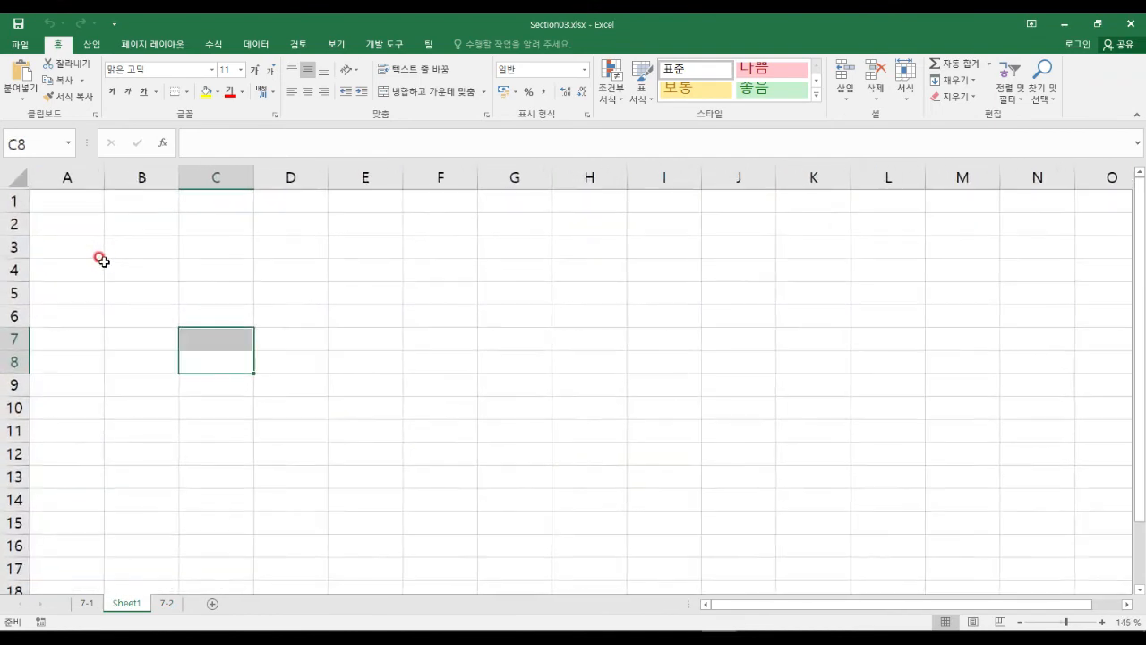
pyautogui.click(163, 224)
pyautogui.write('10')
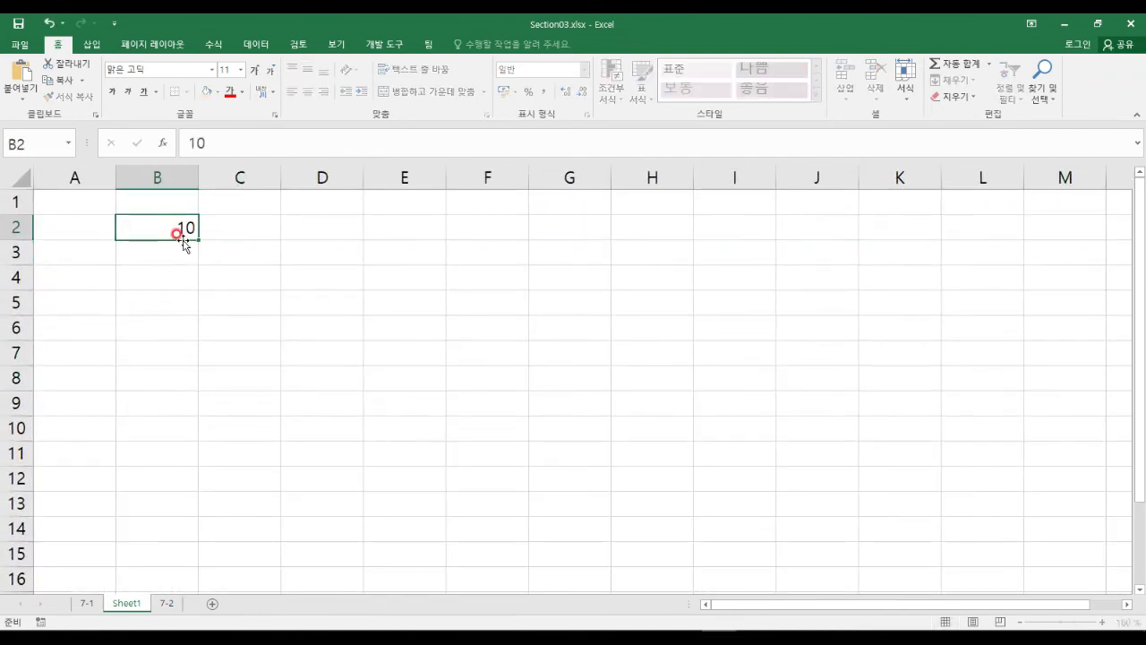
pyautogui.press('Return')
pyautogui.write('20')
pyautogui.press('Return')
pyautogui.click(161, 230)
pyautogui.moveTo(161, 230); pyautogui.dragTo(186, 410)
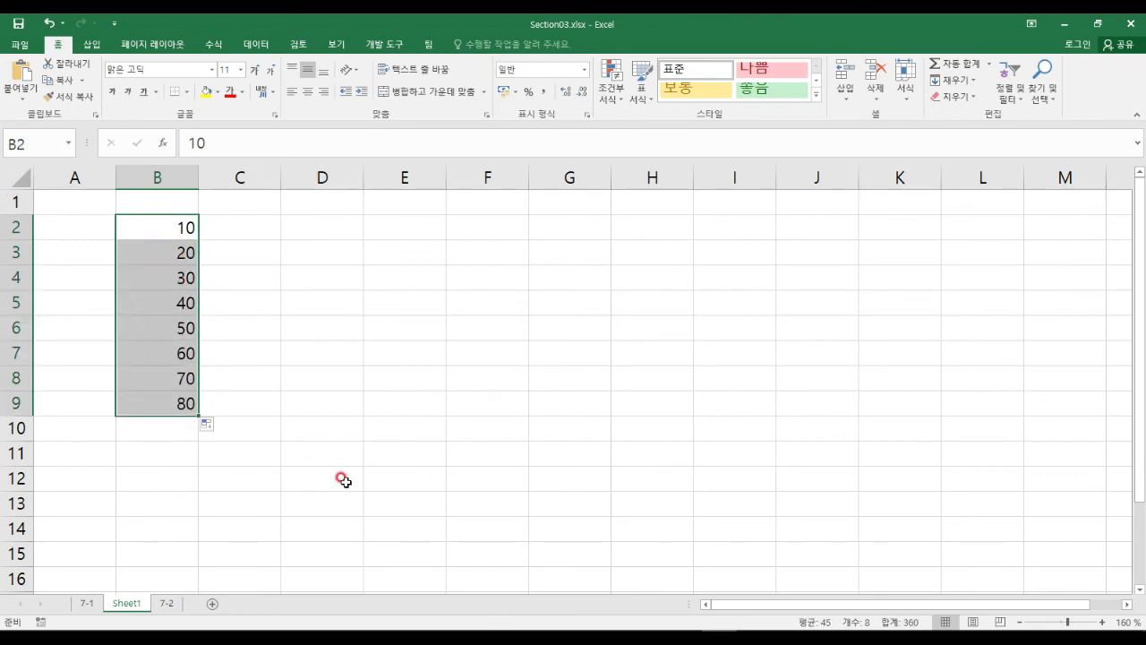
# Delete the extra values 60, 70 and 80 from B7:B9, then select B2:B6.
pyautogui.click(357, 278)
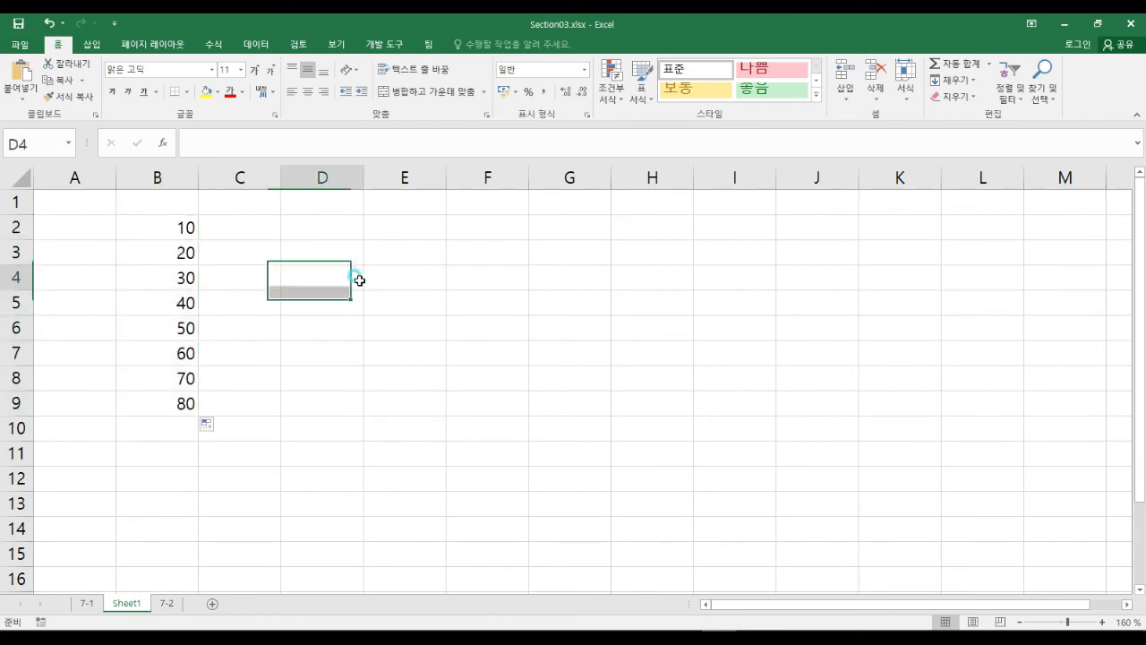
pyautogui.click(333, 231)
pyautogui.moveTo(115, 213); pyautogui.dragTo(205, 411)
pyautogui.moveTo(188, 328)
pyautogui.mouseDown()
pyautogui.moveTo(309, 248)
pyautogui.moveTo(332, 273)
pyautogui.mouseUp()
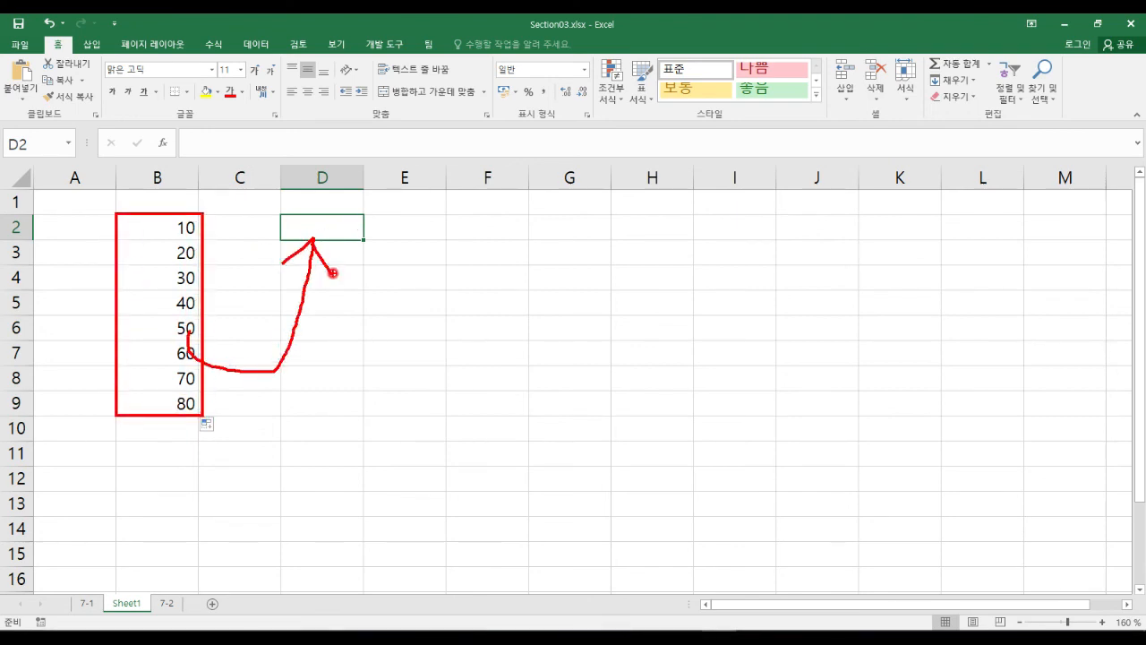
pyautogui.rightClick(331, 272)
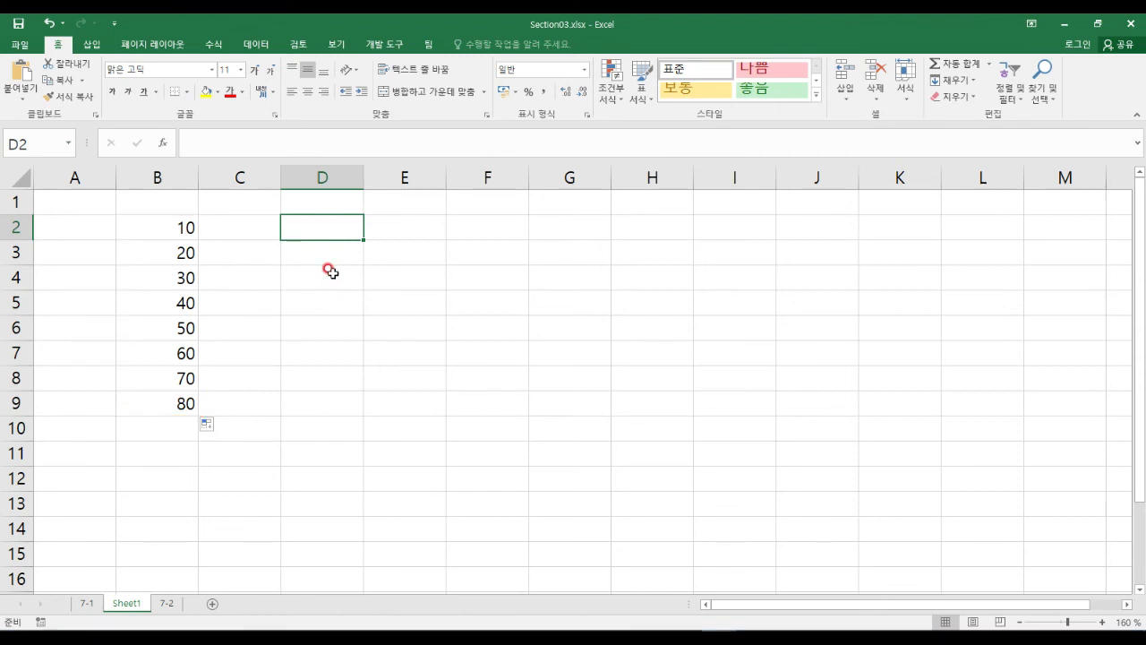
pyautogui.click(179, 224)
pyautogui.click(177, 249)
pyautogui.click(179, 292)
pyautogui.moveTo(176, 349); pyautogui.dragTo(179, 403)
pyautogui.press('Delete')
pyautogui.moveTo(179, 227); pyautogui.dragTo(165, 328)
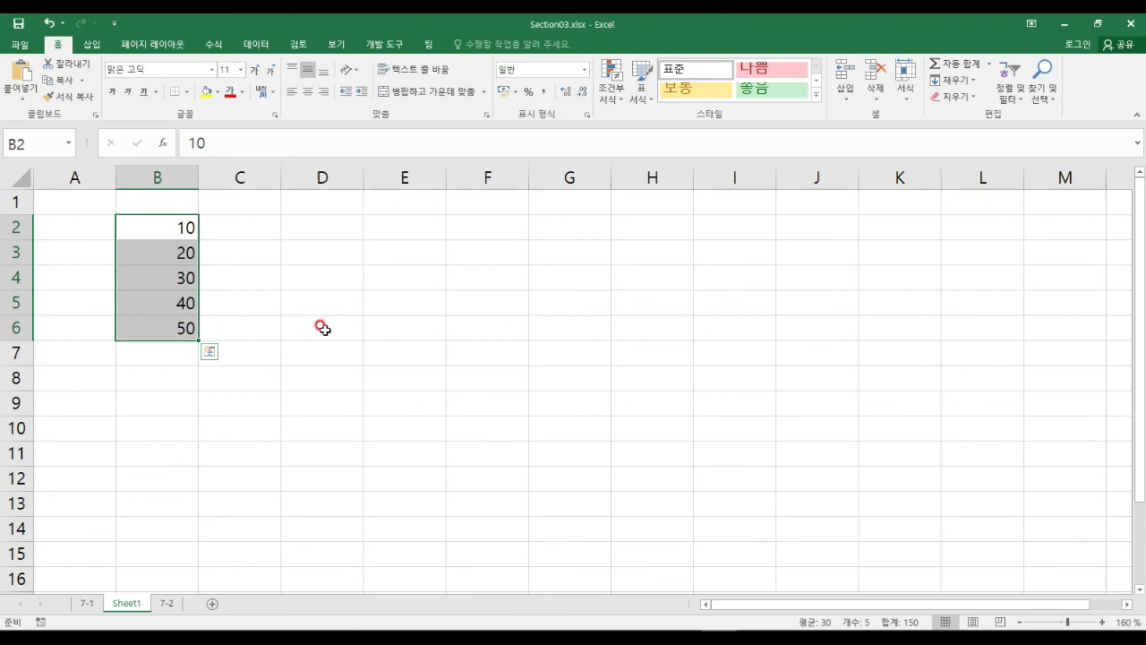
# Select C2 for the first total after discarding a stray equals sign.
pyautogui.click(304, 303)
pyautogui.click(314, 227)
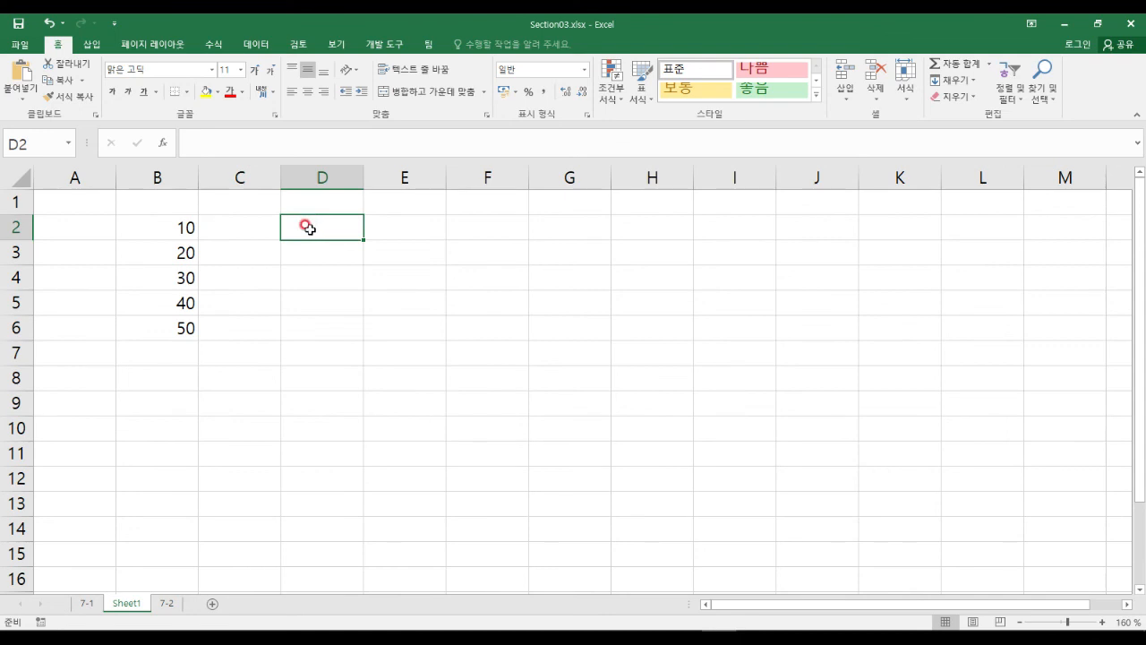
pyautogui.click(235, 227)
pyautogui.moveTo(116, 213)
pyautogui.mouseDown()
pyautogui.moveTo(171, 263)
pyautogui.moveTo(197, 350)
pyautogui.moveTo(198, 337)
pyautogui.mouseUp()
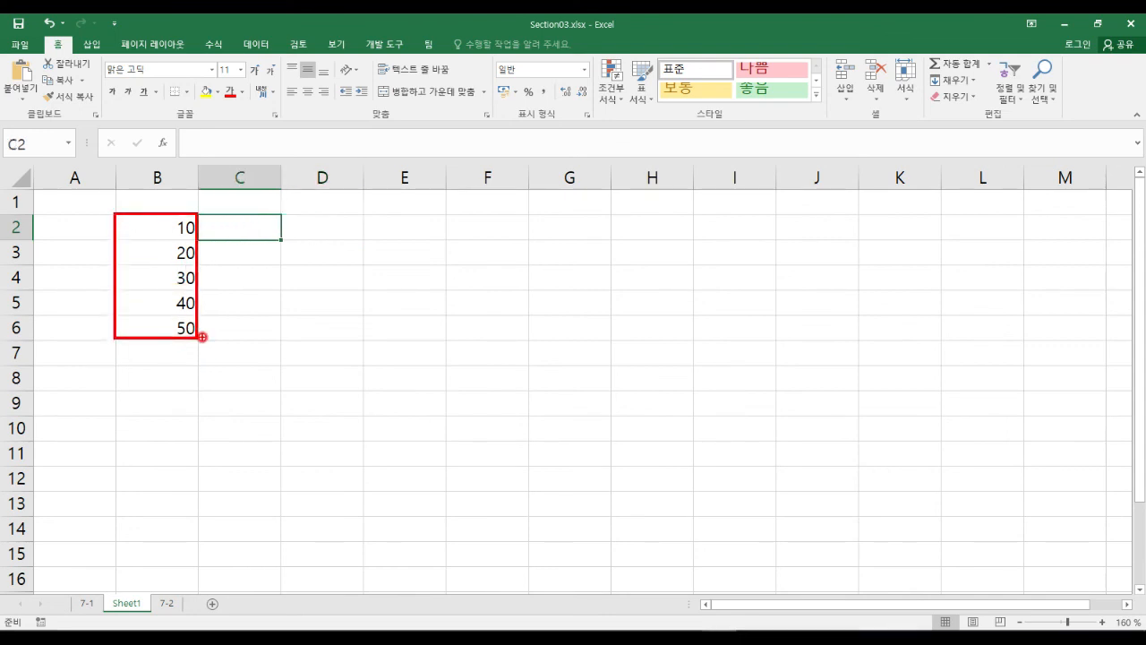
pyautogui.press('Escape')
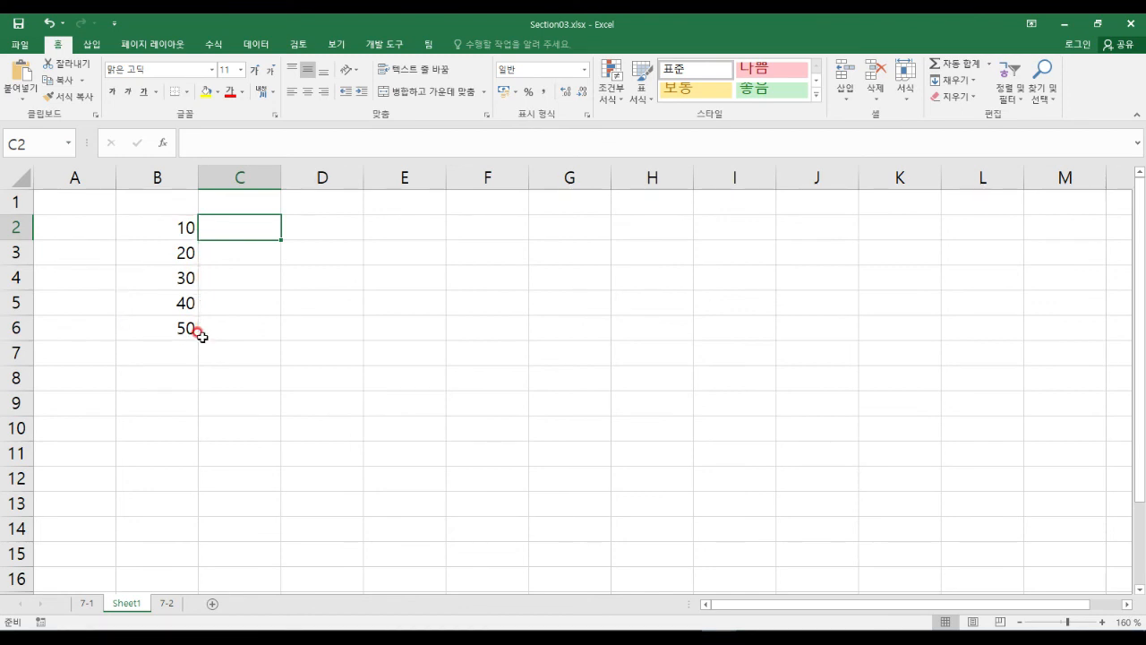
pyautogui.write('=')
pyautogui.press('BackSpace')
pyautogui.press('Escape')
pyautogui.click(226, 295)
pyautogui.click(245, 227)
pyautogui.click(319, 224)
pyautogui.click(231, 257)
pyautogui.click(232, 229)
# Build =B2+B3+B4+B5+B6 in C2 by clicking each cell, and commit it.
pyautogui.write('=')
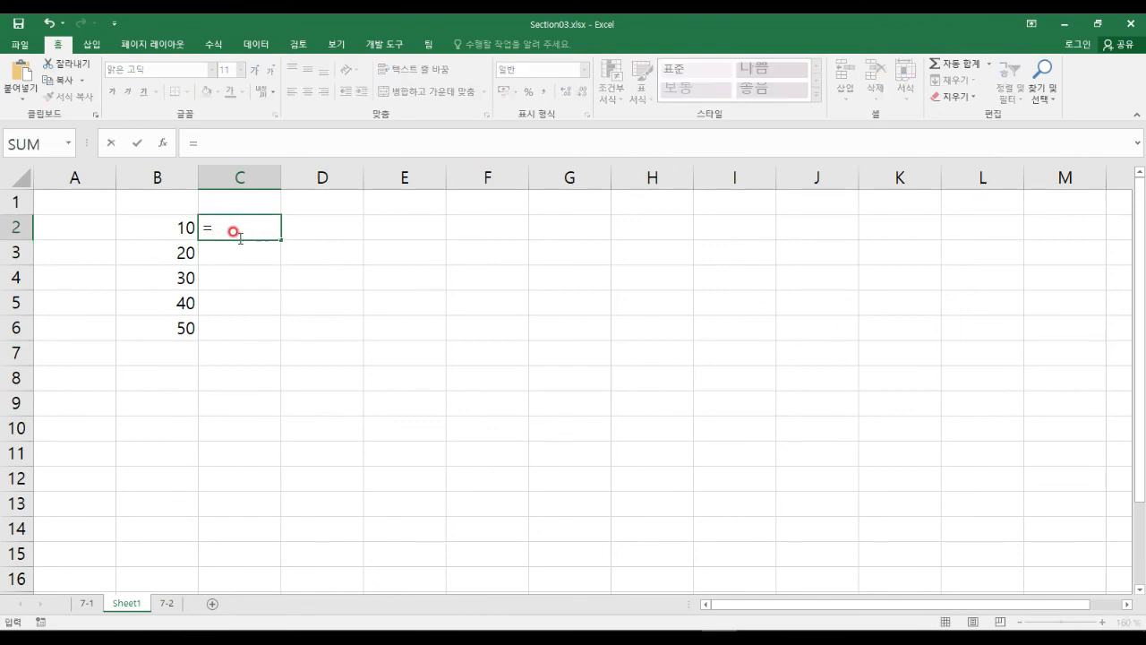
pyautogui.click(164, 225)
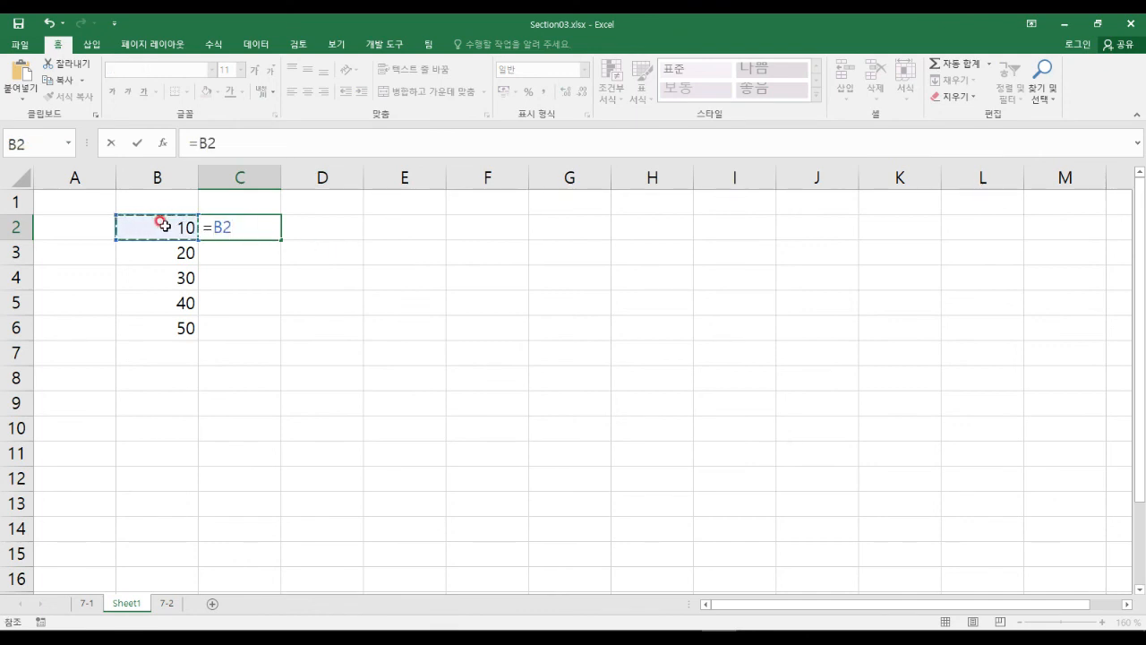
pyautogui.write('+')
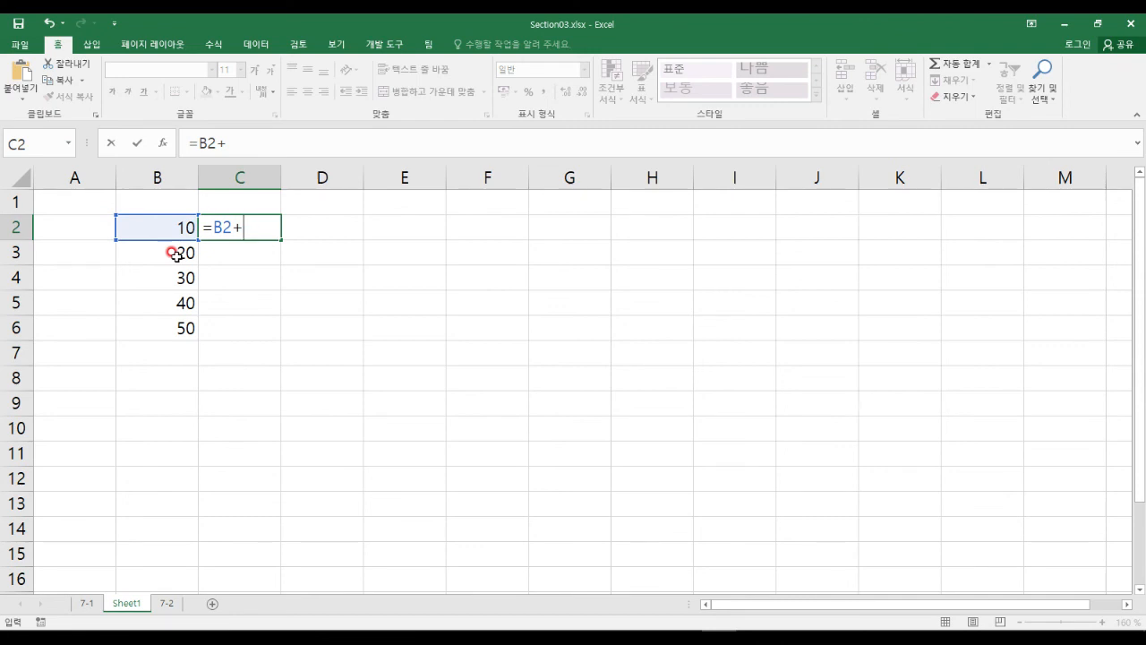
pyautogui.click(175, 256)
pyautogui.write('+')
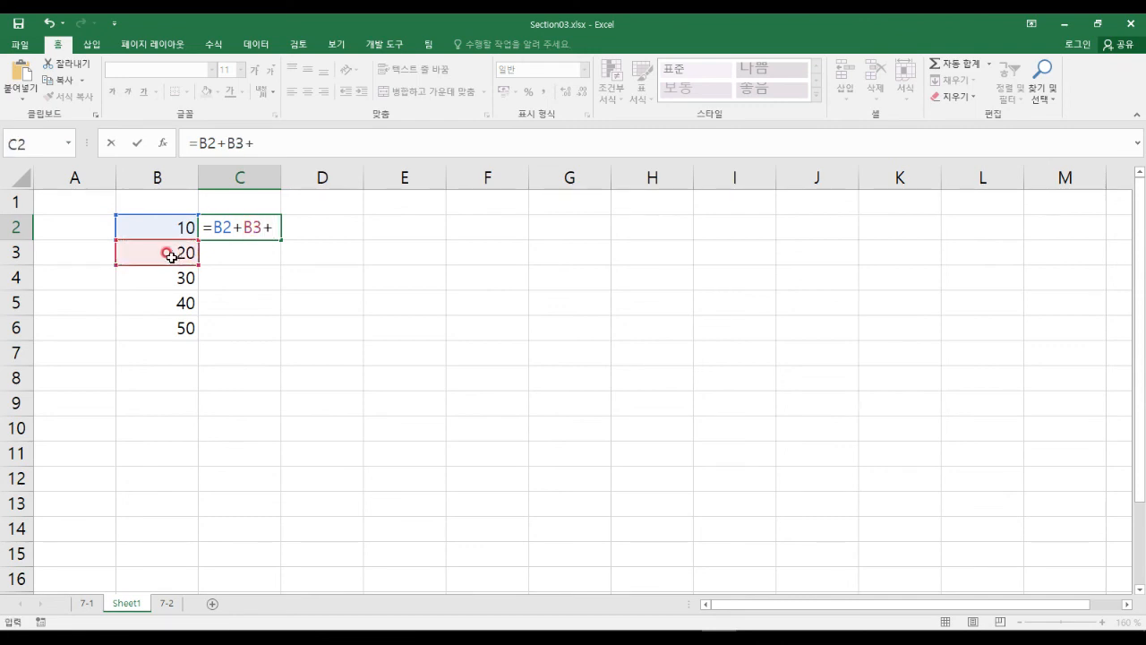
pyautogui.click(172, 280)
pyautogui.write('+')
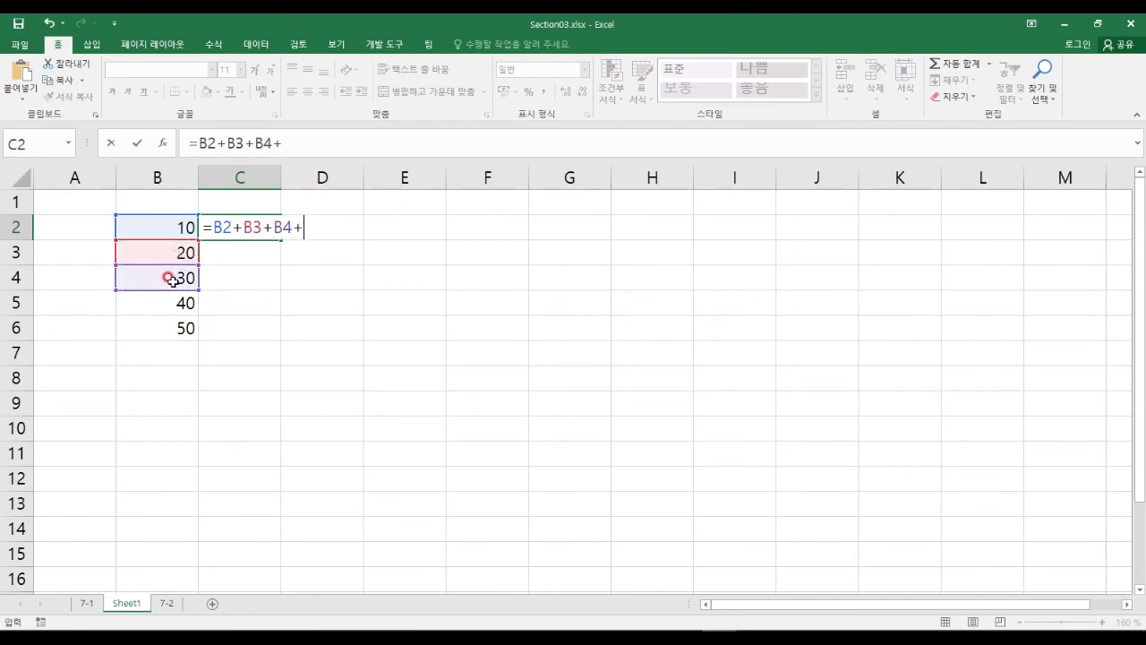
pyautogui.click(170, 305)
pyautogui.write('+')
pyautogui.click(162, 328)
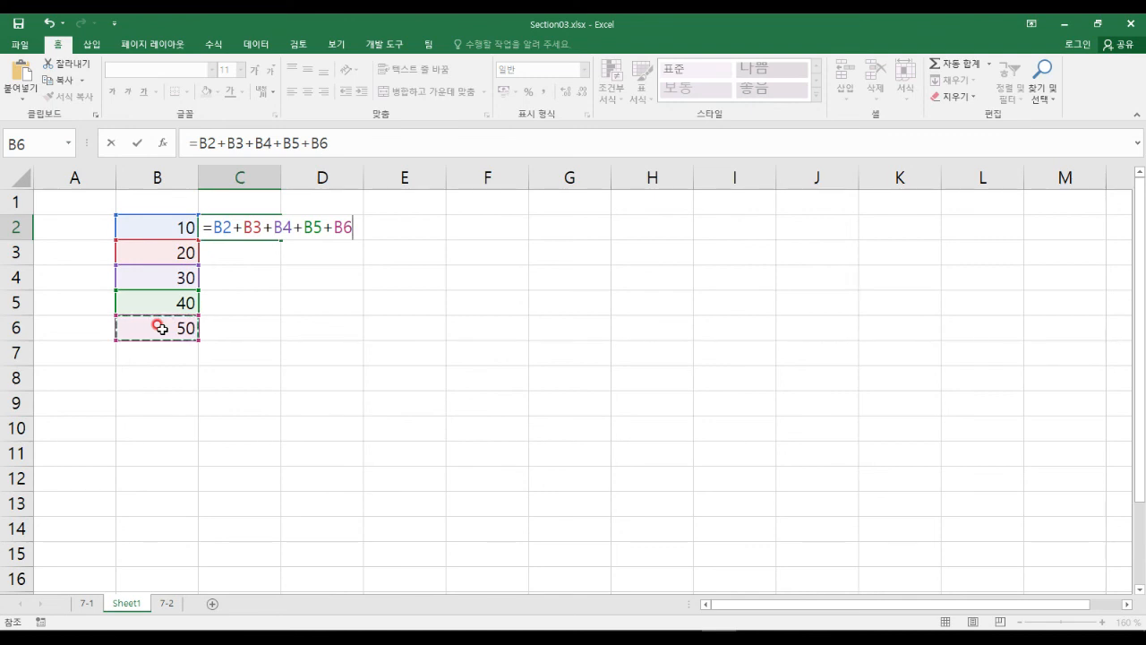
pyautogui.hotkey('ctrl', 'Return')
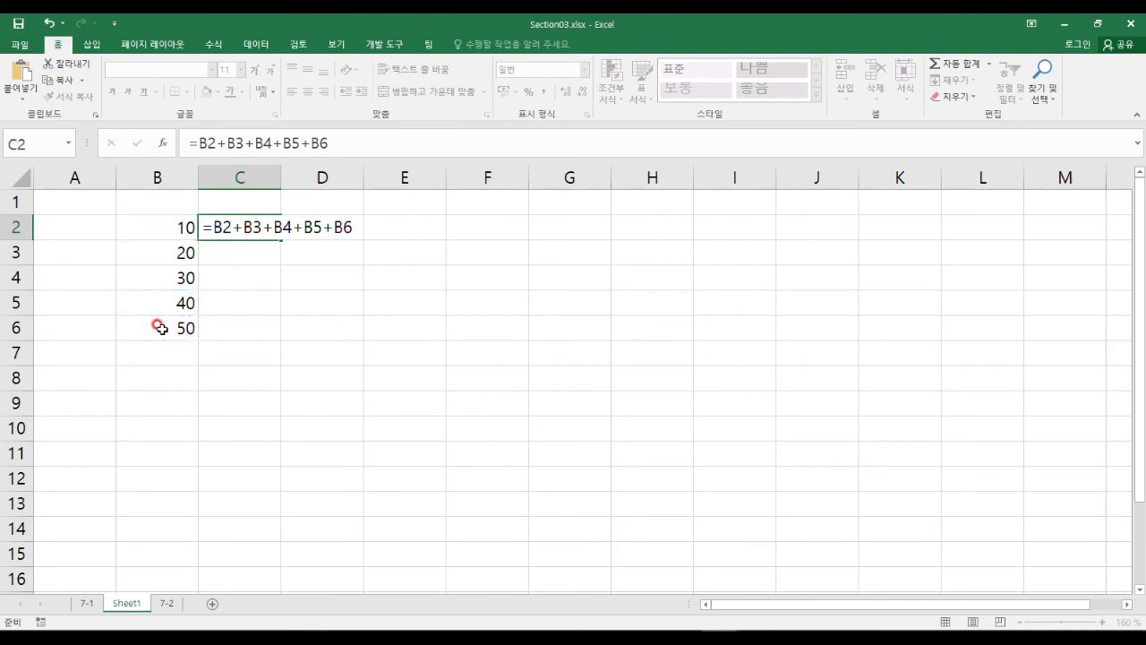
pyautogui.press('Return')
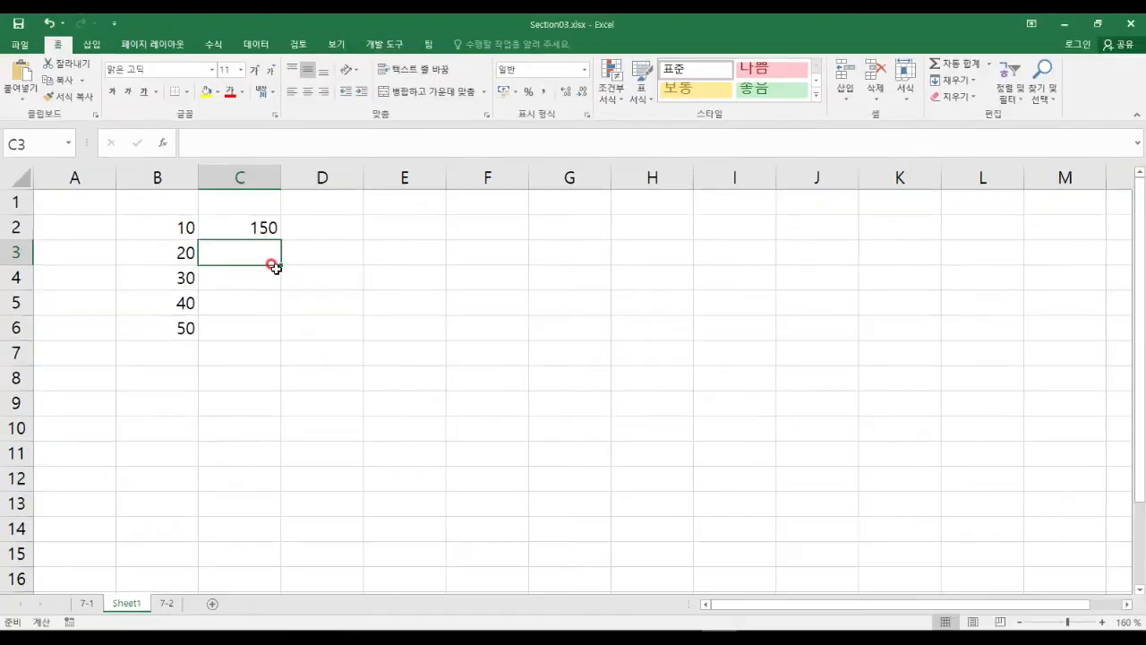
# Enter =SUM(B2:B6) in C3 after abandoning a first attempt, giving 150.
pyautogui.write('=')
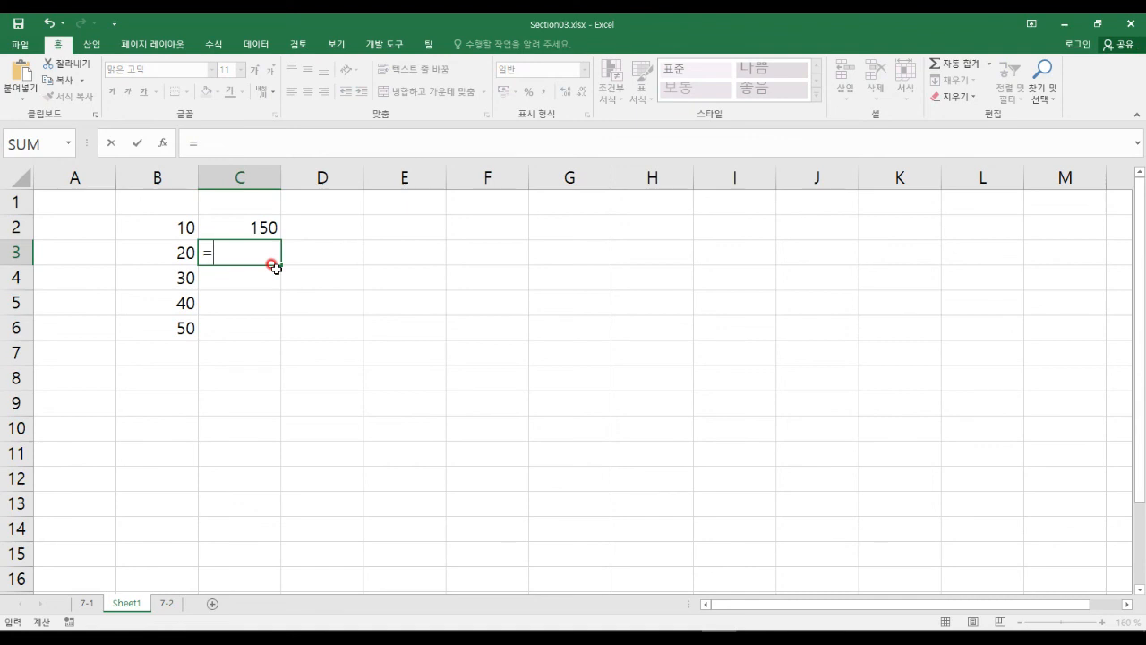
pyautogui.write('sum')
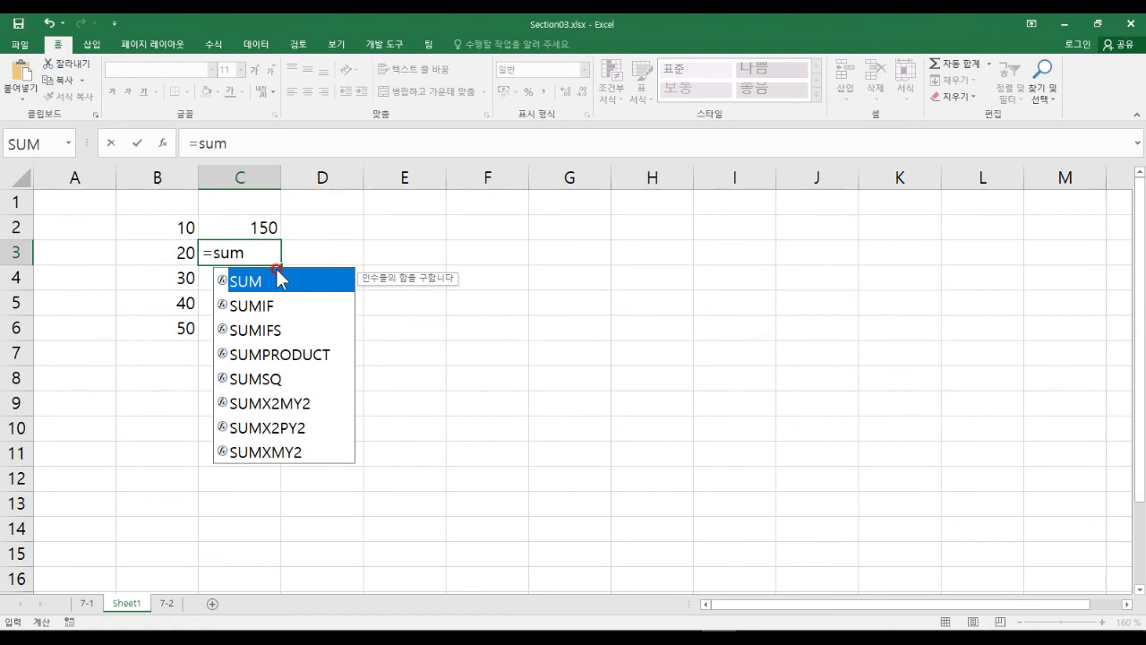
pyautogui.press('Escape')
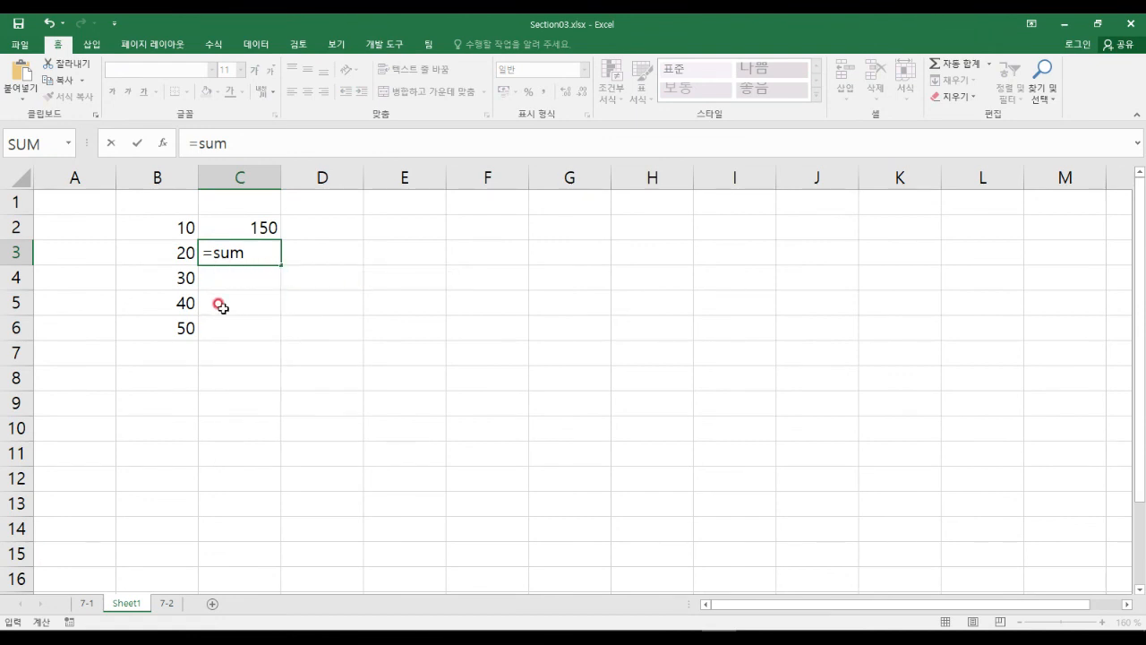
pyautogui.press('Escape')
pyautogui.scroll(2, 231, 290)
pyautogui.scroll(4, 231, 290)
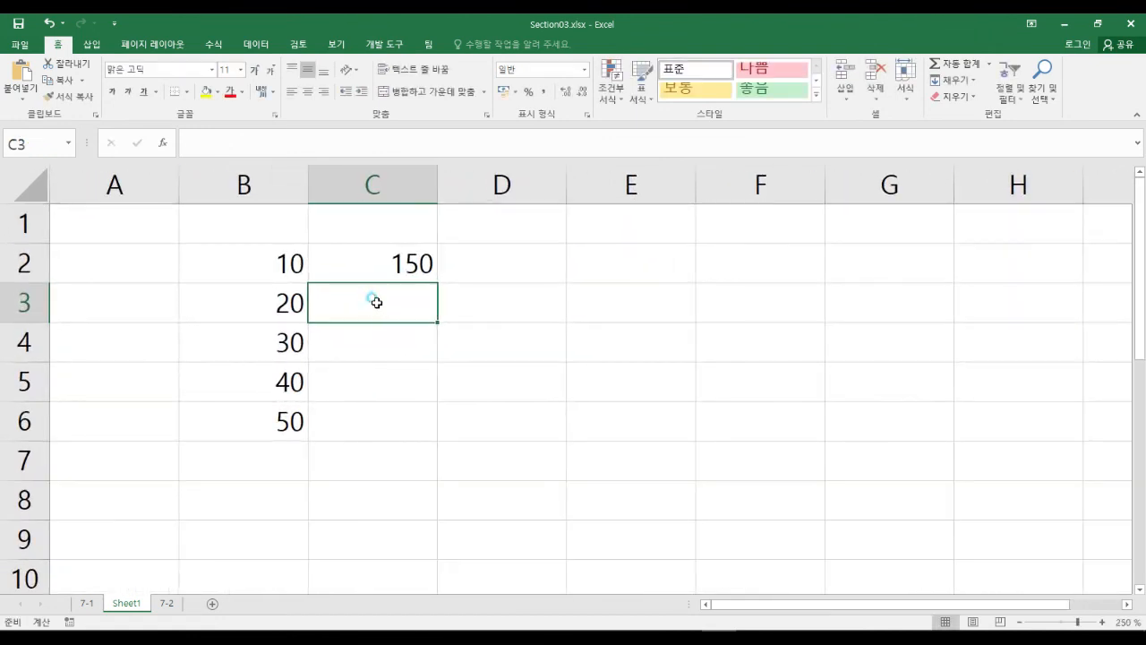
pyautogui.write('=sum')
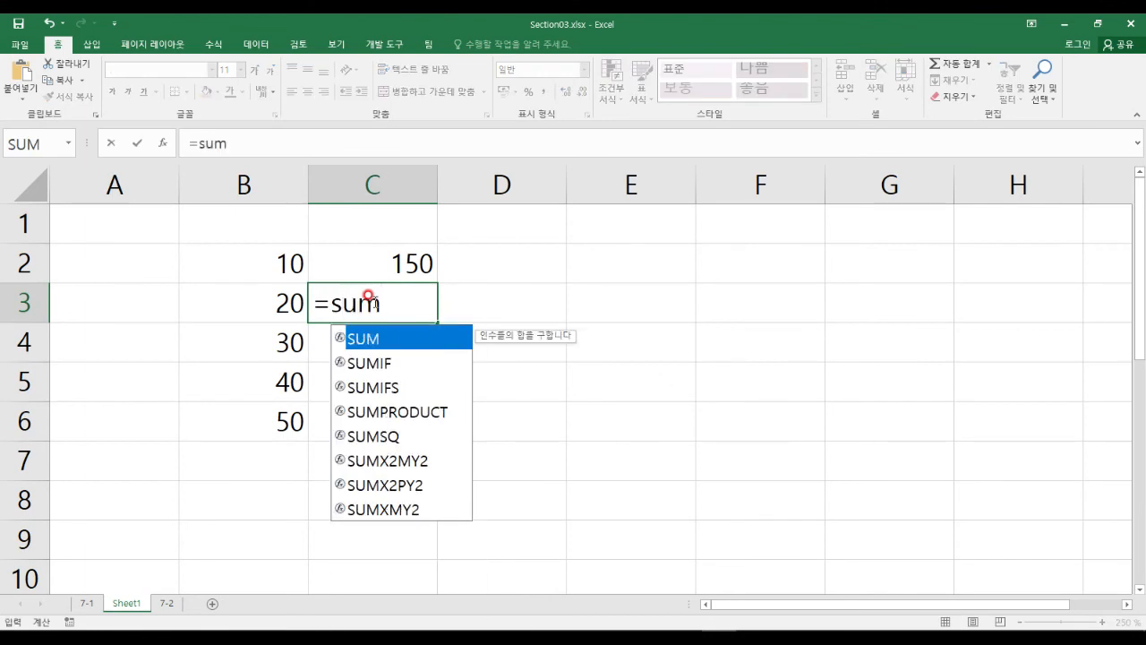
pyautogui.press('Tab')
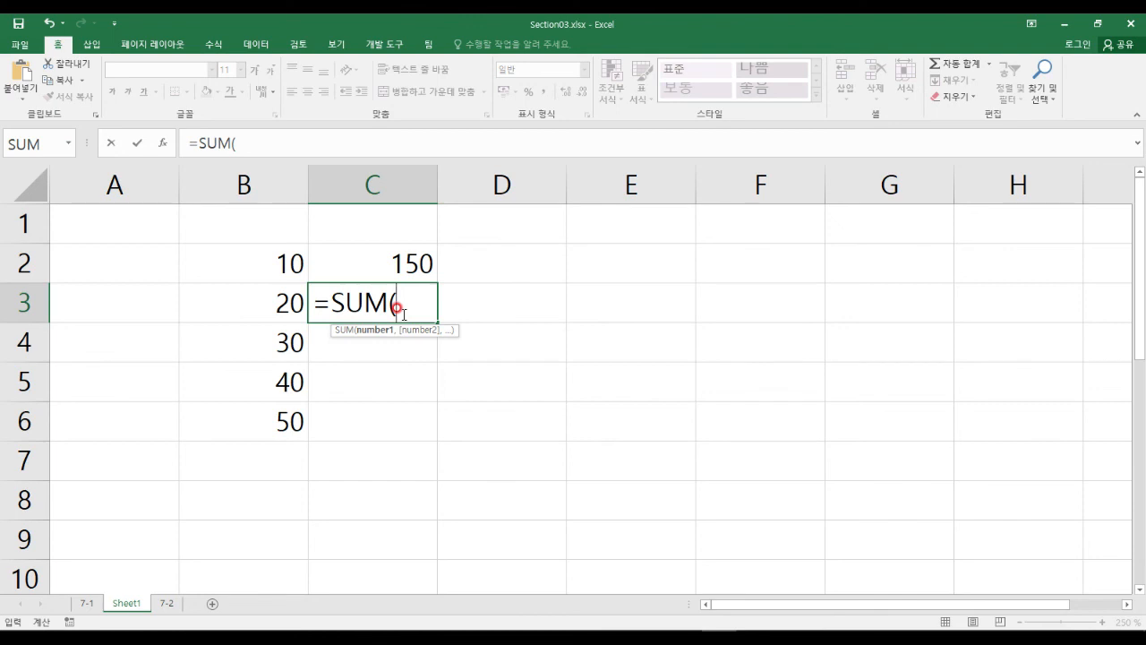
pyautogui.moveTo(267, 261); pyautogui.dragTo(269, 404)
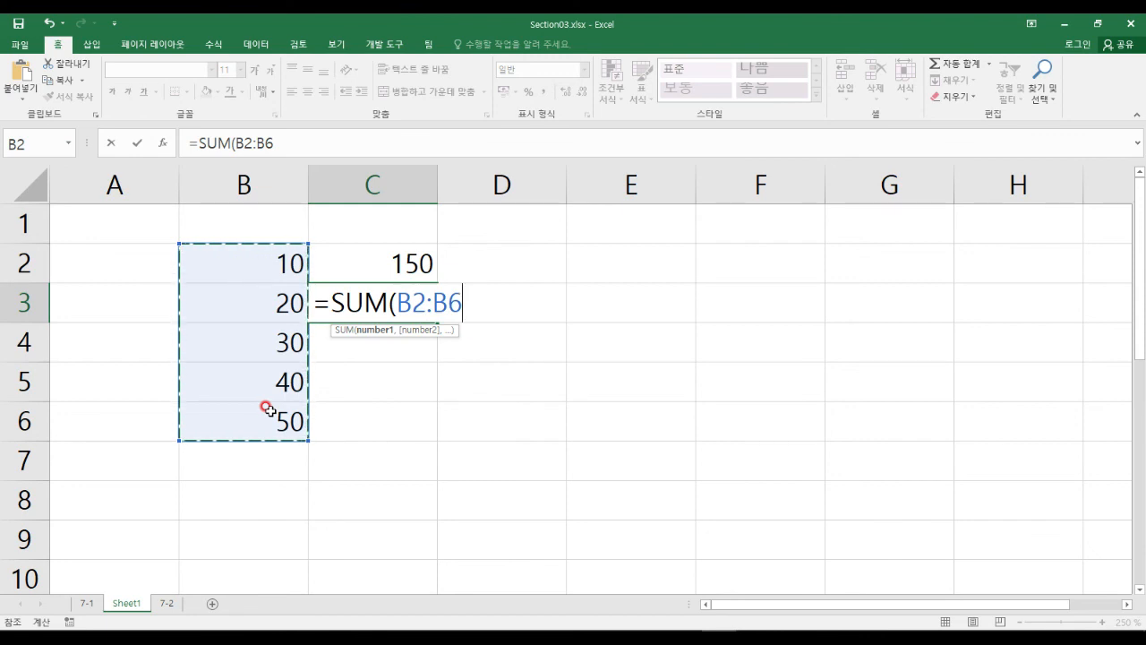
pyautogui.write(')')
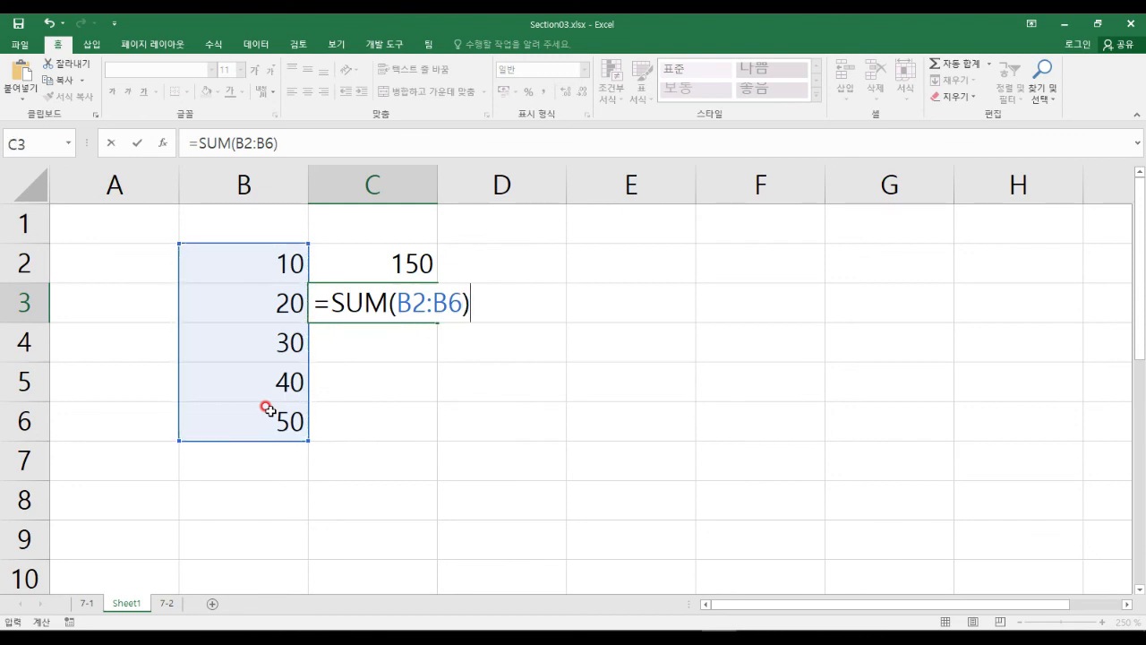
pyautogui.press('Return')
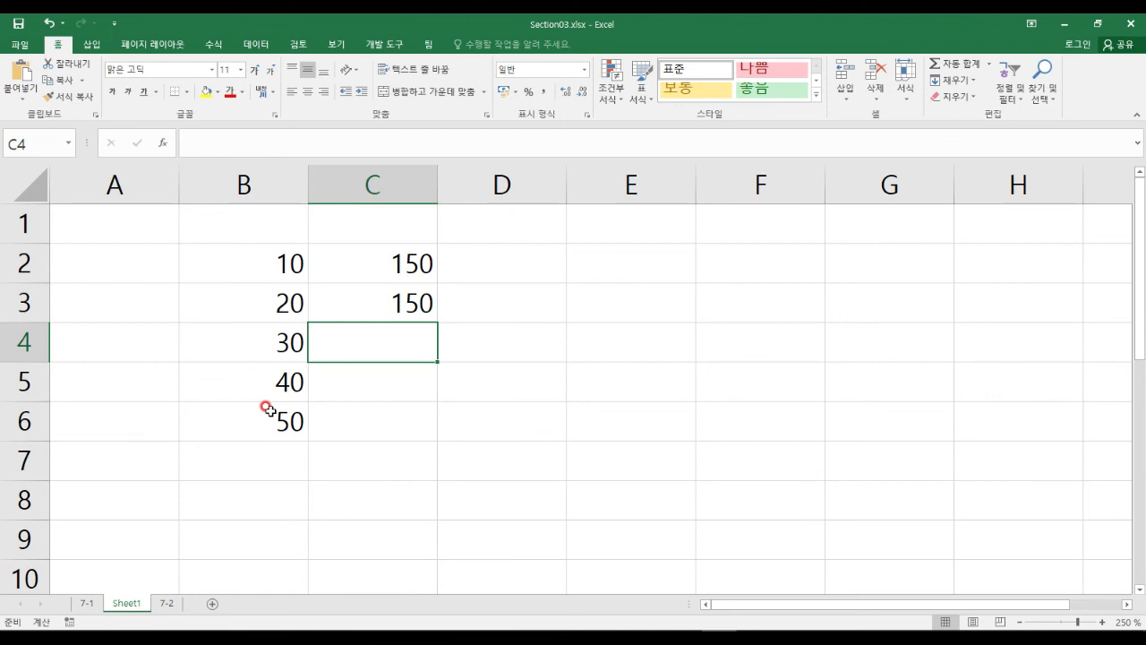
# Inspect the addition formula in C2 and the SUM formula in C3.
pyautogui.click(387, 263)
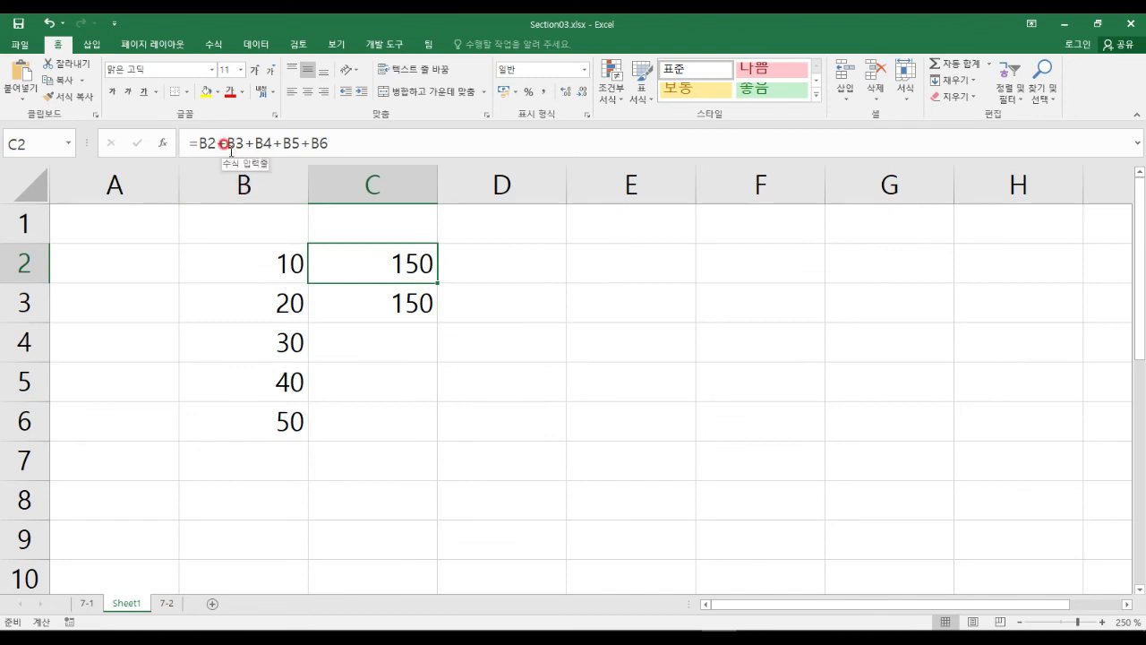
pyautogui.click(377, 301)
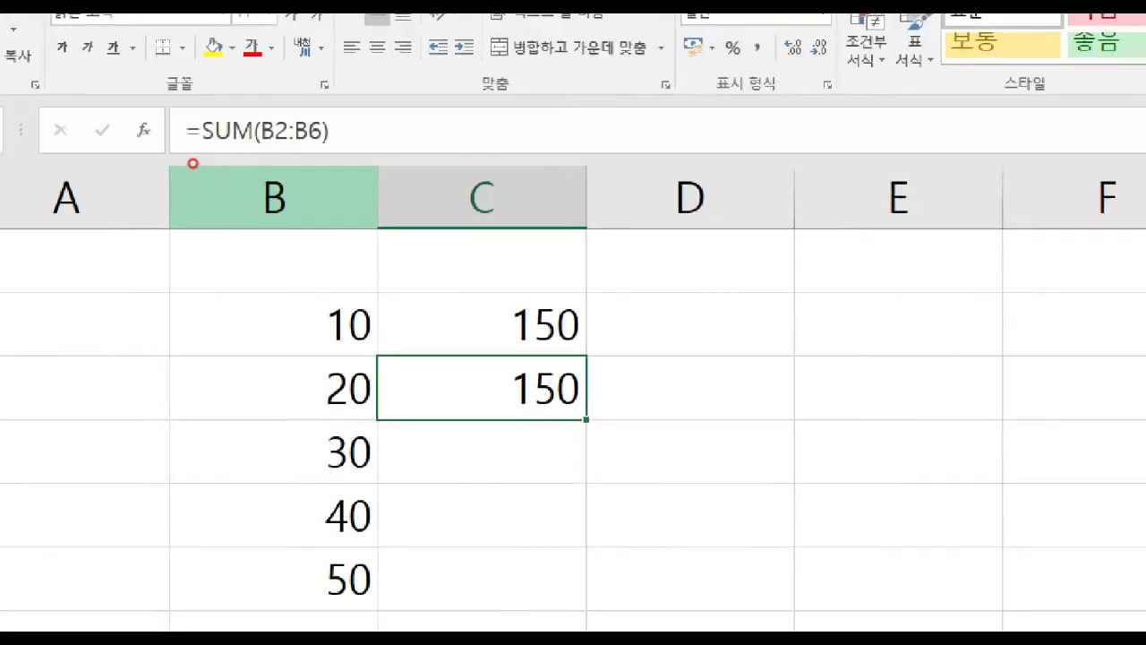
pyautogui.moveTo(270, 151); pyautogui.dragTo(323, 150)
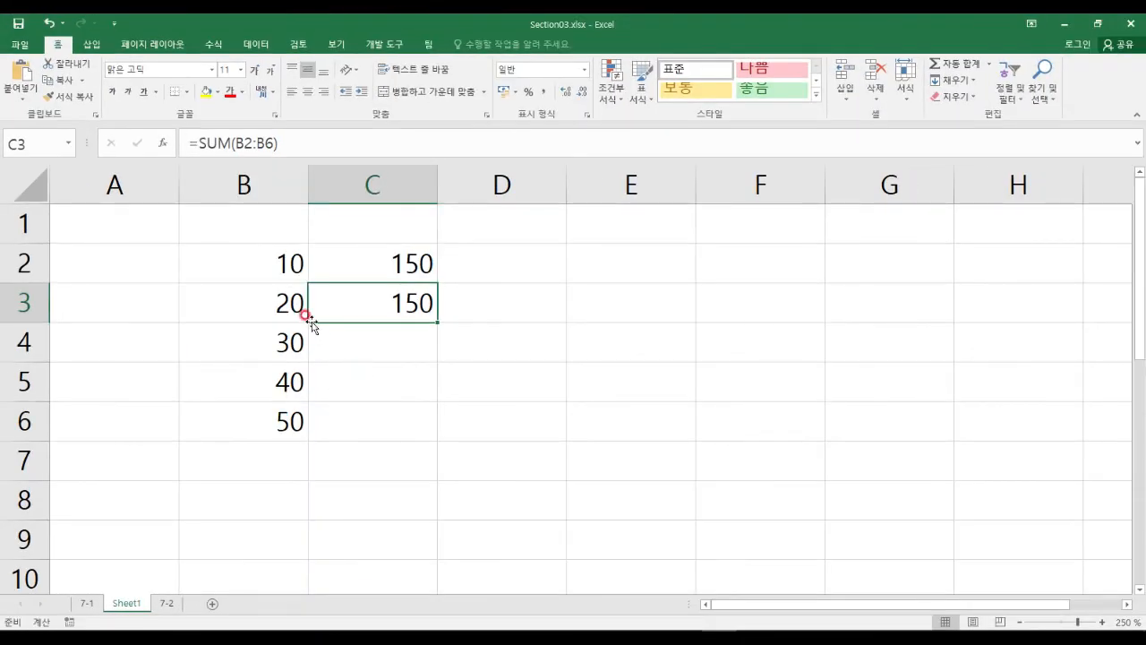
# Select B2:B6, widen the Name Box and place the cursor in it.
pyautogui.click(254, 257)
pyautogui.moveTo(256, 257); pyautogui.dragTo(273, 426)
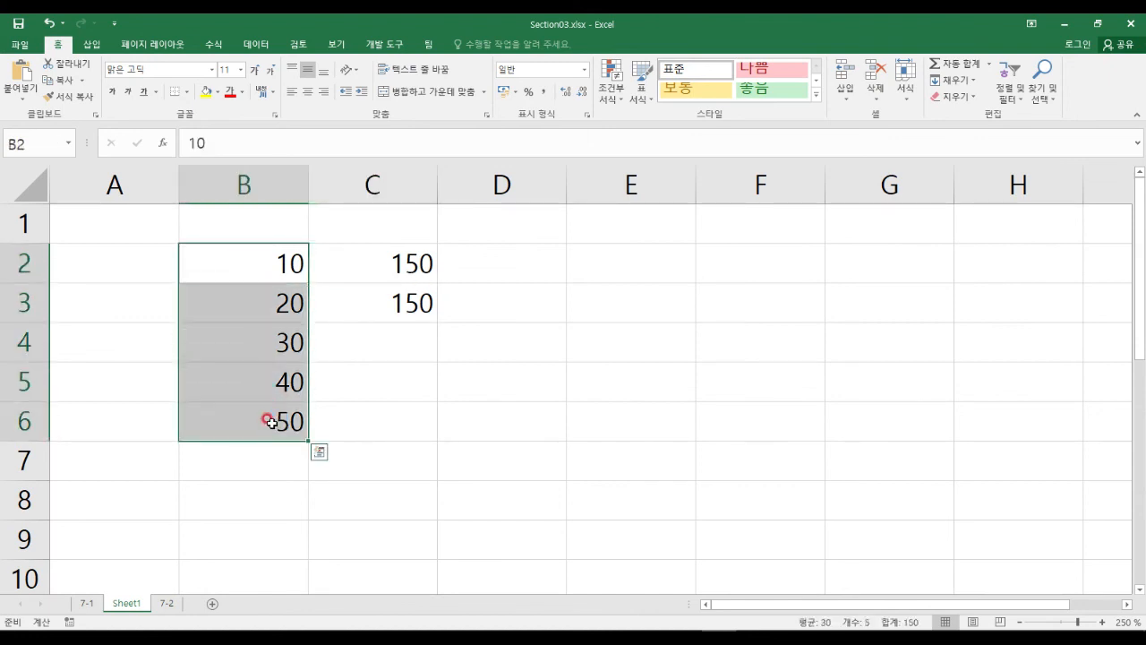
pyautogui.moveTo(87, 149); pyautogui.dragTo(161, 147)
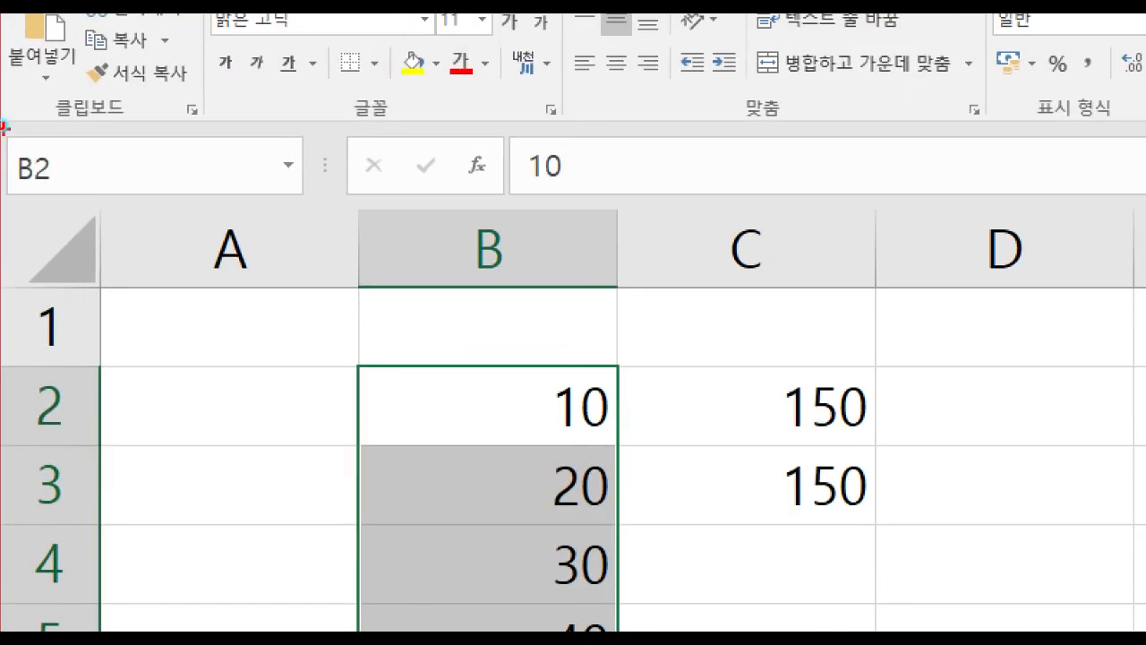
pyautogui.click(159, 165)
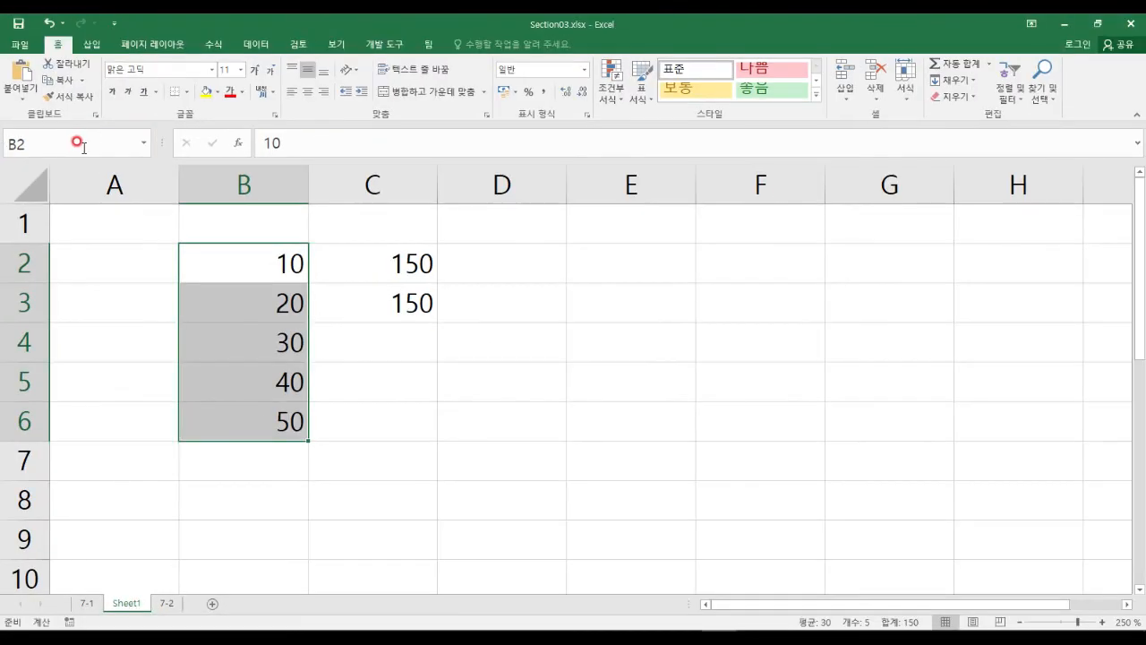
# Name B2:B6 '합계범위' in the Name Box, undoing a stray B2 entry, then select C4.
pyautogui.click(94, 163)
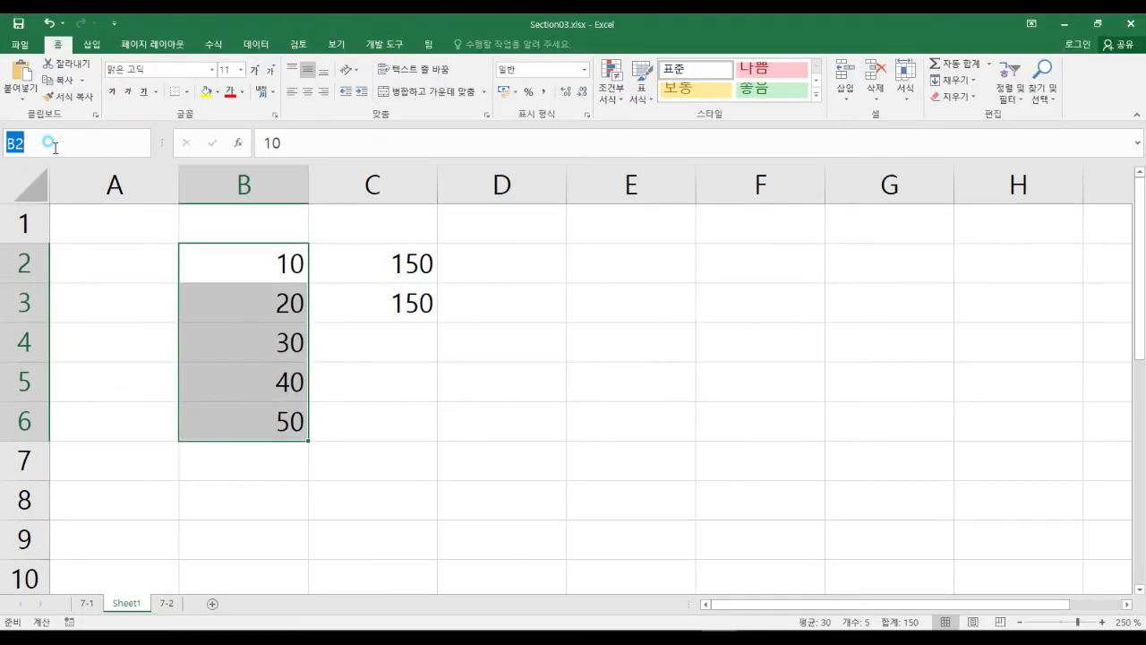
pyautogui.write('합계')
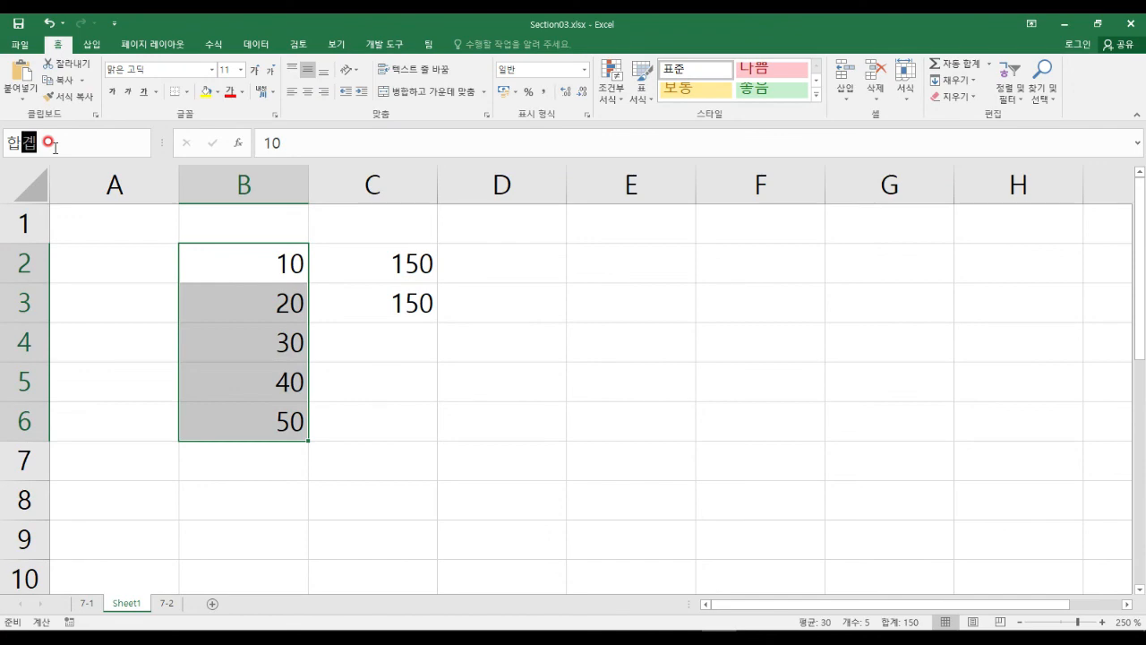
pyautogui.write('범위')
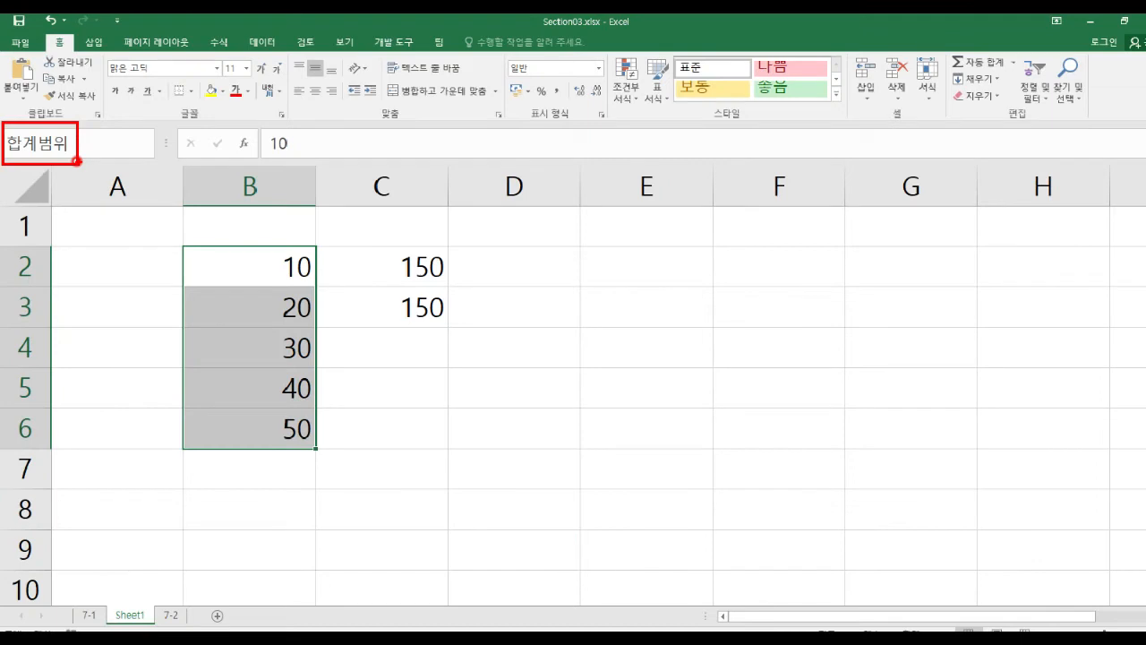
pyautogui.press('Return')
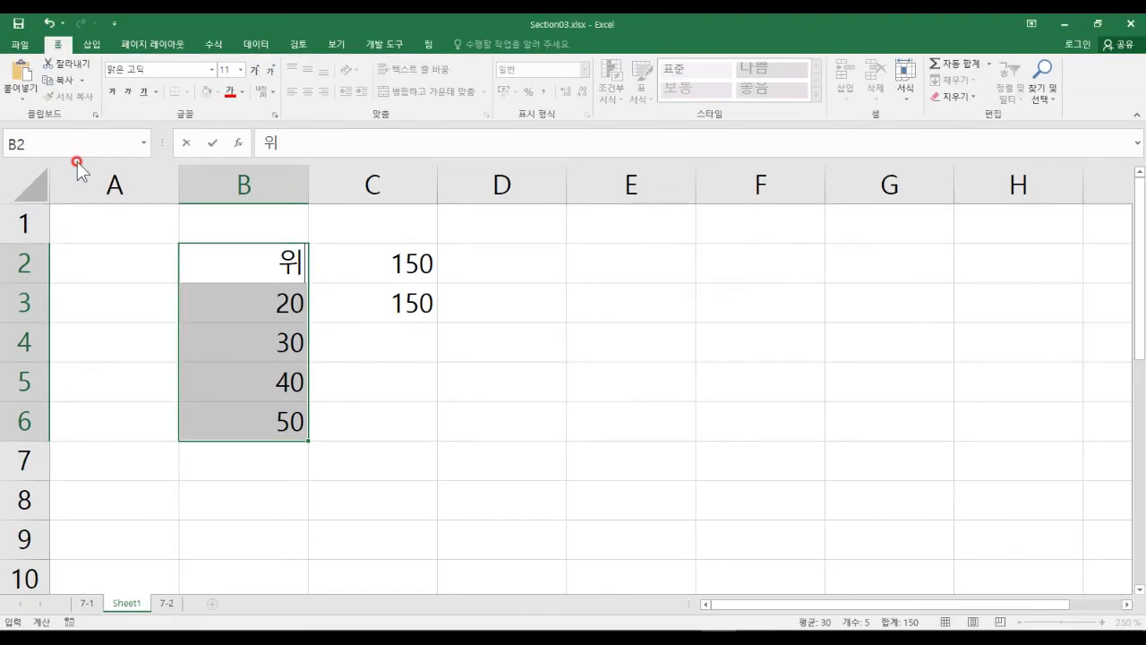
pyautogui.press('Escape')
pyautogui.click(64, 143)
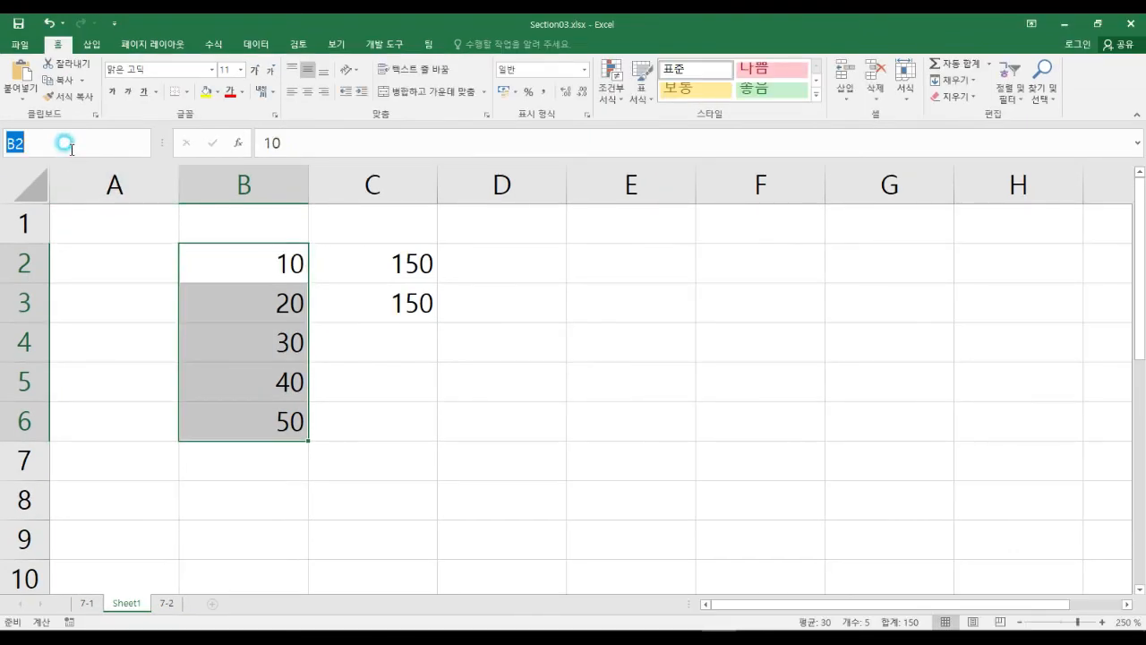
pyautogui.write('합계범위')
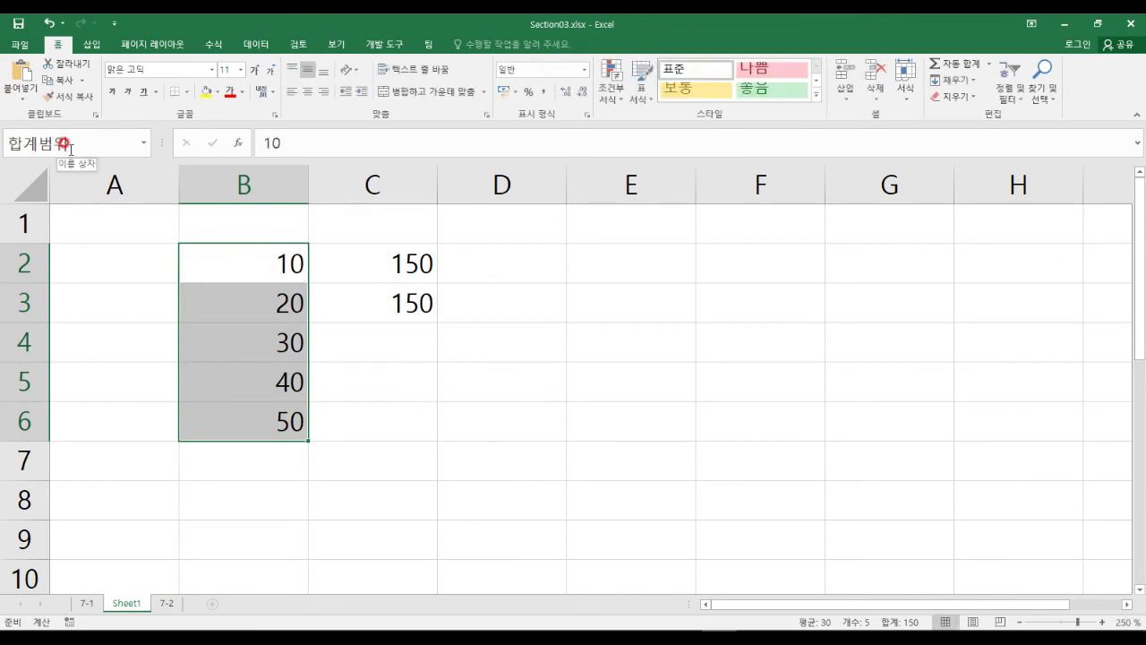
pyautogui.press('Return')
pyautogui.press('Return')
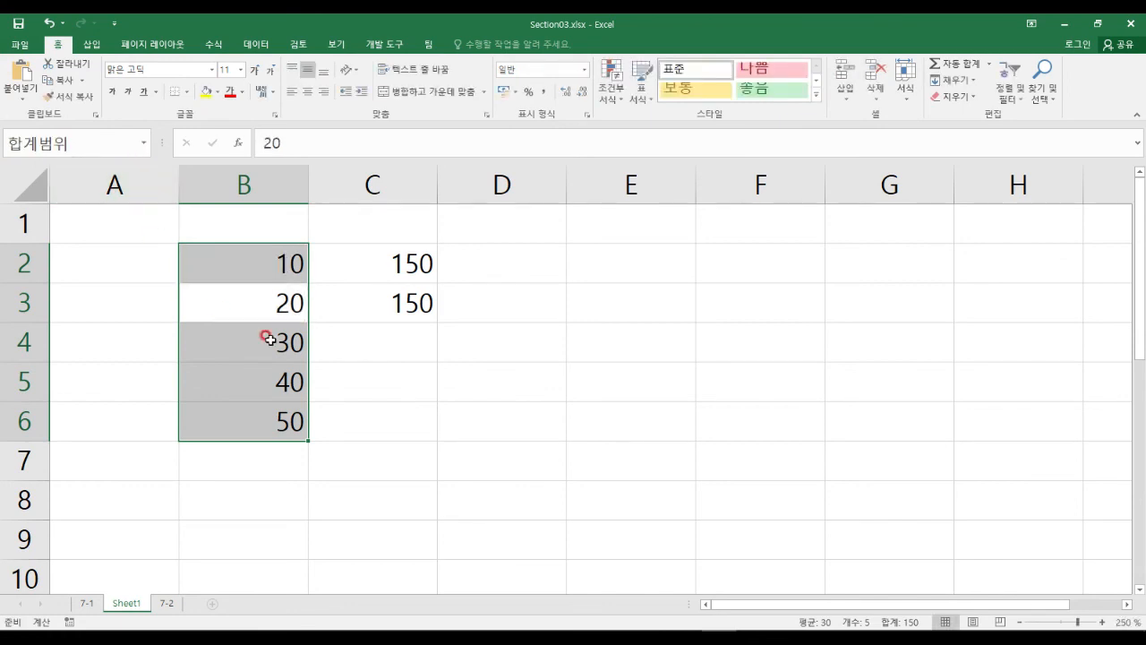
pyautogui.click(400, 364)
pyautogui.click(378, 337)
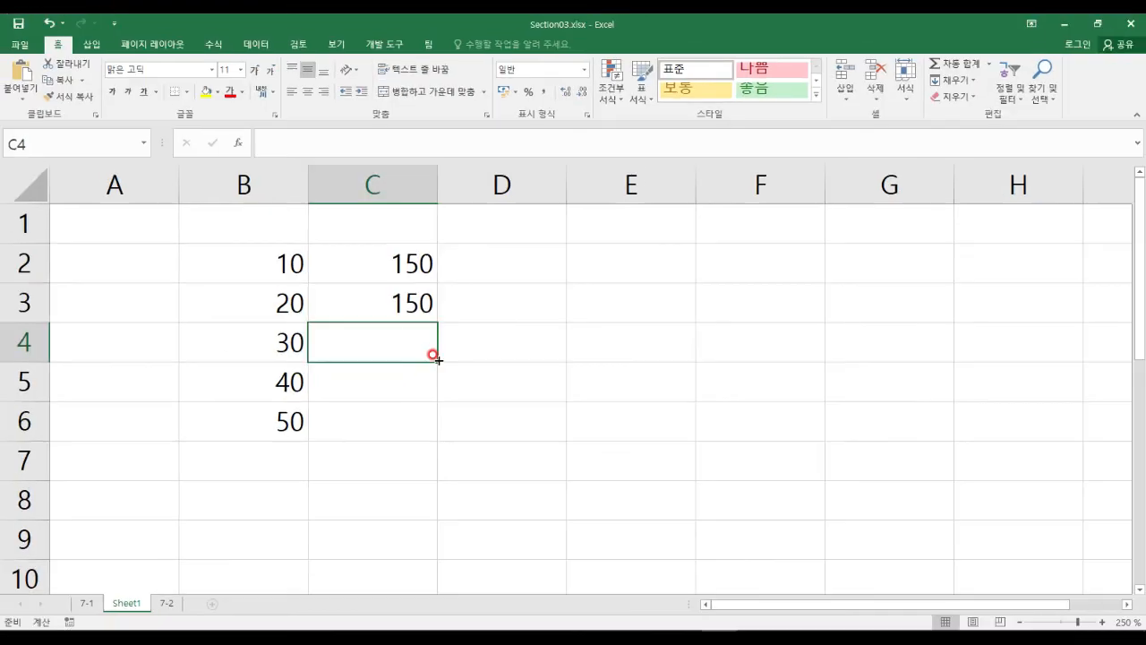
# Enter =SUM(합계범위) in C4 so it totals B2:B6 to 150, then reselect C4.
pyautogui.write('=SUM(')
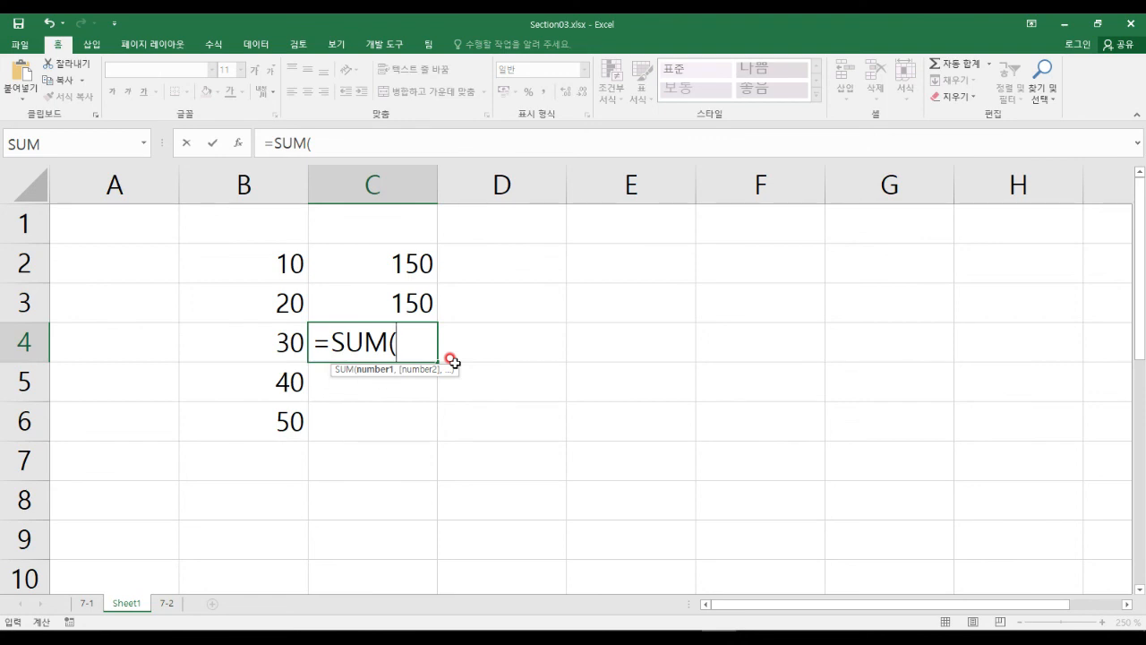
pyautogui.write('합계범위')
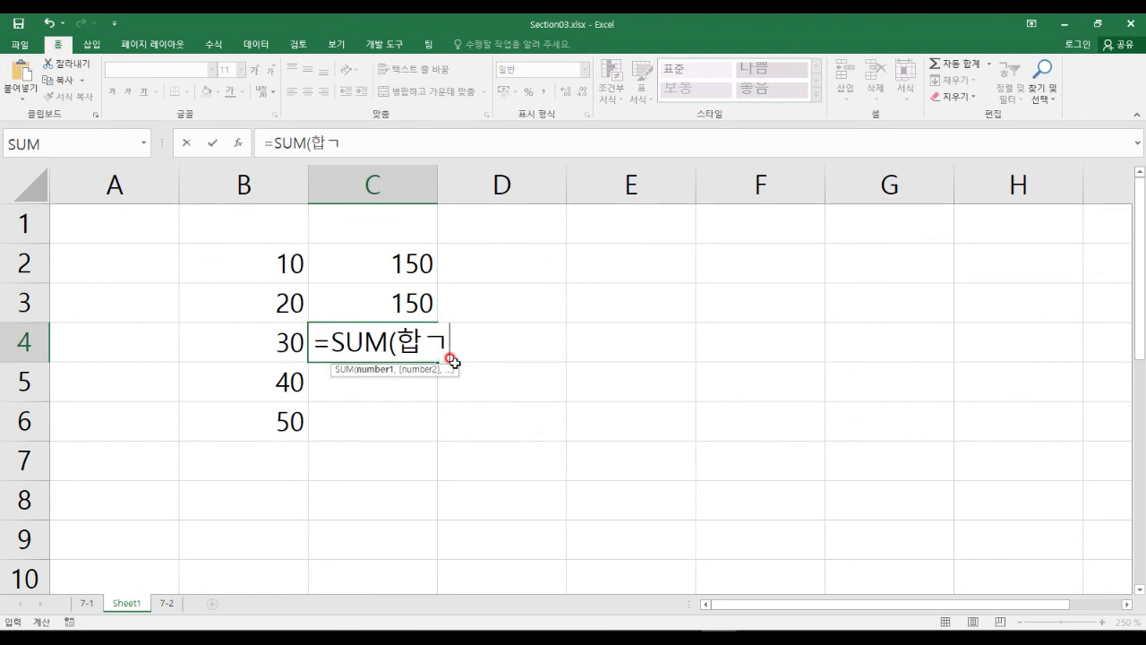
pyautogui.write(')')
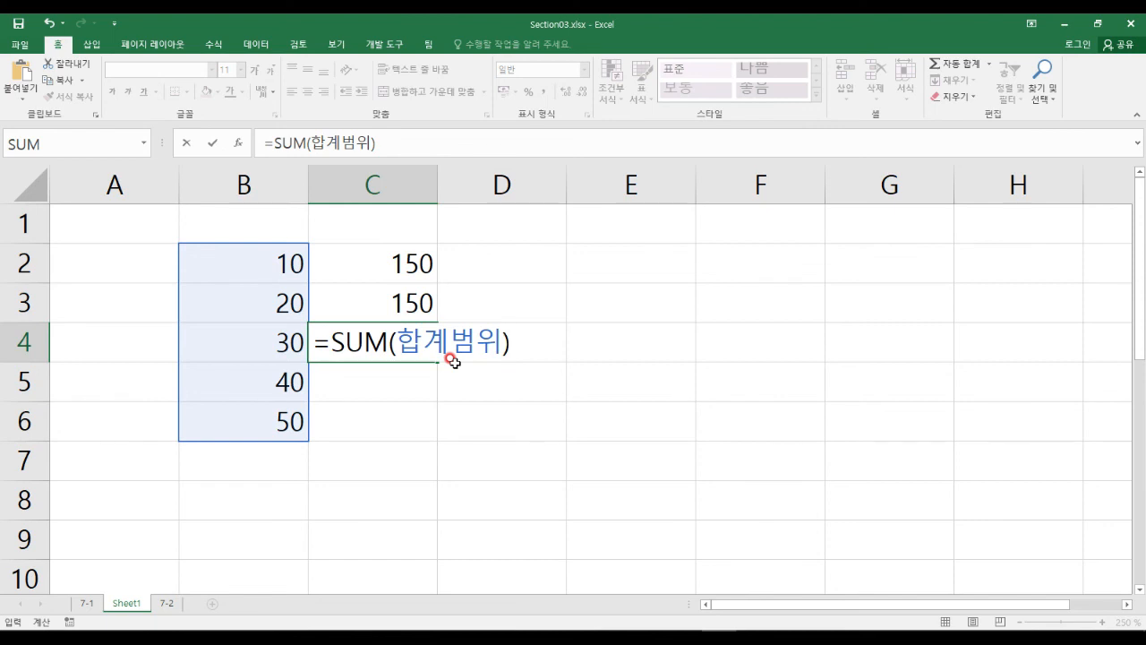
pyautogui.press('Return')
pyautogui.press('Up')
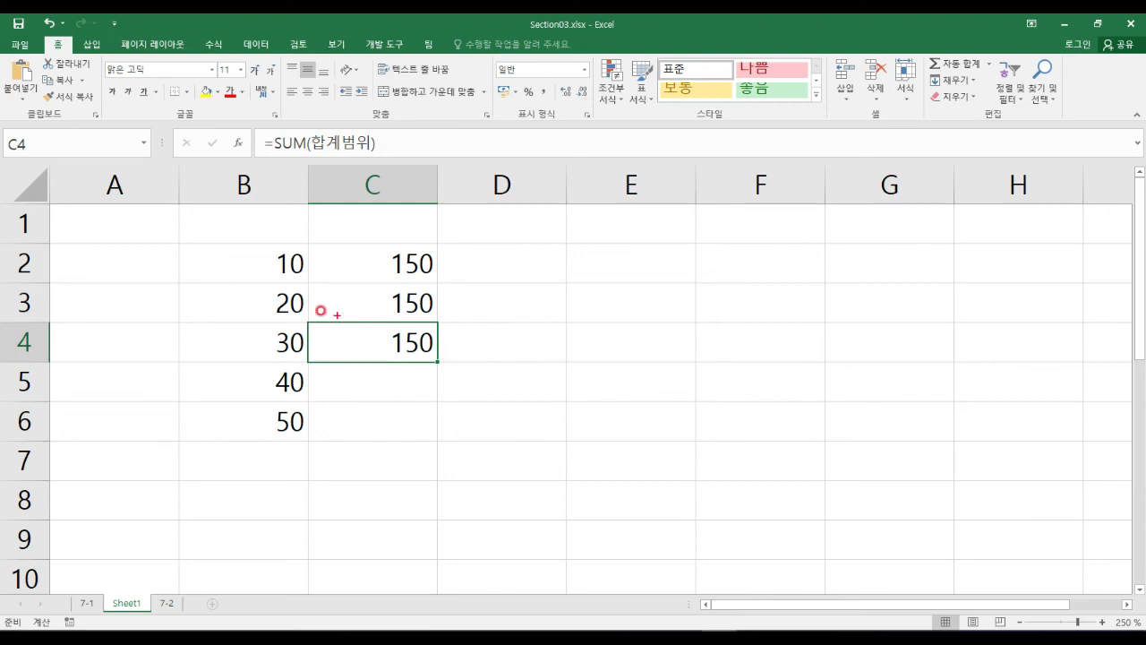
pyautogui.moveTo(189, 246)
pyautogui.mouseDown()
pyautogui.moveTo(248, 283)
pyautogui.moveTo(307, 440)
pyautogui.mouseUp()
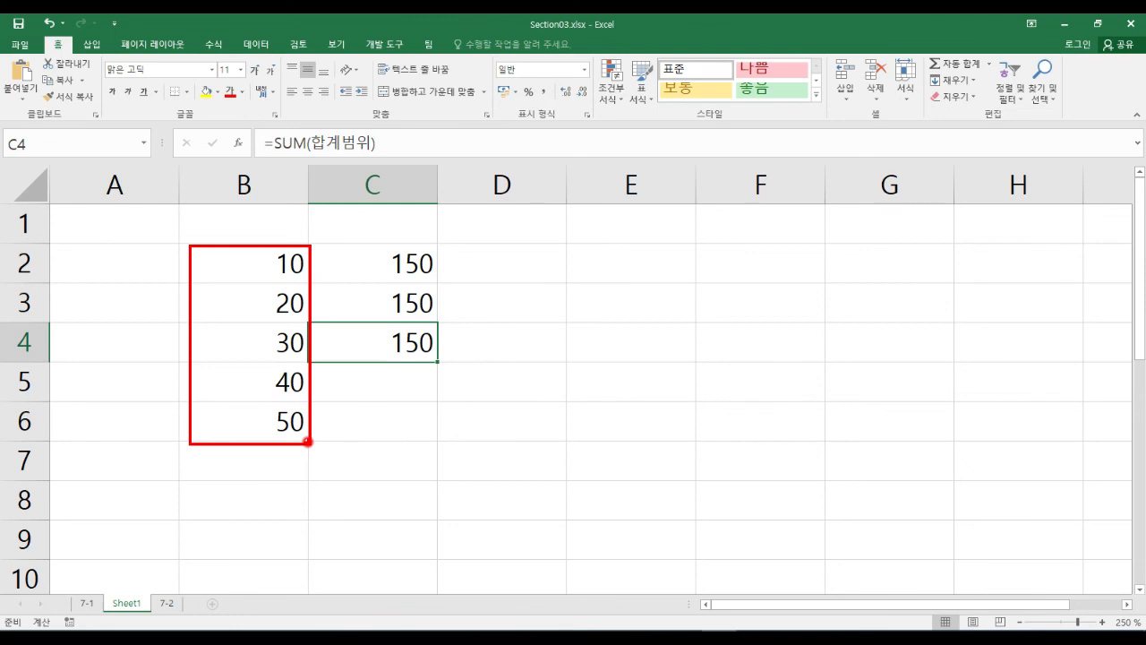
pyautogui.moveTo(266, 260); pyautogui.dragTo(269, 421)
pyautogui.hotkey('ctrl', '1')
pyautogui.moveTo(9, 134)
pyautogui.mouseDown()
pyautogui.moveTo(54, 178)
pyautogui.moveTo(136, 178)
pyautogui.mouseUp()
pyautogui.moveTo(237, 142); pyautogui.dragTo(185, 192)
pyautogui.moveTo(184, 139); pyautogui.dragTo(249, 229)
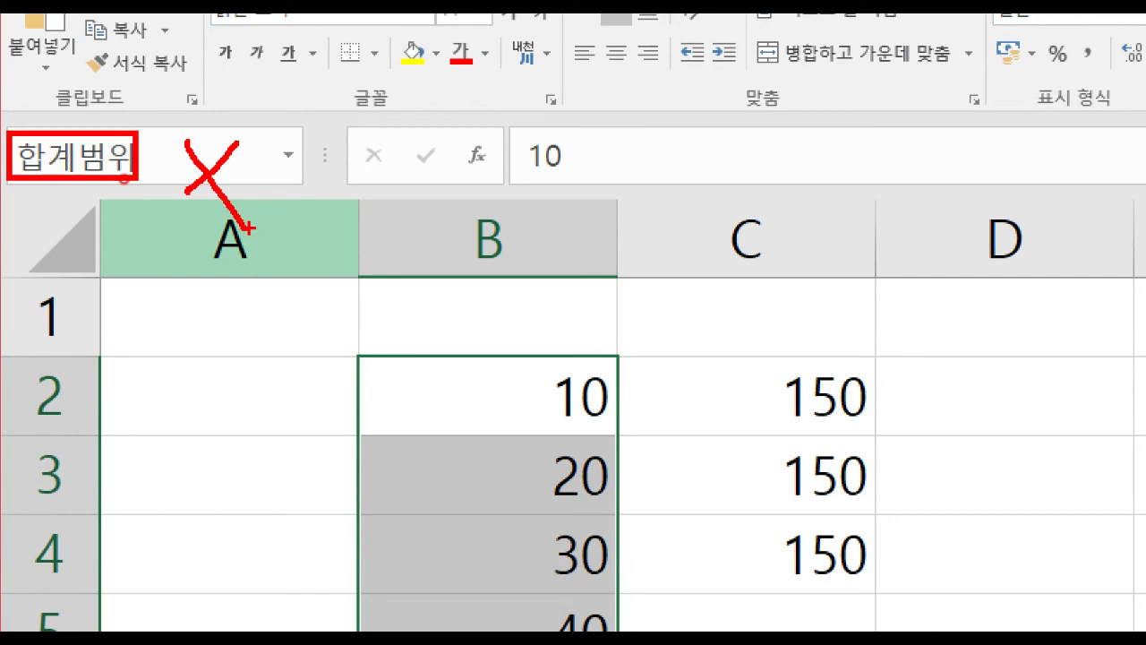
pyautogui.press('Escape')
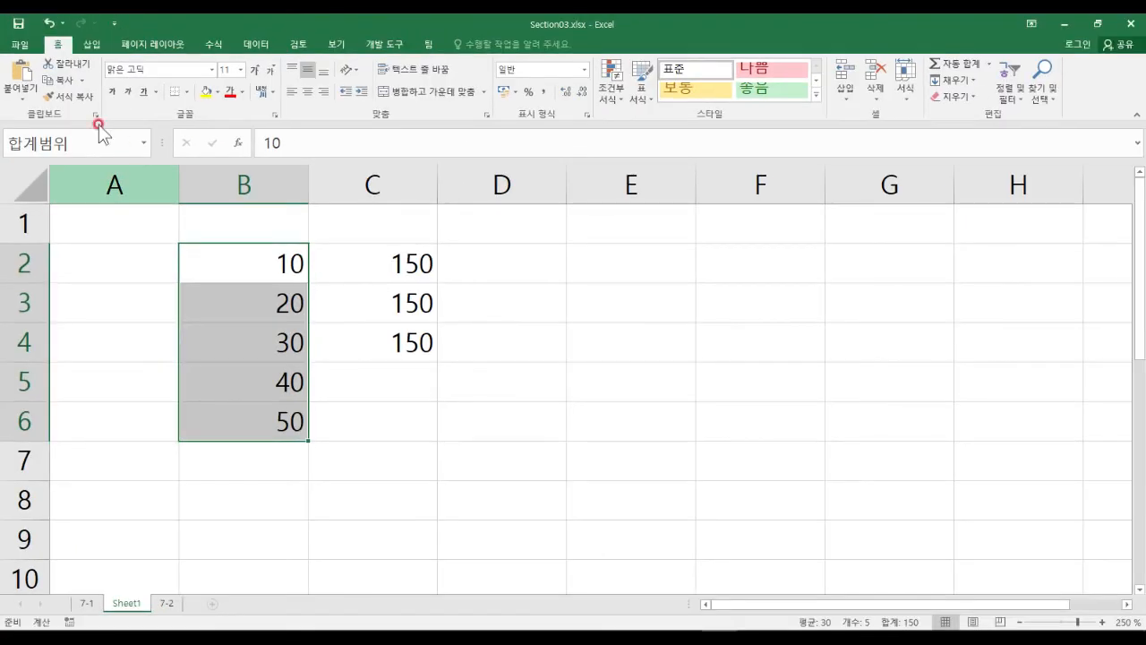
pyautogui.click(20, 44)
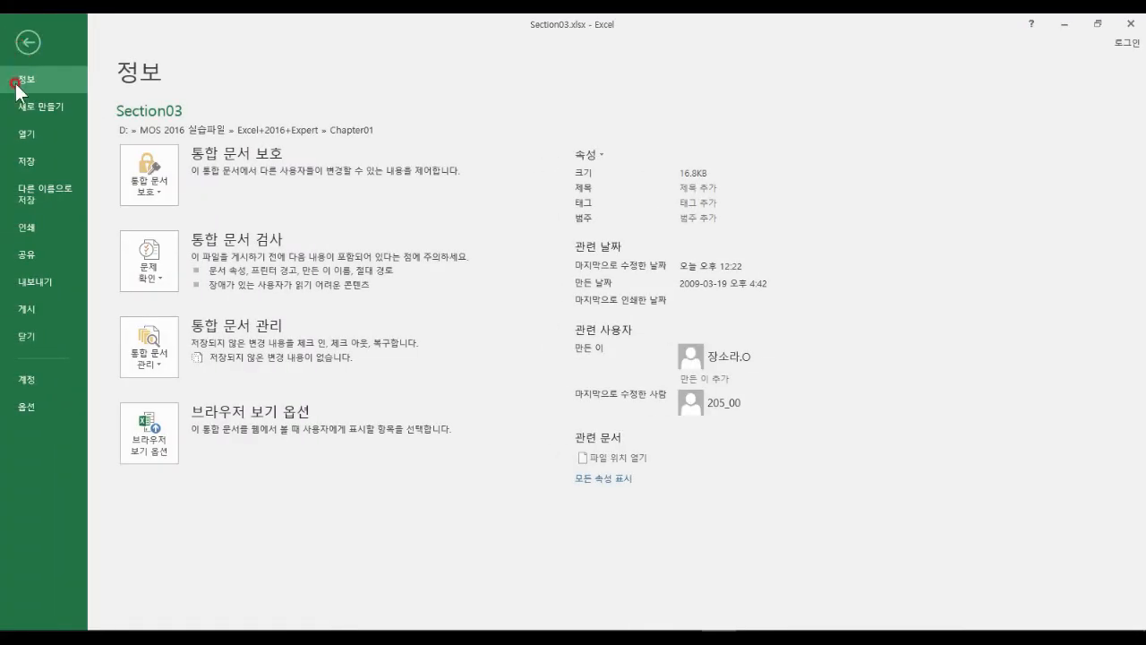
pyautogui.click(49, 405)
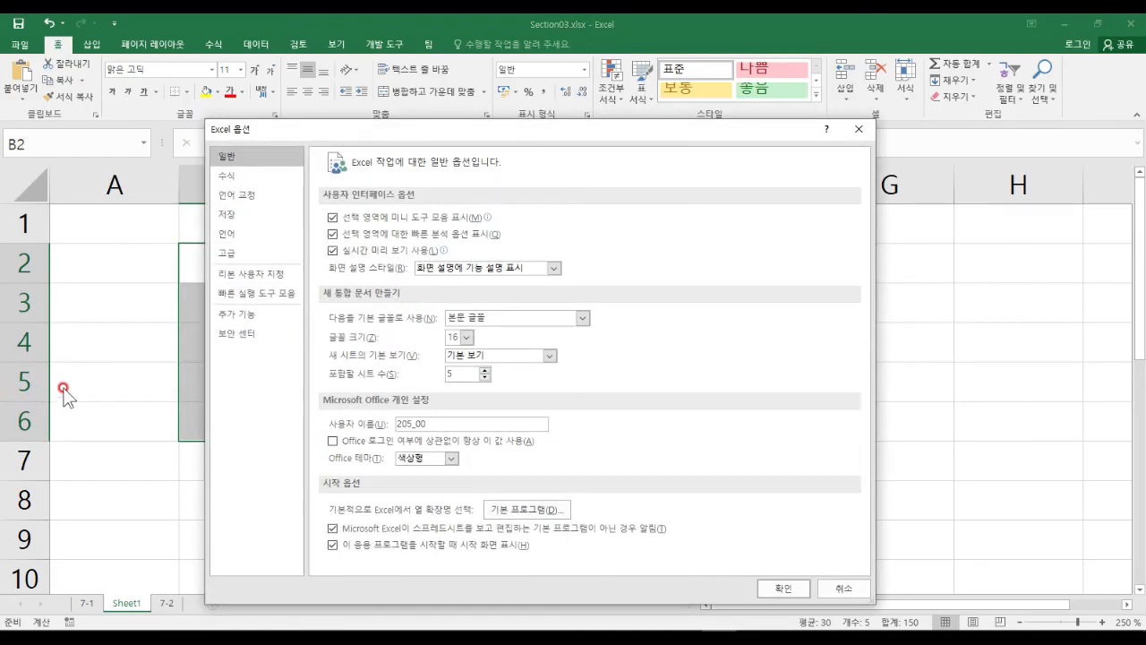
pyautogui.click(241, 176)
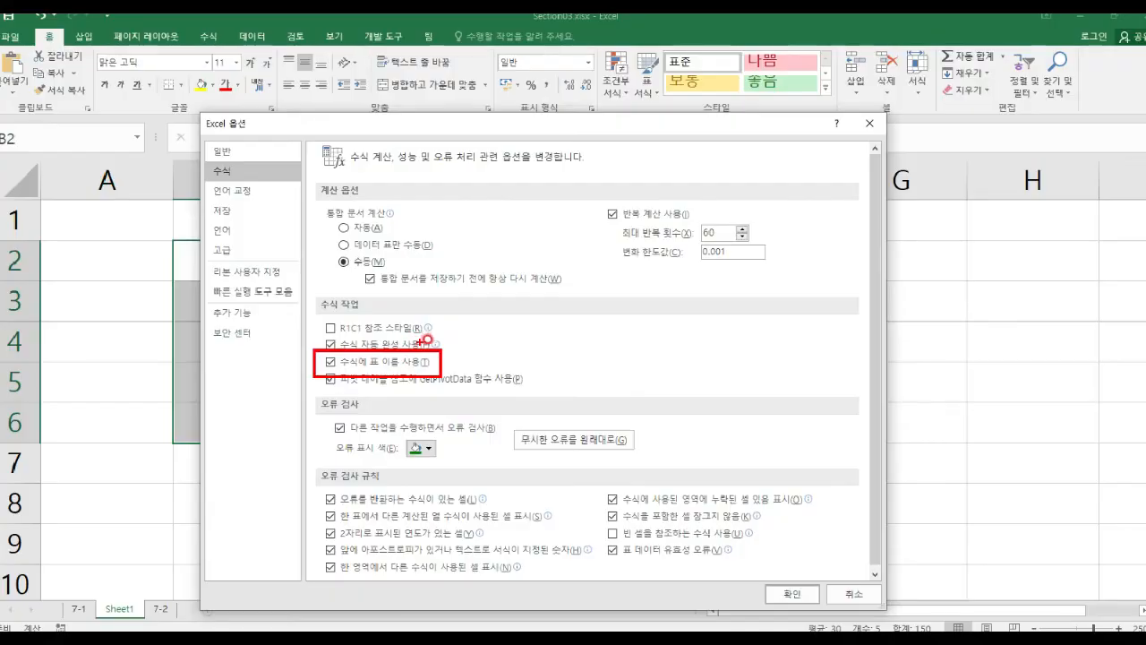
pyautogui.click(786, 588)
pyautogui.click(468, 289)
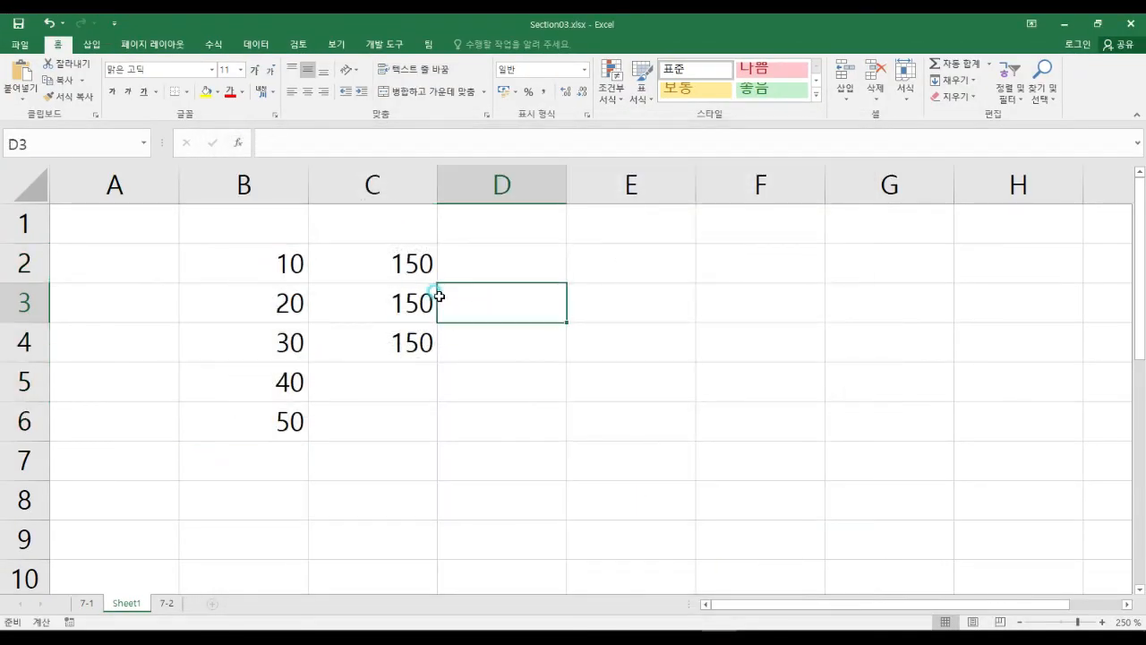
pyautogui.click(413, 293)
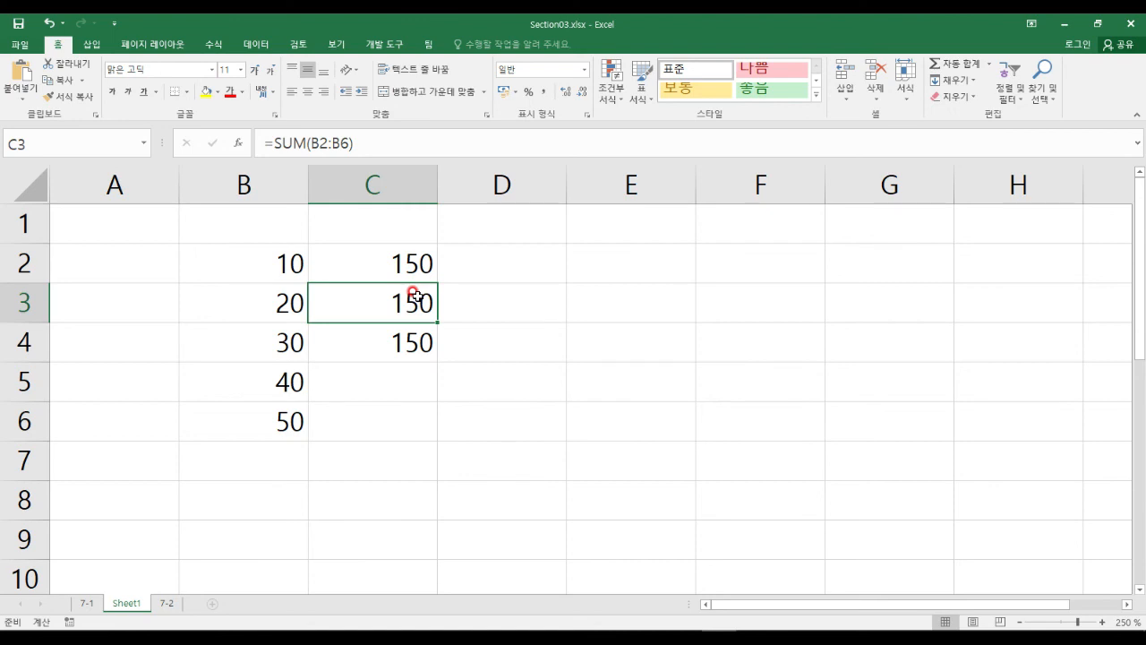
pyautogui.click(627, 300)
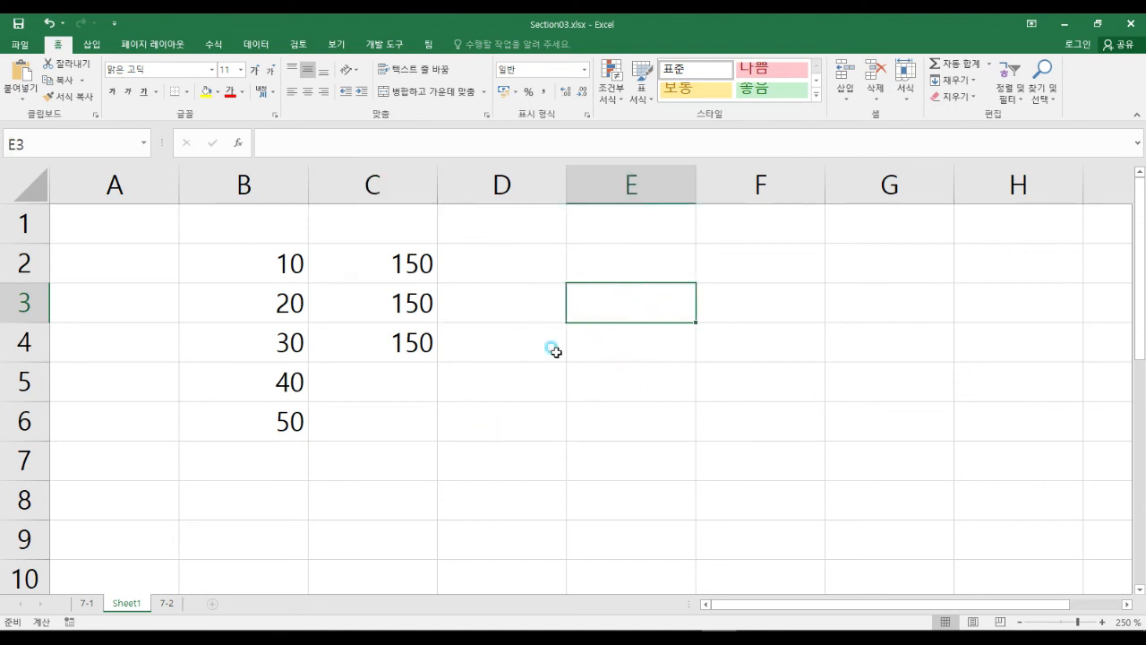
# Deselect the totals by selecting empty cell B9, then launch Chrome from the Start menu app list.
pyautogui.click(306, 541)
pyautogui.press('super')
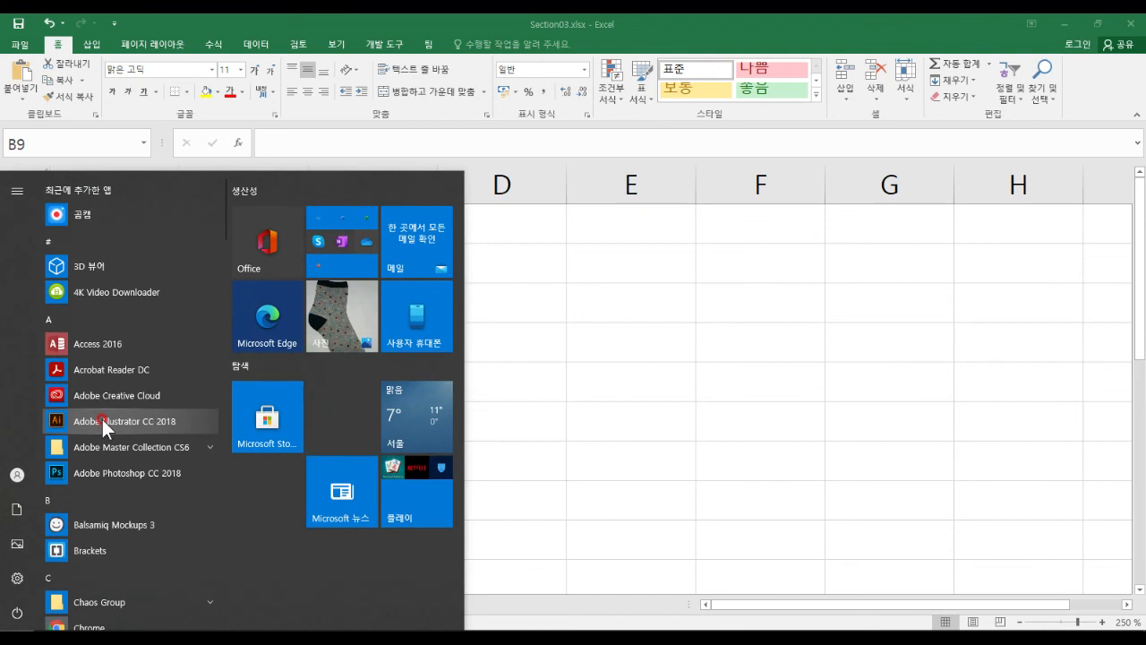
pyautogui.scroll(-3, 101, 426)
pyautogui.scroll(-5, 125, 420)
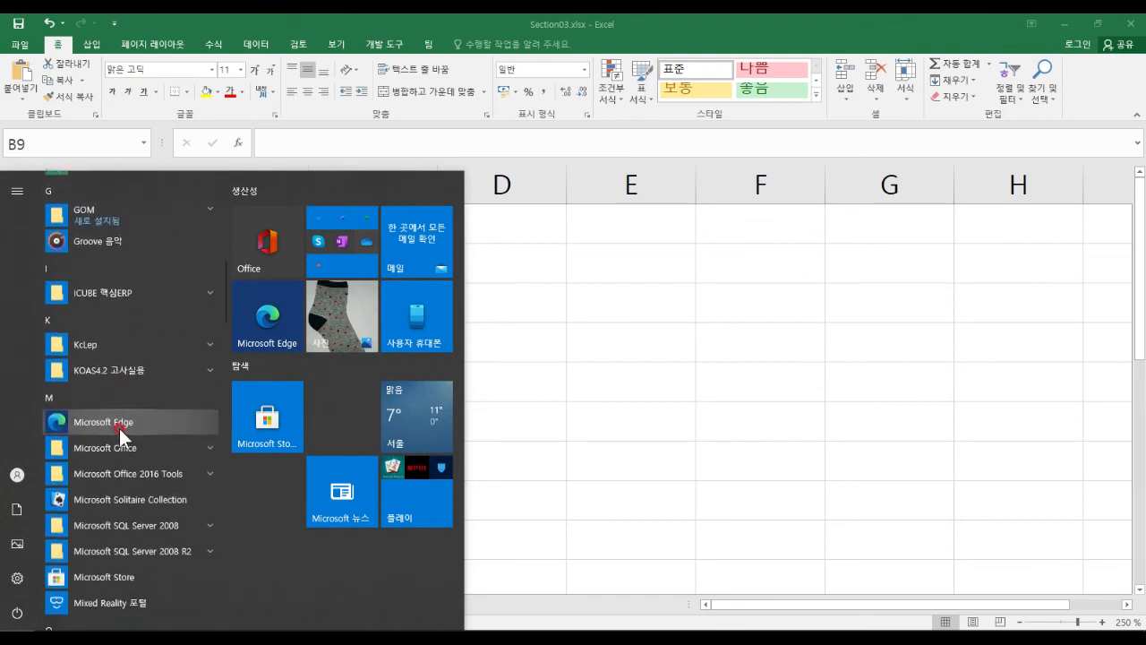
pyautogui.scroll(-4, 119, 428)
pyautogui.scroll(7, 120, 425)
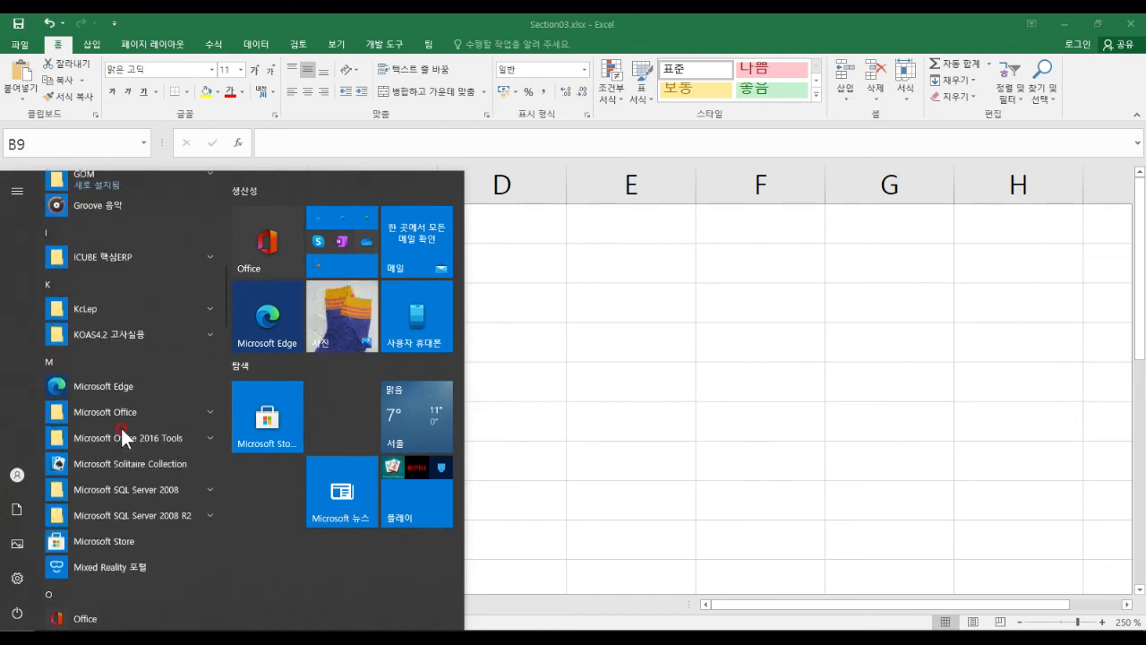
pyautogui.scroll(2, 124, 430)
pyautogui.click(141, 489)
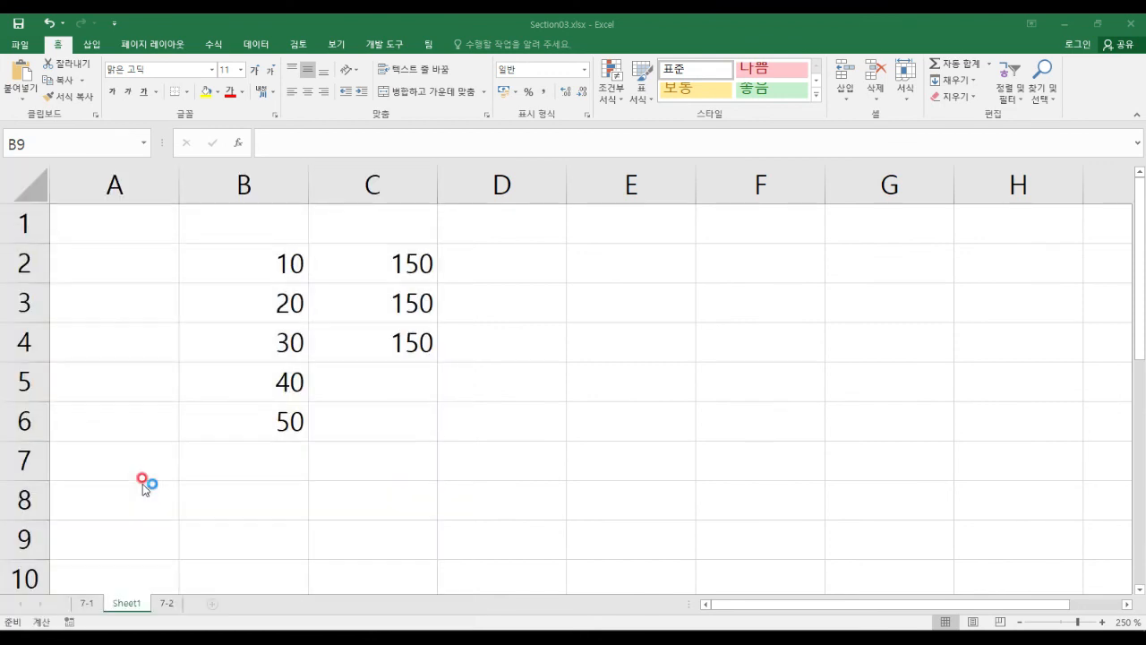